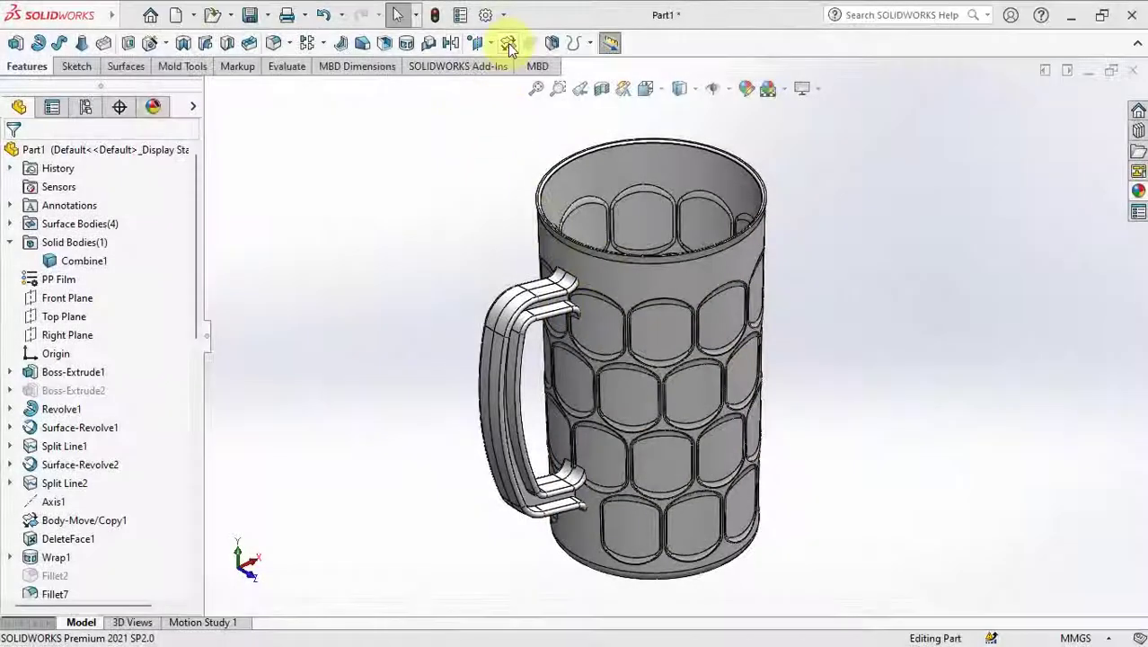
Rotate the Combine1 mug body 180° about the X axis using Move/Copy Body
{"action": "left_click", "coordinate": [509, 44]}
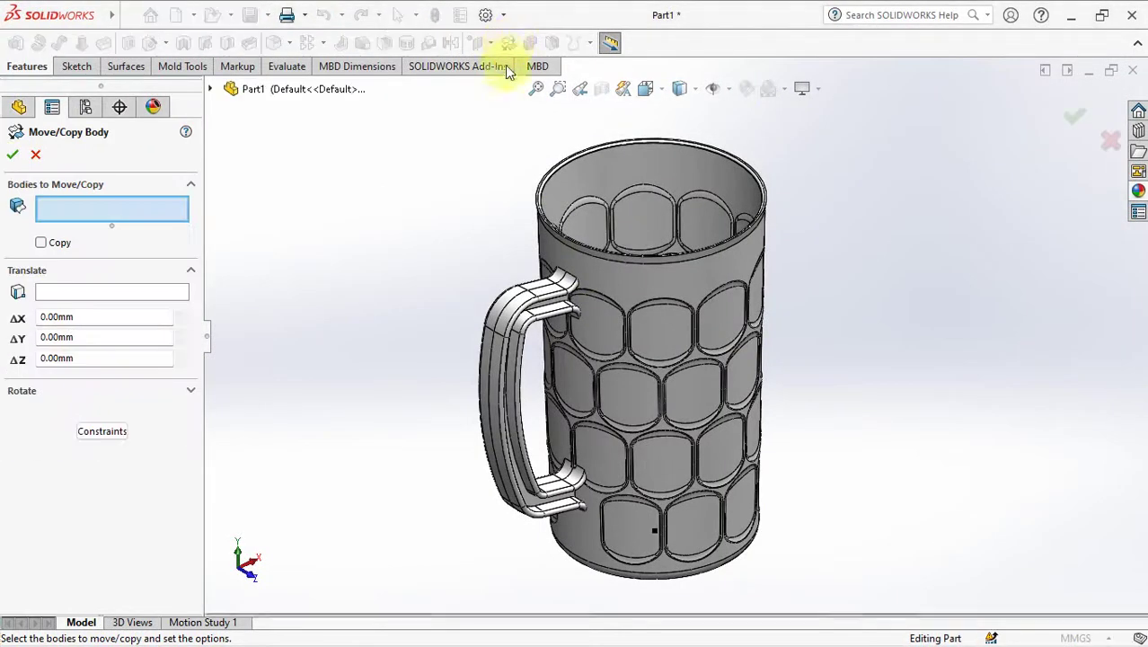
{"action": "left_click", "coordinate": [568, 260]}
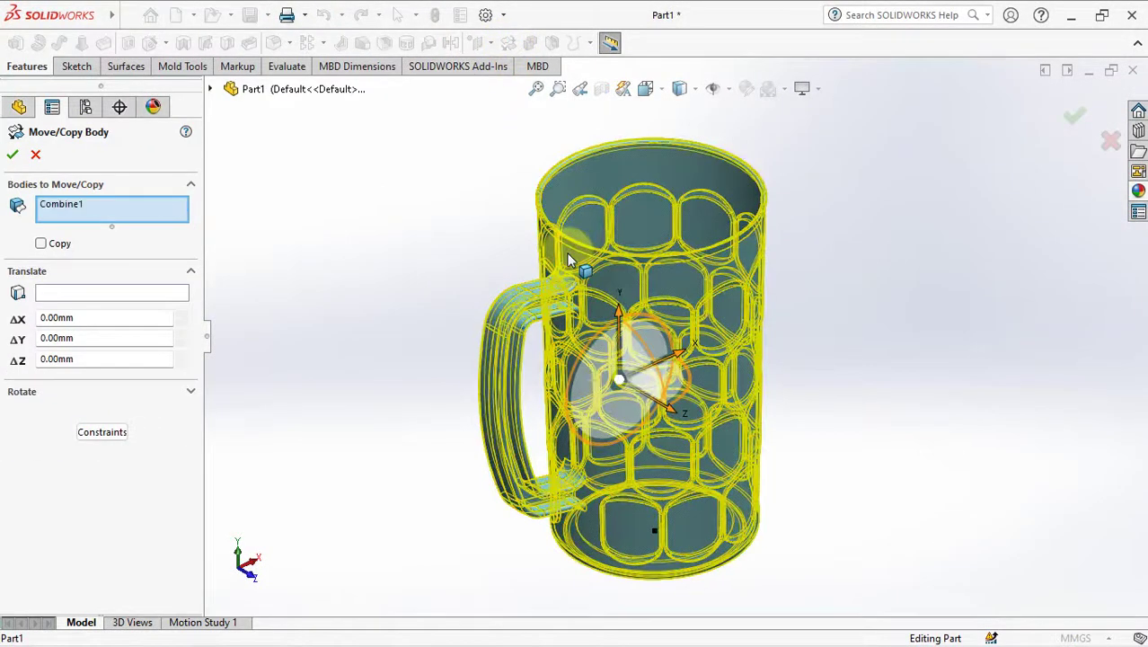
{"action": "left_click", "coordinate": [191, 392]}
{"action": "type", "text": "180"}
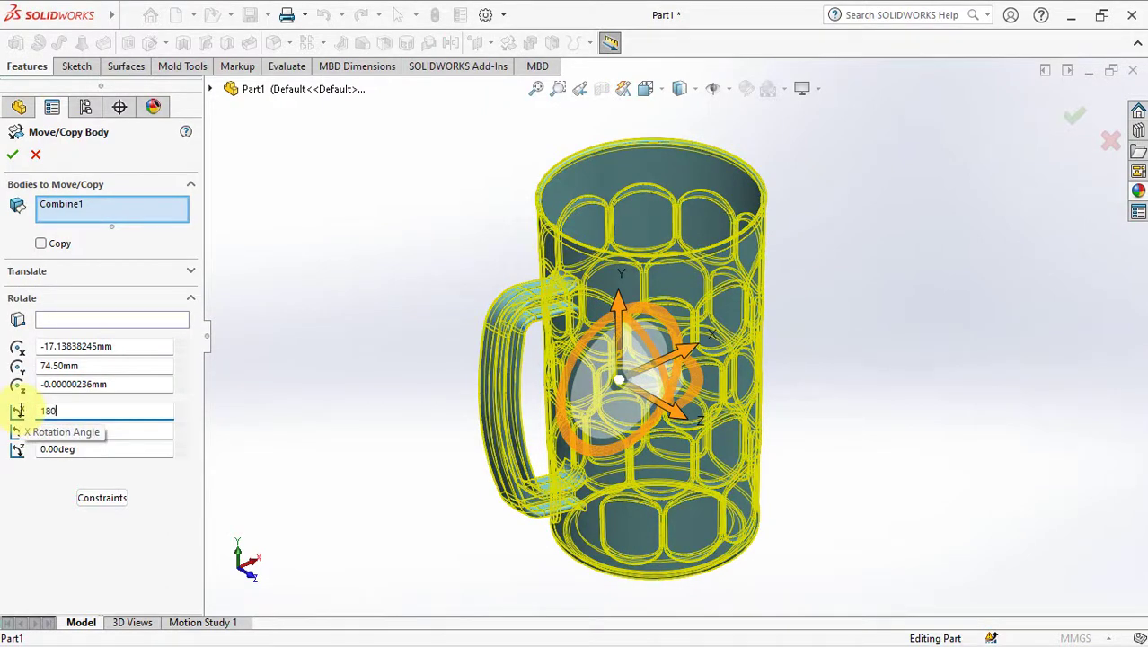
{"action": "key", "text": "Tab"}
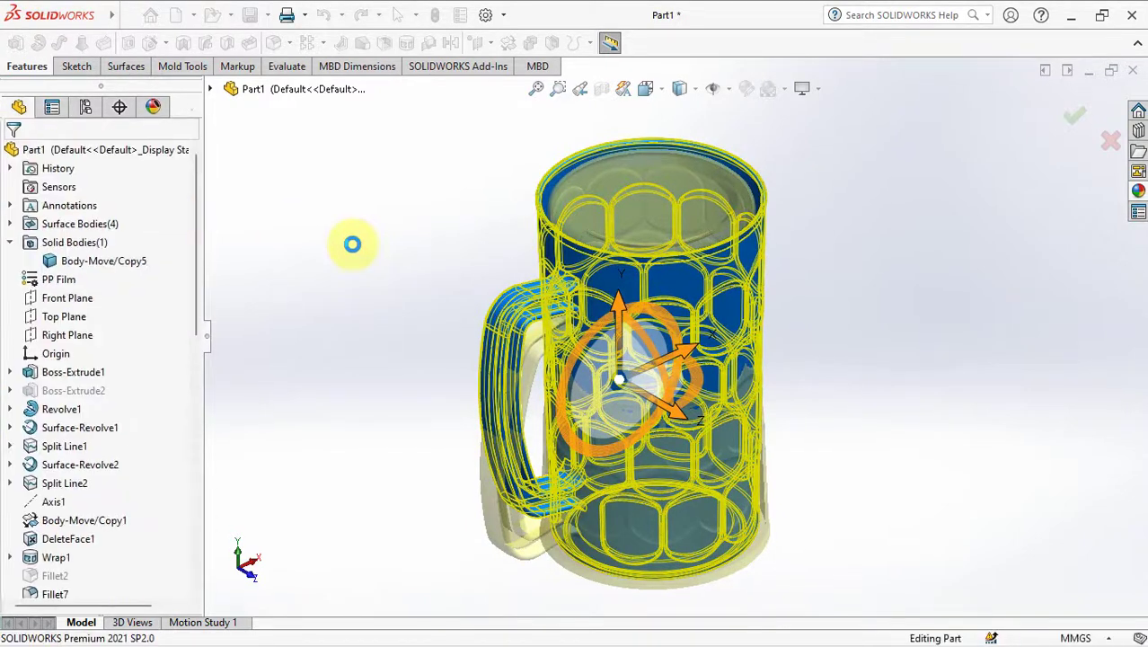
Apply a uniform 1.02 Scale to the mug body about the origin instead of the centroid
{"action": "left_click", "coordinate": [176, 66]}
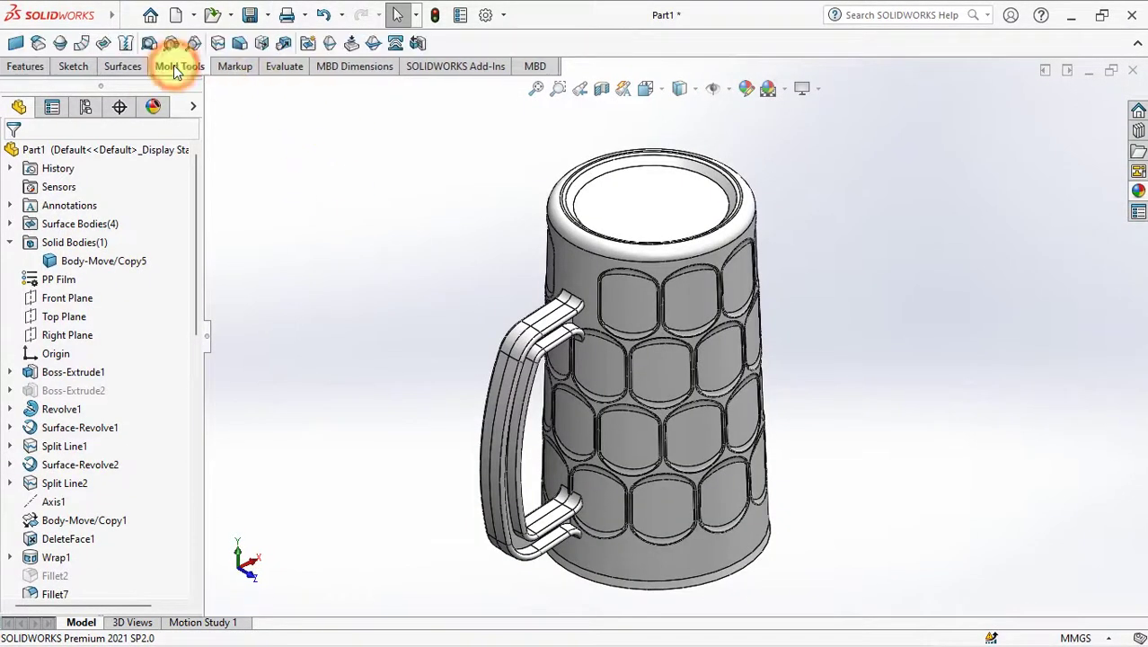
{"action": "left_click", "coordinate": [269, 44]}
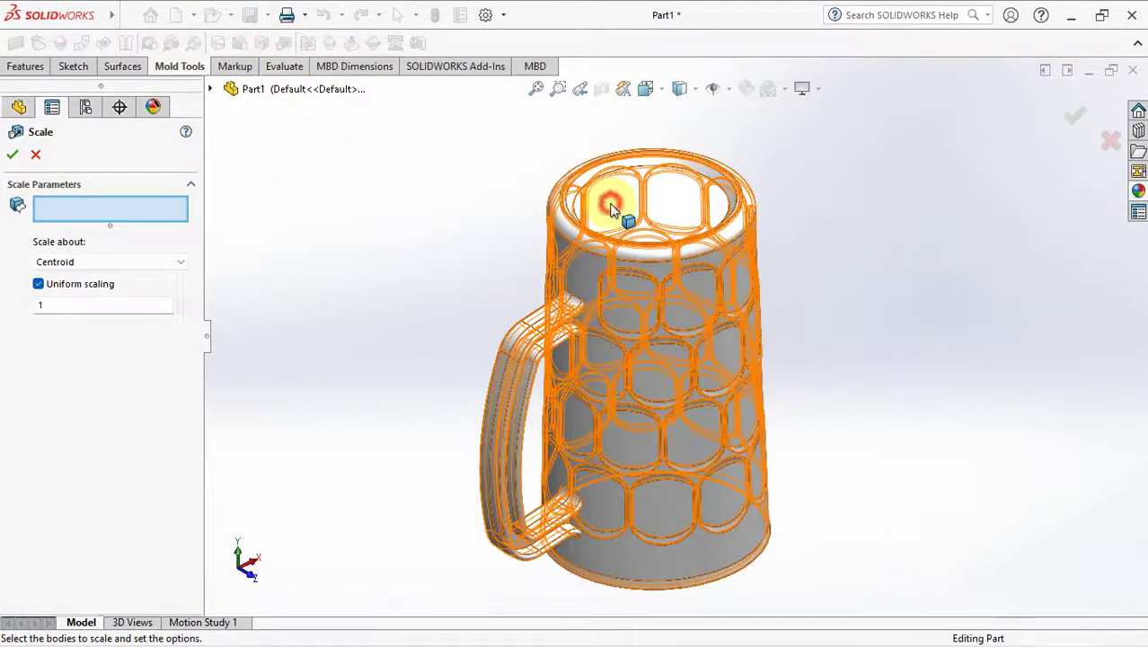
{"action": "left_click", "coordinate": [610, 205]}
{"action": "left_click", "coordinate": [97, 263]}
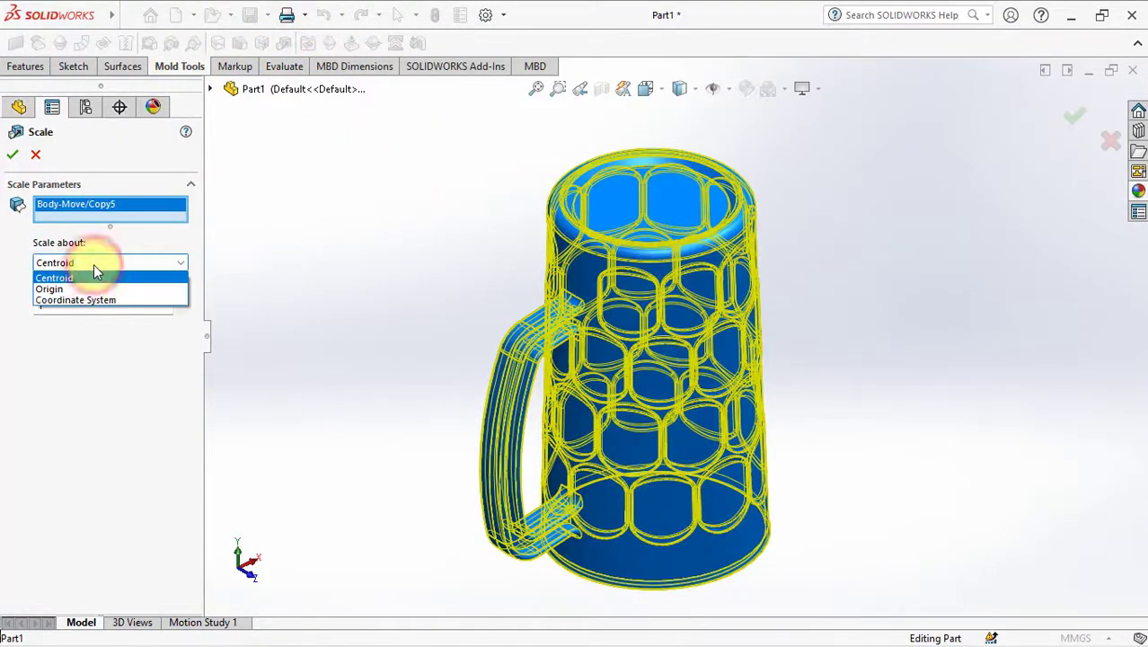
{"action": "left_click", "coordinate": [90, 291]}
{"action": "type", "text": "1.02"}
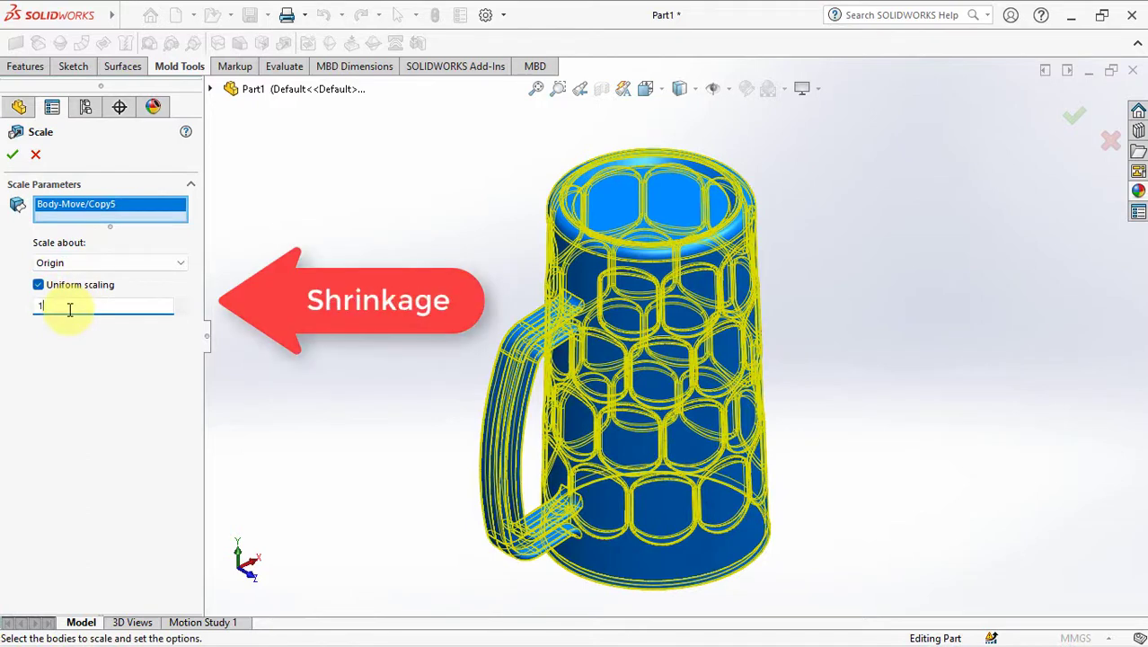
{"action": "left_click", "coordinate": [13, 157]}
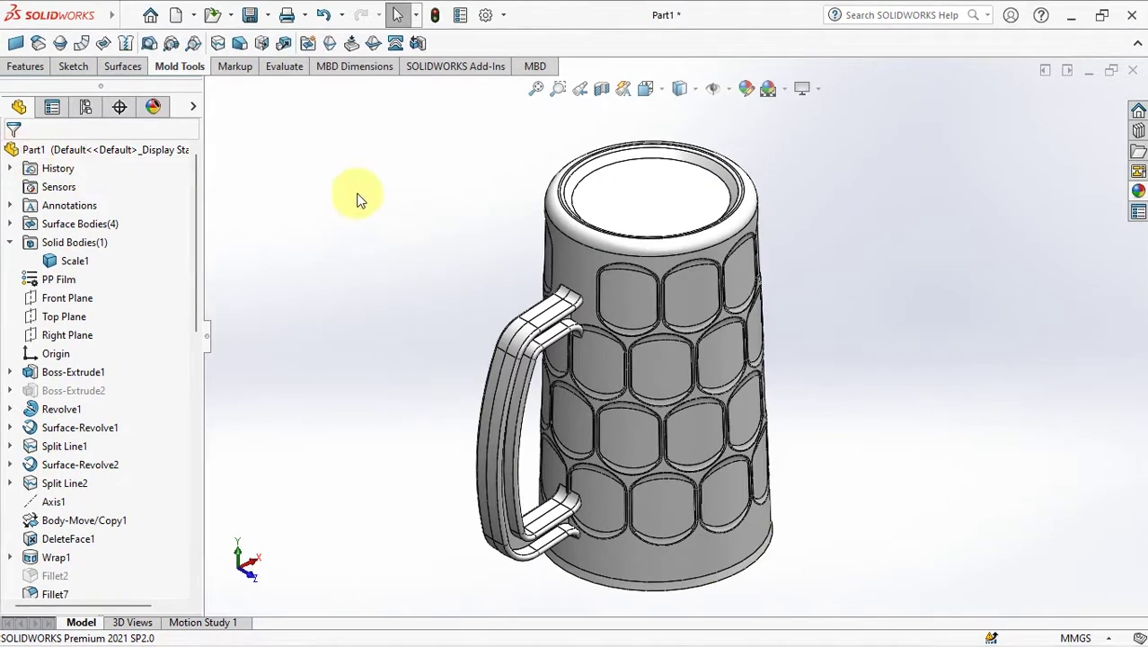
Start a parting line and set its pull direction from the mug's rim face
{"action": "left_click", "coordinate": [329, 43]}
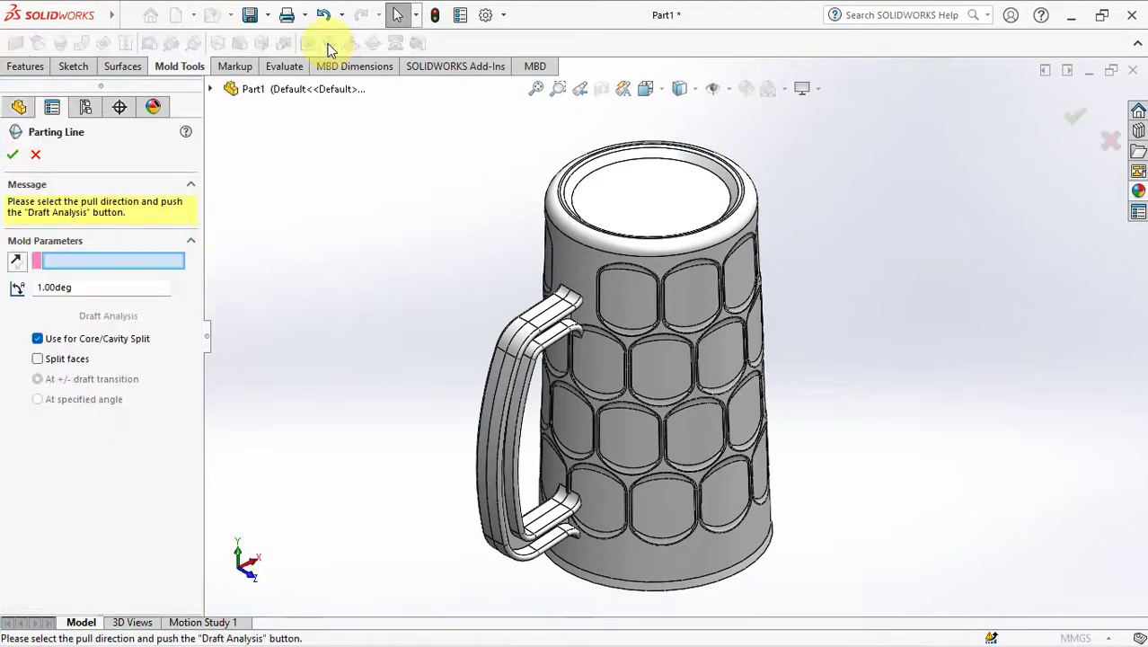
{"action": "middle_click_drag", "start_coordinate": [411, 452], "coordinate": [404, 246]}
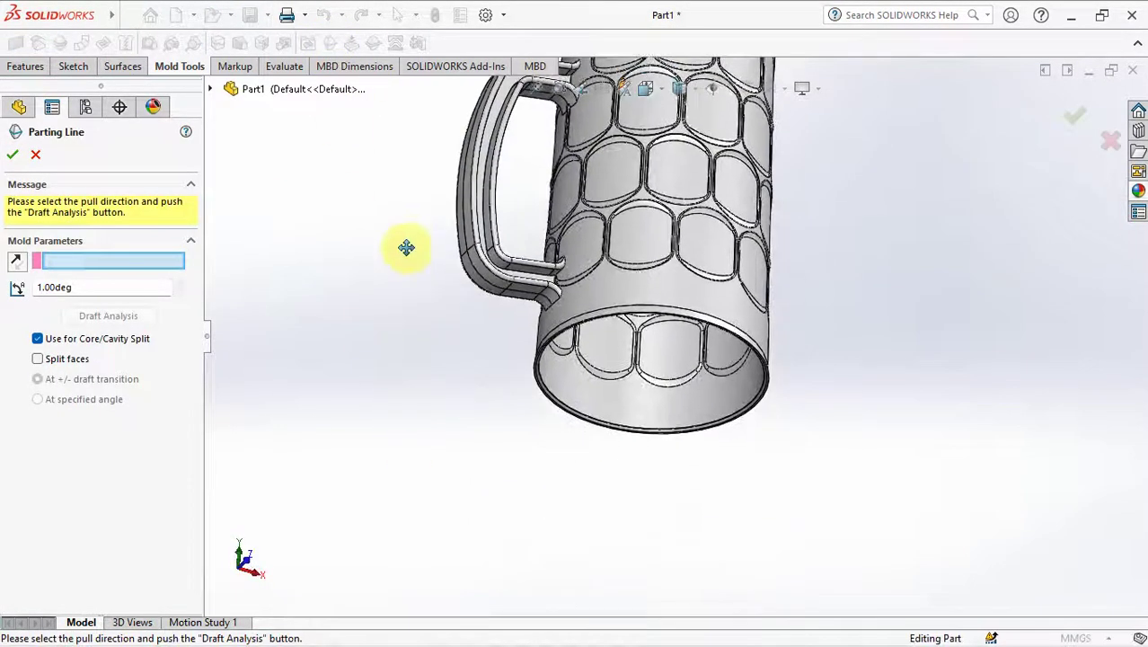
{"action": "scroll", "coordinate": [607, 313], "scroll_direction": "up", "scroll_amount": 2}
{"action": "scroll", "coordinate": [608, 313], "scroll_direction": "down", "scroll_amount": 5}
{"action": "scroll", "coordinate": [558, 354], "scroll_direction": "down", "scroll_amount": 1}
{"action": "scroll", "coordinate": [514, 338], "scroll_direction": "down", "scroll_amount": 2}
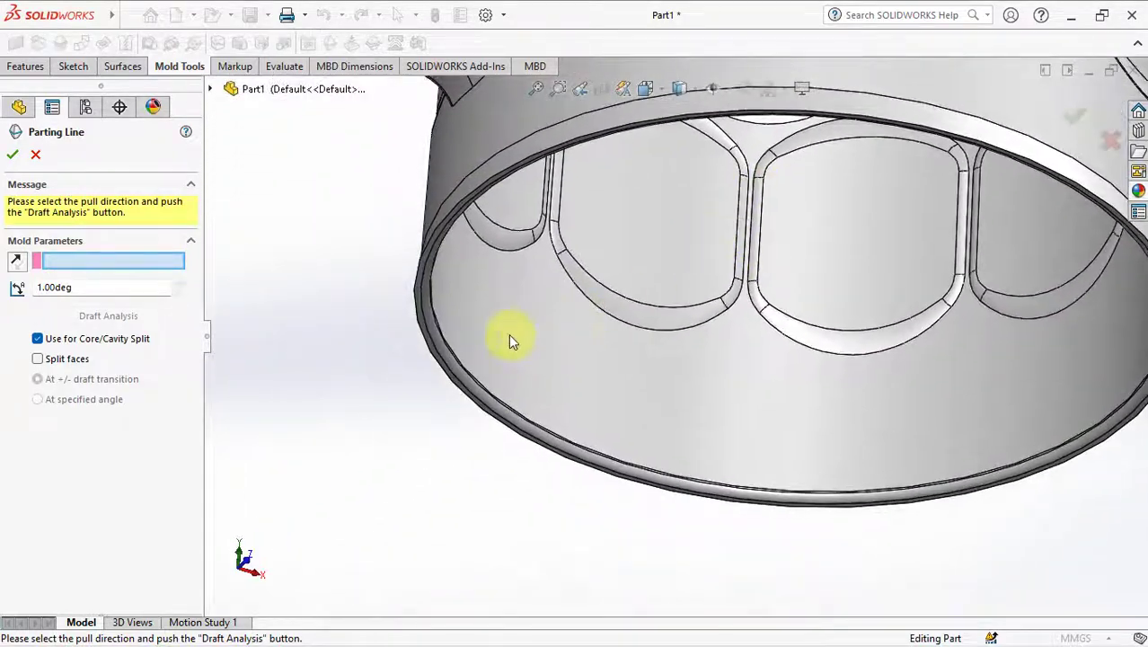
{"action": "scroll", "coordinate": [492, 292], "scroll_direction": "down", "scroll_amount": 2}
{"action": "left_click", "coordinate": [309, 354]}
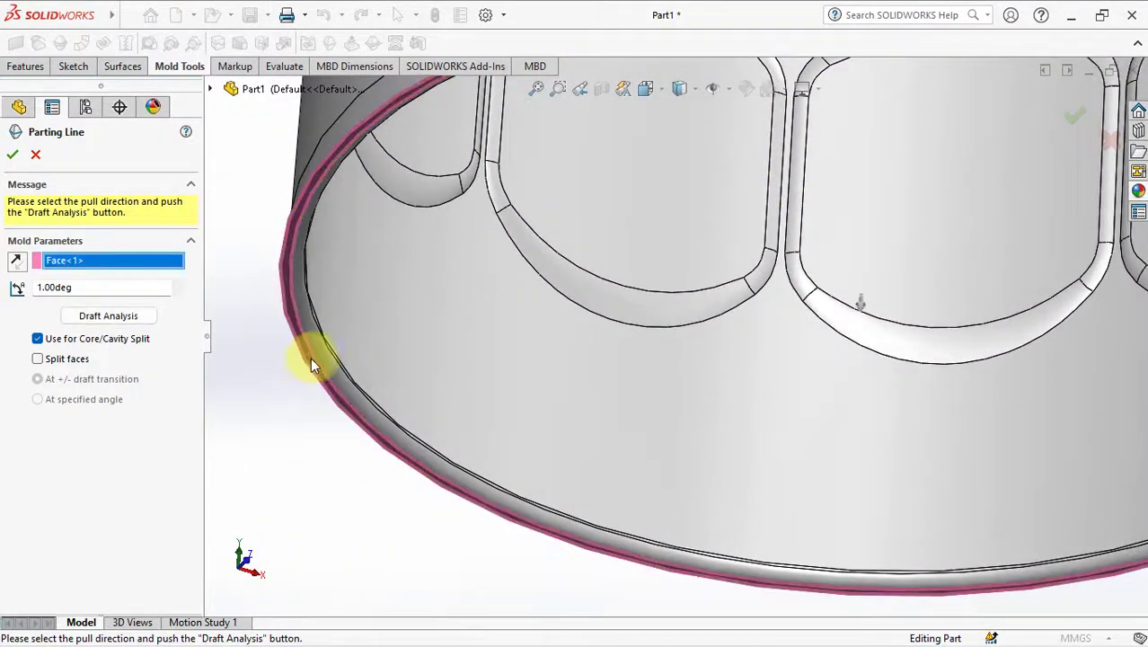
Run draft analysis, confirm the detected rim edge, and accept the parting line
{"action": "left_click", "coordinate": [110, 316]}
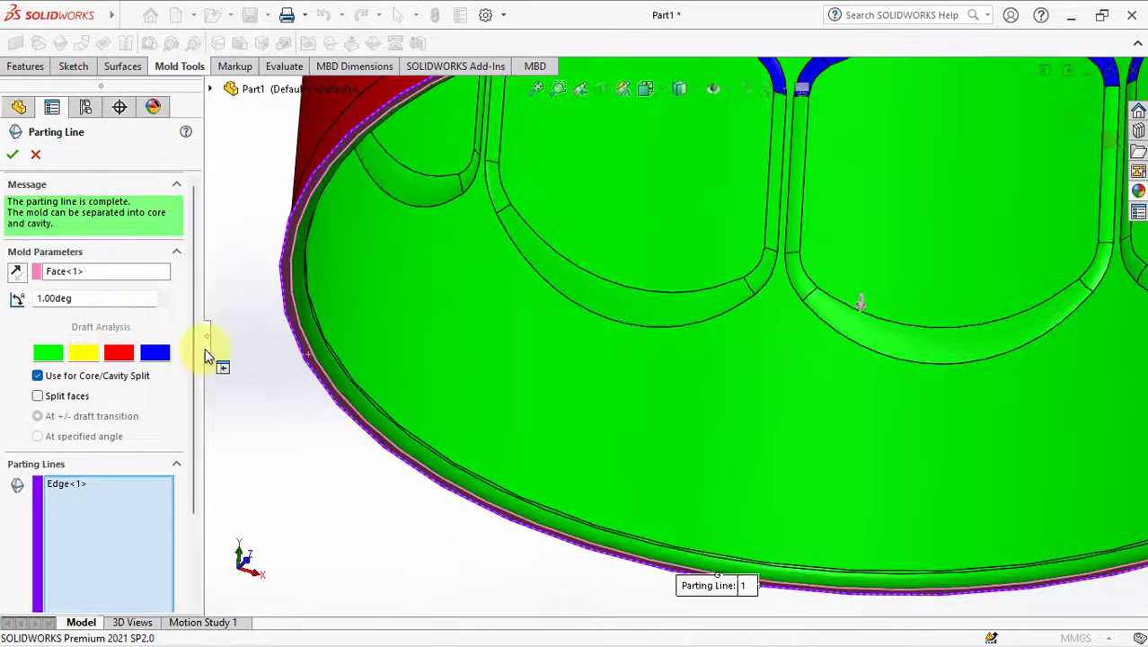
{"action": "scroll", "coordinate": [229, 377], "scroll_direction": "up", "scroll_amount": 3}
{"action": "scroll", "coordinate": [238, 410], "scroll_direction": "up", "scroll_amount": 2}
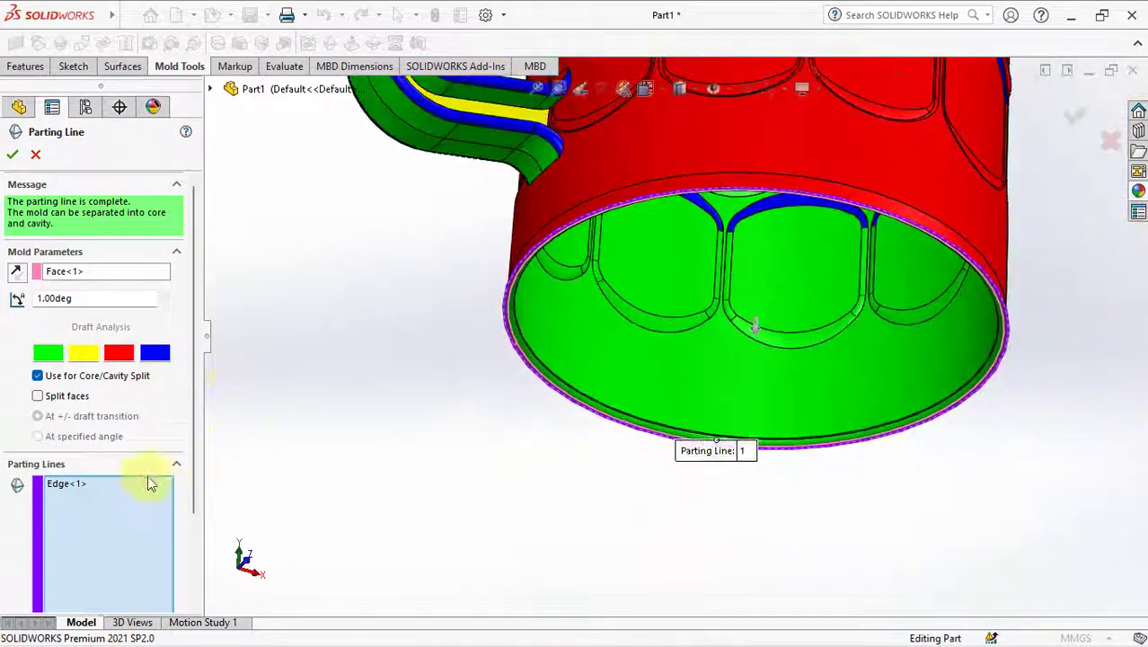
{"action": "left_click", "coordinate": [55, 491]}
{"action": "mouse_move", "coordinate": [205, 469]}
{"action": "middle_mouse_down"}
{"action": "mouse_move", "coordinate": [328, 384]}
{"action": "mouse_move", "coordinate": [469, 353]}
{"action": "mouse_move", "coordinate": [487, 423]}
{"action": "mouse_move", "coordinate": [505, 385]}
{"action": "mouse_move", "coordinate": [472, 536]}
{"action": "mouse_move", "coordinate": [452, 526]}
{"action": "middle_mouse_up"}
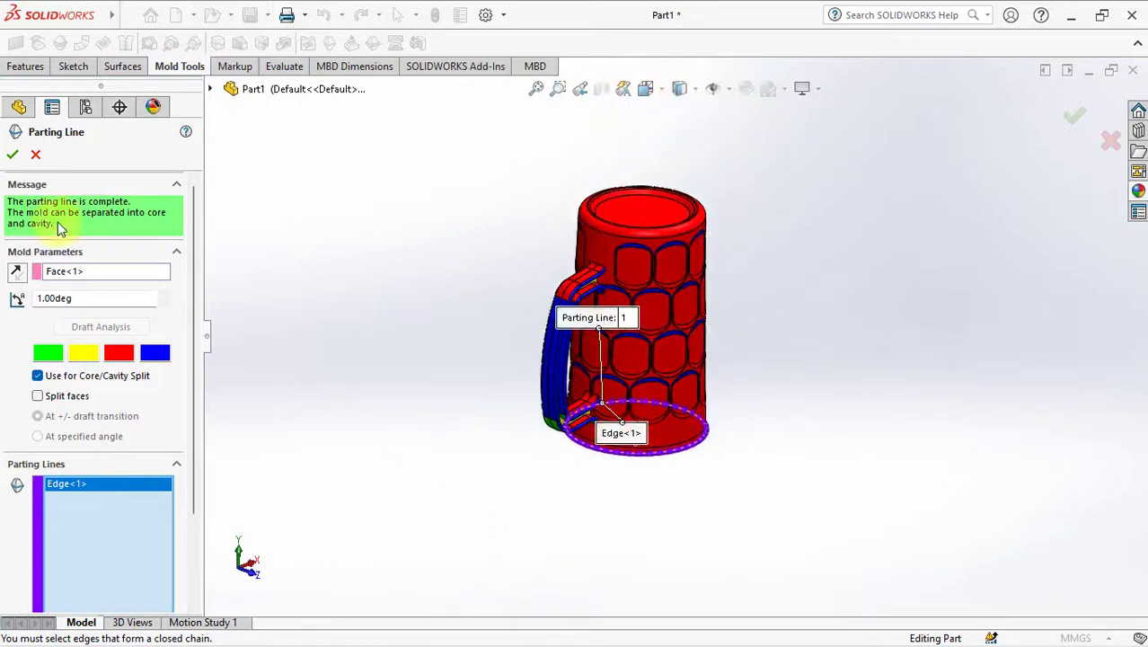
{"action": "left_click", "coordinate": [13, 156]}
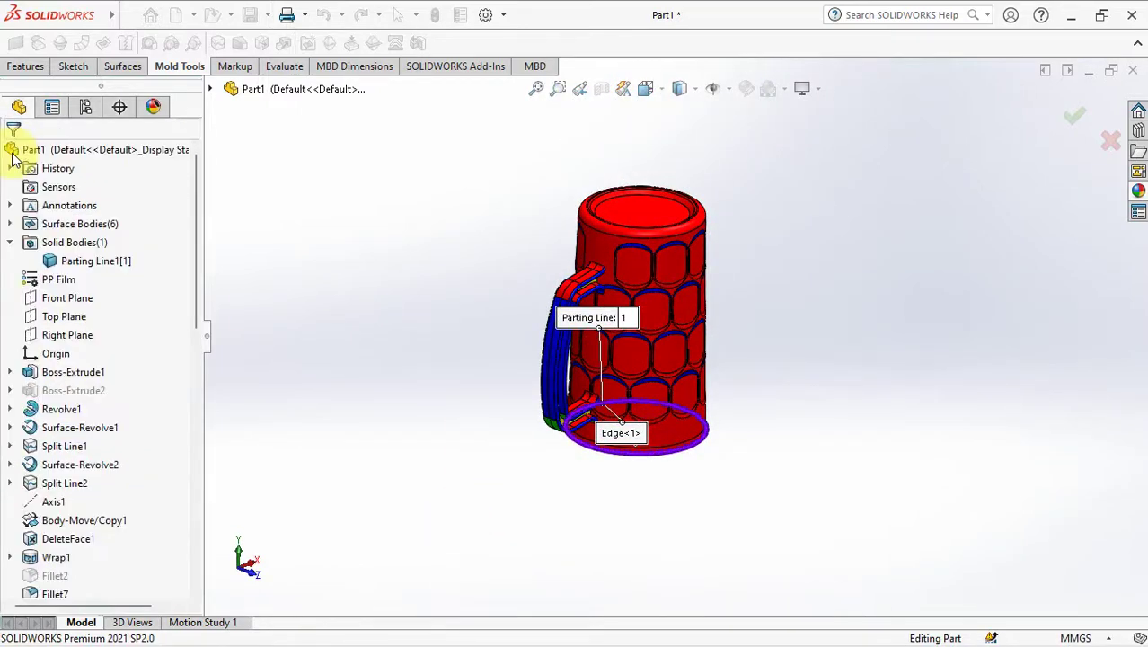
Create a parting surface perpendicular to pull from Parting Line1, extending 120 mm
{"action": "left_click", "coordinate": [289, 250]}
{"action": "mouse_move", "coordinate": [391, 322]}
{"action": "middle_mouse_down"}
{"action": "mouse_move", "coordinate": [423, 336]}
{"action": "mouse_move", "coordinate": [379, 346]}
{"action": "mouse_move", "coordinate": [372, 333]}
{"action": "mouse_move", "coordinate": [383, 236]}
{"action": "mouse_move", "coordinate": [354, 357]}
{"action": "mouse_move", "coordinate": [359, 410]}
{"action": "middle_mouse_up"}
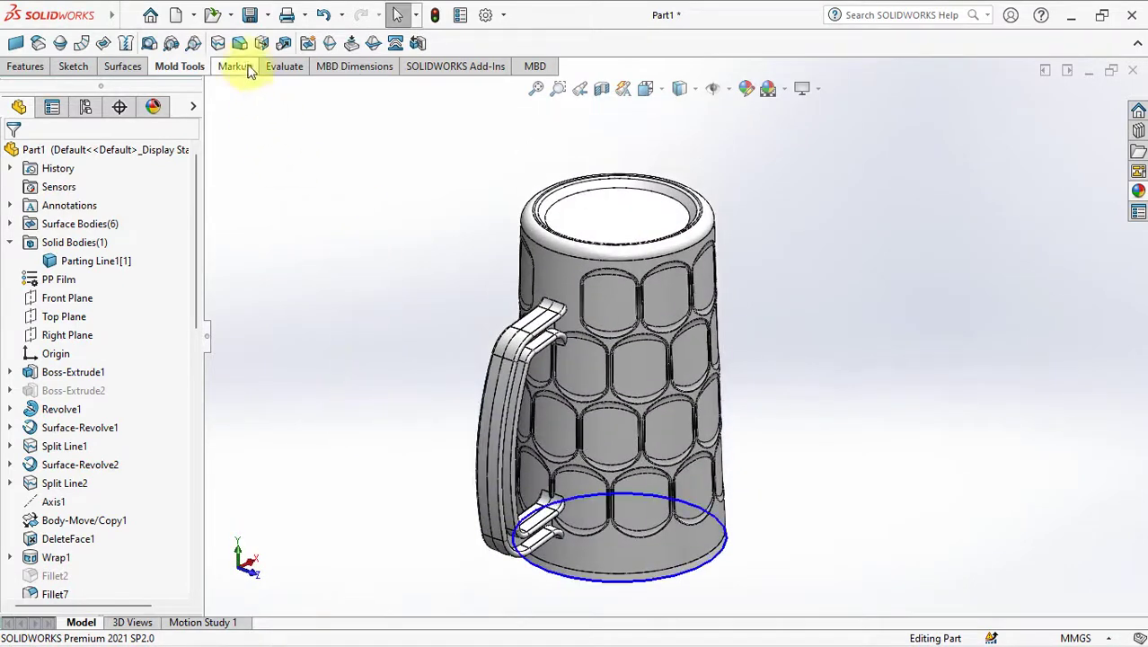
{"action": "left_click", "coordinate": [367, 47]}
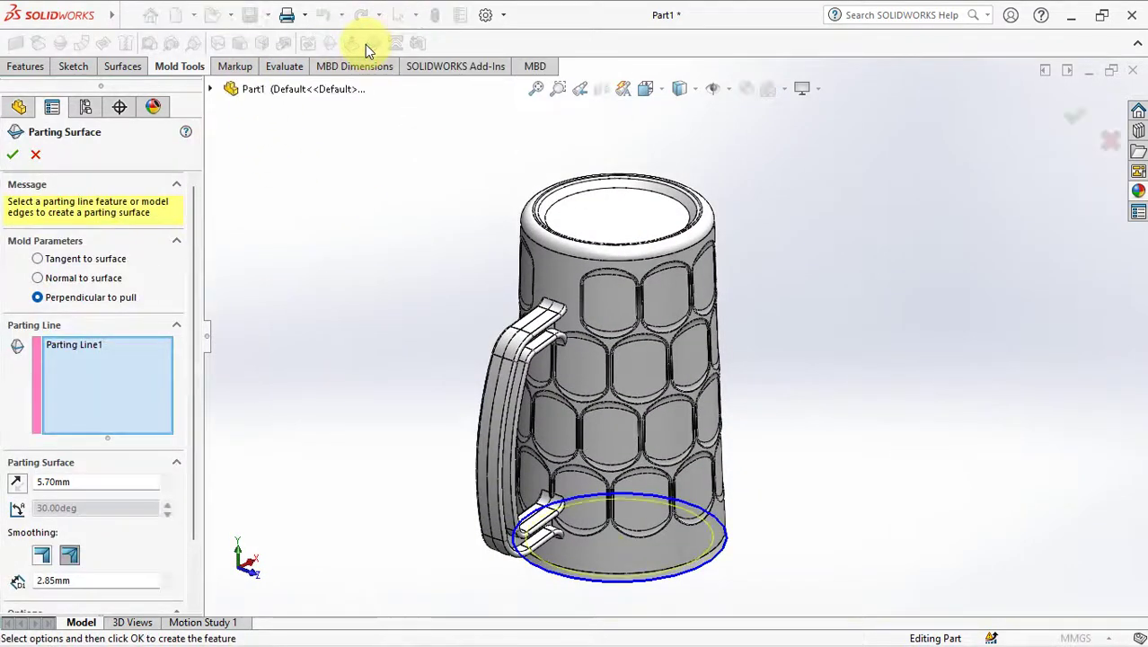
{"action": "middle_click_drag", "start_coordinate": [226, 441], "coordinate": [316, 351], "text": "ctrl"}
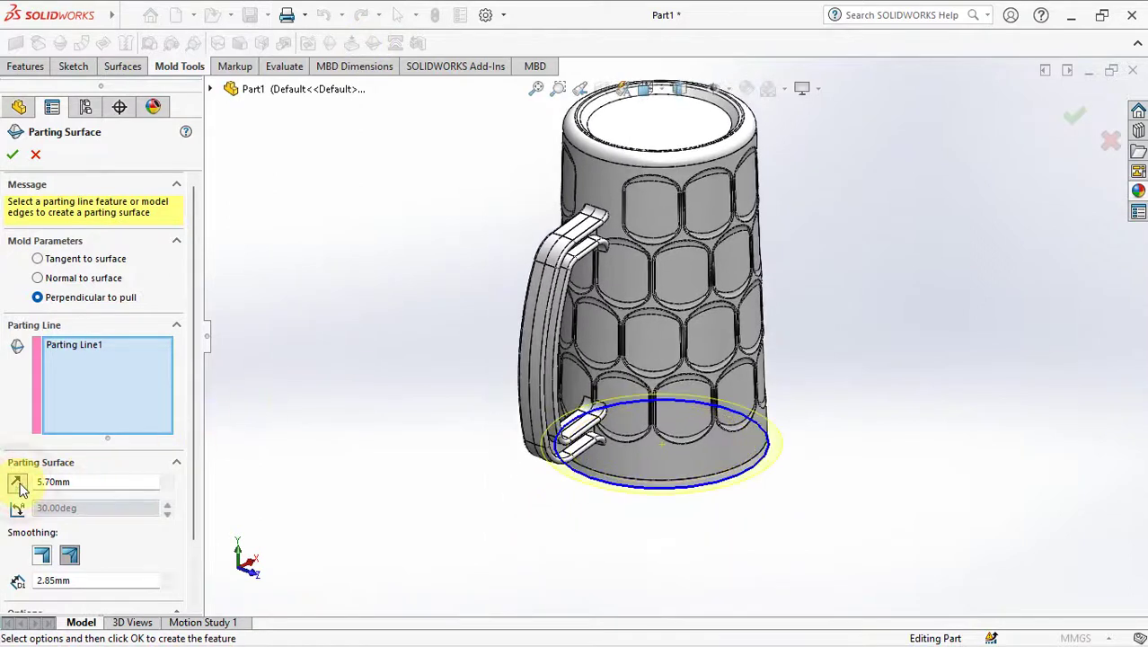
{"action": "left_click_drag", "start_coordinate": [196, 468], "coordinate": [193, 502]}
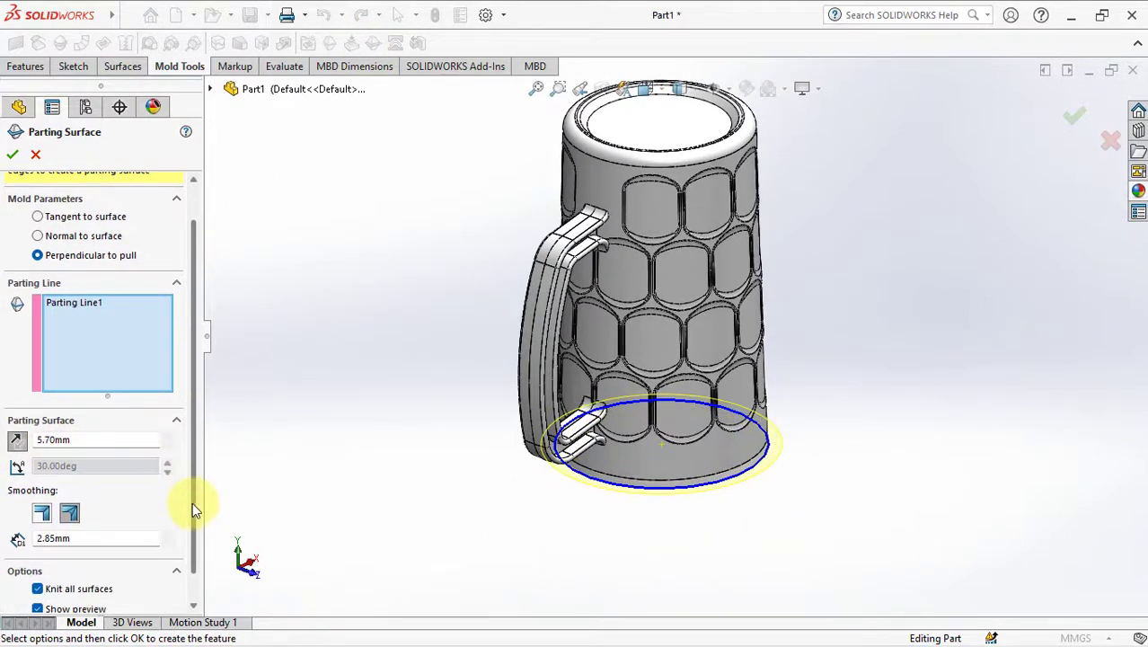
{"action": "left_click", "coordinate": [168, 439]}
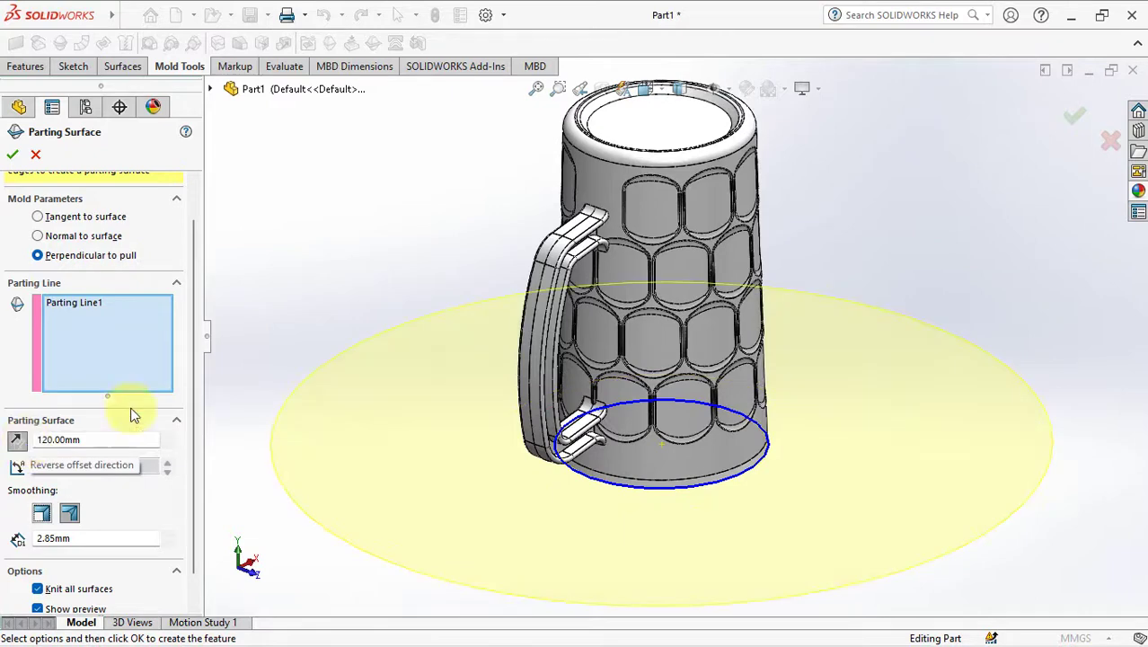
{"action": "mouse_move", "coordinate": [345, 292]}
{"action": "middle_mouse_down", "text": "shift"}
{"action": "mouse_move", "coordinate": [351, 351]}
{"action": "mouse_move", "coordinate": [371, 379]}
{"action": "middle_mouse_up", "text": "shift"}
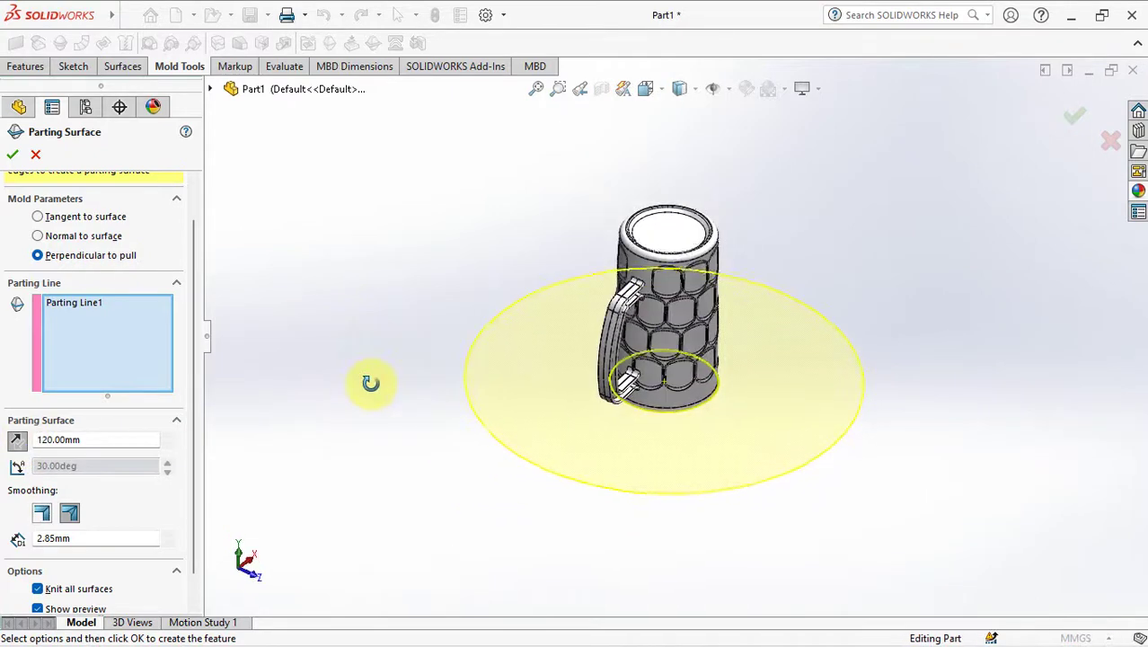
{"action": "left_click", "coordinate": [14, 156]}
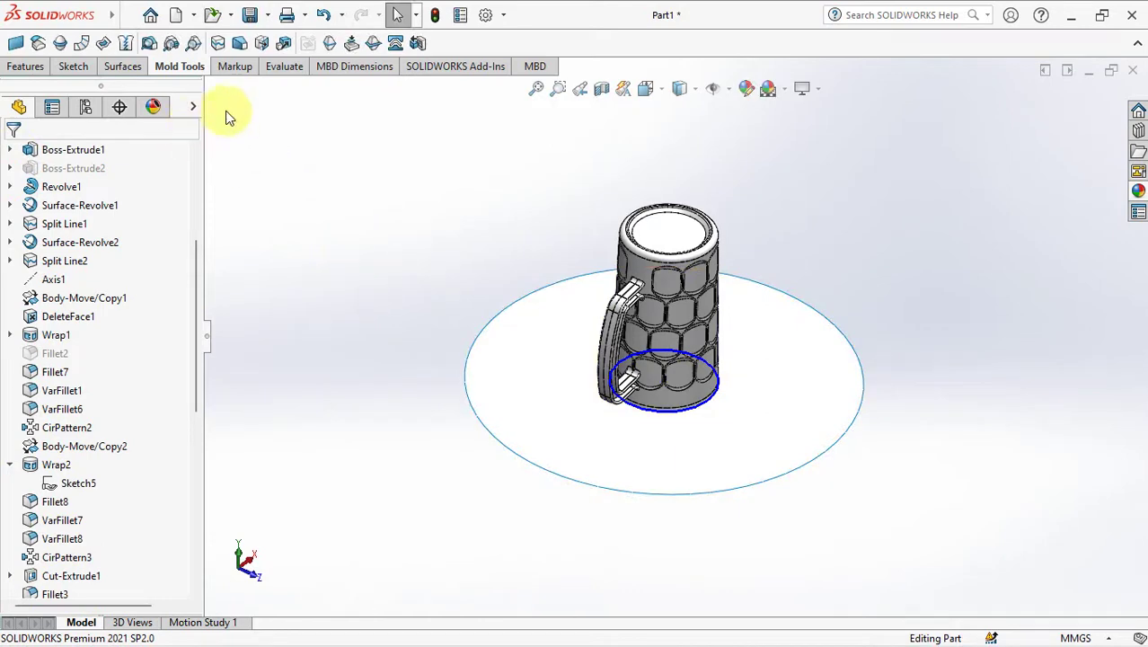
Start a tooling split and sketch a centre rectangle on the parting surface around the mug
{"action": "left_click", "coordinate": [396, 43]}
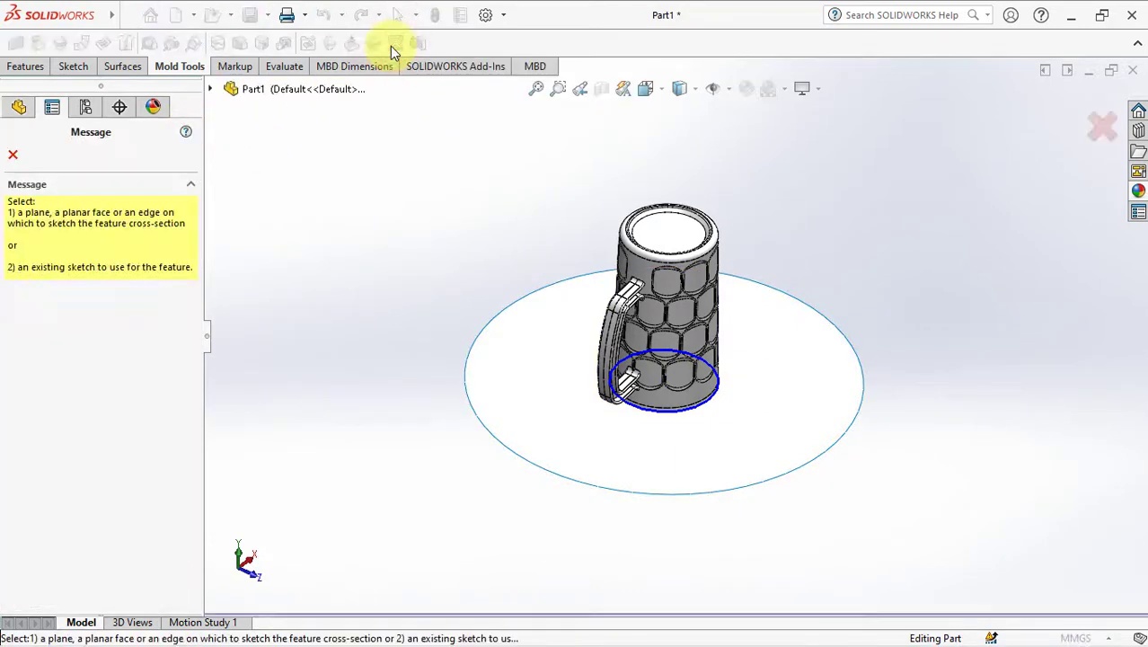
{"action": "left_click", "coordinate": [525, 370]}
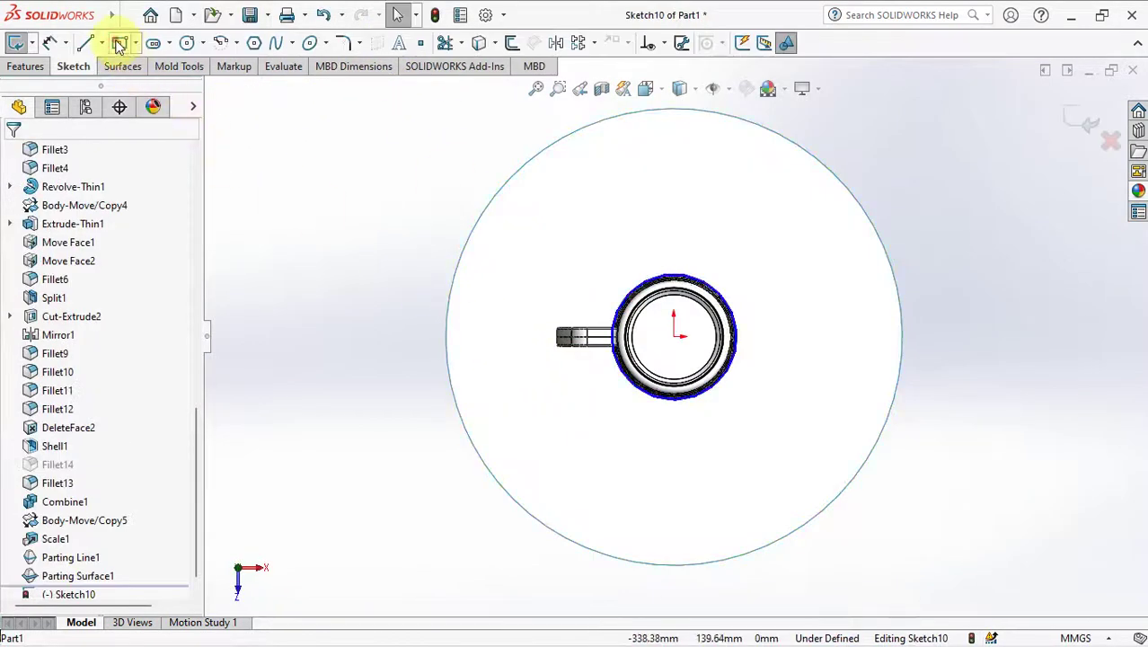
{"action": "left_click", "coordinate": [120, 43]}
{"action": "left_click", "coordinate": [674, 335]}
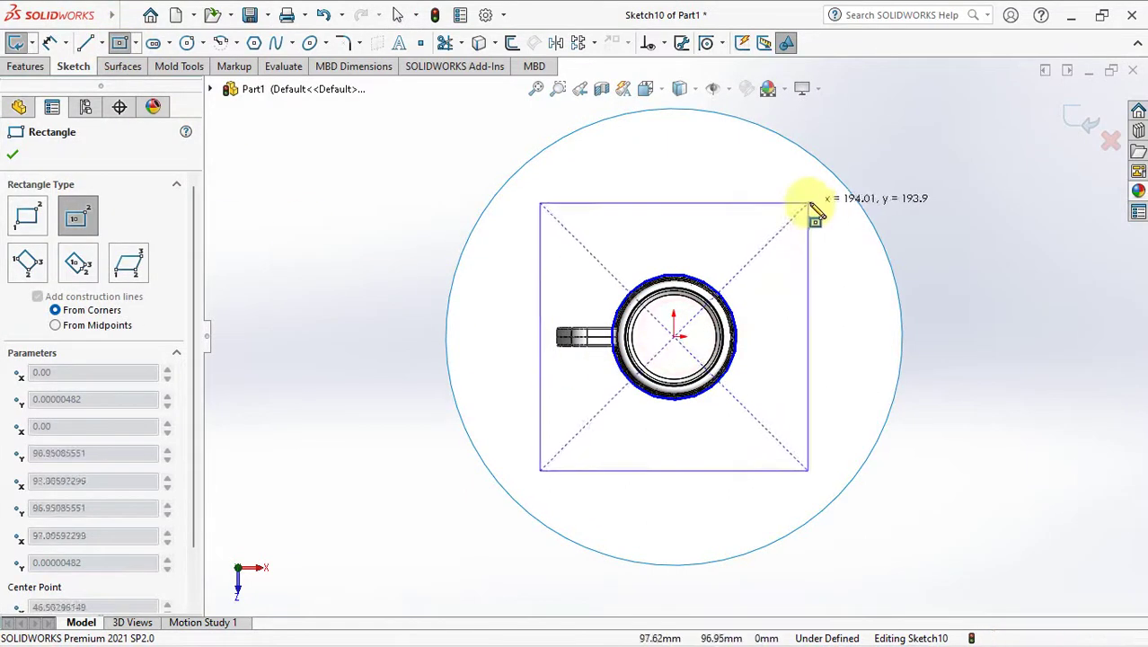
{"action": "left_click", "coordinate": [819, 201]}
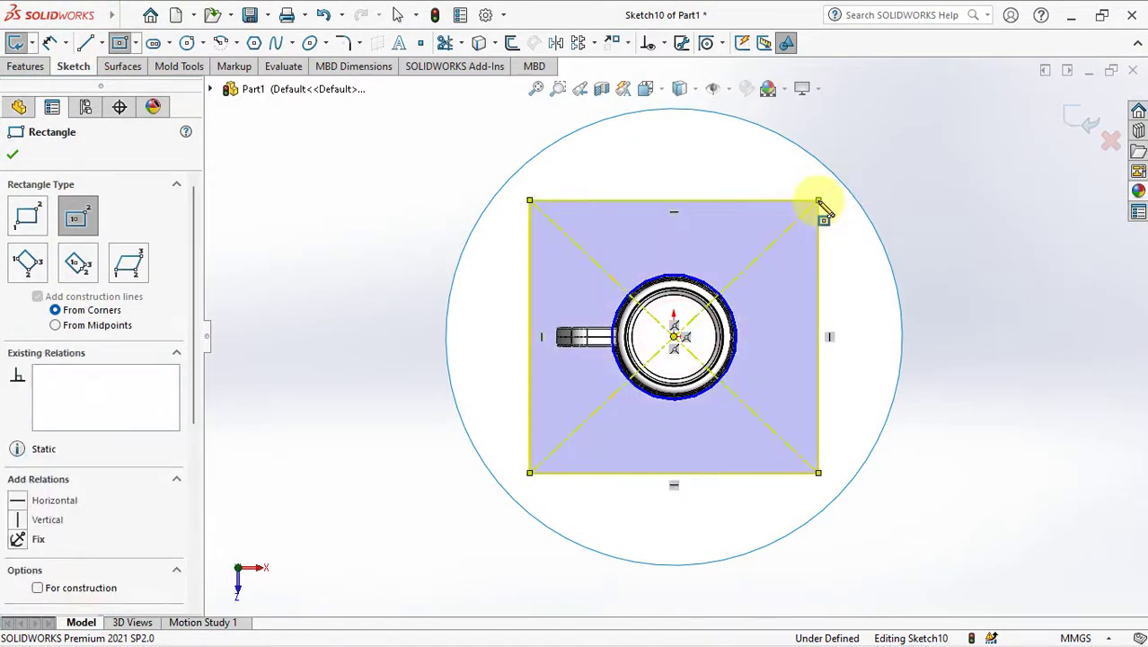
Dimension the rectangle's top edge to 220 and its left edge height (222 entered)
{"action": "left_click", "coordinate": [50, 42]}
{"action": "left_click", "coordinate": [580, 200]}
{"action": "left_click", "coordinate": [652, 158]}
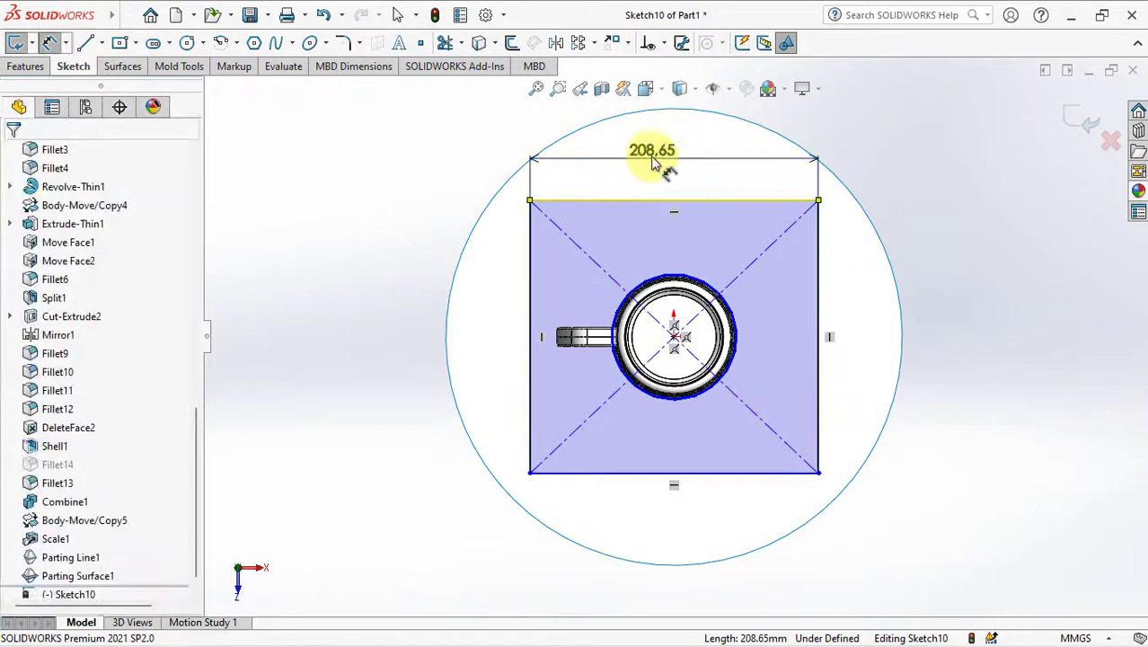
{"action": "type", "text": "220"}
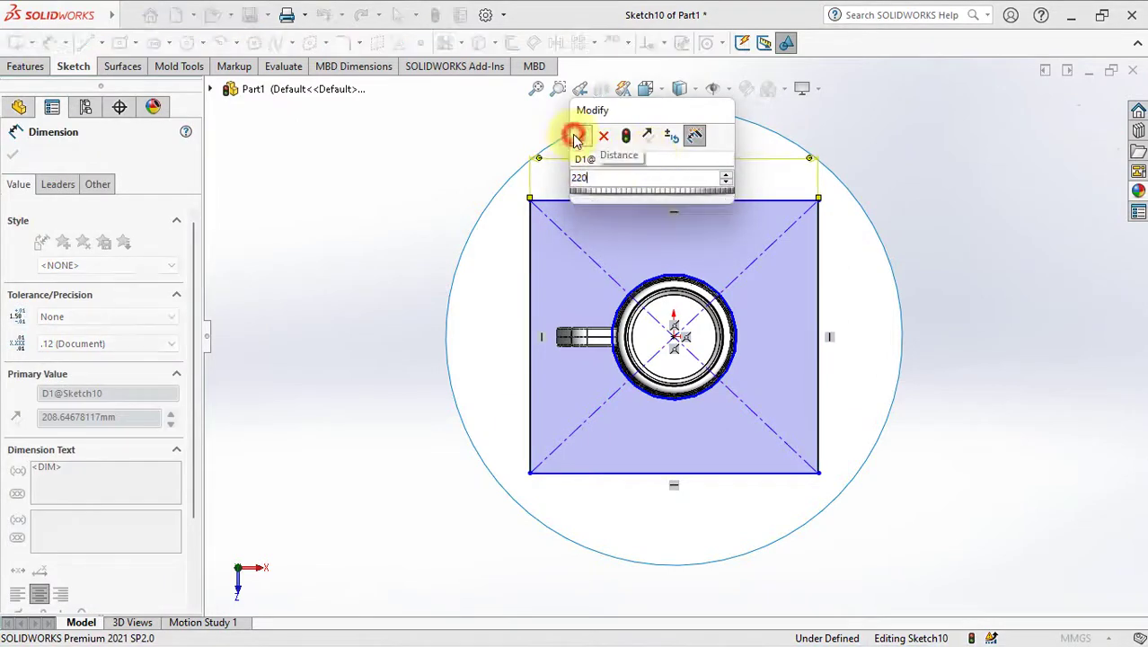
{"action": "left_click", "coordinate": [581, 136]}
{"action": "left_click", "coordinate": [523, 252]}
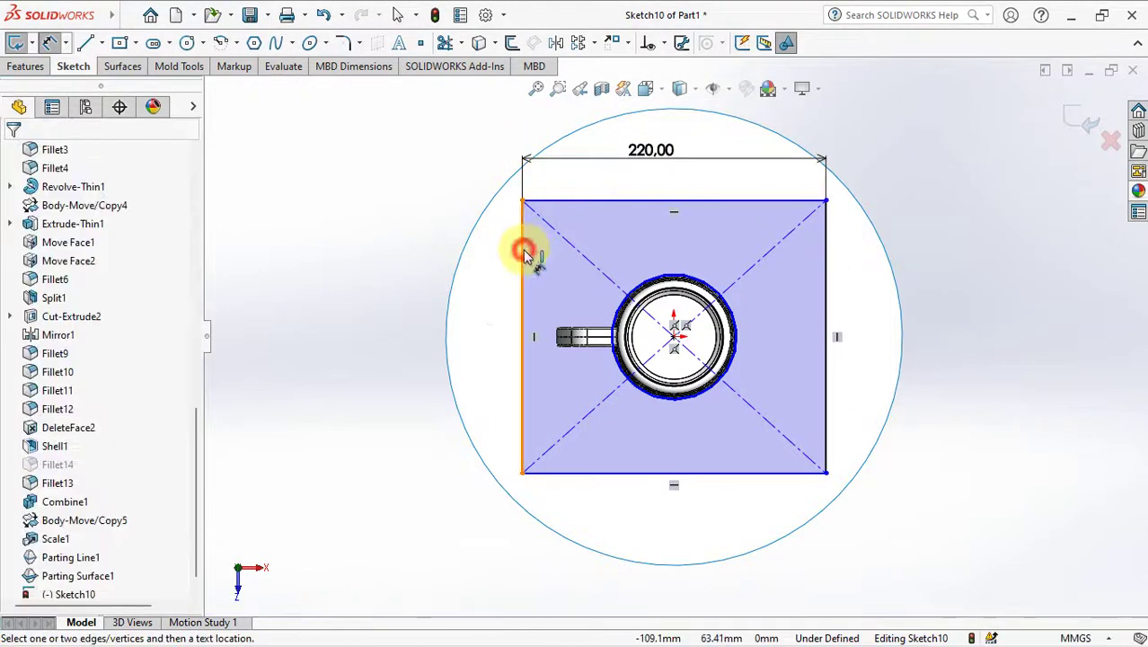
{"action": "left_click", "coordinate": [430, 310]}
{"action": "type", "text": "222"}
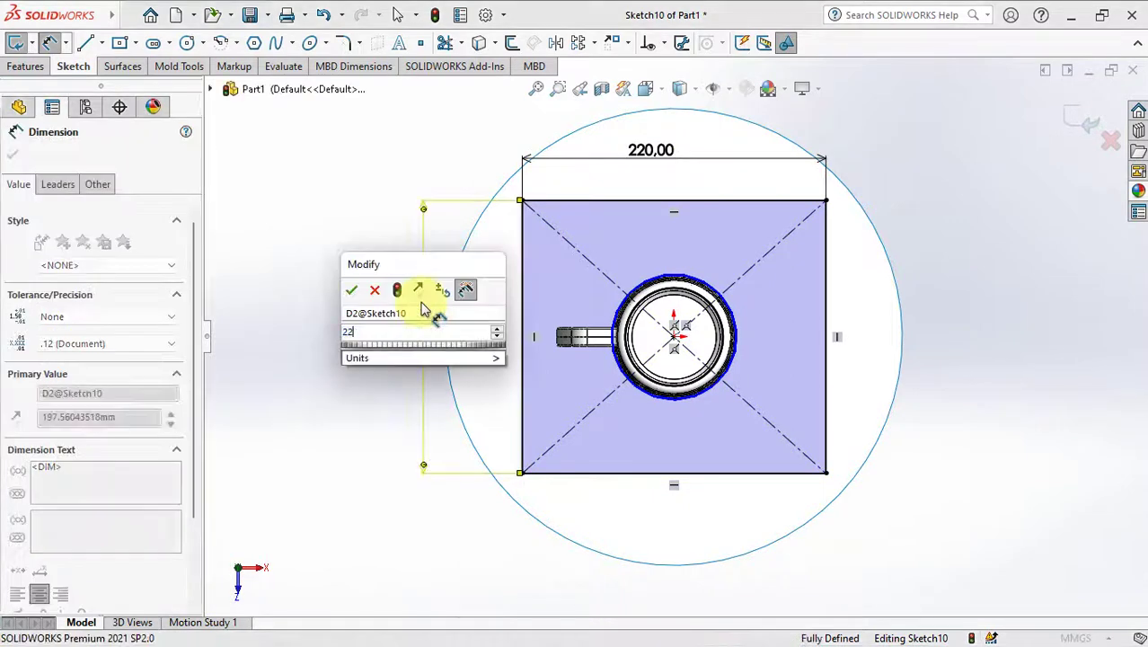
{"action": "left_click", "coordinate": [351, 289]}
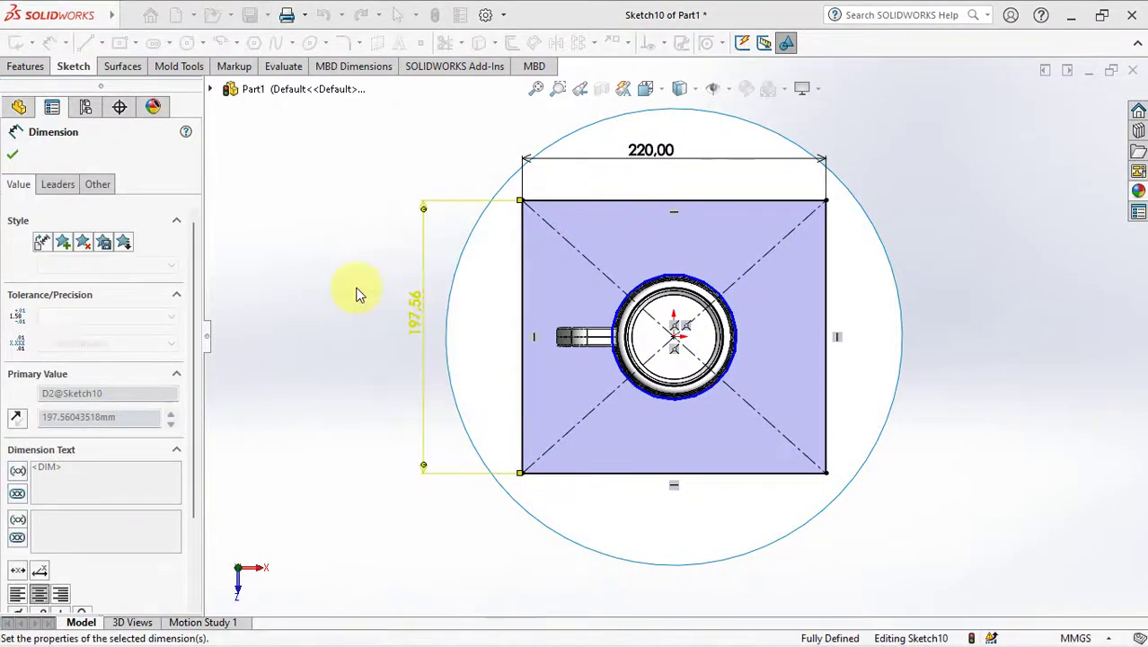
Set the tooling split block depth below the parting surface to 50 mm
{"action": "middle_click_drag", "start_coordinate": [334, 364], "coordinate": [334, 238]}
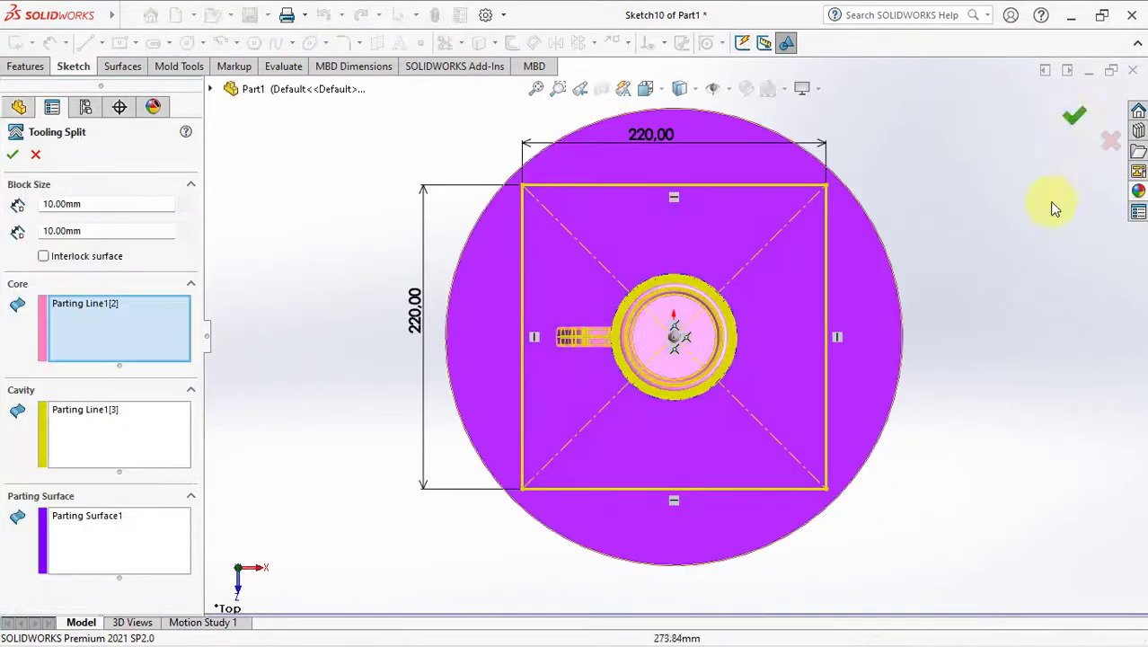
{"action": "mouse_move", "coordinate": [1015, 277]}
{"action": "middle_mouse_down"}
{"action": "mouse_move", "coordinate": [961, 241]}
{"action": "mouse_move", "coordinate": [948, 200]}
{"action": "mouse_move", "coordinate": [964, 170]}
{"action": "middle_mouse_up"}
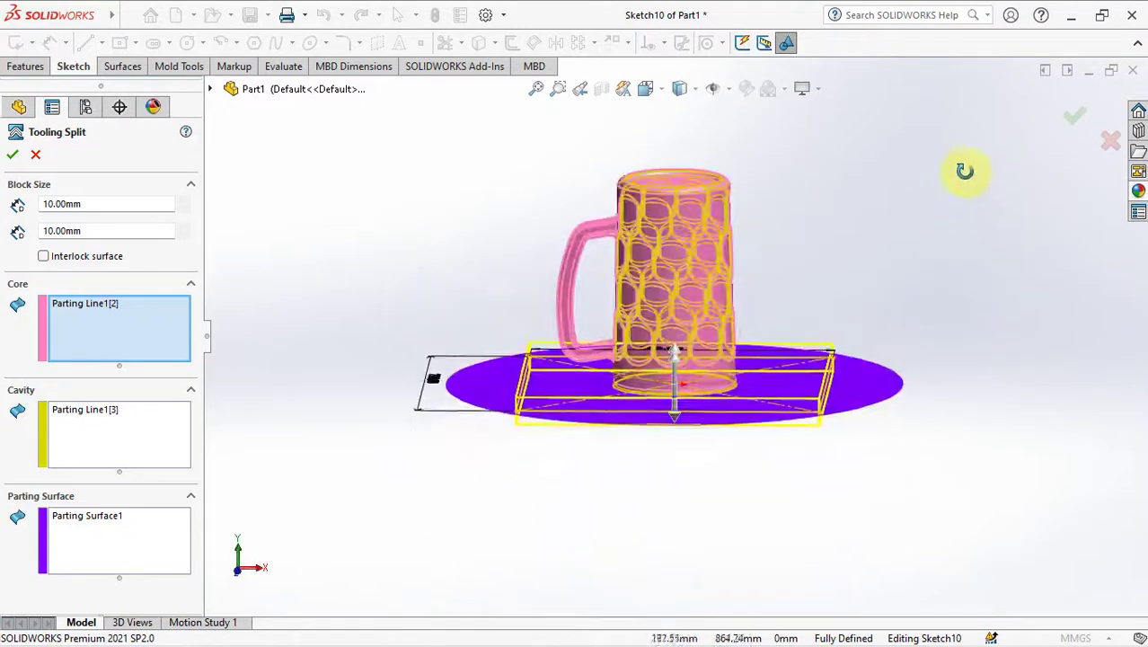
{"action": "left_click", "coordinate": [184, 200]}
{"action": "left_click", "coordinate": [183, 201]}
{"action": "left_click", "coordinate": [183, 200]}
{"action": "left_click", "coordinate": [183, 200]}
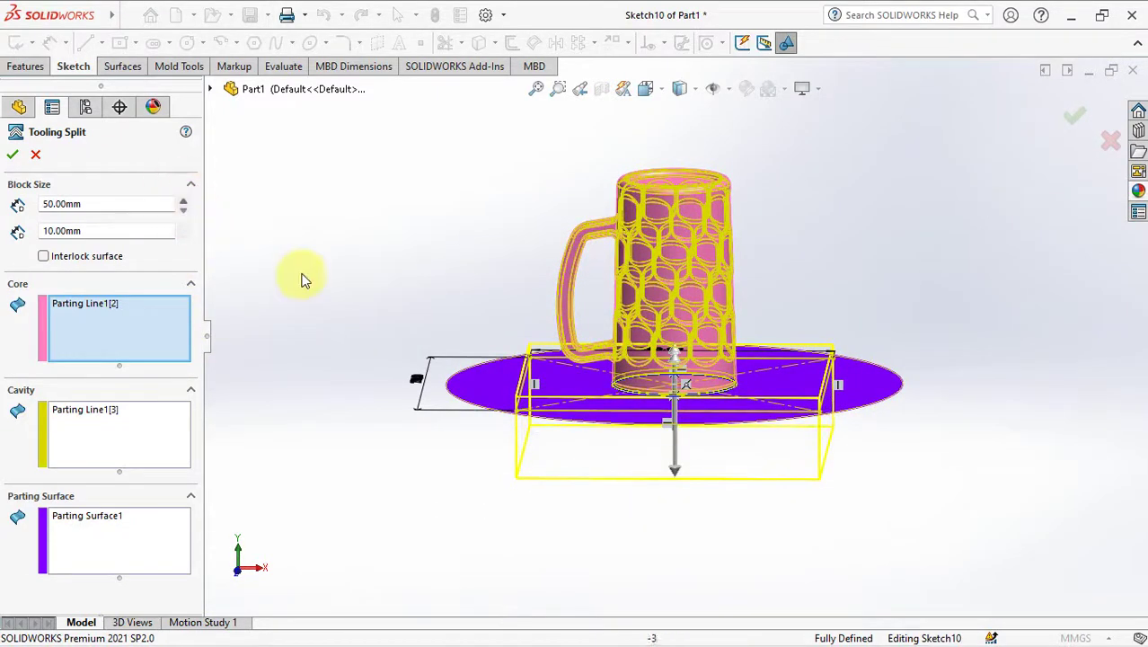
{"action": "mouse_move", "coordinate": [304, 279]}
{"action": "middle_mouse_down"}
{"action": "mouse_move", "coordinate": [340, 243]}
{"action": "mouse_move", "coordinate": [341, 282]}
{"action": "middle_mouse_up"}
Raise the block height above the parting surface to 200 mm and accept the tooling split
{"action": "left_click", "coordinate": [183, 229]}
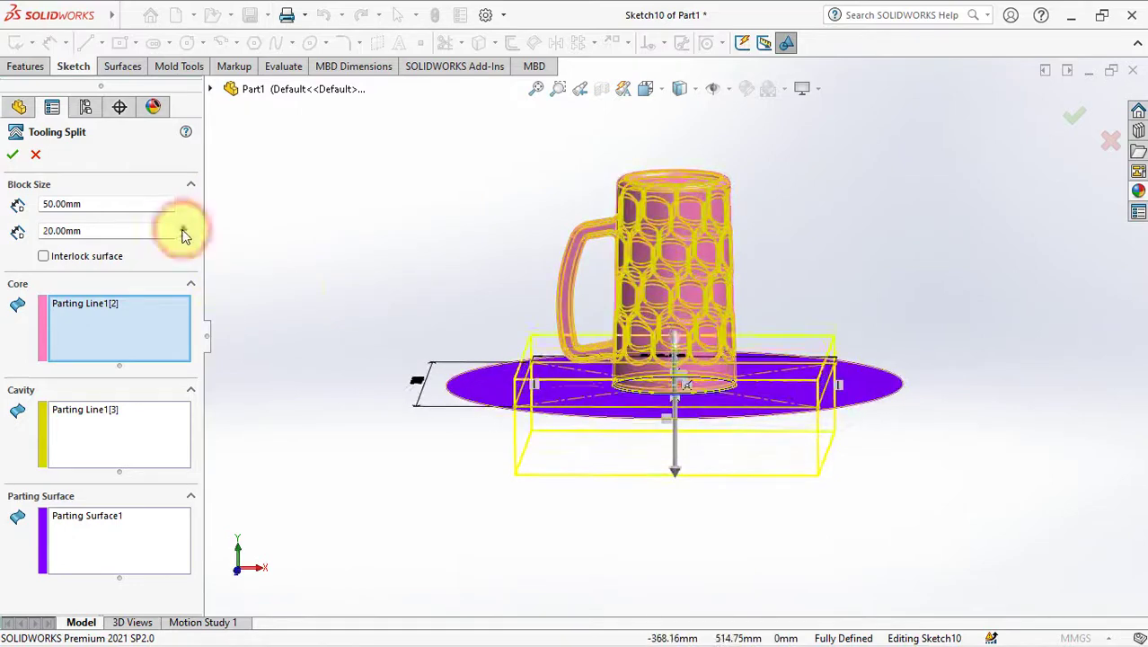
{"action": "left_click", "coordinate": [184, 229]}
{"action": "left_click", "coordinate": [183, 229]}
{"action": "left_click", "coordinate": [184, 229]}
{"action": "left_click", "coordinate": [183, 230]}
{"action": "left_click", "coordinate": [183, 229]}
{"action": "left_click", "coordinate": [183, 229]}
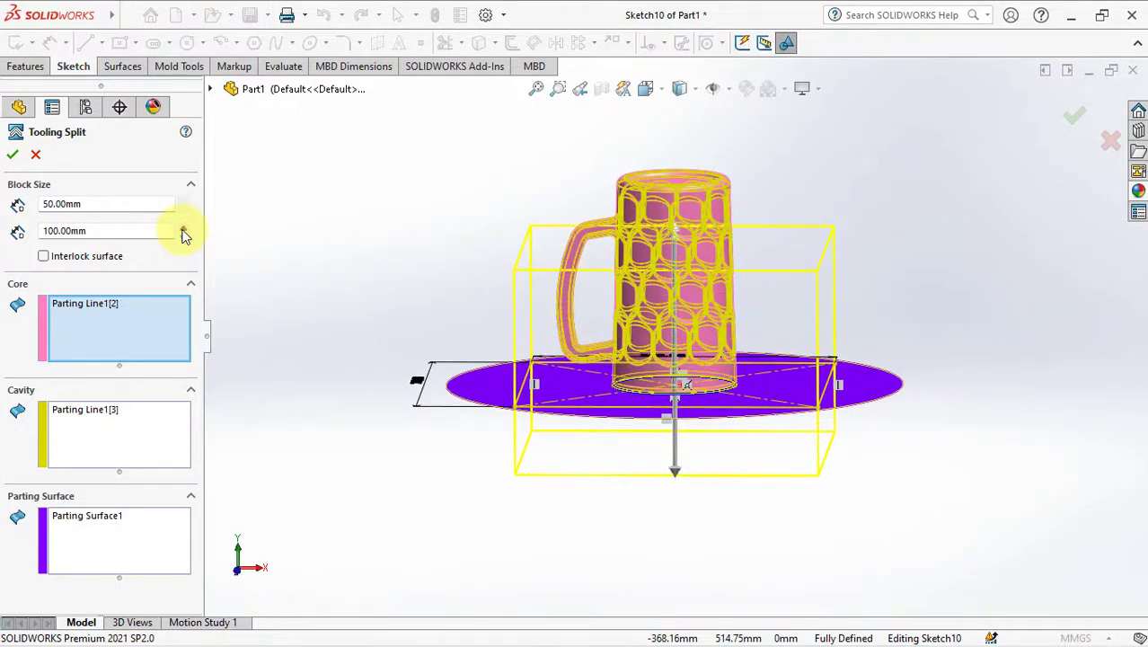
{"action": "double_click", "coordinate": [183, 232]}
{"action": "left_click", "coordinate": [184, 232]}
{"action": "double_click", "coordinate": [184, 232]}
{"action": "double_click", "coordinate": [183, 233]}
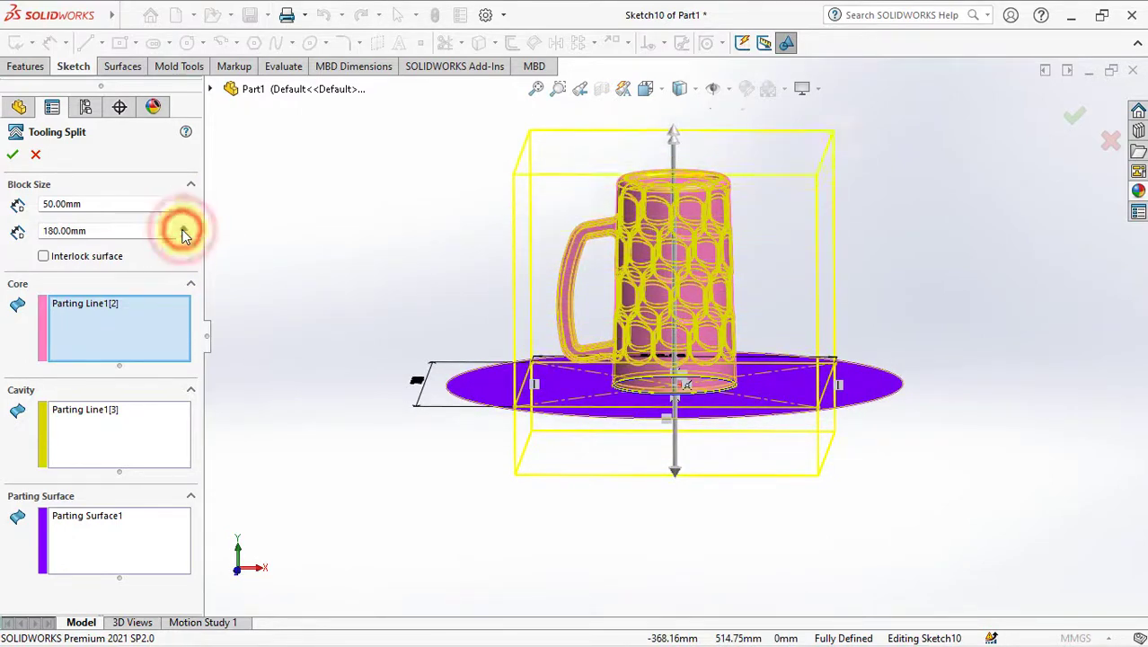
{"action": "left_click", "coordinate": [183, 233]}
{"action": "left_click", "coordinate": [183, 233]}
{"action": "mouse_move", "coordinate": [384, 337]}
{"action": "middle_mouse_down"}
{"action": "mouse_move", "coordinate": [384, 295]}
{"action": "mouse_move", "coordinate": [373, 378]}
{"action": "middle_mouse_up"}
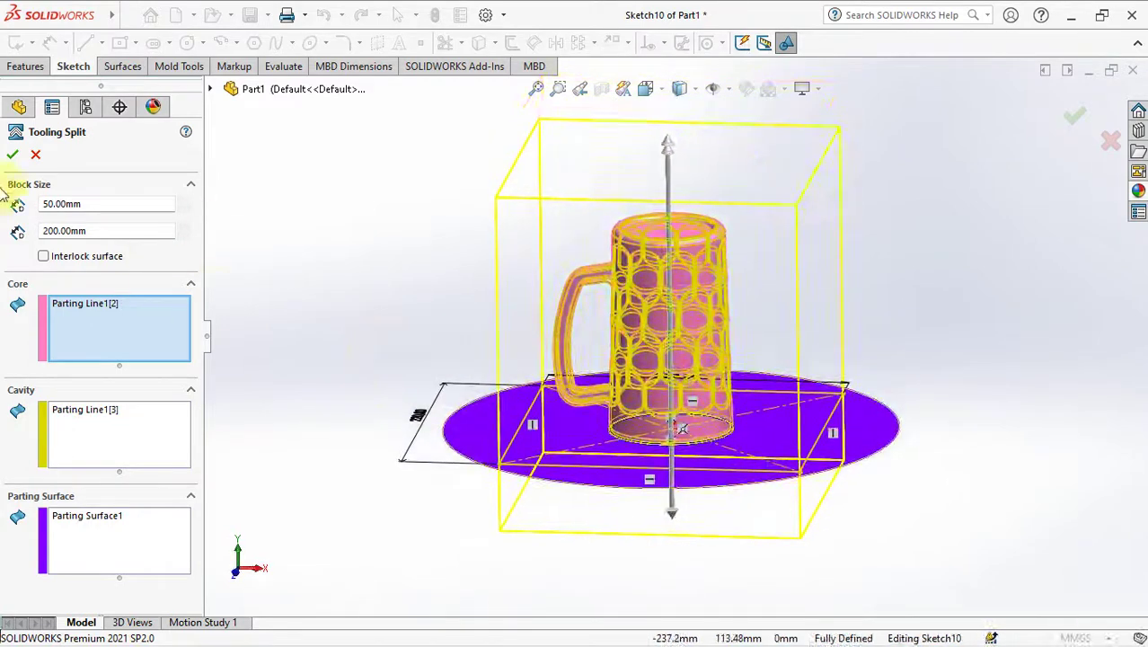
{"action": "left_click", "coordinate": [12, 155]}
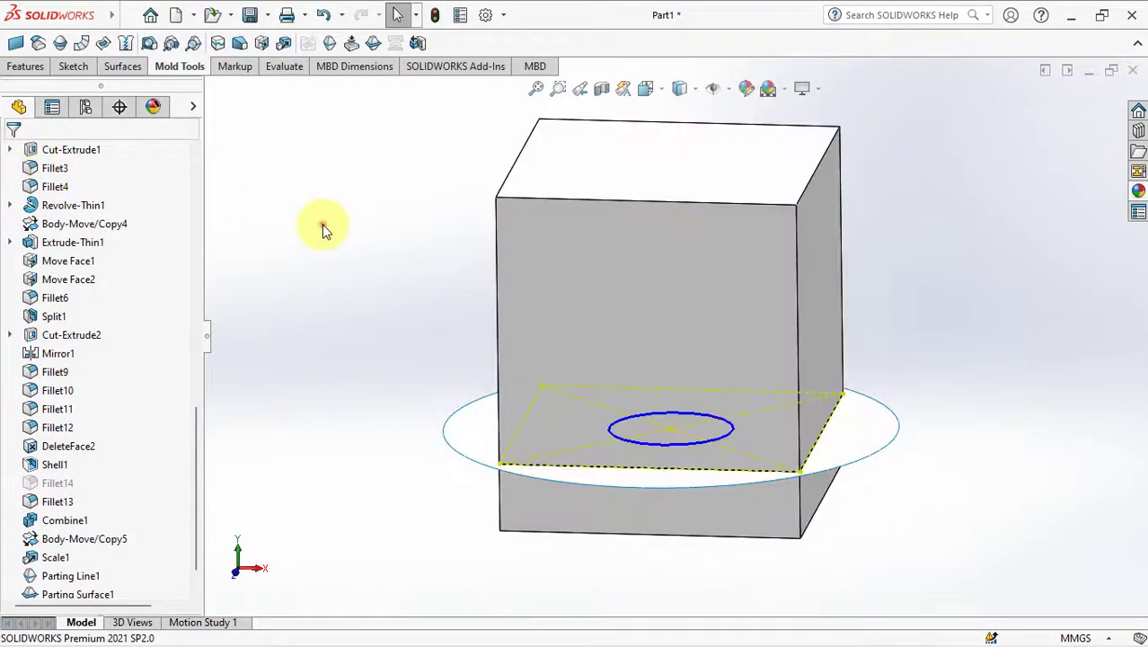
Hide the parting surface and the parting line
{"action": "middle_click_drag", "start_coordinate": [357, 286], "coordinate": [368, 332]}
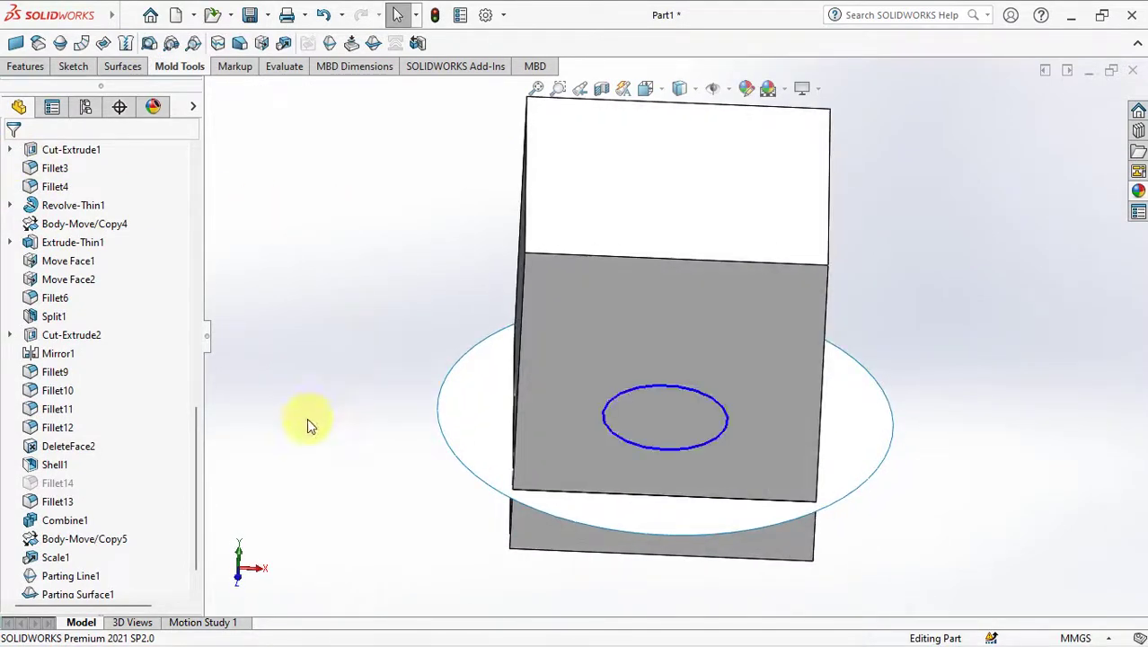
{"action": "scroll", "coordinate": [176, 547], "scroll_direction": "down", "scroll_amount": 2}
{"action": "left_click", "coordinate": [63, 556]}
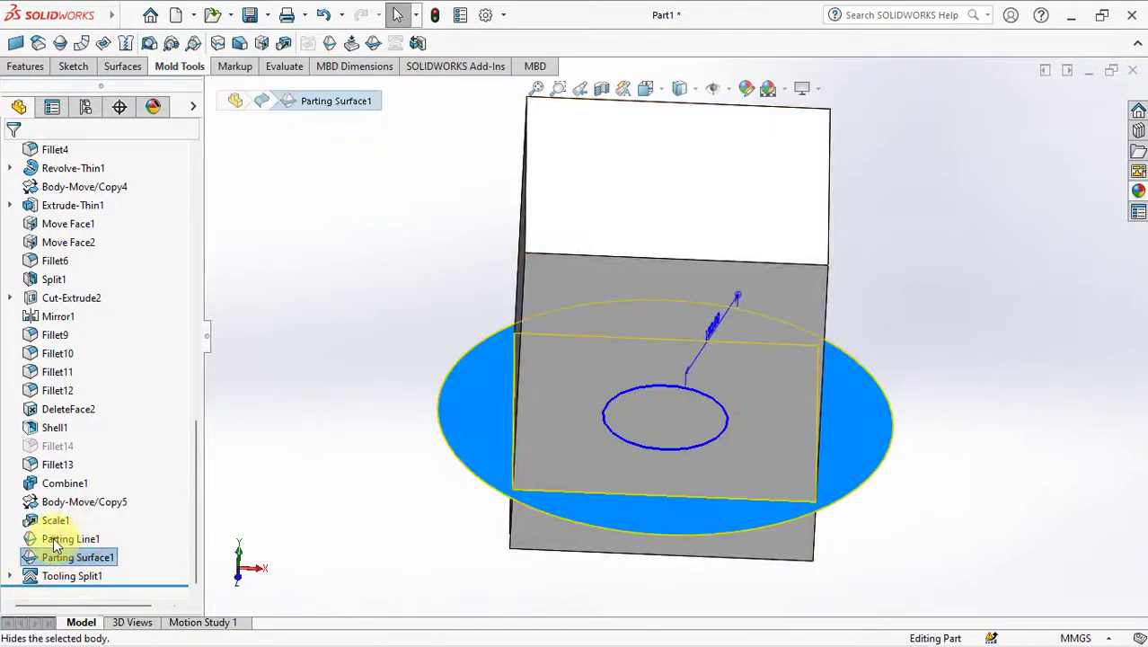
{"action": "left_click", "coordinate": [56, 539]}
{"action": "left_click", "coordinate": [67, 510]}
{"action": "mouse_move", "coordinate": [294, 412]}
{"action": "middle_mouse_down"}
{"action": "mouse_move", "coordinate": [339, 375]}
{"action": "mouse_move", "coordinate": [559, 324]}
{"action": "middle_mouse_up"}
{"action": "left_click", "coordinate": [652, 286]}
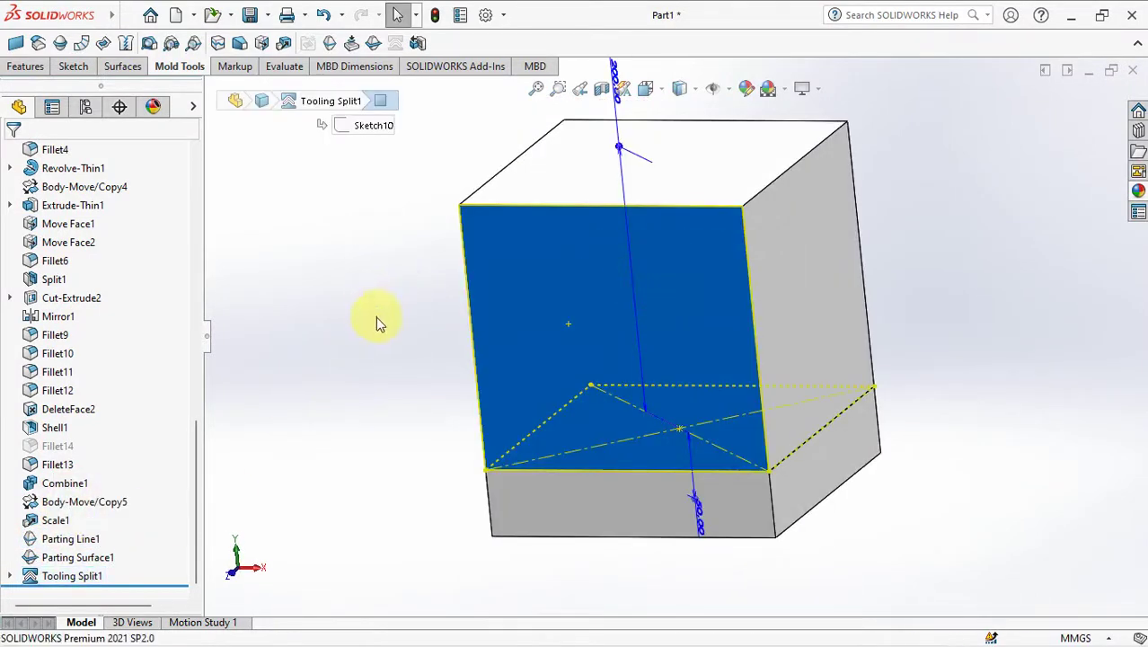
{"action": "mouse_move", "coordinate": [378, 322]}
{"action": "middle_mouse_down"}
{"action": "mouse_move", "coordinate": [397, 277]}
{"action": "mouse_move", "coordinate": [379, 385]}
{"action": "middle_mouse_up"}
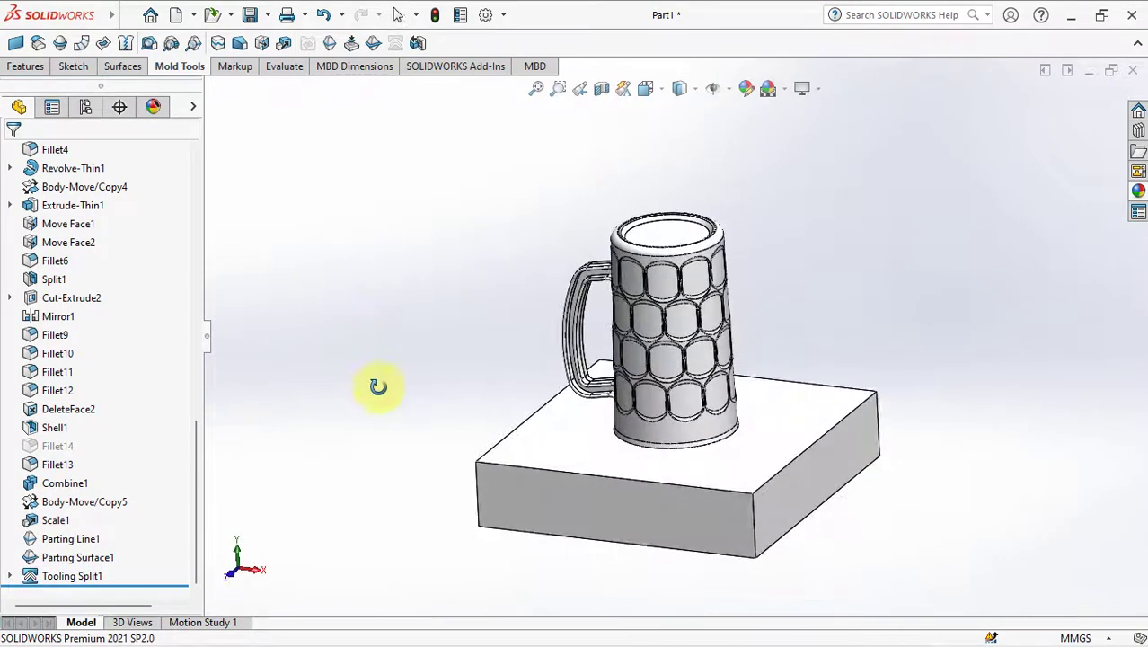
Try a Front Plane section view, then turn it off and show the Tooling Split1 bodies
{"action": "left_click", "coordinate": [601, 89]}
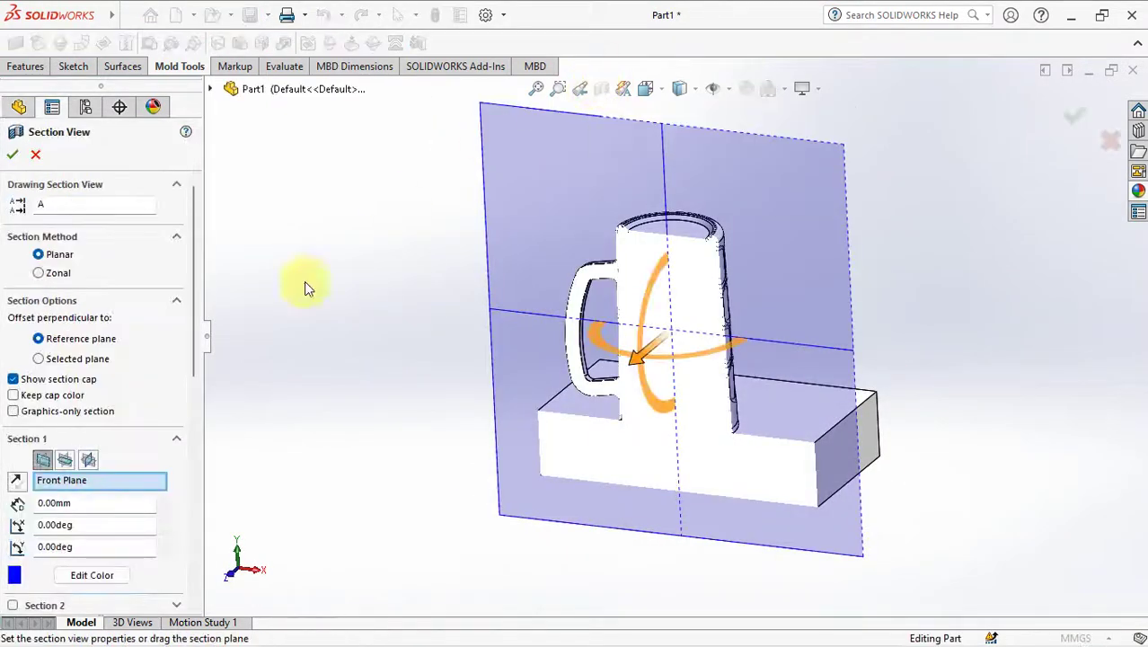
{"action": "left_click", "coordinate": [13, 396]}
{"action": "left_click", "coordinate": [12, 156]}
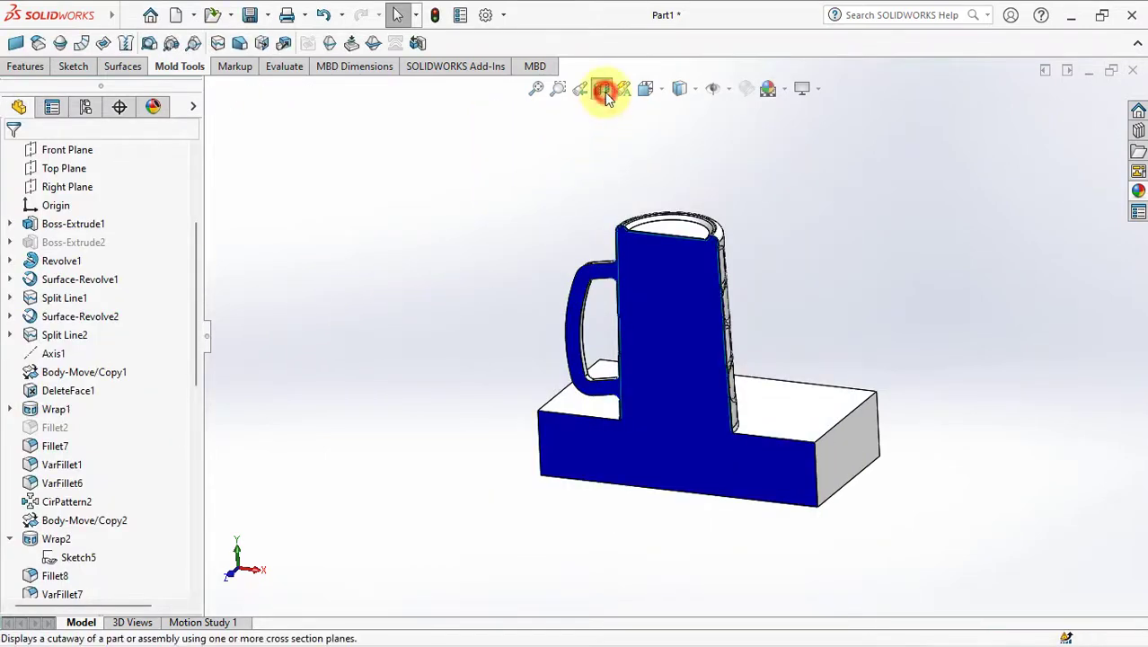
{"action": "left_click", "coordinate": [601, 89]}
{"action": "left_click", "coordinate": [196, 387]}
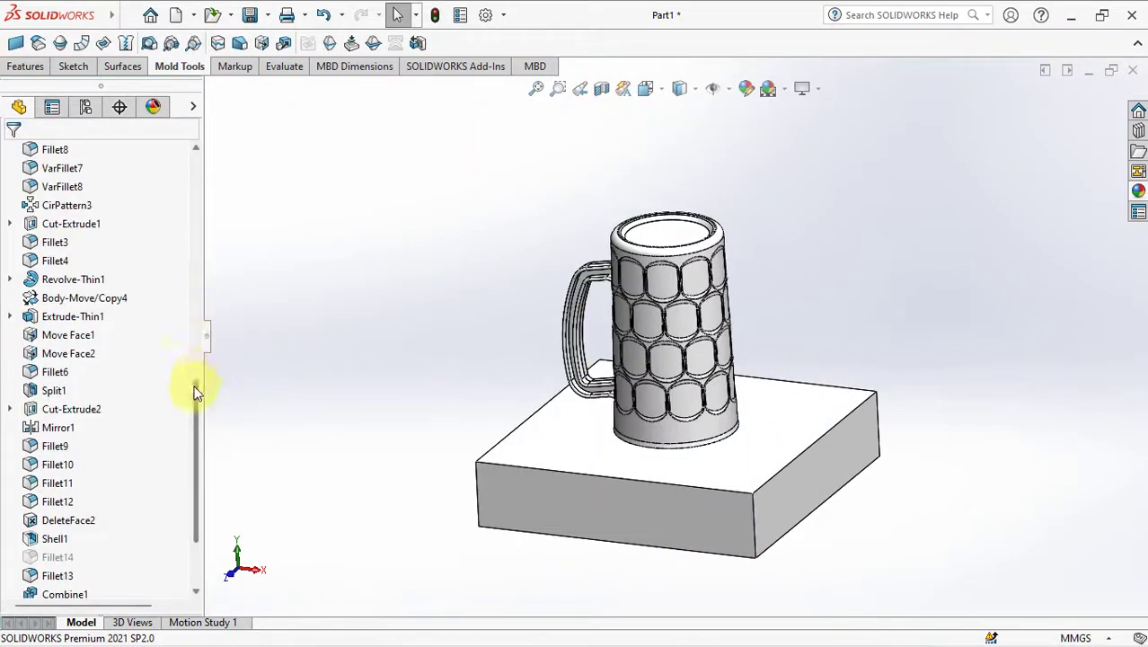
{"action": "left_click_drag", "start_coordinate": [196, 390], "coordinate": [213, 162]}
{"action": "left_click", "coordinate": [107, 299]}
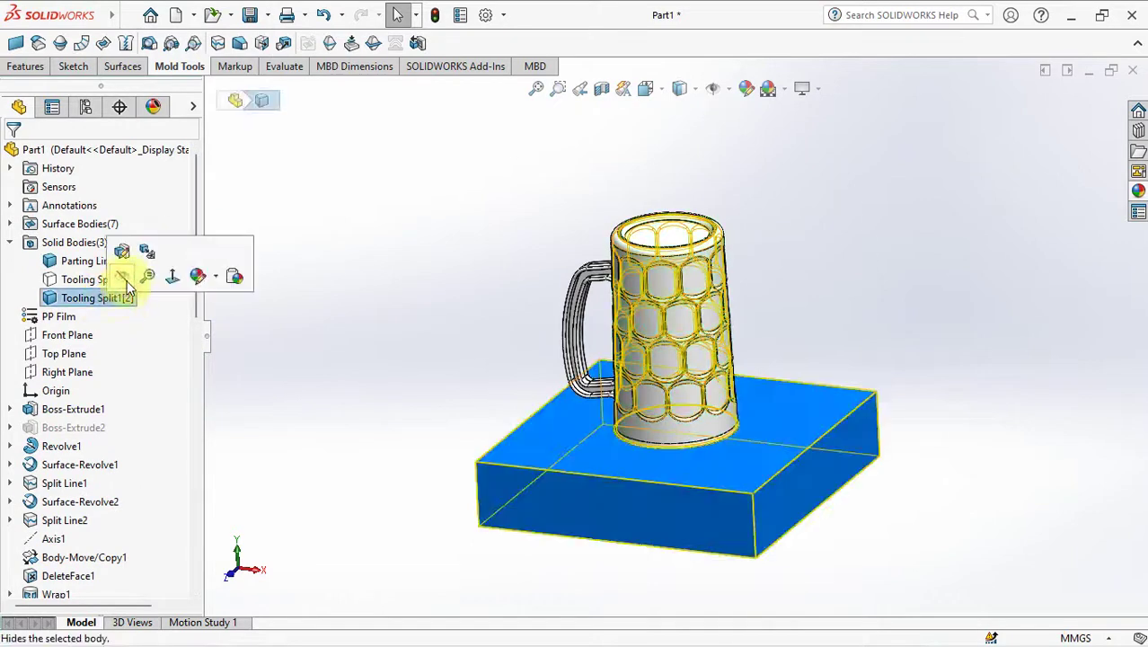
{"action": "left_click", "coordinate": [129, 278]}
{"action": "left_click", "coordinate": [137, 253]}
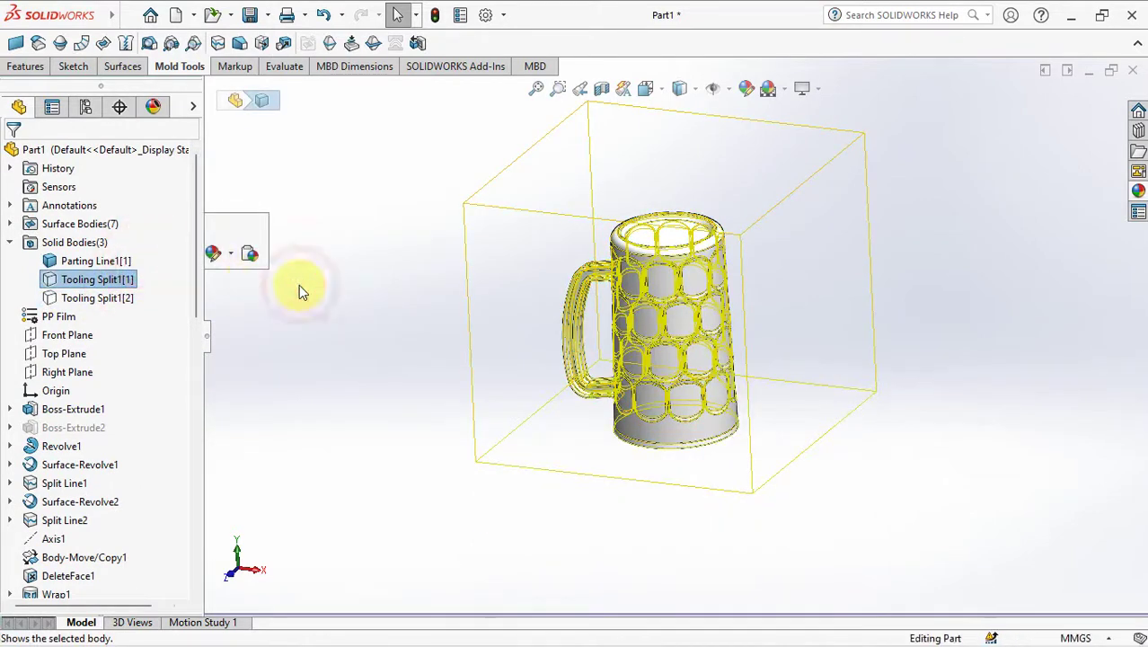
Re-cut along the Front Plane and show the Parting Line1[1] mug body inside the block
{"action": "left_click", "coordinate": [601, 89]}
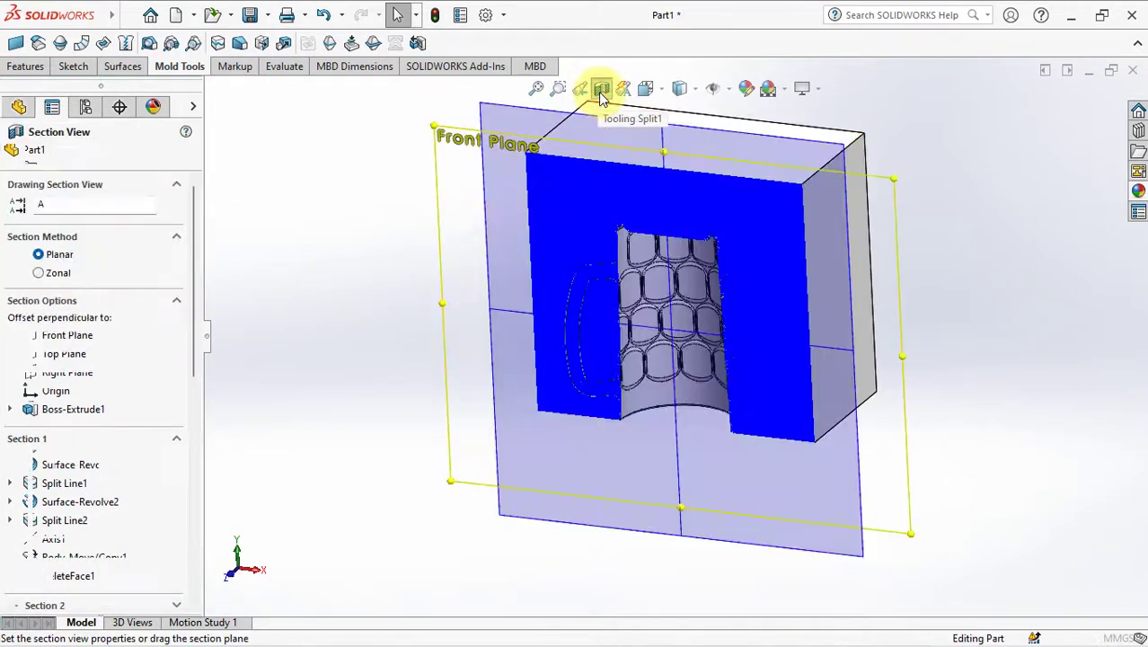
{"action": "left_click", "coordinate": [14, 159]}
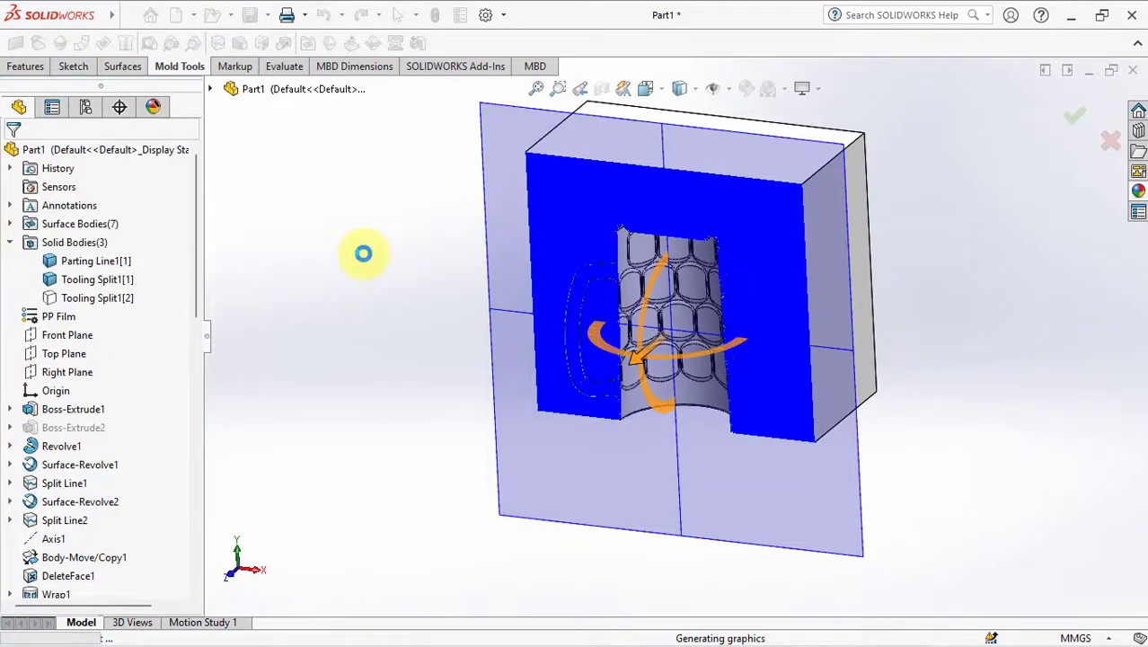
{"action": "key", "text": "ctrl+1"}
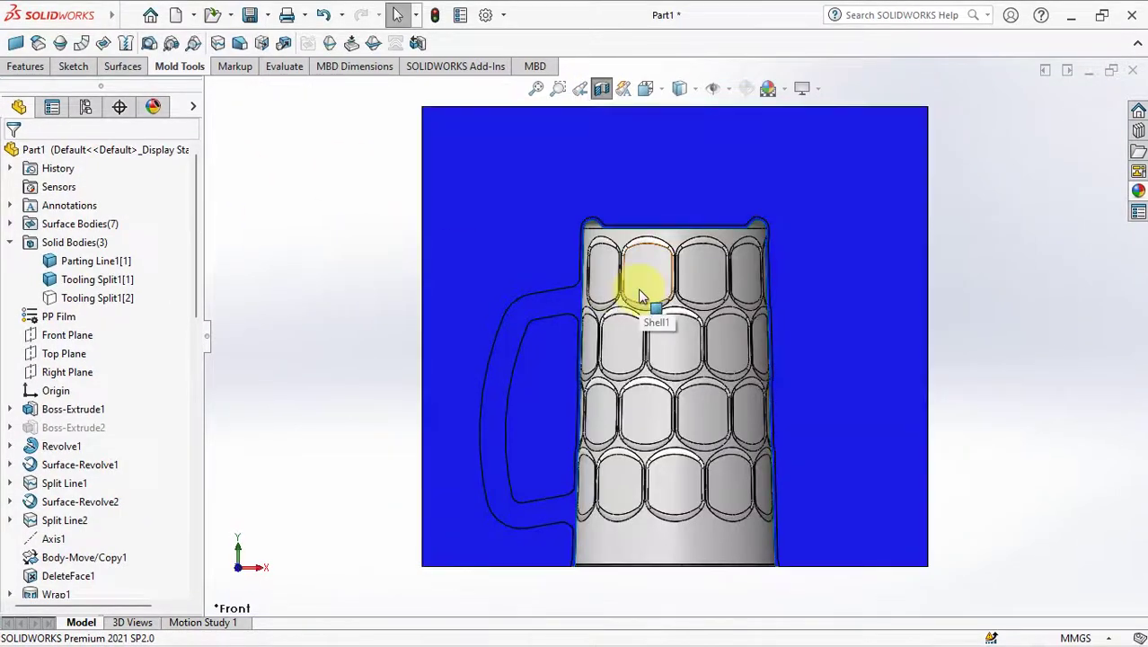
{"action": "middle_click_drag", "start_coordinate": [640, 297], "coordinate": [631, 241], "text": "shift"}
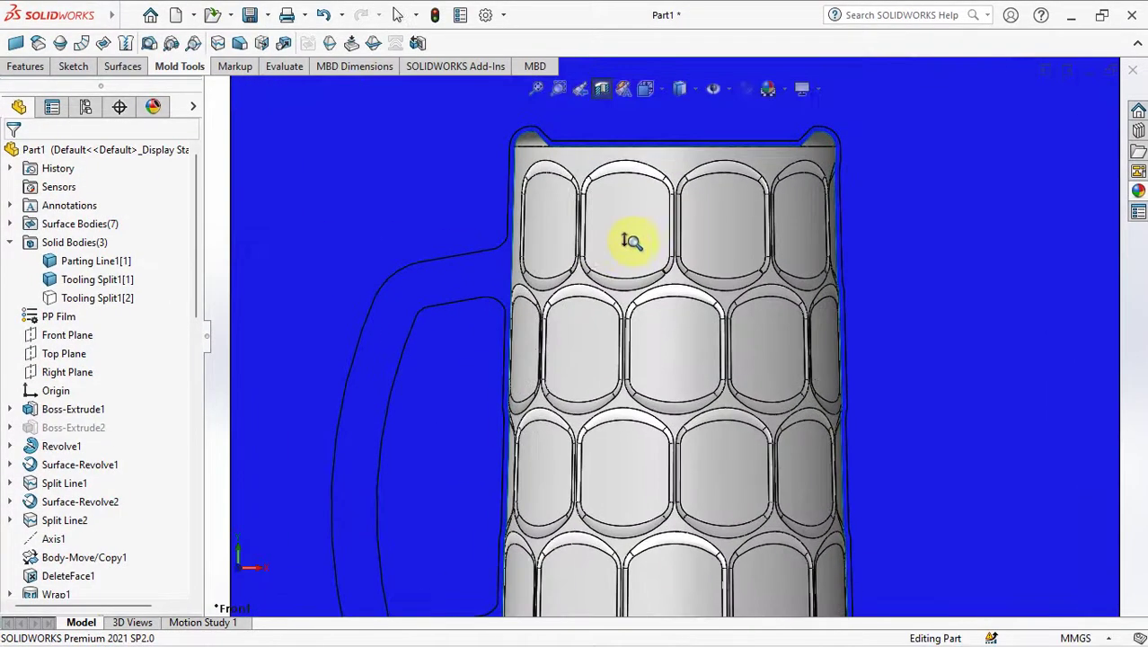
{"action": "left_click", "coordinate": [97, 261]}
{"action": "left_click", "coordinate": [115, 247]}
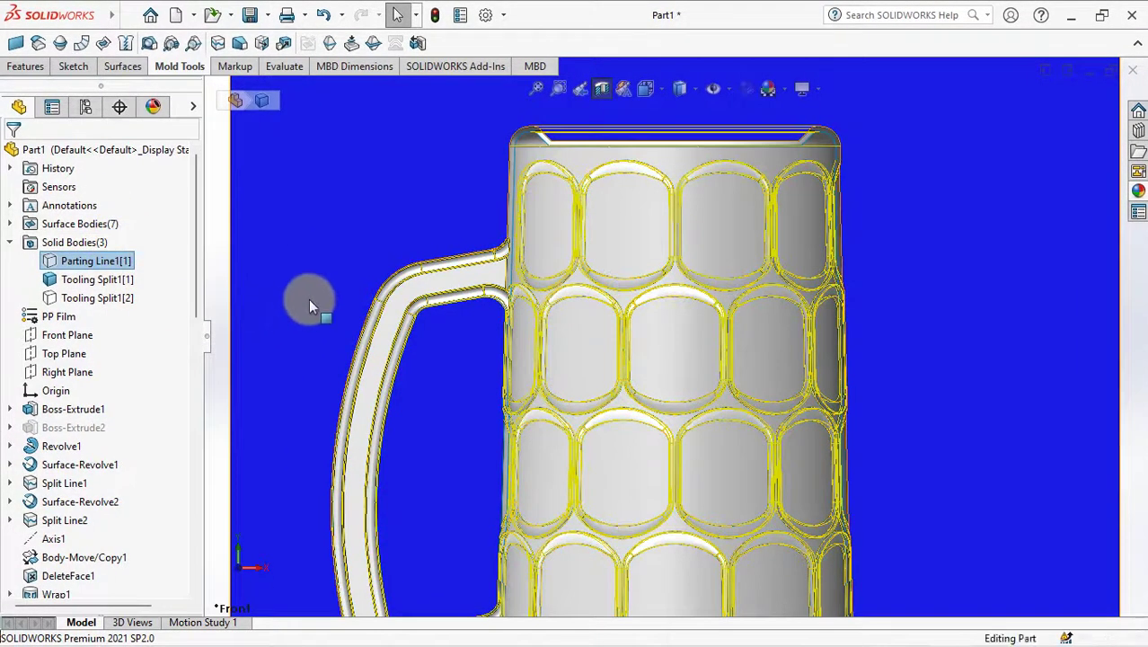
{"action": "left_click", "coordinate": [309, 306]}
{"action": "key", "text": "f"}
{"action": "middle_click_drag", "start_coordinate": [317, 299], "coordinate": [307, 256]}
Hide all the surface bodies in the part
{"action": "left_click", "coordinate": [10, 223]}
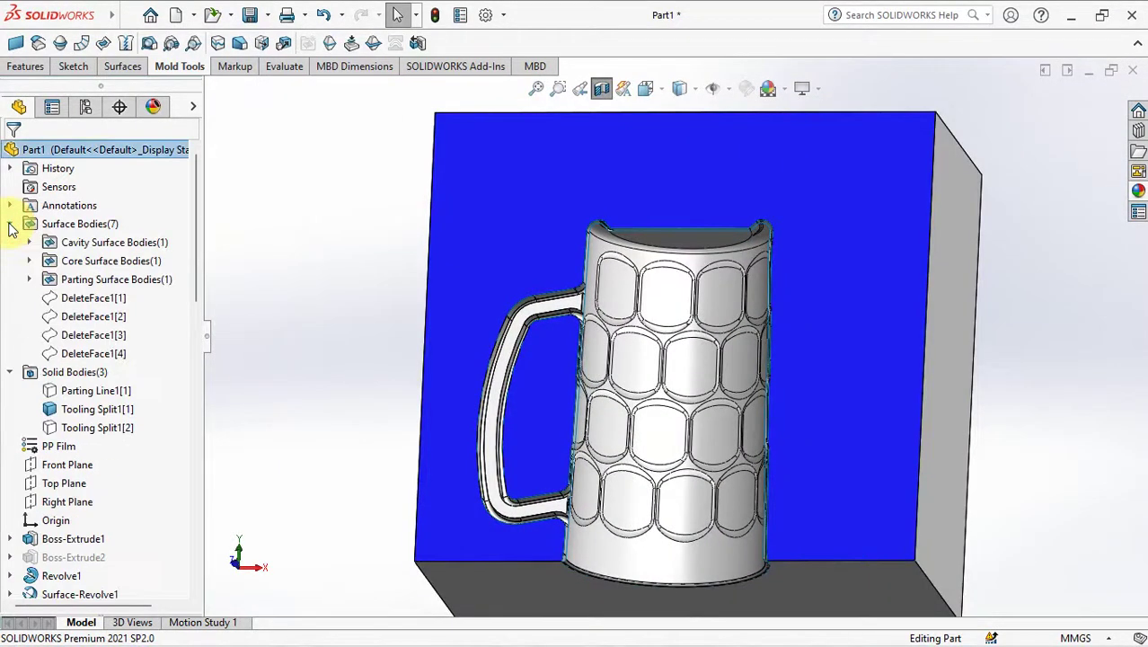
{"action": "left_click", "coordinate": [29, 243]}
{"action": "left_click", "coordinate": [28, 243]}
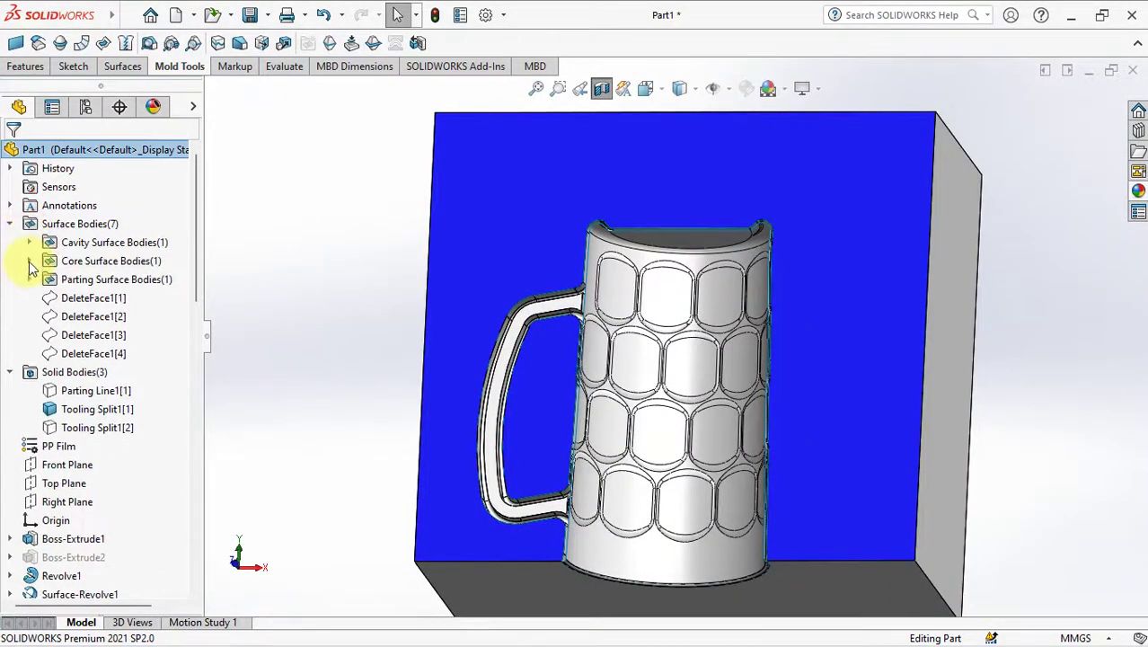
{"action": "left_click", "coordinate": [28, 279]}
{"action": "left_click", "coordinate": [29, 280]}
{"action": "left_click", "coordinate": [45, 225]}
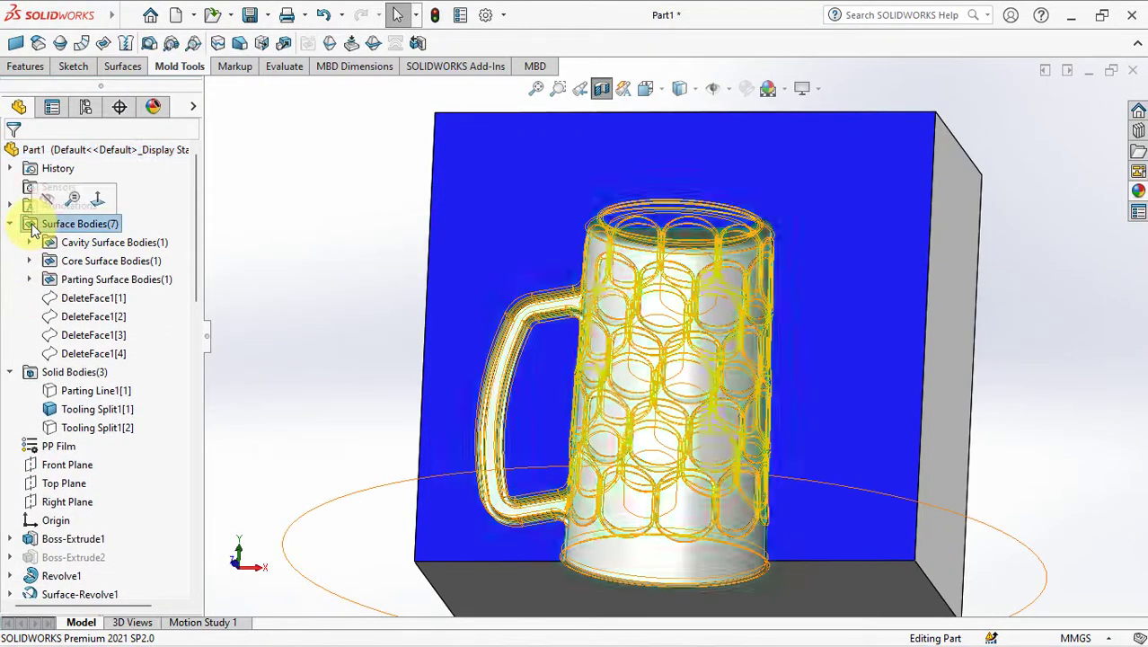
{"action": "right_click", "coordinate": [45, 224]}
{"action": "left_click", "coordinate": [50, 205]}
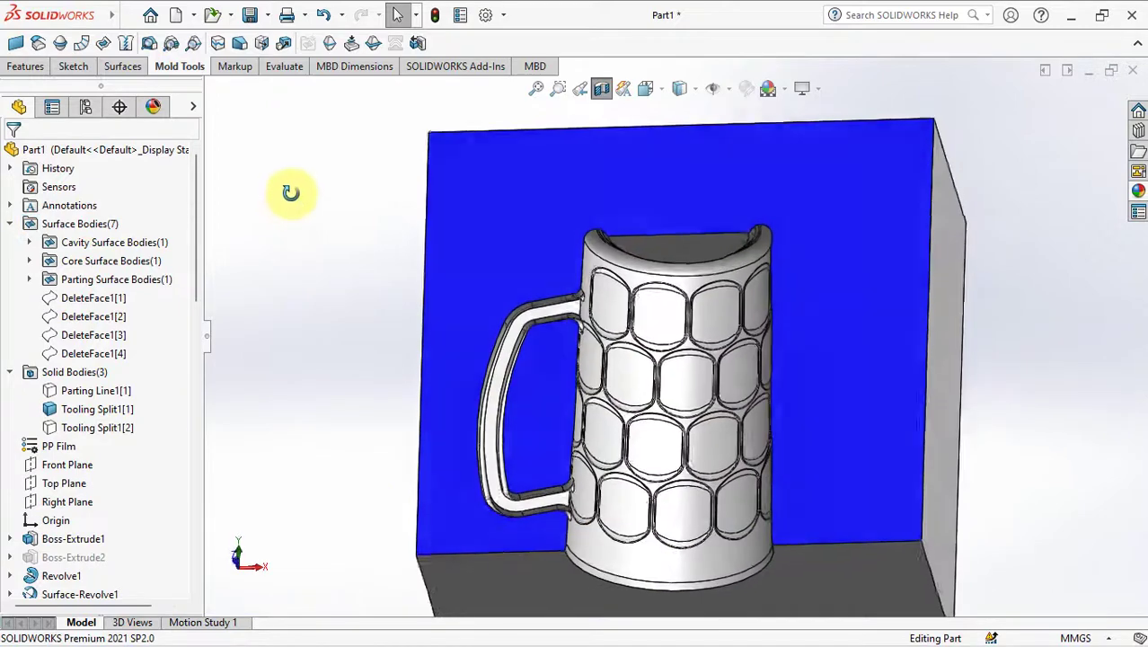
Turn off the section view and check both split mold bodies
{"action": "middle_click_drag", "start_coordinate": [284, 252], "coordinate": [283, 321]}
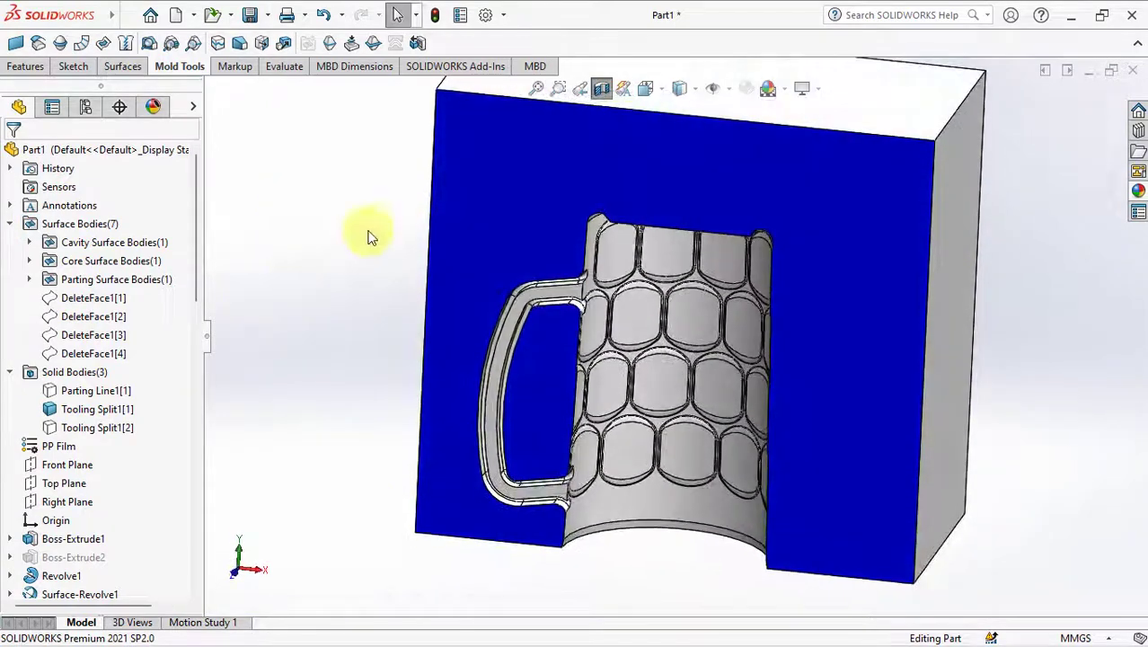
{"action": "left_click", "coordinate": [601, 88]}
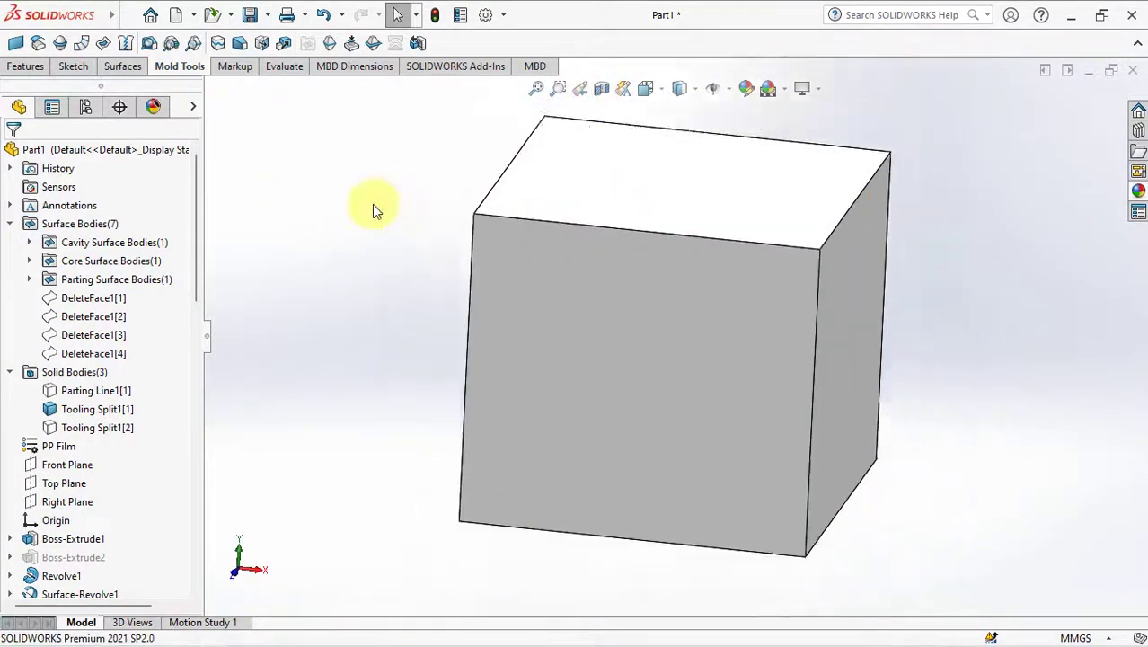
{"action": "left_click", "coordinate": [117, 427]}
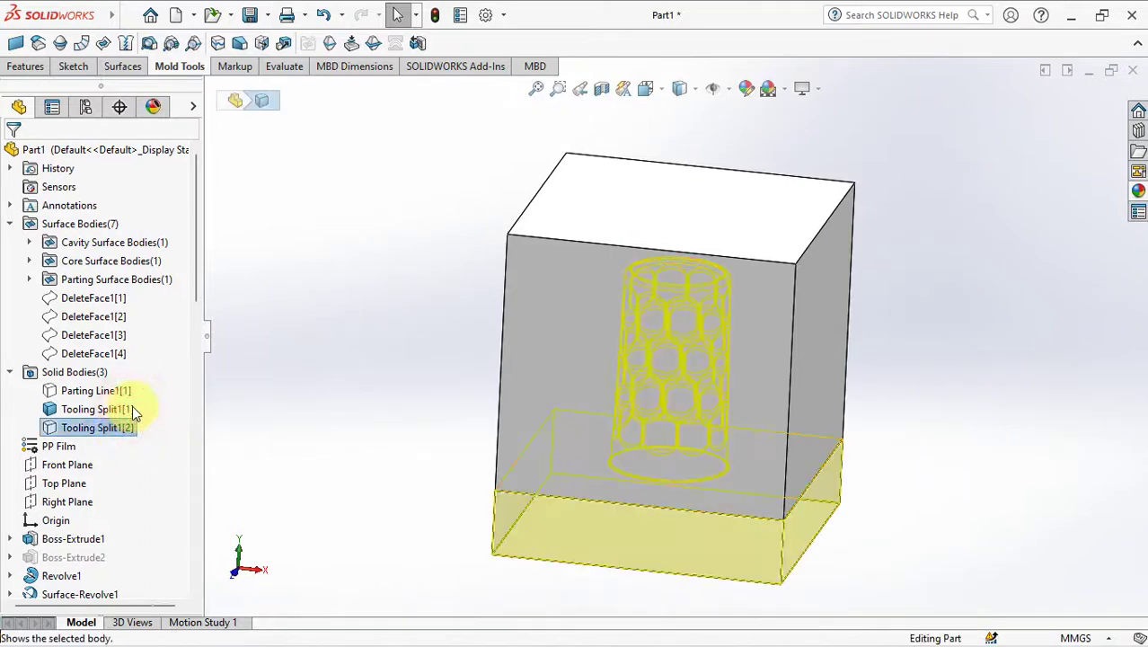
{"action": "left_click", "coordinate": [132, 409], "text": "ctrl"}
{"action": "left_click", "coordinate": [352, 381]}
{"action": "middle_click_drag", "start_coordinate": [398, 379], "coordinate": [381, 390]}
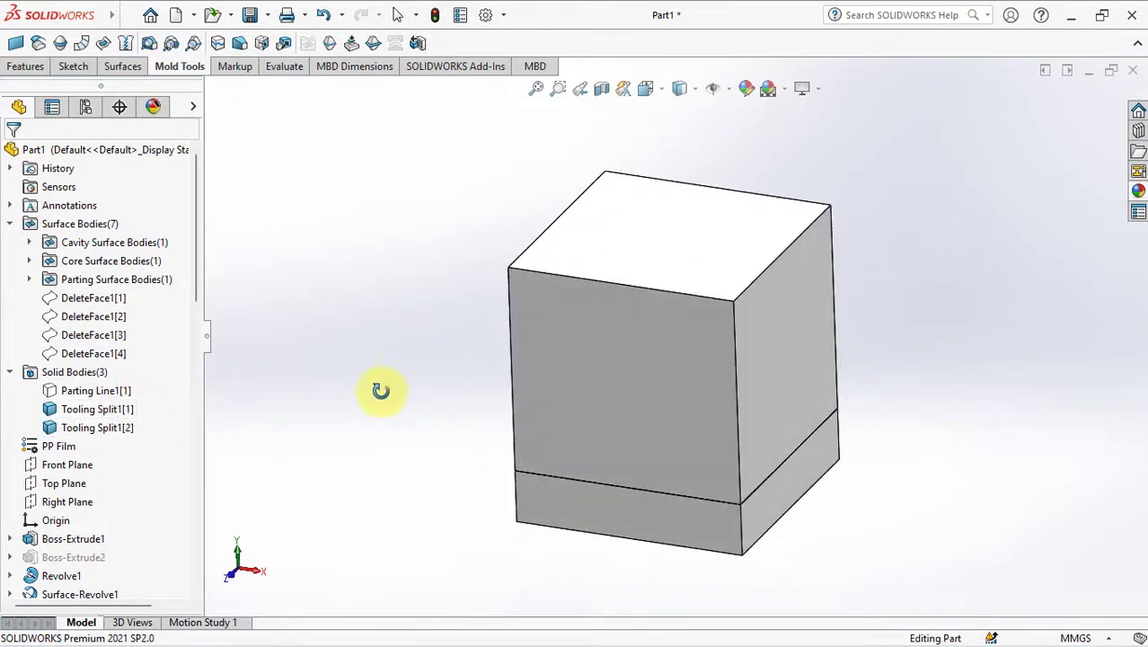
Start a 100 mm Move Face offset and pick the first four outer block faces
{"action": "left_click", "coordinate": [261, 45]}
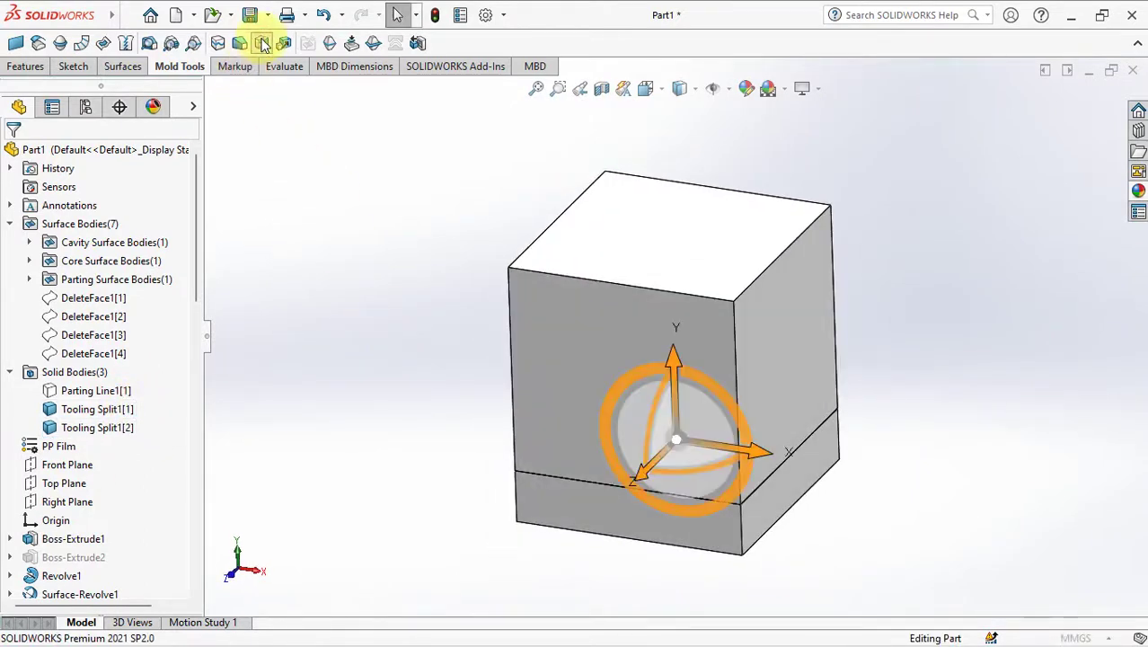
{"action": "left_click", "coordinate": [39, 202]}
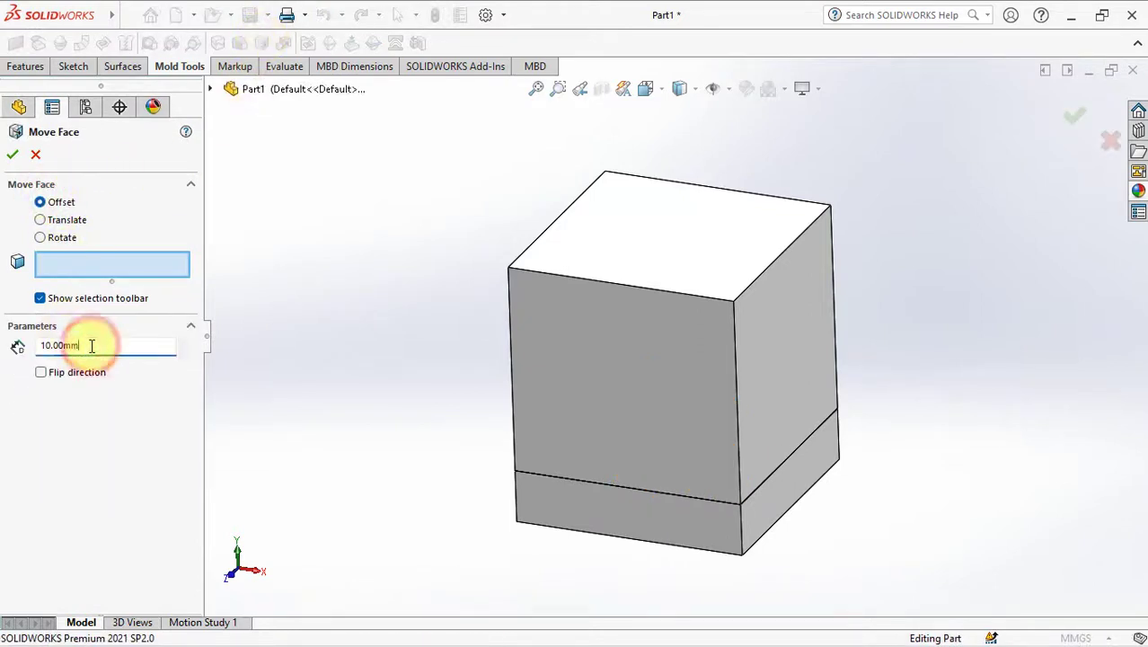
{"action": "left_click_drag", "start_coordinate": [92, 345], "coordinate": [12, 349]}
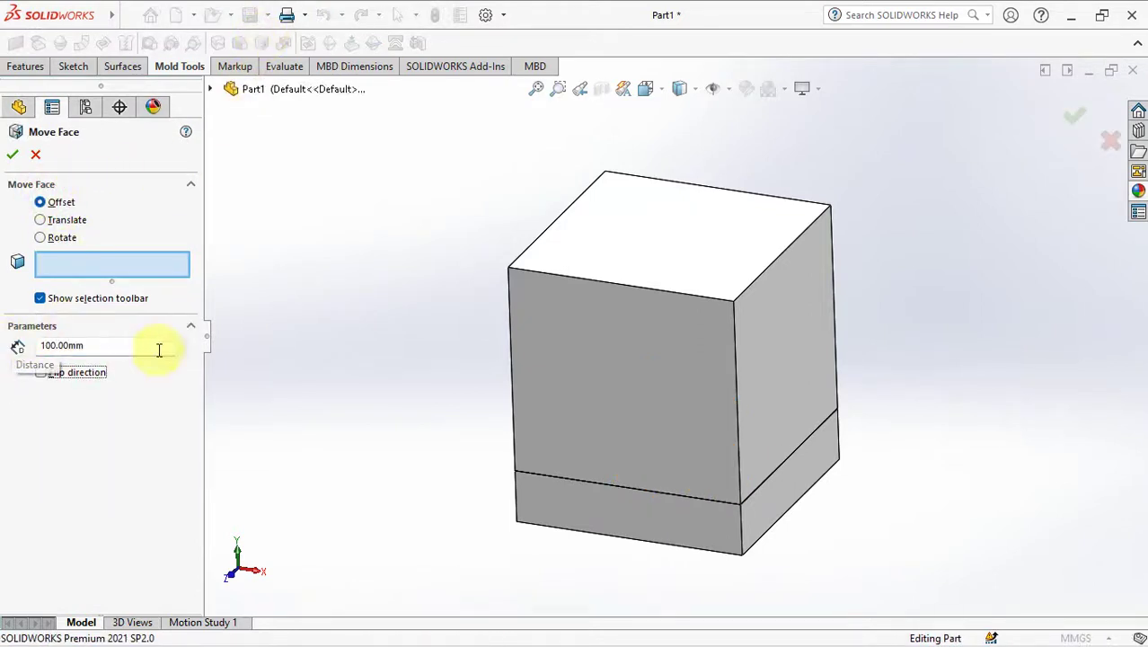
{"action": "left_click", "coordinate": [778, 366]}
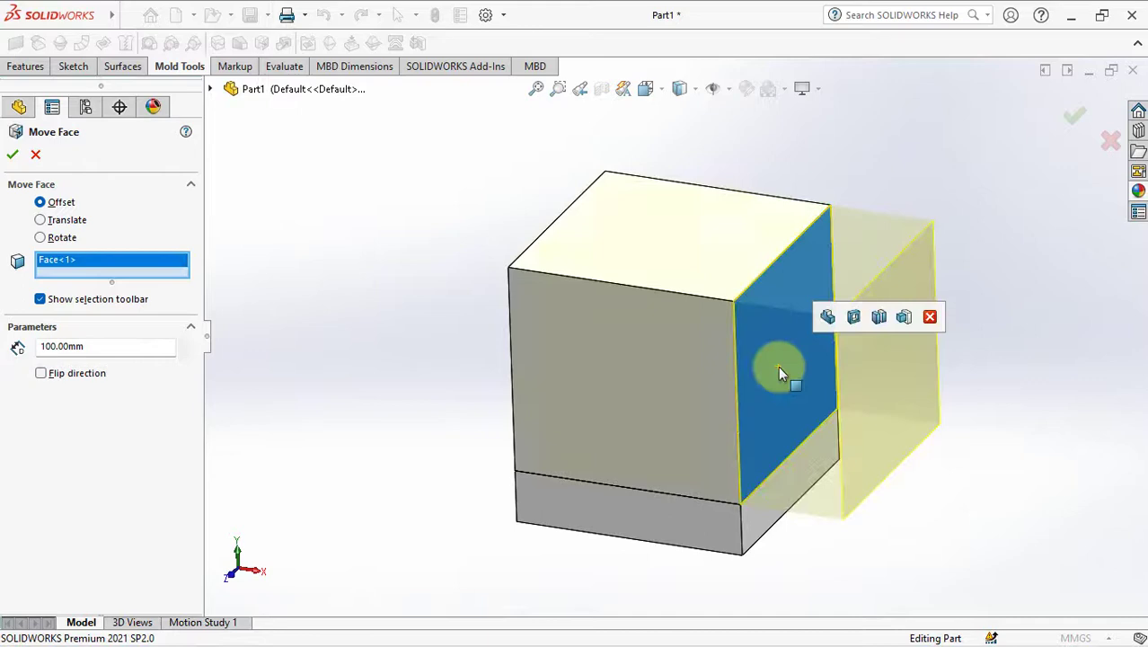
{"action": "left_click", "coordinate": [692, 367]}
{"action": "left_click", "coordinate": [689, 525]}
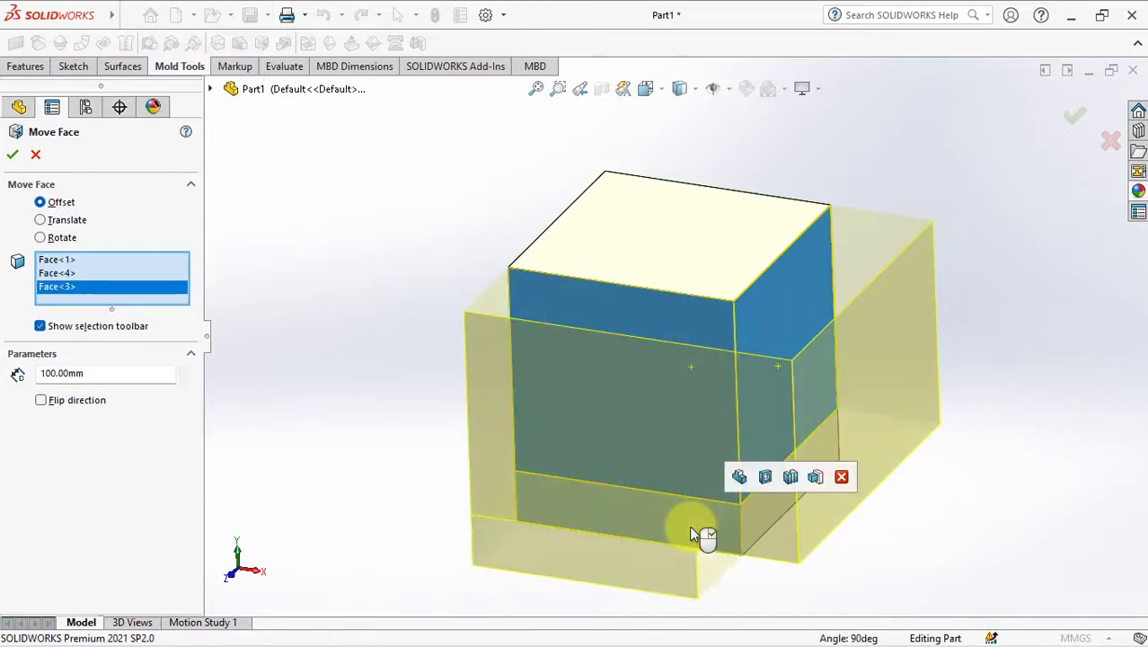
{"action": "left_click", "coordinate": [760, 526]}
Add the four hidden outer faces and apply the offset
{"action": "mouse_move", "coordinate": [622, 415]}
{"action": "middle_mouse_down"}
{"action": "mouse_move", "coordinate": [749, 384]}
{"action": "mouse_move", "coordinate": [803, 412]}
{"action": "mouse_move", "coordinate": [681, 365]}
{"action": "middle_mouse_up"}
{"action": "left_click", "coordinate": [656, 357]}
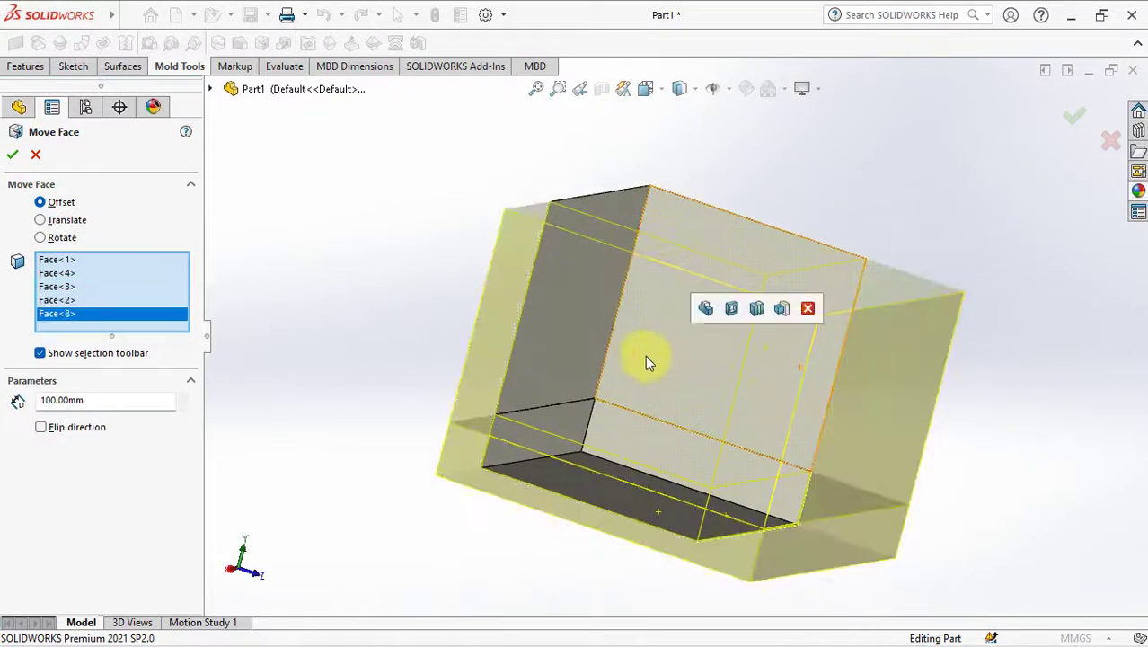
{"action": "left_click", "coordinate": [588, 350]}
{"action": "left_click", "coordinate": [574, 428]}
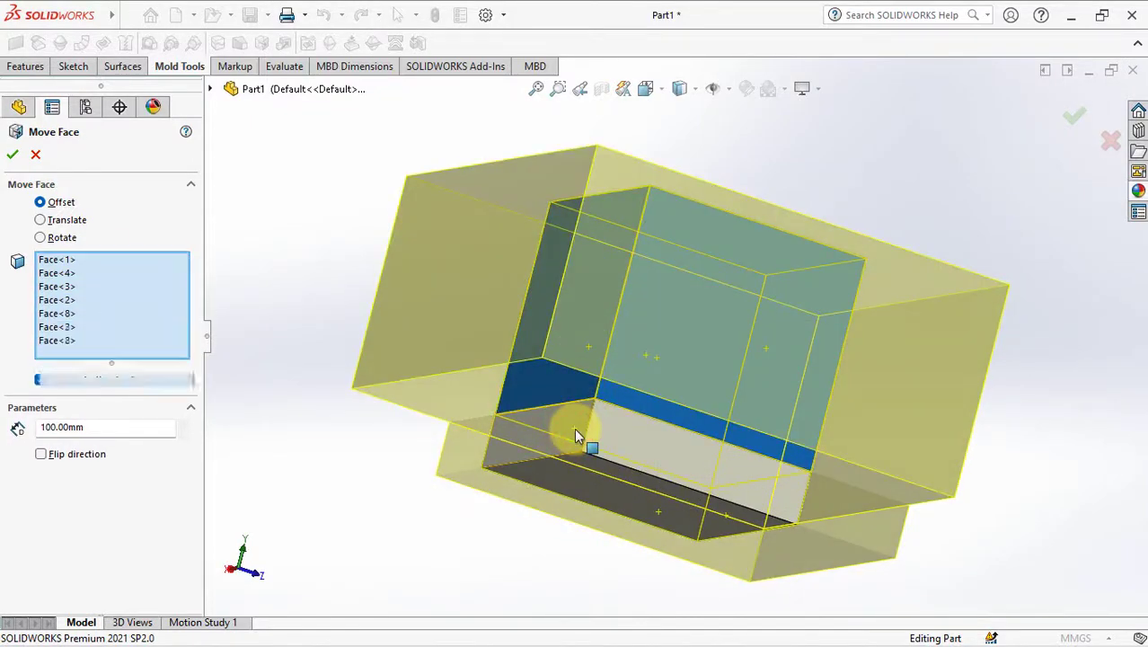
{"action": "left_click", "coordinate": [610, 437]}
{"action": "mouse_move", "coordinate": [610, 436]}
{"action": "middle_mouse_down"}
{"action": "mouse_move", "coordinate": [586, 454]}
{"action": "mouse_move", "coordinate": [403, 463]}
{"action": "middle_mouse_up"}
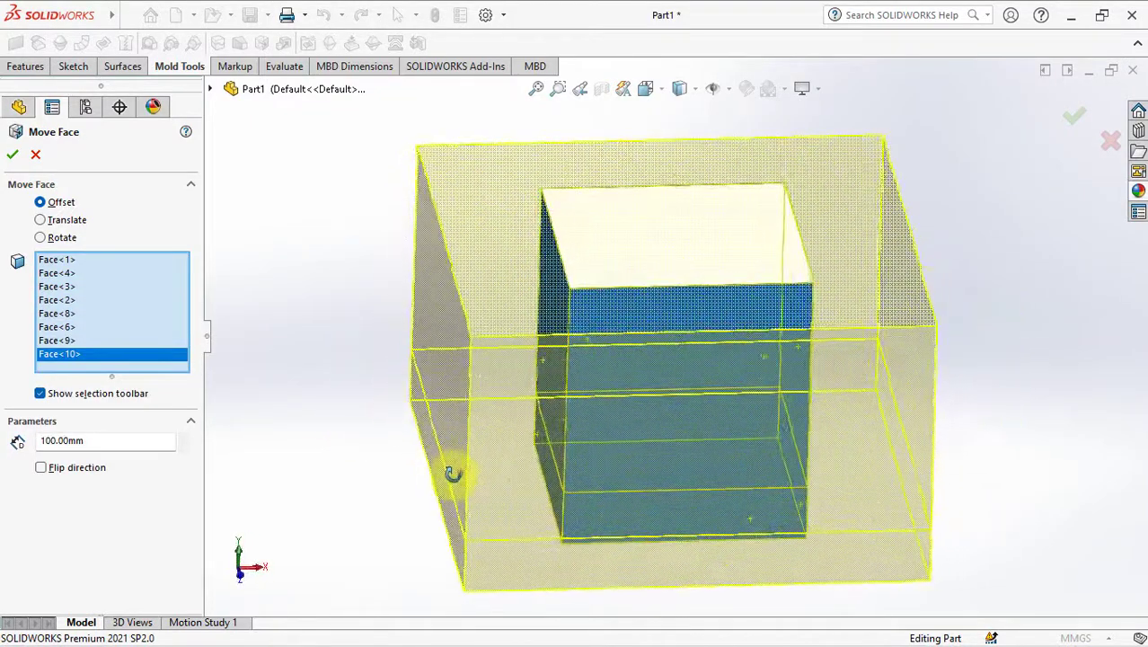
{"action": "left_click", "coordinate": [11, 157]}
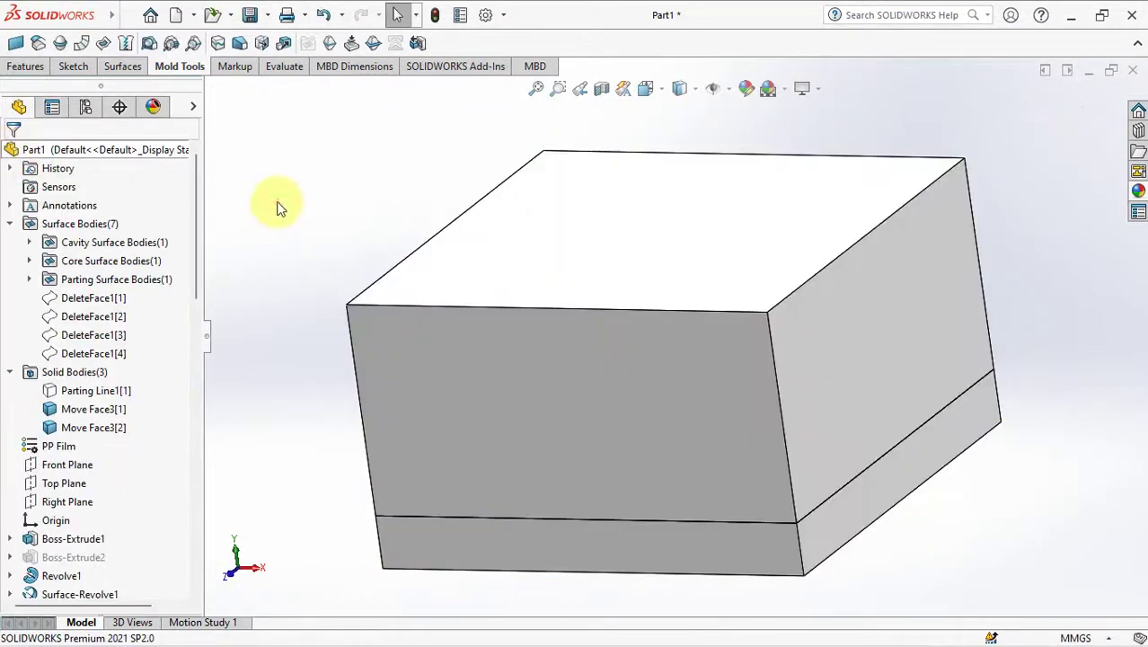
Show the enlarged block in isometric view as wireframe to reveal the mug
{"action": "middle_click_drag", "start_coordinate": [310, 231], "coordinate": [332, 196]}
{"action": "key", "text": "ctrl+7"}
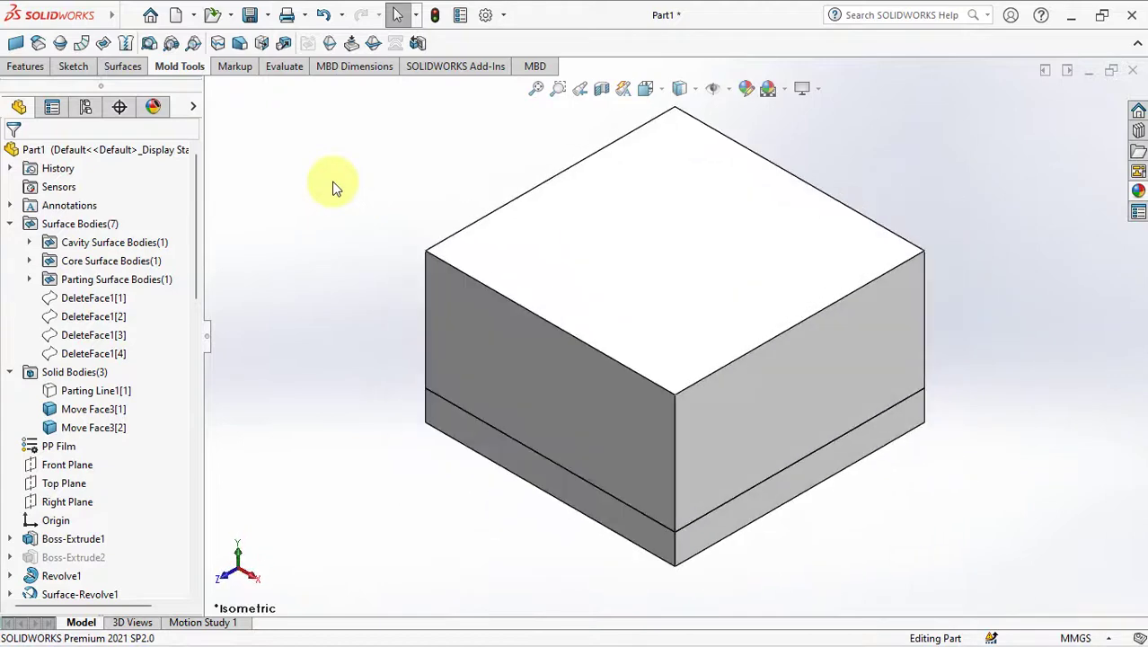
{"action": "left_click", "coordinate": [681, 205]}
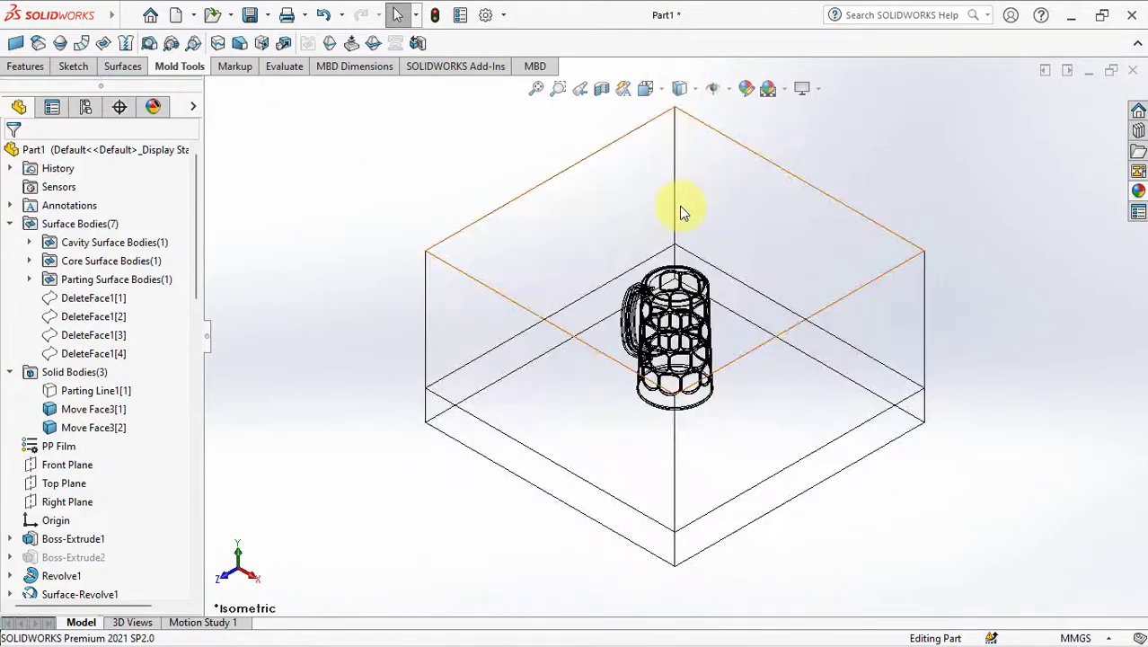
Start a Revolved Surface with its sketch on the Front Plane
{"action": "left_click", "coordinate": [64, 477]}
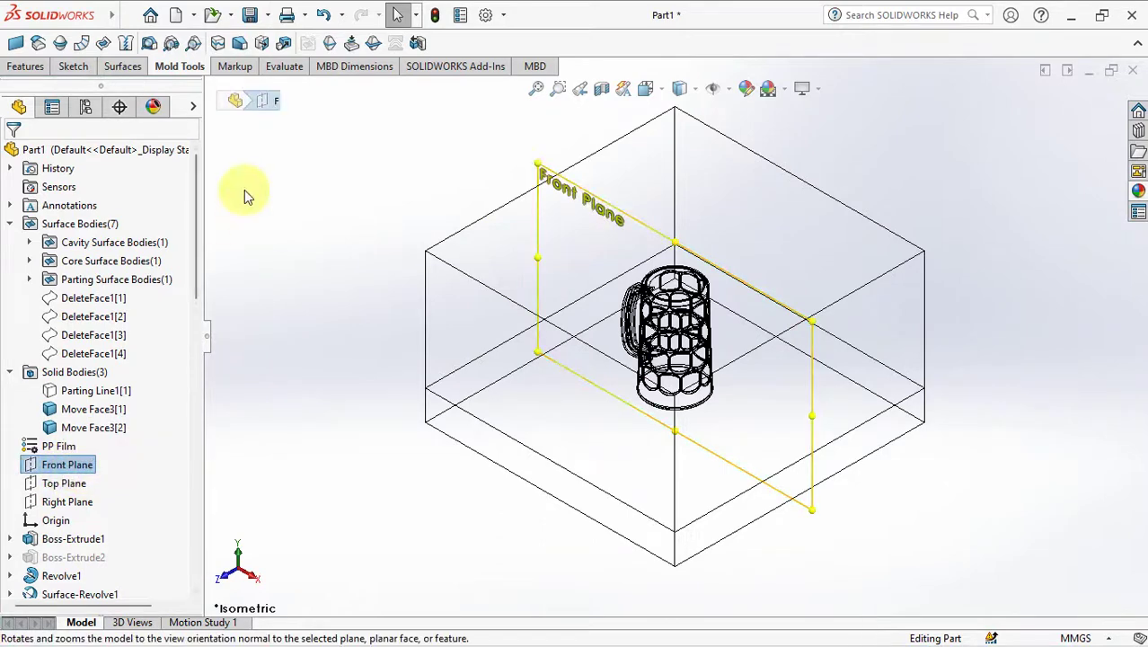
{"action": "left_click", "coordinate": [122, 67]}
{"action": "left_click", "coordinate": [37, 42]}
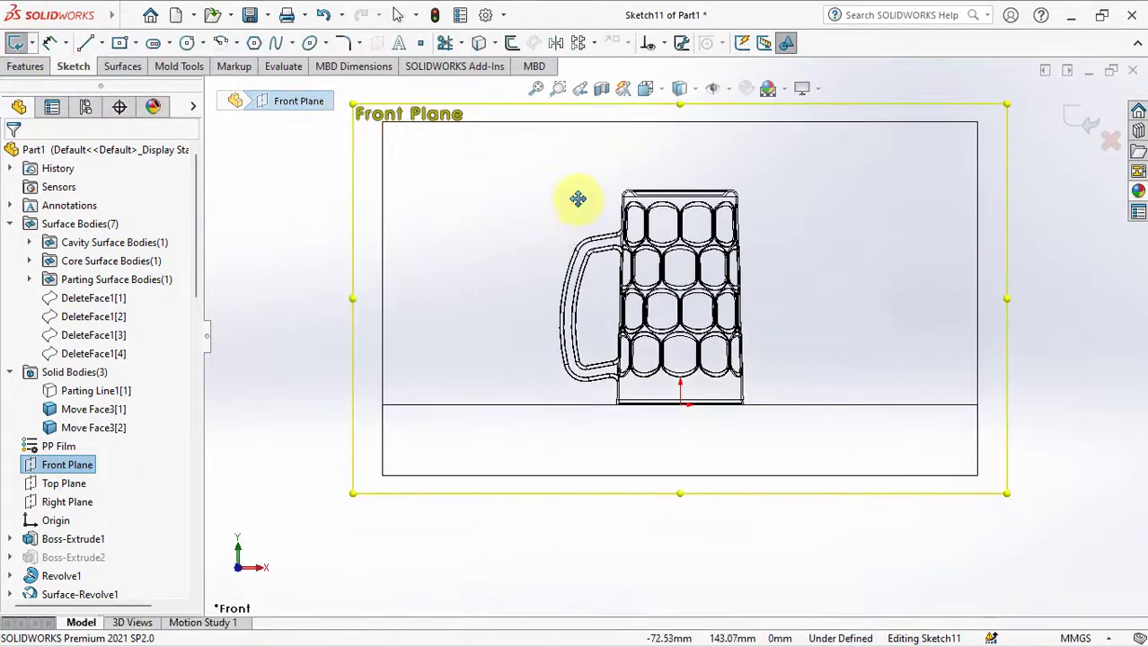
{"action": "scroll", "coordinate": [579, 197], "scroll_direction": "up", "scroll_amount": 2}
{"action": "scroll", "coordinate": [603, 197], "scroll_direction": "down", "scroll_amount": 1}
{"action": "scroll", "coordinate": [635, 244], "scroll_direction": "up", "scroll_amount": 1}
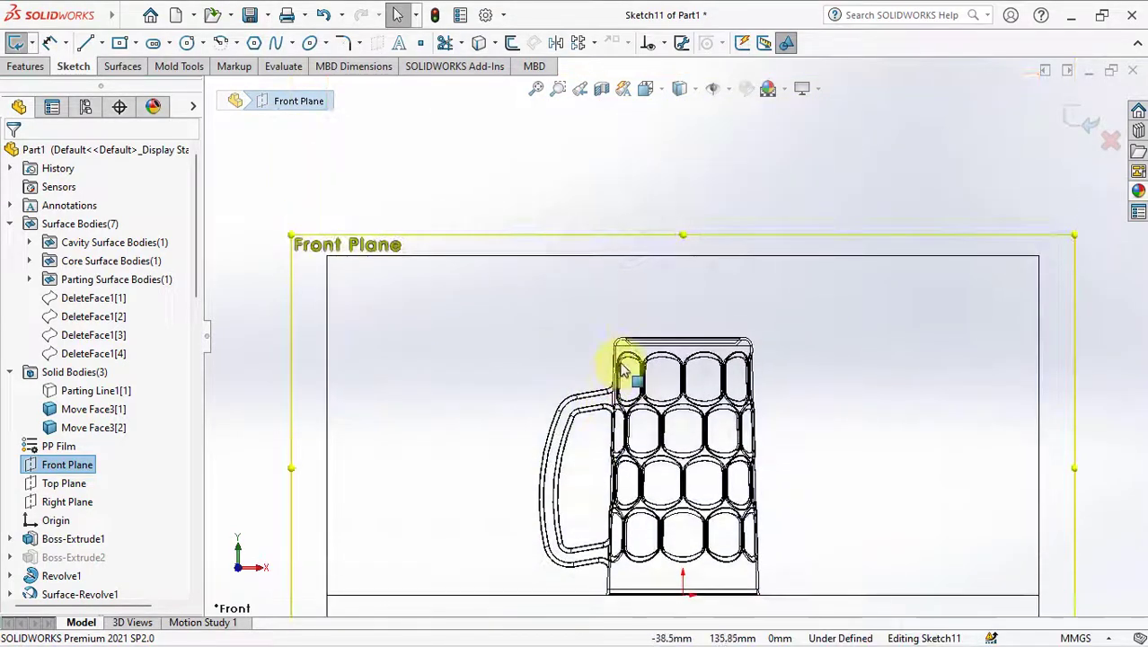
{"action": "scroll", "coordinate": [623, 367], "scroll_direction": "down", "scroll_amount": 2}
{"action": "scroll", "coordinate": [640, 307], "scroll_direction": "down", "scroll_amount": 1}
{"action": "scroll", "coordinate": [611, 261], "scroll_direction": "down", "scroll_amount": 2}
{"action": "scroll", "coordinate": [623, 274], "scroll_direction": "down", "scroll_amount": 1}
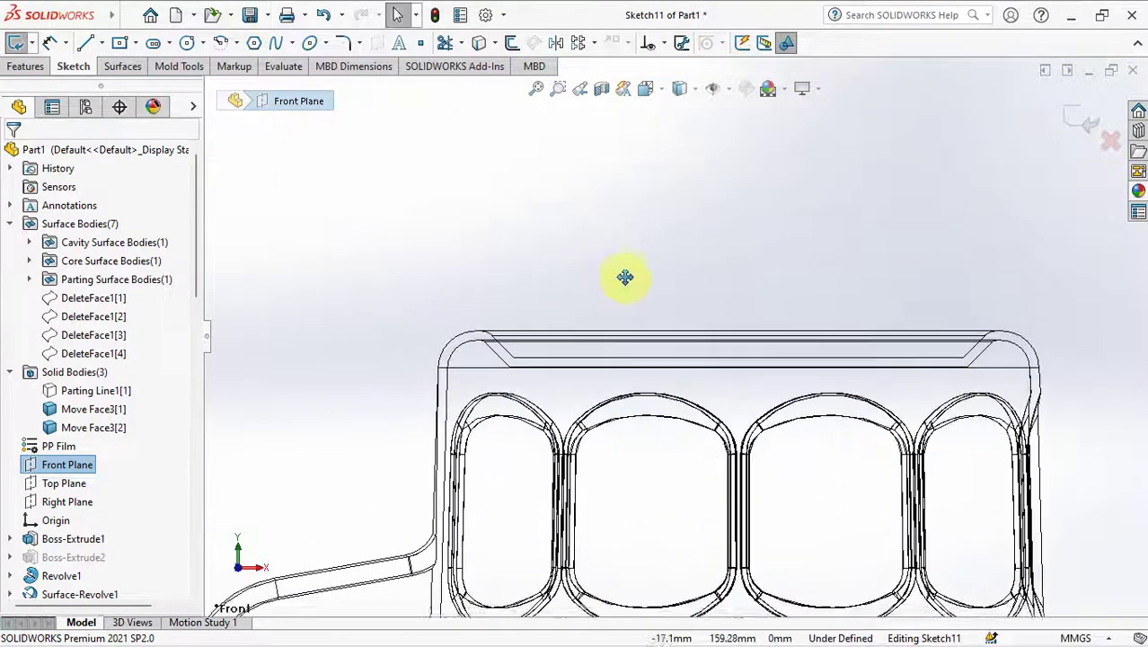
{"action": "scroll", "coordinate": [675, 282], "scroll_direction": "down", "scroll_amount": 1}
{"action": "scroll", "coordinate": [653, 258], "scroll_direction": "down", "scroll_amount": 1}
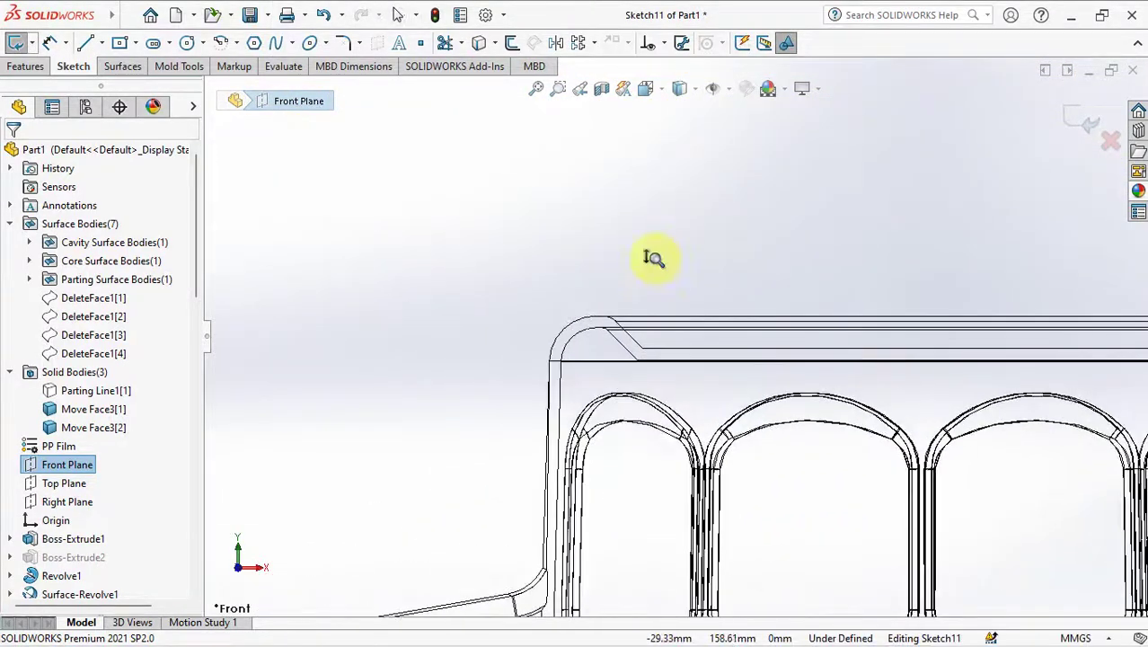
Draw the stepped open line profile of vertical, horizontal and diagonal segments from the mug rim
{"action": "left_click", "coordinate": [86, 44]}
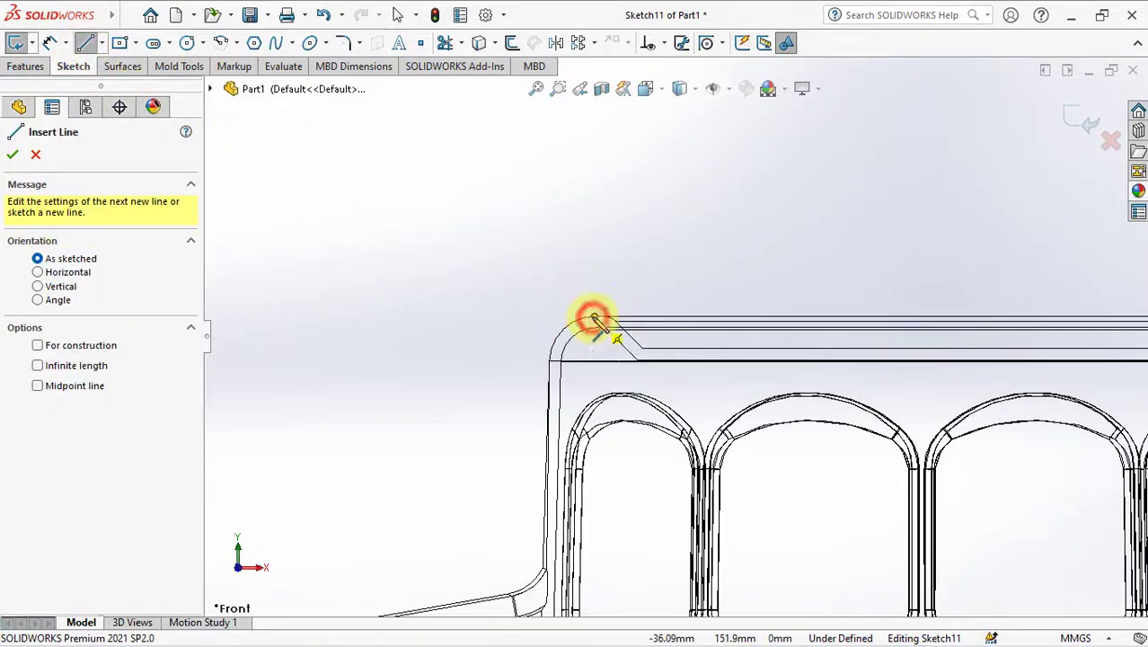
{"action": "left_click_drag", "start_coordinate": [594, 319], "coordinate": [594, 239]}
{"action": "scroll", "coordinate": [548, 245], "scroll_direction": "up", "scroll_amount": 2}
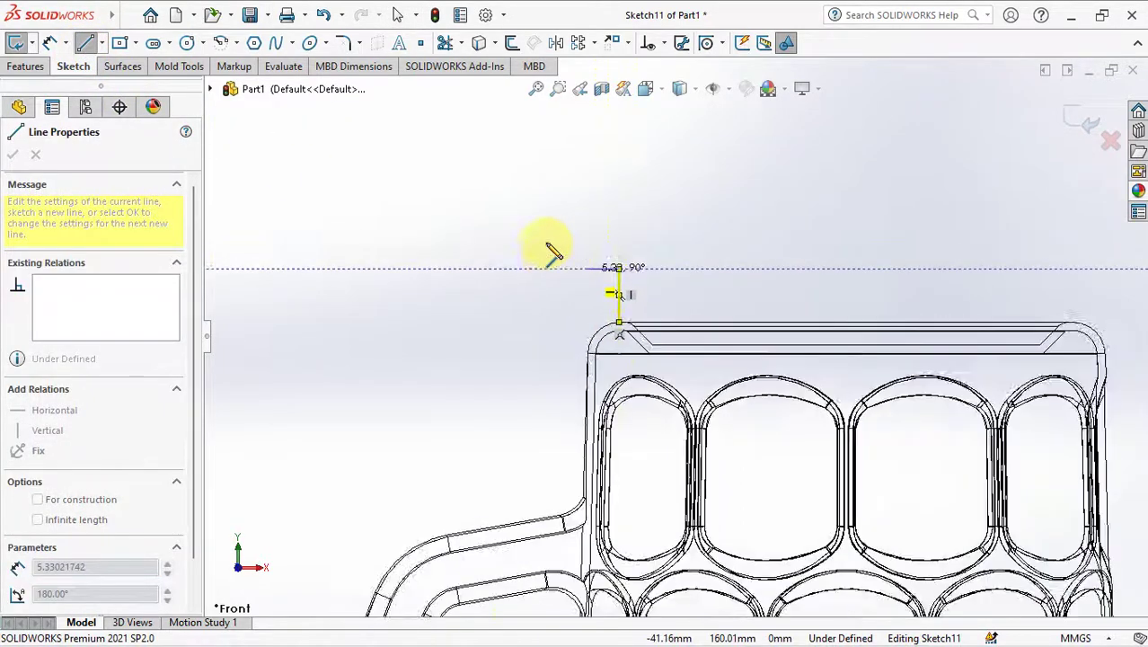
{"action": "scroll", "coordinate": [547, 246], "scroll_direction": "up", "scroll_amount": 2}
{"action": "scroll", "coordinate": [546, 246], "scroll_direction": "up", "scroll_amount": 1}
{"action": "left_click", "coordinate": [575, 320]}
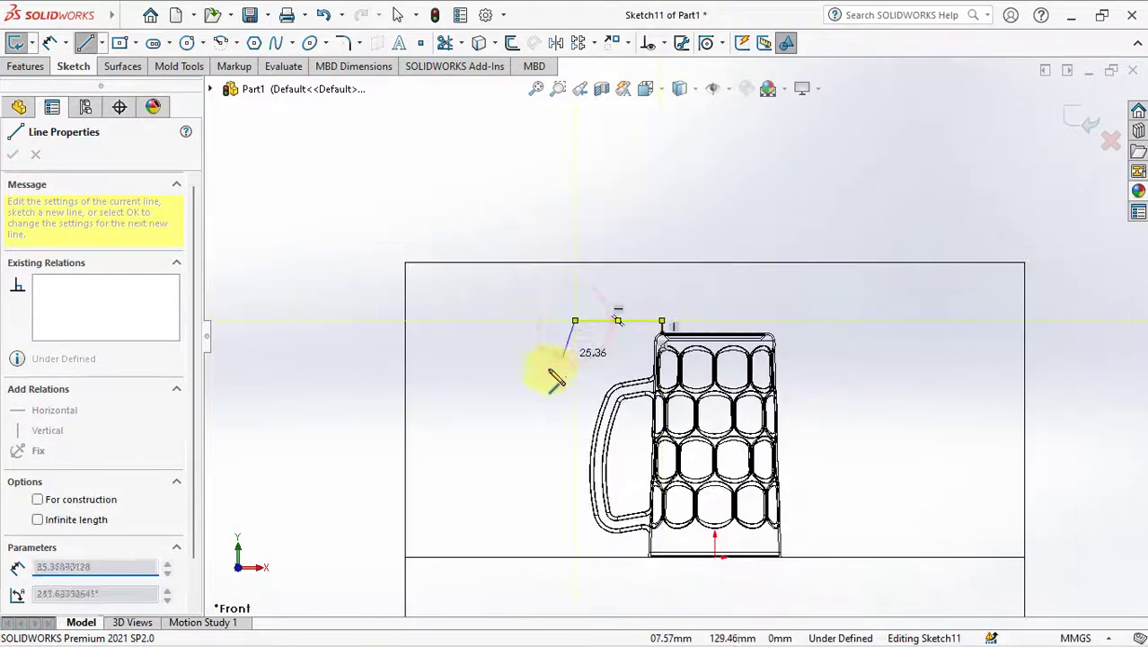
{"action": "left_click", "coordinate": [497, 499]}
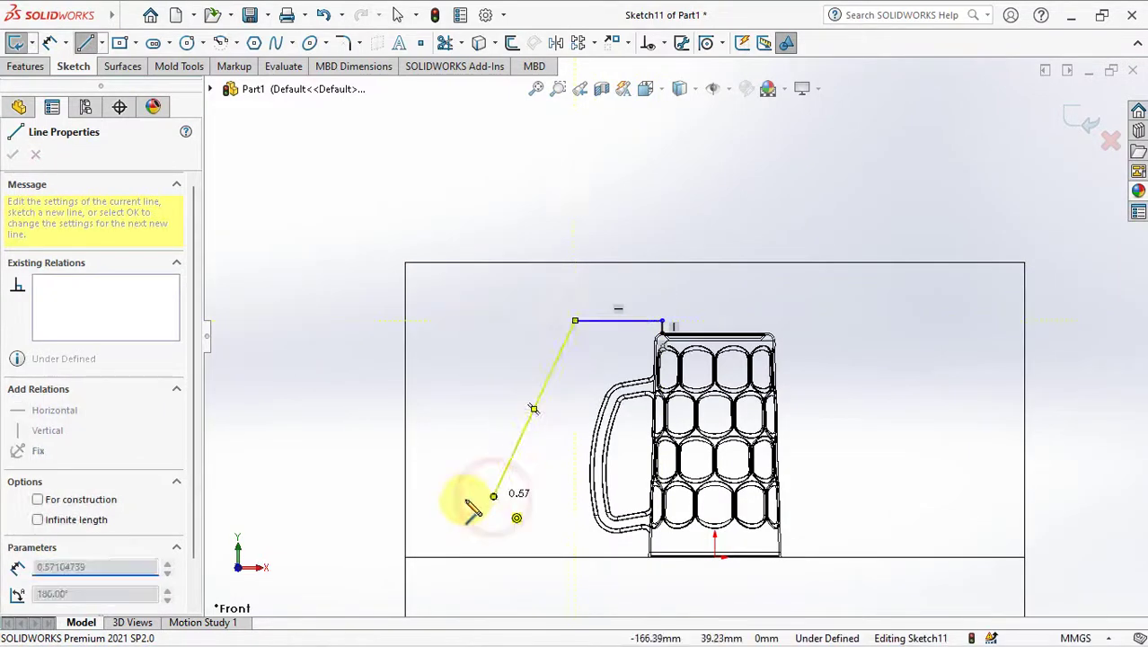
{"action": "right_click", "coordinate": [409, 505]}
{"action": "left_click", "coordinate": [446, 445]}
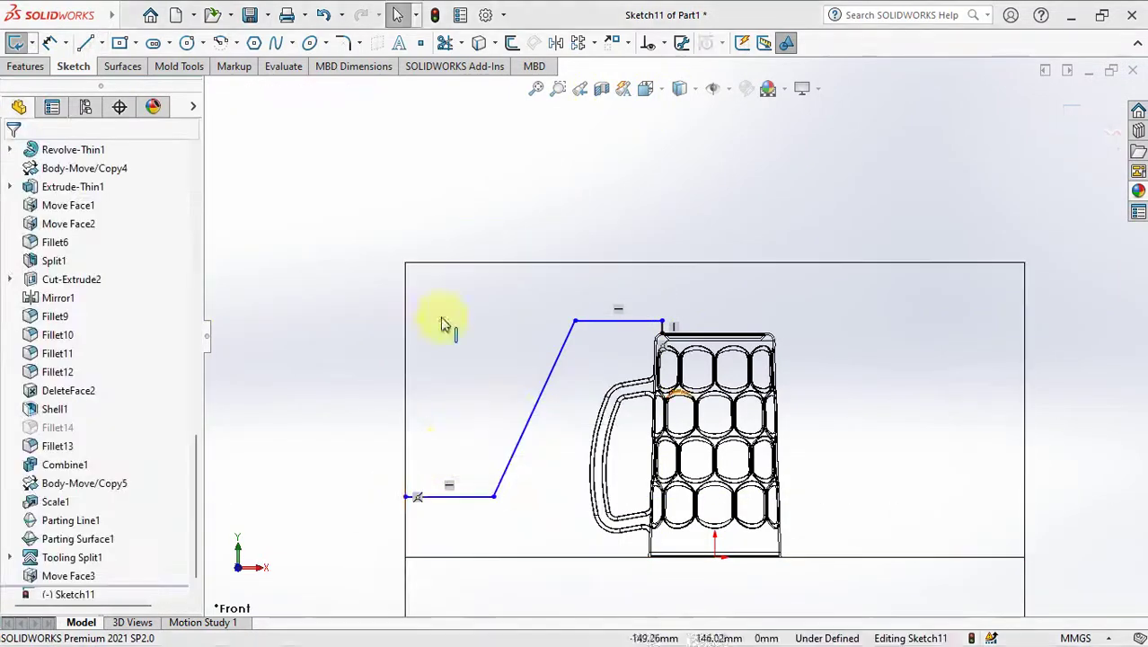
Add a vertical centerline from the origin straight up past the mug
{"action": "left_click", "coordinate": [101, 43]}
{"action": "left_click", "coordinate": [113, 83]}
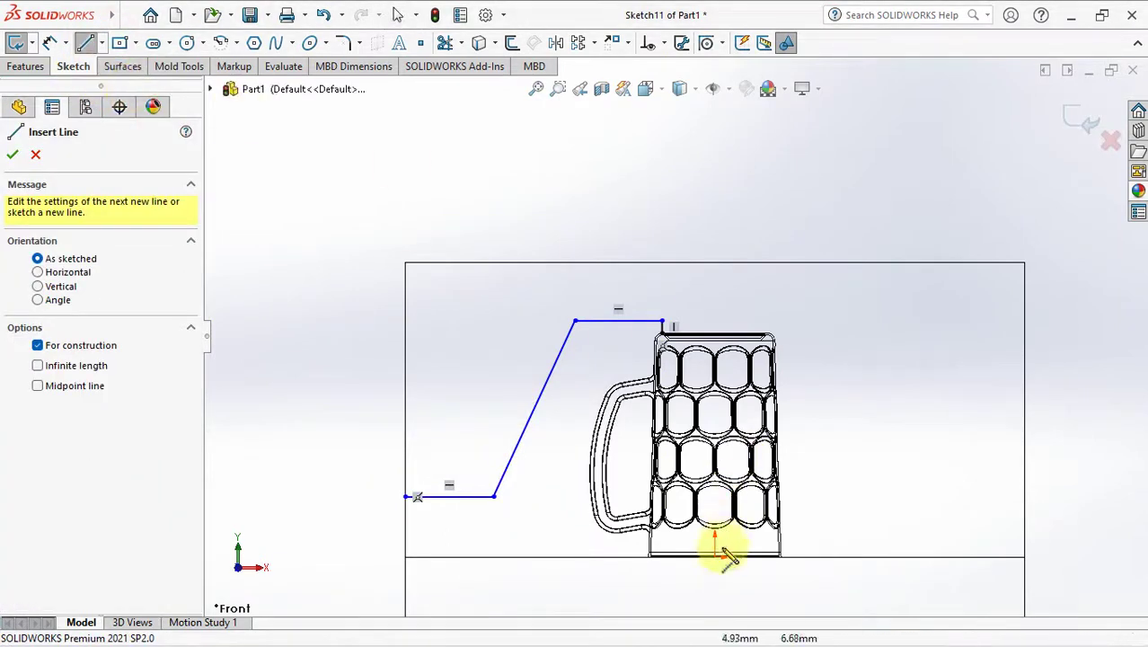
{"action": "left_click", "coordinate": [716, 556]}
{"action": "left_click", "coordinate": [715, 261]}
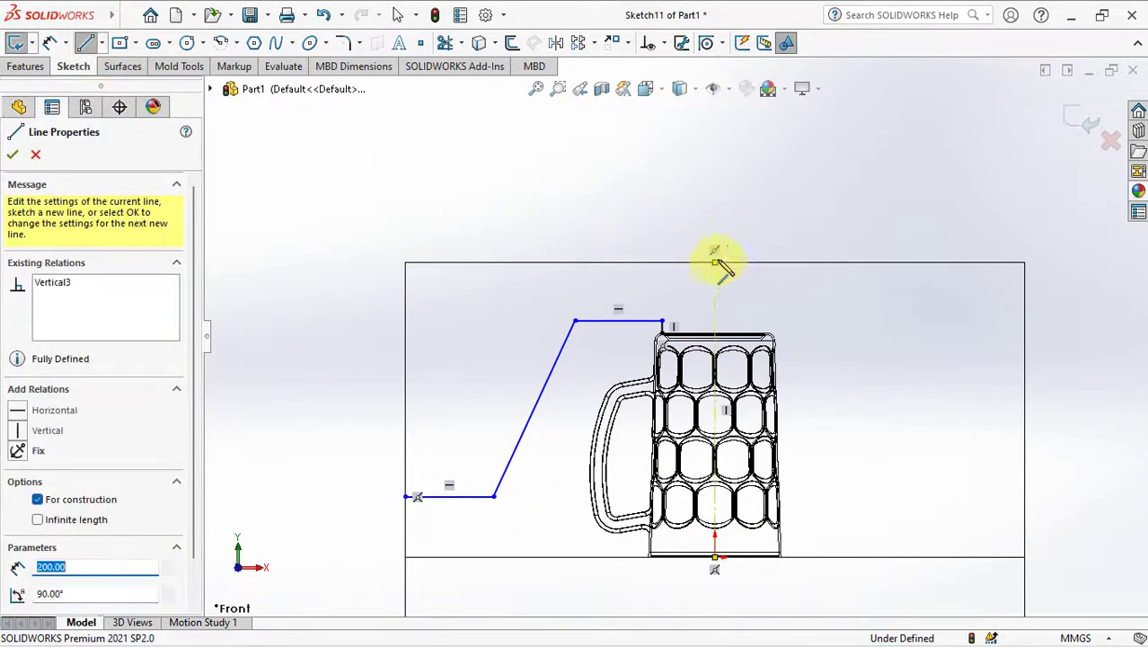
{"action": "right_click", "coordinate": [748, 232]}
{"action": "left_click", "coordinate": [771, 261]}
{"action": "key", "text": "Escape"}
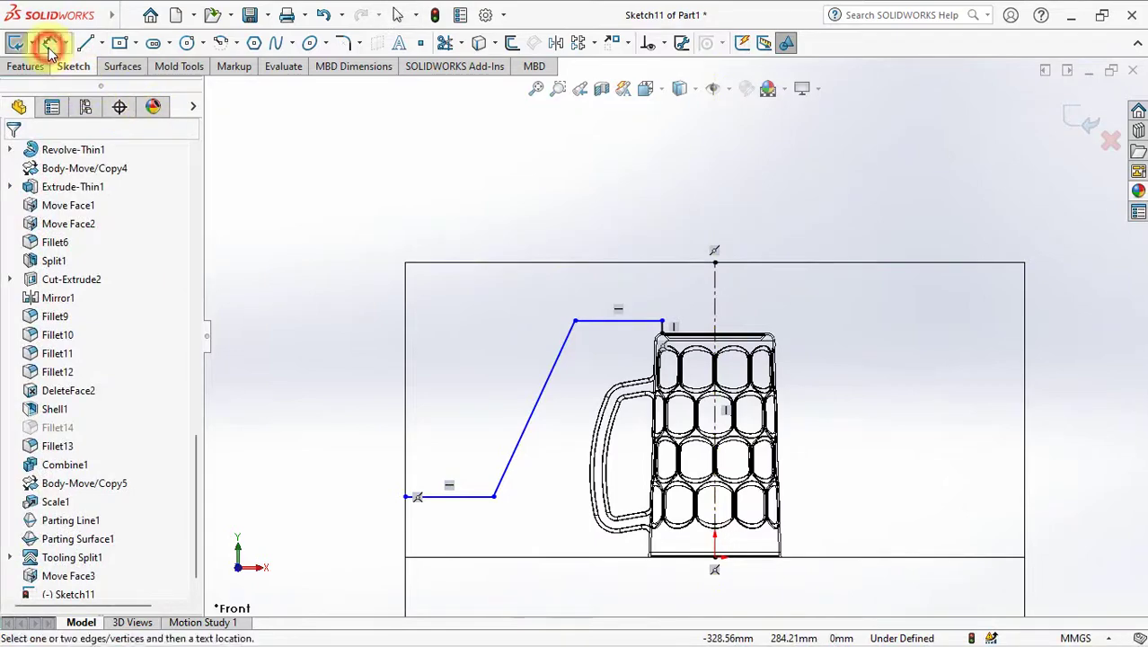
{"action": "scroll", "coordinate": [669, 331], "scroll_direction": "down", "scroll_amount": 3}
Dimension the short vertical line to 8 mm and the slanted line at 20° to the centerline
{"action": "left_click", "coordinate": [649, 314]}
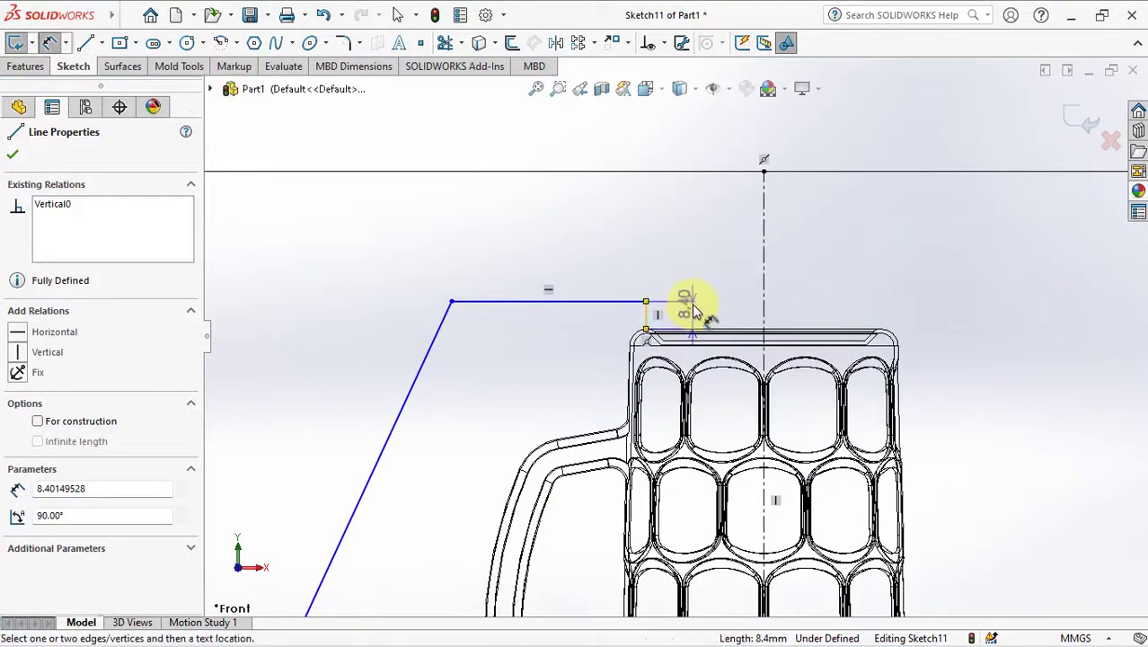
{"action": "left_click", "coordinate": [694, 260]}
{"action": "type", "text": "8"}
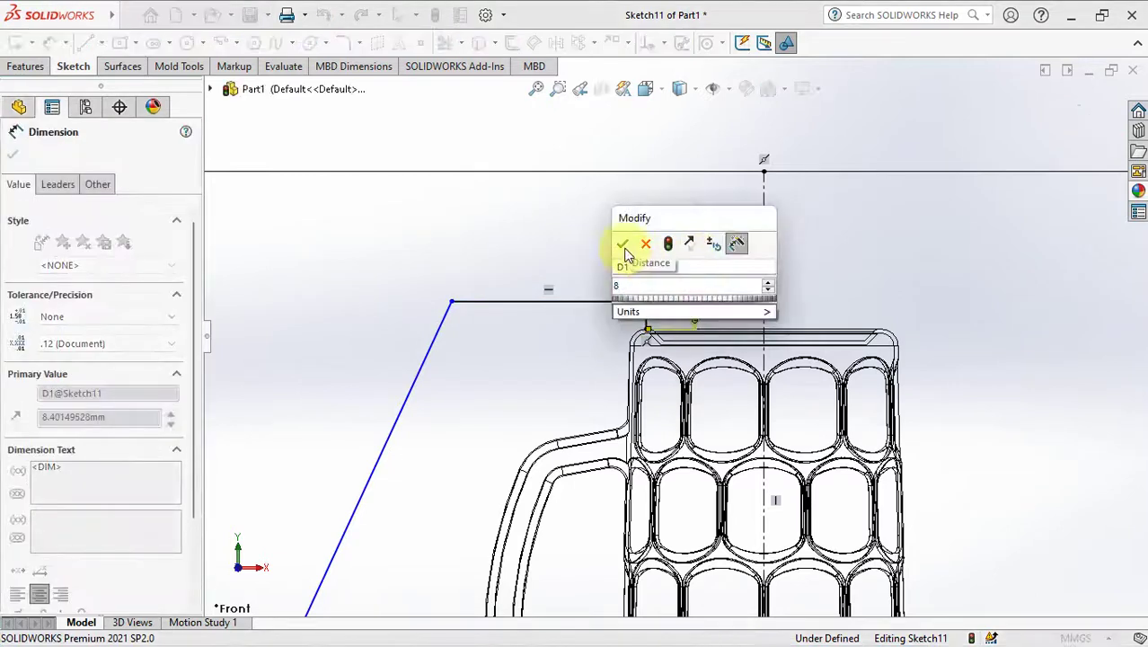
{"action": "left_click", "coordinate": [619, 243]}
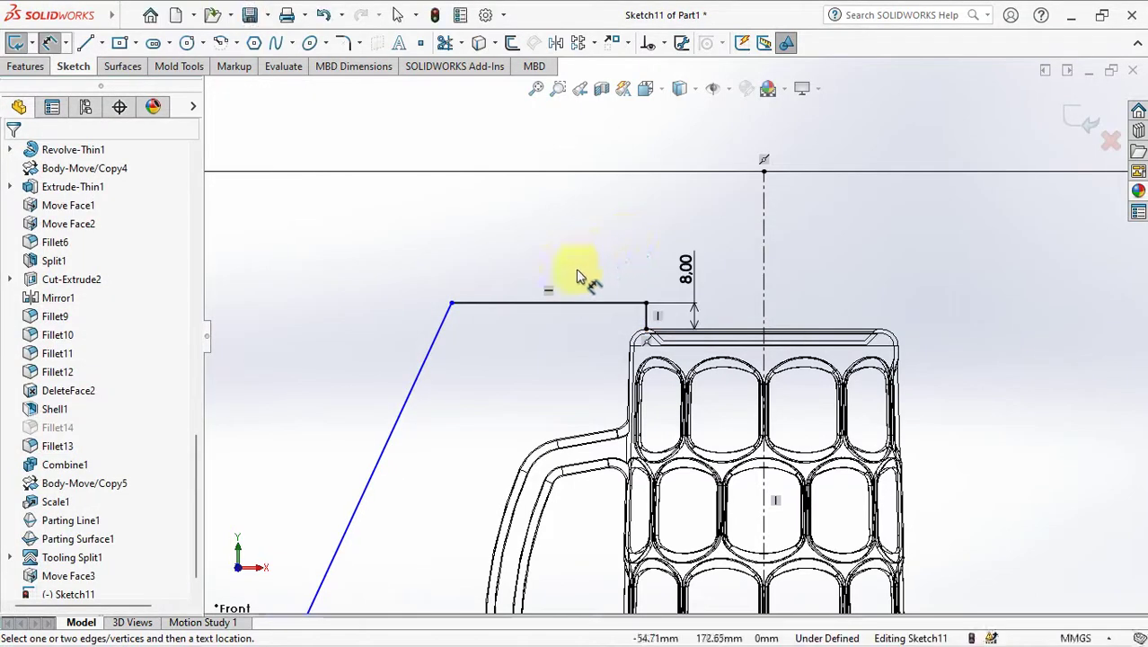
{"action": "left_click", "coordinate": [423, 385]}
{"action": "left_click", "coordinate": [762, 271]}
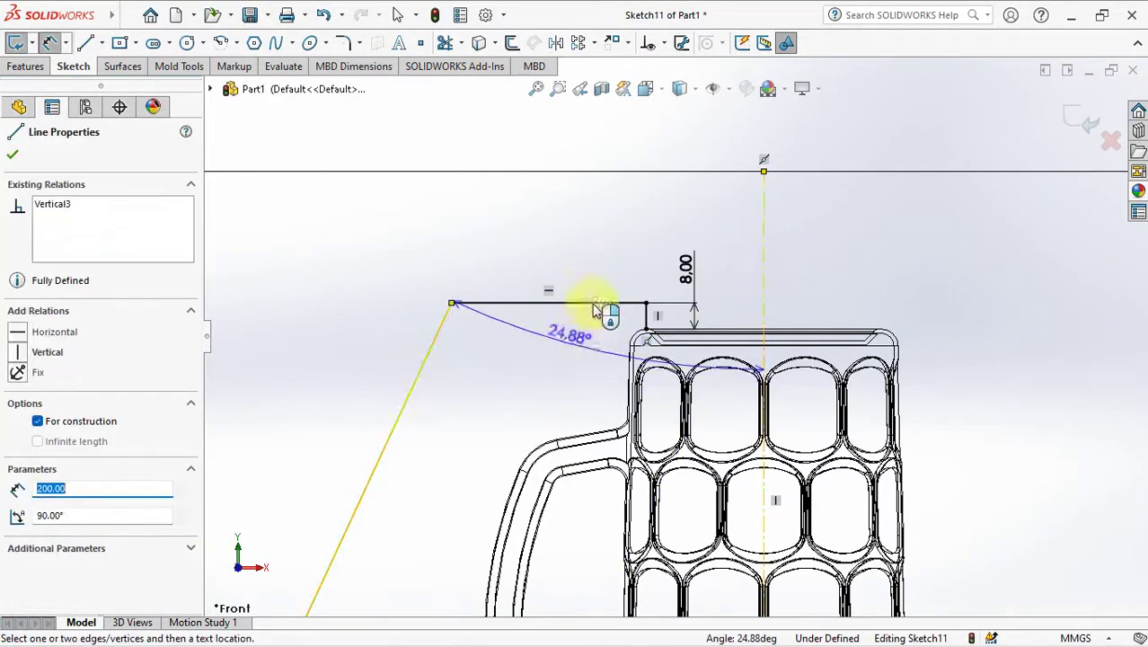
{"action": "left_click", "coordinate": [645, 238]}
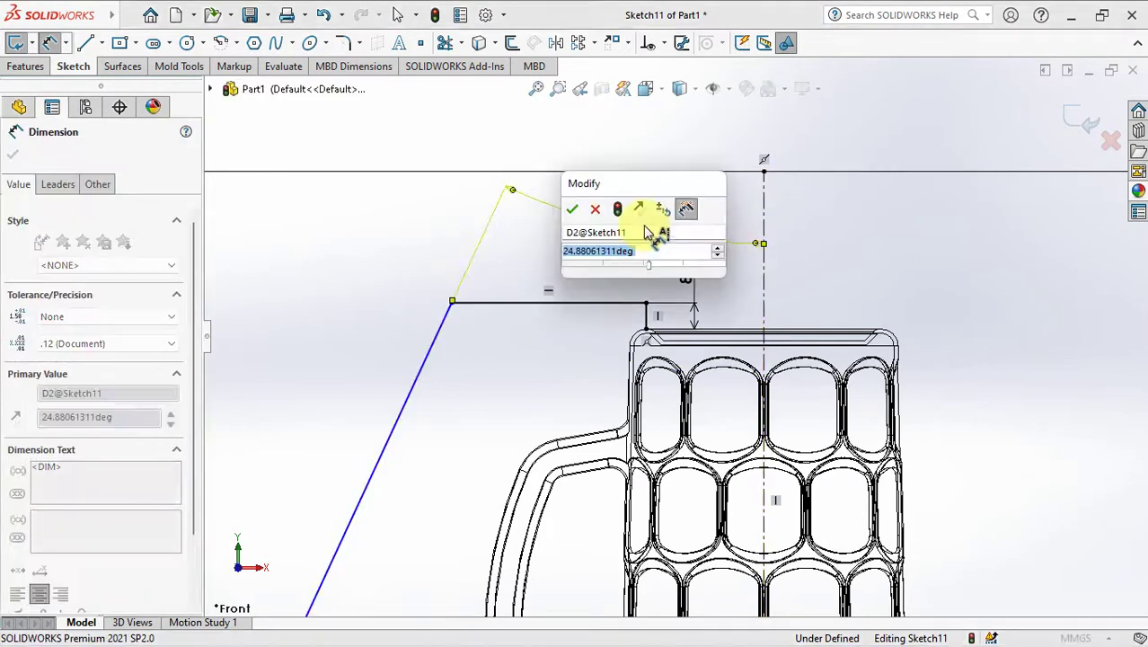
{"action": "type", "text": "20"}
{"action": "left_click", "coordinate": [573, 215]}
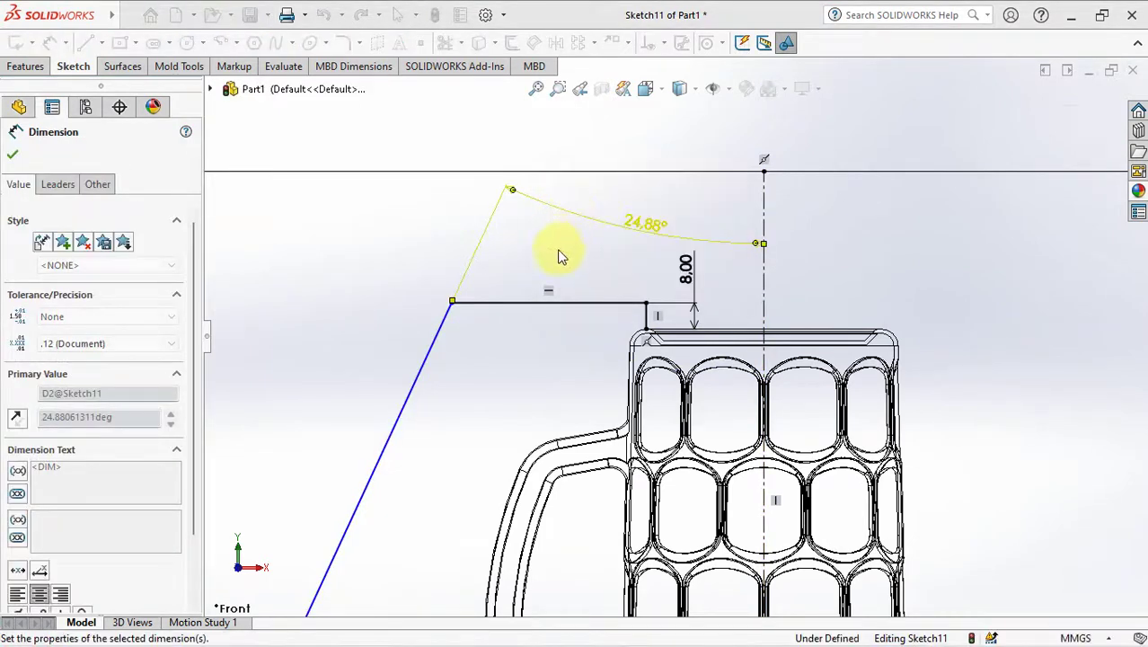
Set the 170 mm width from the centerline and the 172 mm height, then exit the sketch
{"action": "left_click", "coordinate": [452, 305]}
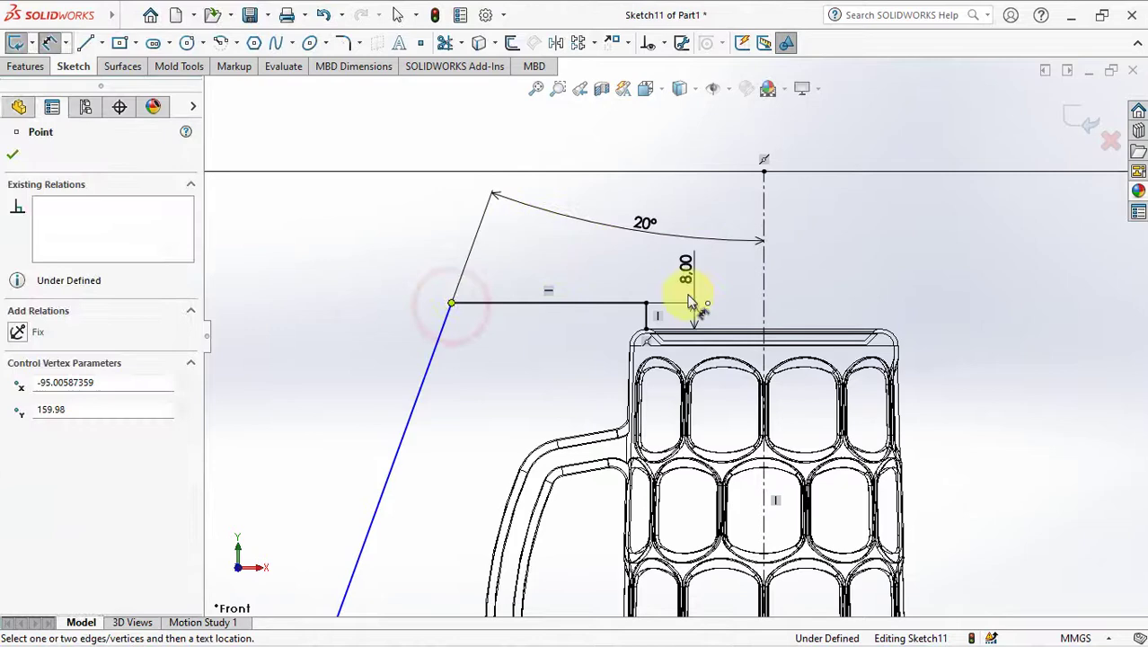
{"action": "left_click", "coordinate": [765, 302]}
{"action": "scroll", "coordinate": [800, 239], "scroll_direction": "up", "scroll_amount": 2}
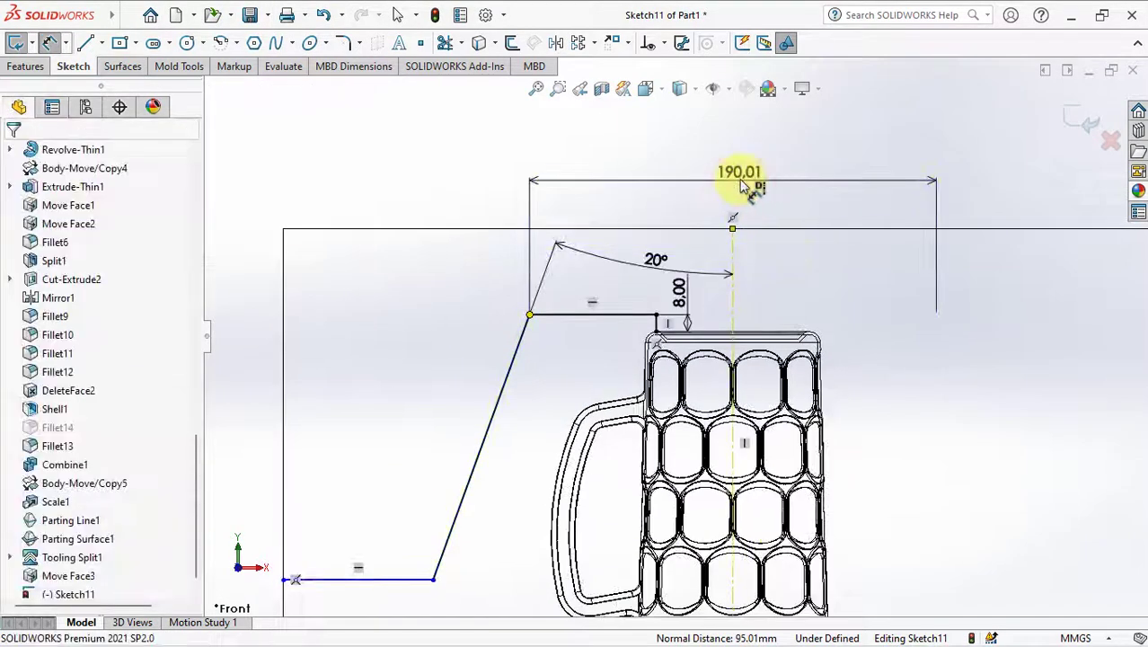
{"action": "left_click", "coordinate": [743, 185]}
{"action": "type", "text": "170"}
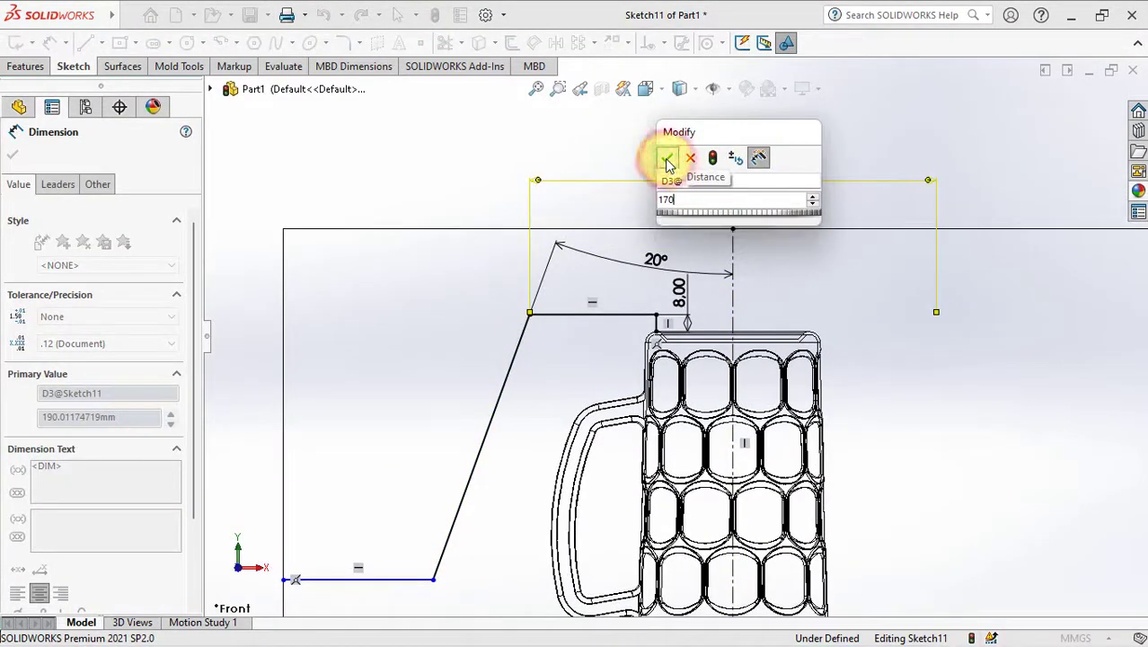
{"action": "left_click", "coordinate": [668, 158]}
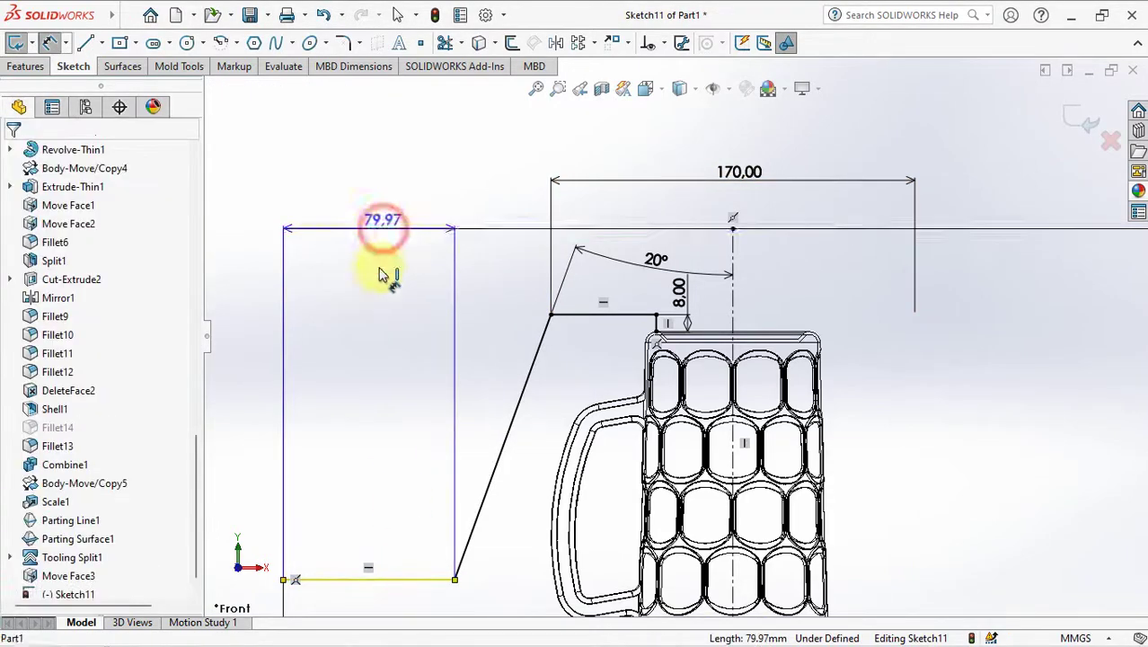
{"action": "left_click", "coordinate": [377, 230]}
{"action": "left_click", "coordinate": [248, 410]}
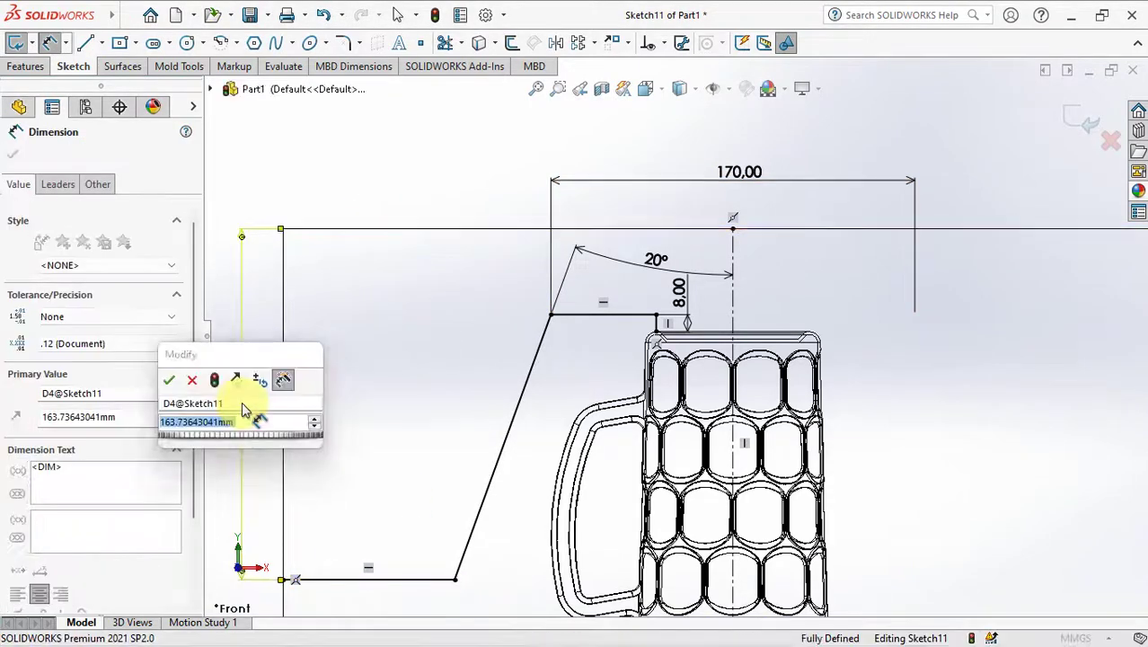
{"action": "type", "text": "172"}
{"action": "left_click", "coordinate": [169, 381]}
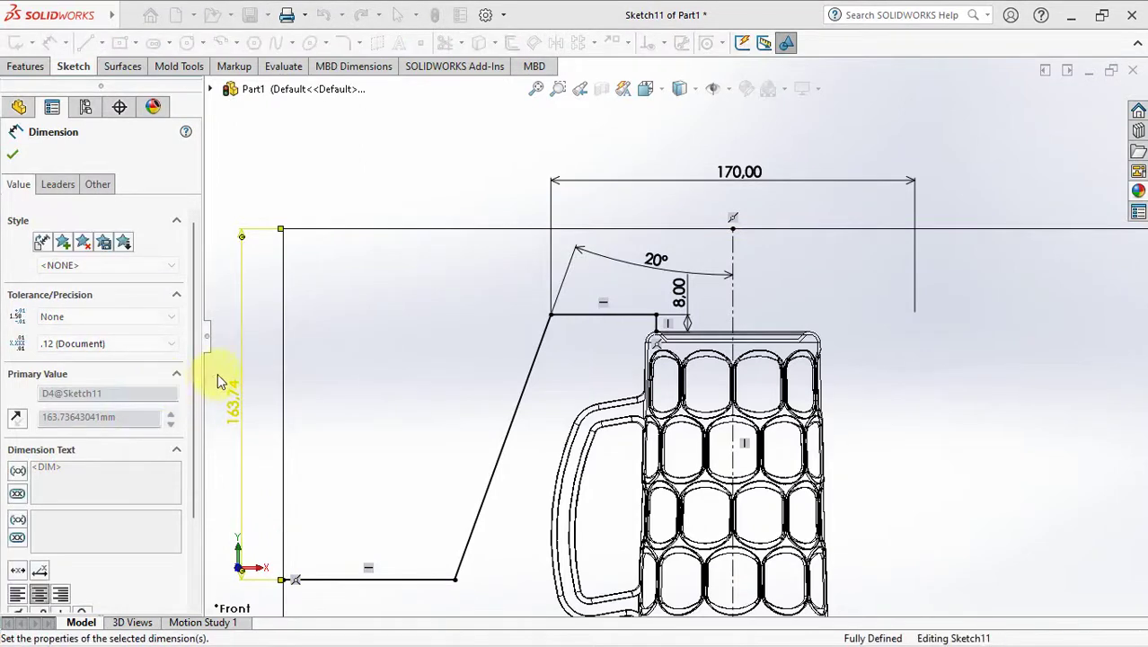
{"action": "left_click", "coordinate": [380, 190]}
{"action": "scroll", "coordinate": [483, 252], "scroll_direction": "up", "scroll_amount": 3}
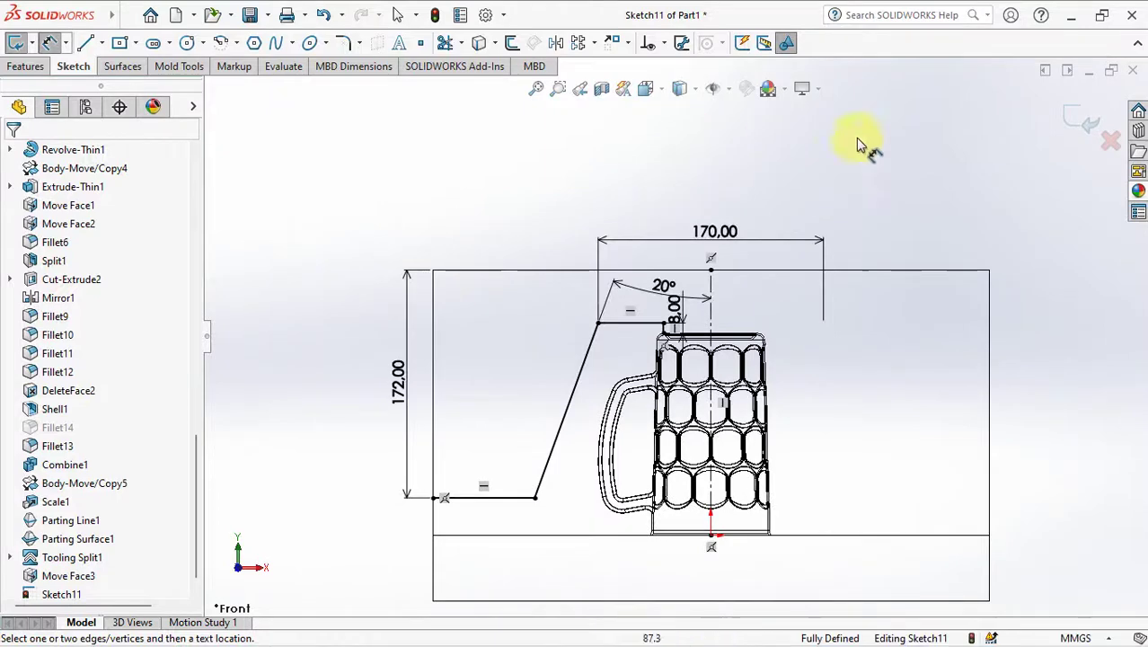
{"action": "left_click", "coordinate": [1078, 119]}
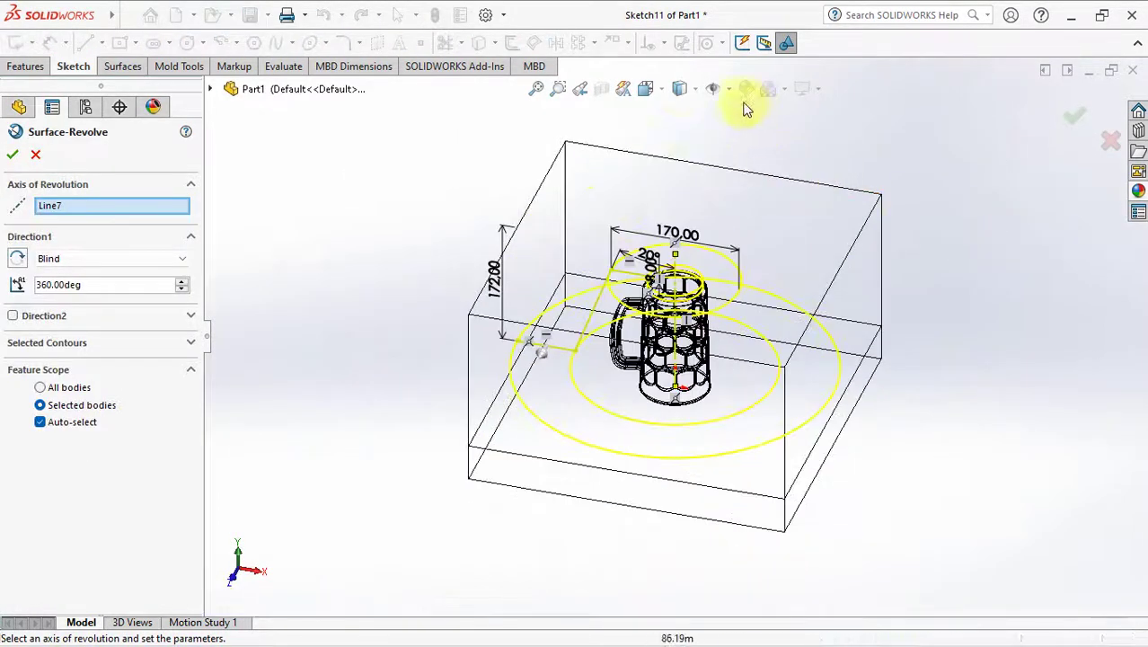
Switch to shaded display and accept the 360° Surface-Revolve
{"action": "left_click", "coordinate": [681, 92]}
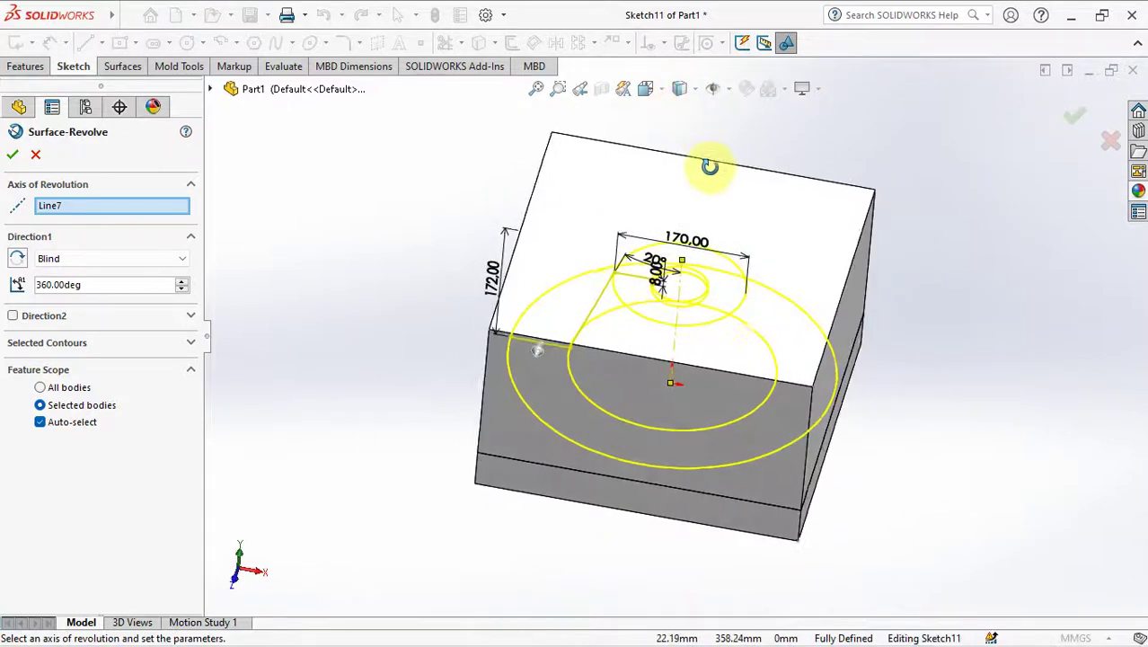
{"action": "middle_click_drag", "start_coordinate": [681, 109], "coordinate": [723, 185]}
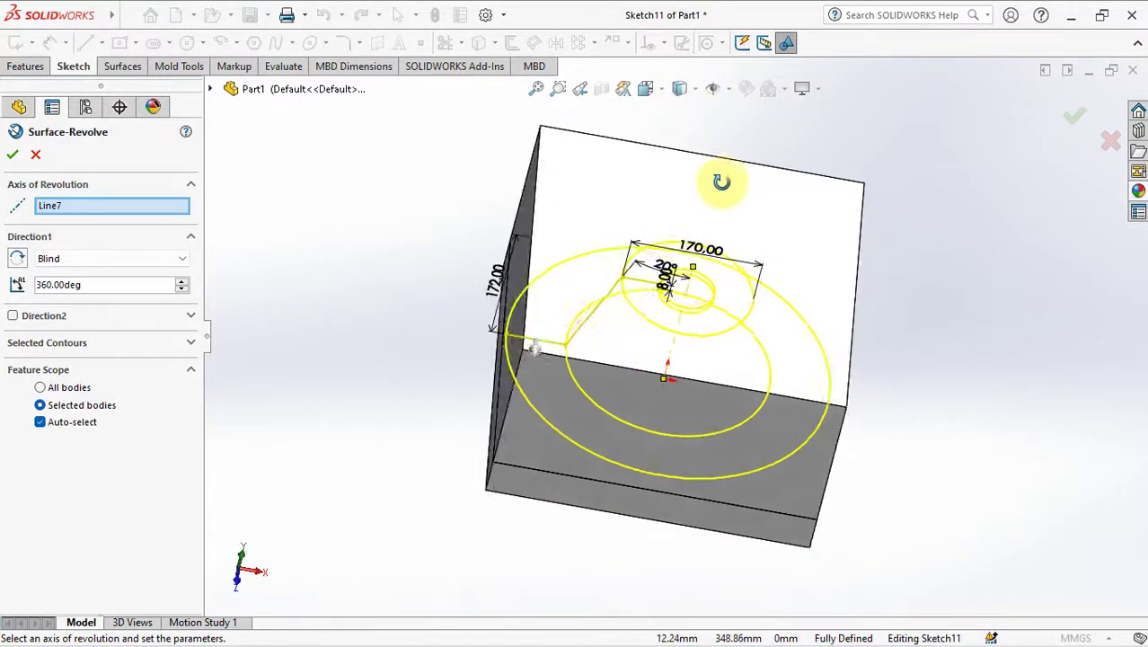
{"action": "left_click", "coordinate": [13, 157]}
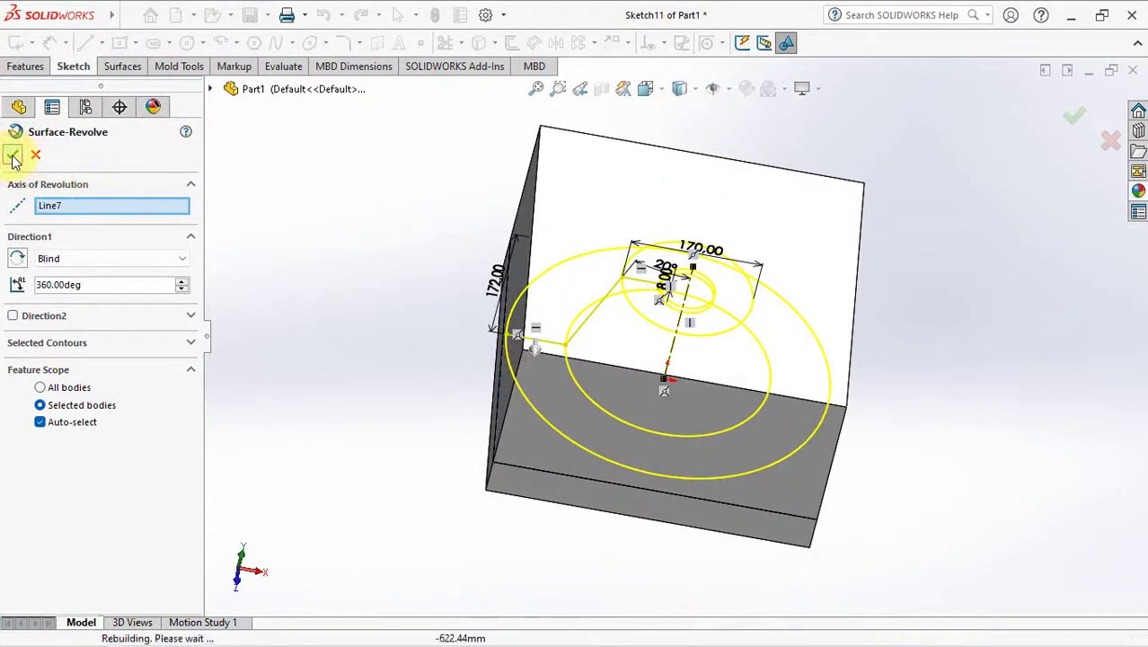
Hide the mold block body to expose the revolved cone surface
{"action": "left_click", "coordinate": [543, 403]}
{"action": "left_click", "coordinate": [644, 358]}
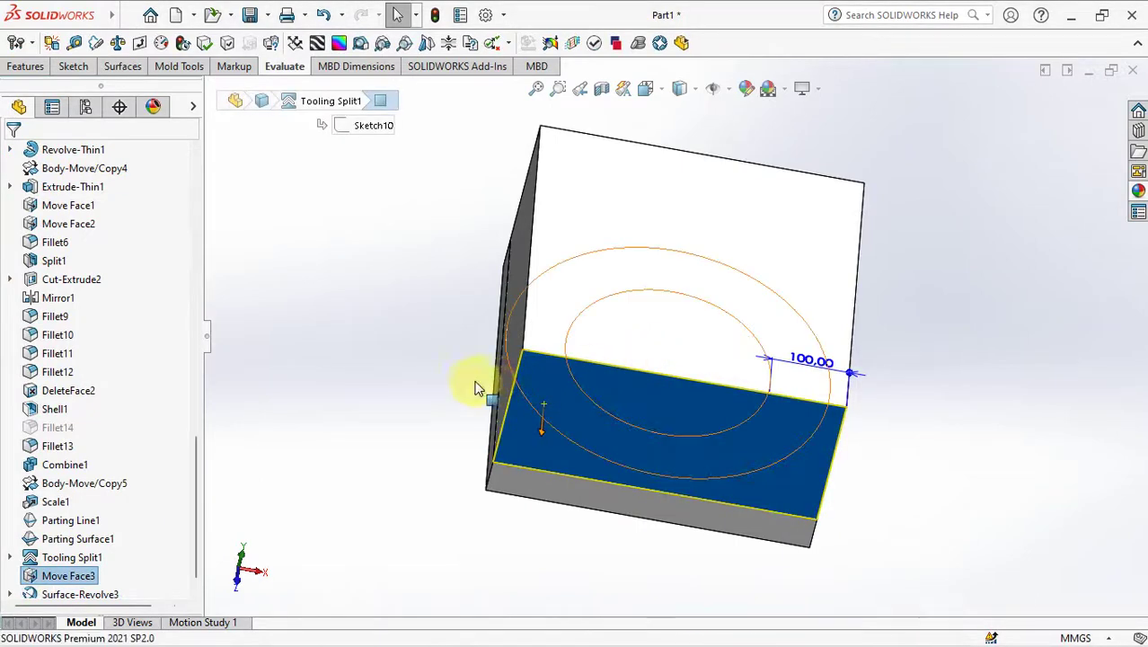
{"action": "mouse_move", "coordinate": [446, 384]}
{"action": "middle_mouse_down"}
{"action": "mouse_move", "coordinate": [447, 277]}
{"action": "mouse_move", "coordinate": [428, 358]}
{"action": "middle_mouse_up"}
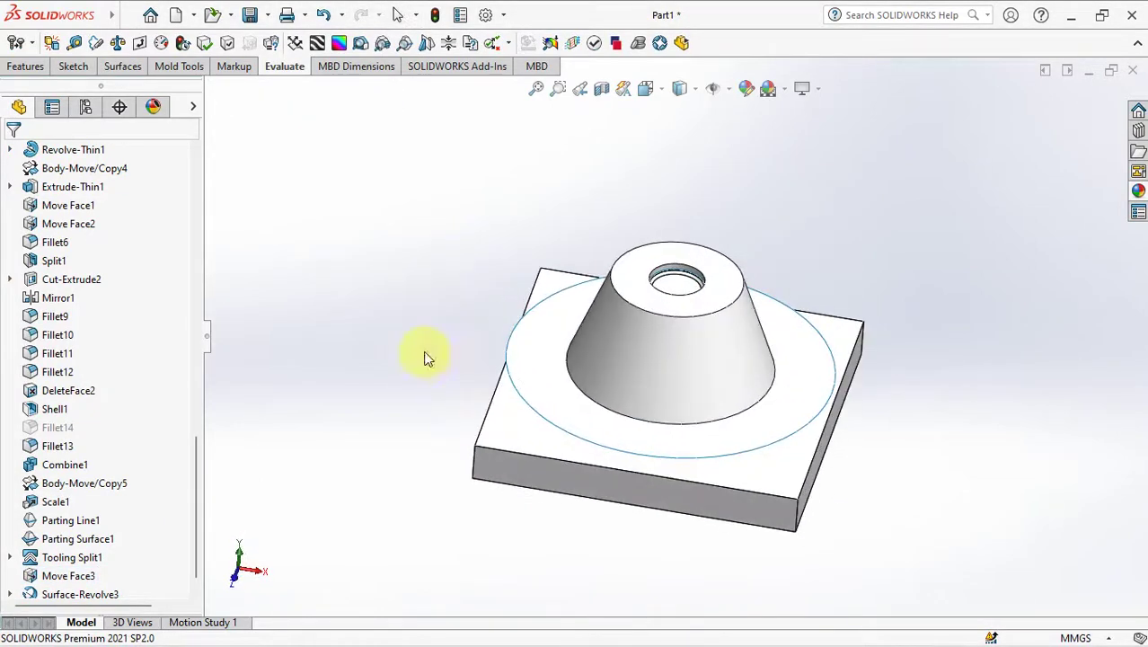
{"action": "left_click", "coordinate": [128, 72]}
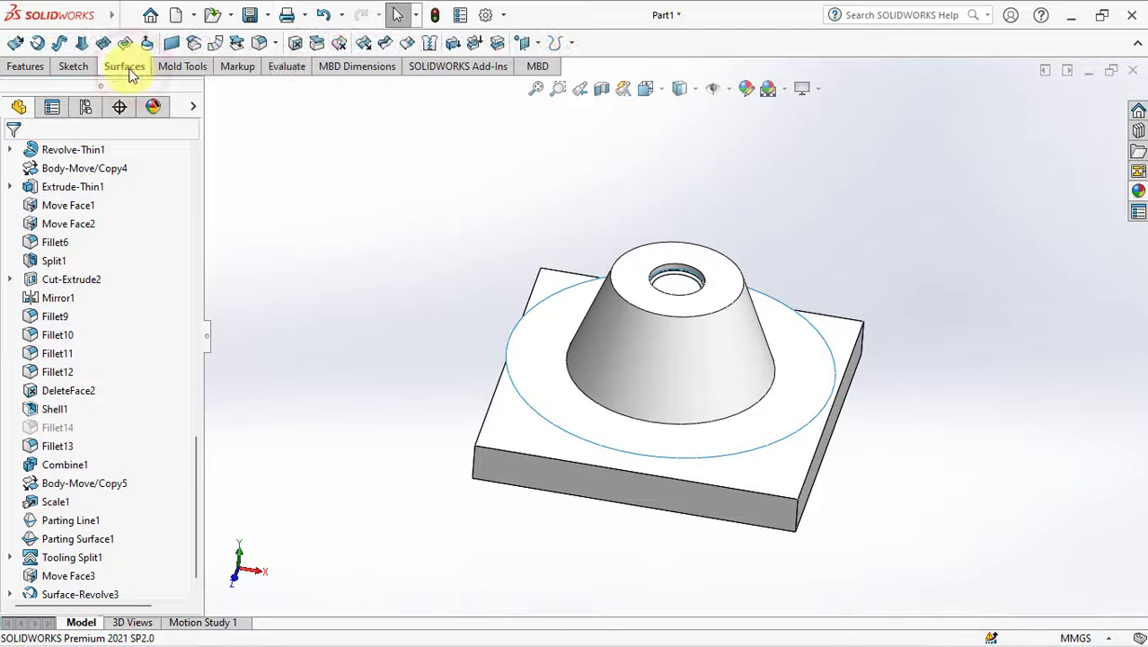
Extend the revolved surface's circular outer edge by 105 mm
{"action": "left_click", "coordinate": [364, 44]}
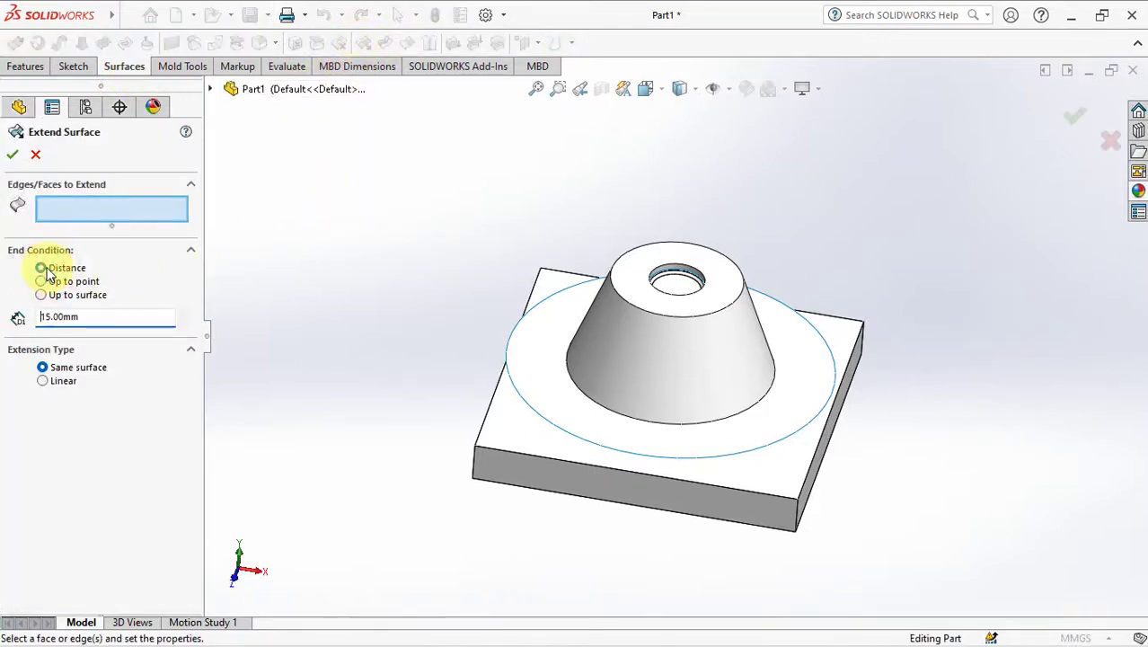
{"action": "left_click", "coordinate": [532, 418]}
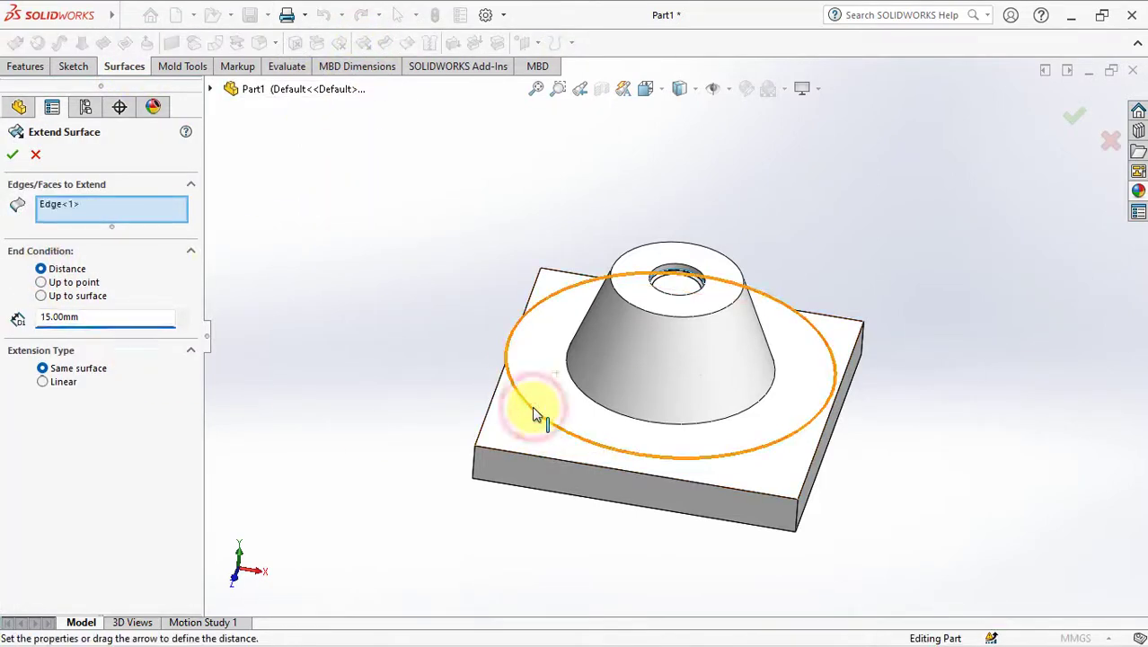
{"action": "middle_click_drag", "start_coordinate": [543, 415], "coordinate": [509, 550]}
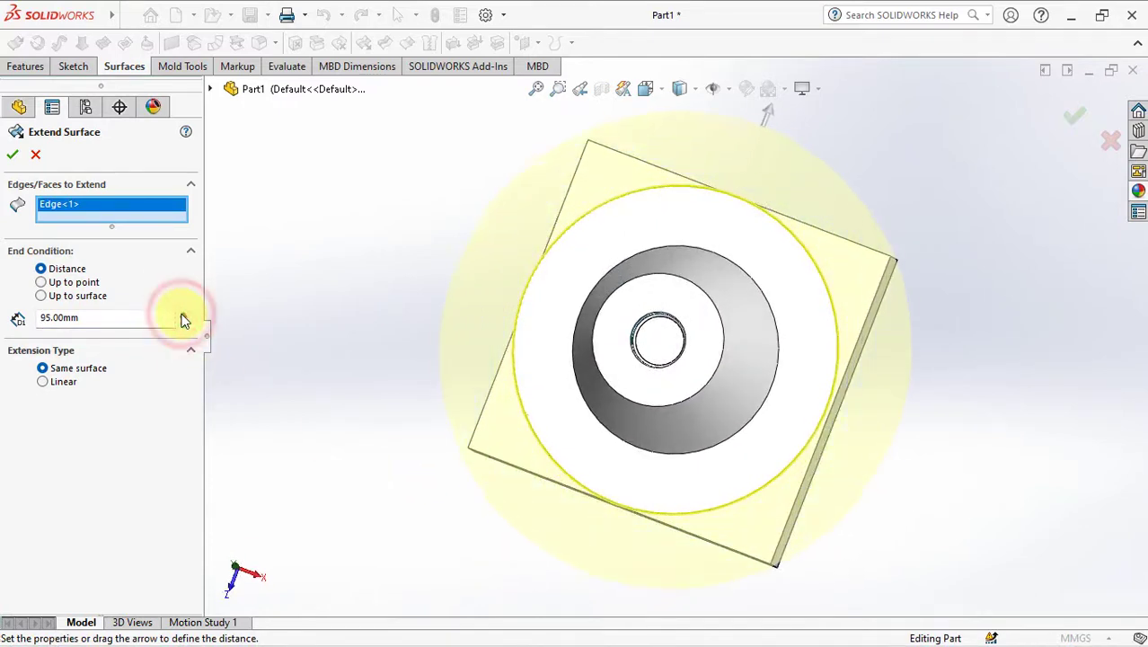
{"action": "middle_click_drag", "start_coordinate": [360, 368], "coordinate": [376, 265]}
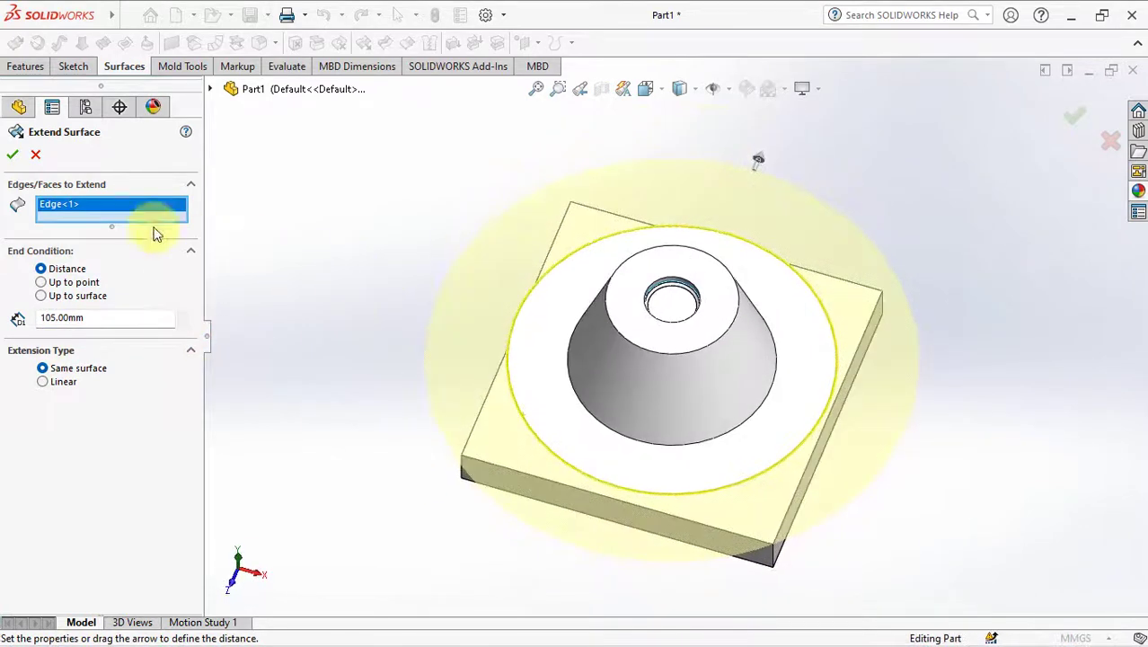
{"action": "left_click", "coordinate": [14, 157]}
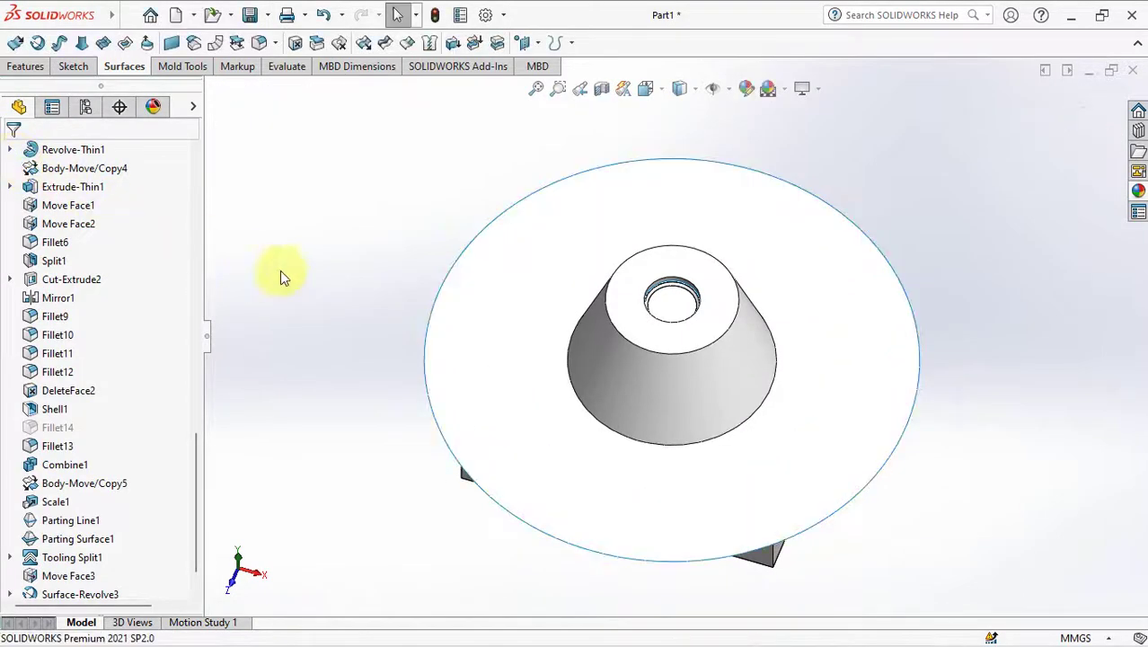
Show the hidden Move Face3 block body again from the body list
{"action": "middle_click_drag", "start_coordinate": [328, 359], "coordinate": [336, 186]}
{"action": "mouse_move", "coordinate": [197, 454]}
{"action": "left_mouse_down"}
{"action": "mouse_move", "coordinate": [218, 261]}
{"action": "mouse_move", "coordinate": [202, 161]}
{"action": "left_mouse_up"}
{"action": "left_click", "coordinate": [99, 372]}
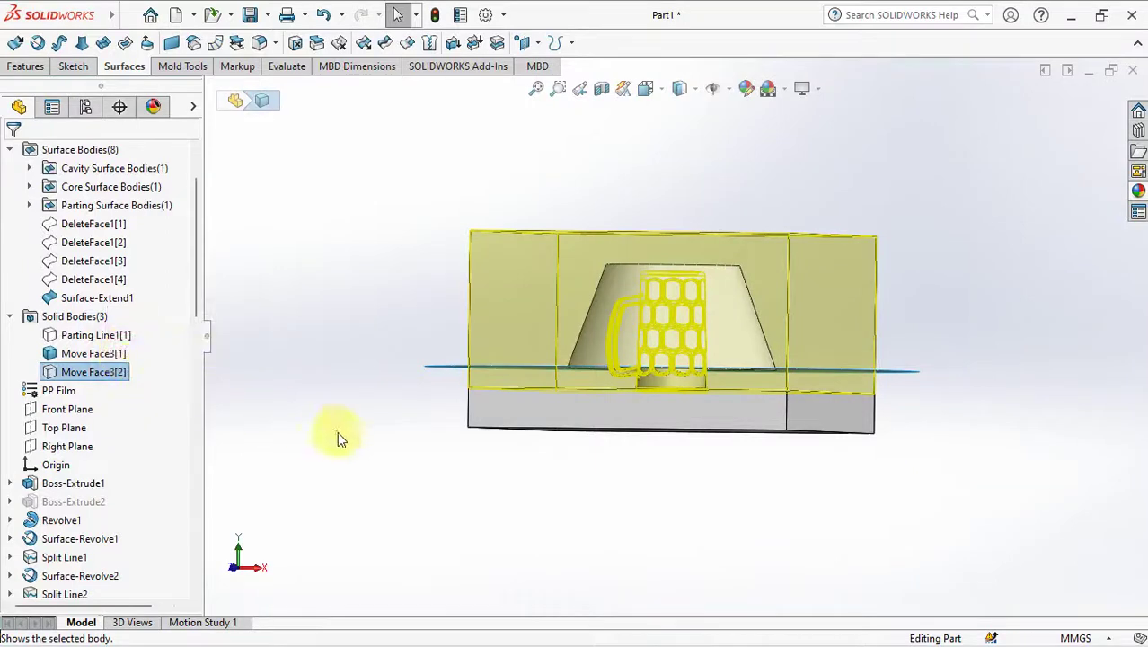
{"action": "left_click", "coordinate": [502, 415]}
{"action": "left_click", "coordinate": [605, 366]}
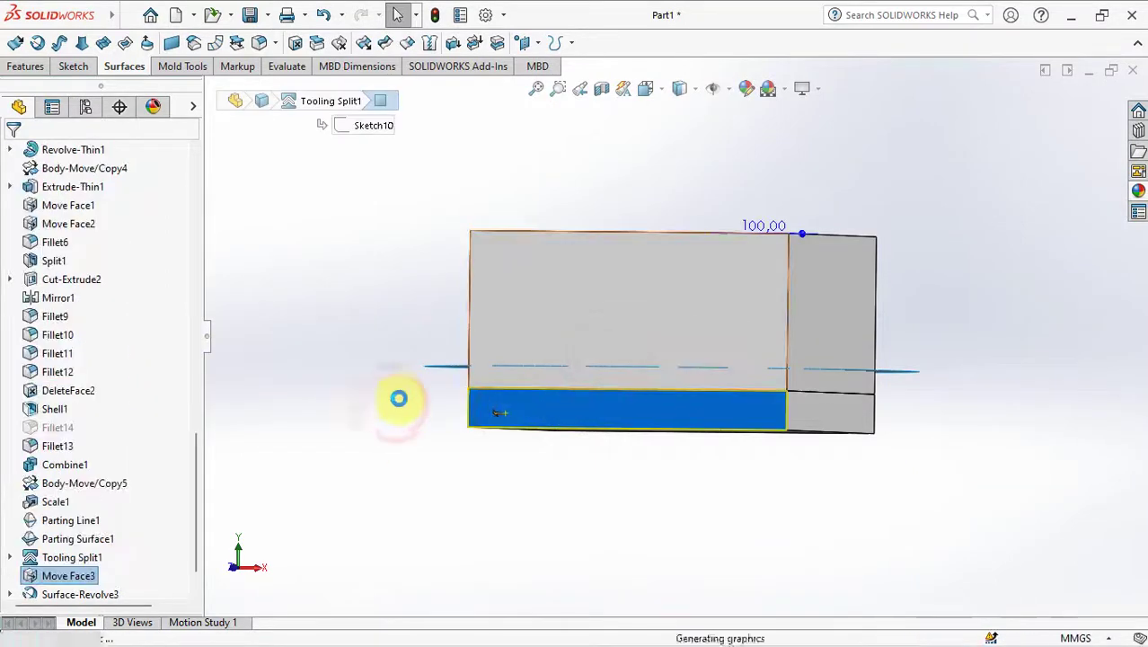
{"action": "left_click", "coordinate": [398, 398]}
{"action": "middle_click_drag", "start_coordinate": [397, 454], "coordinate": [389, 488]}
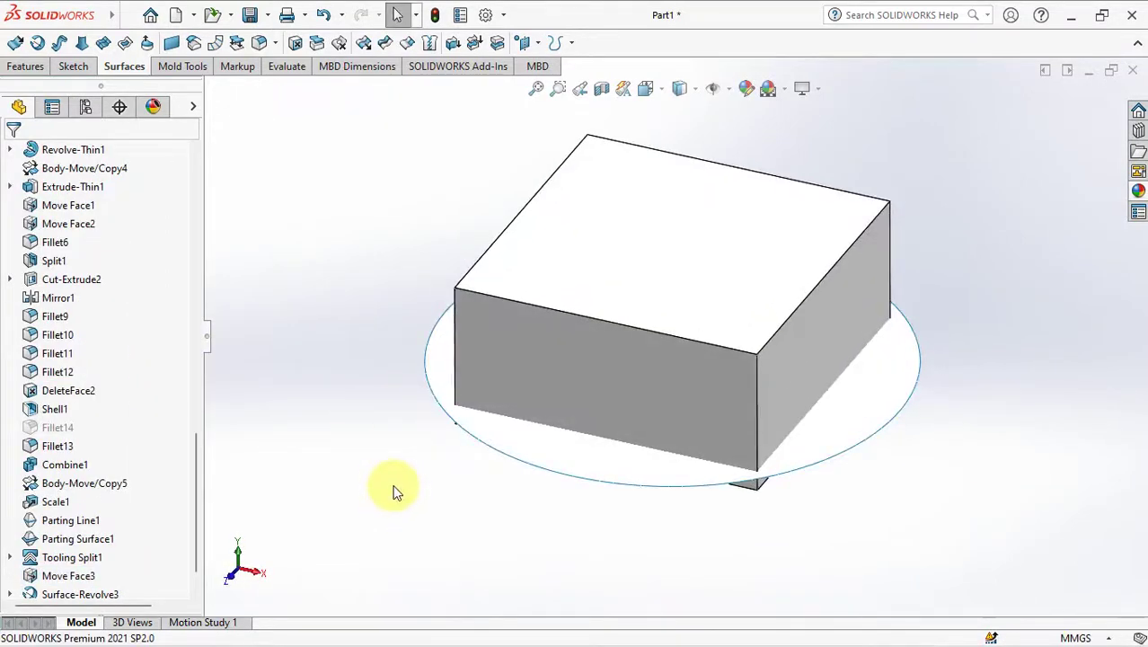
Split the Move Face3 block into two bodies using Surface-Extend1 as the trim tool
{"action": "left_click", "coordinate": [27, 67]}
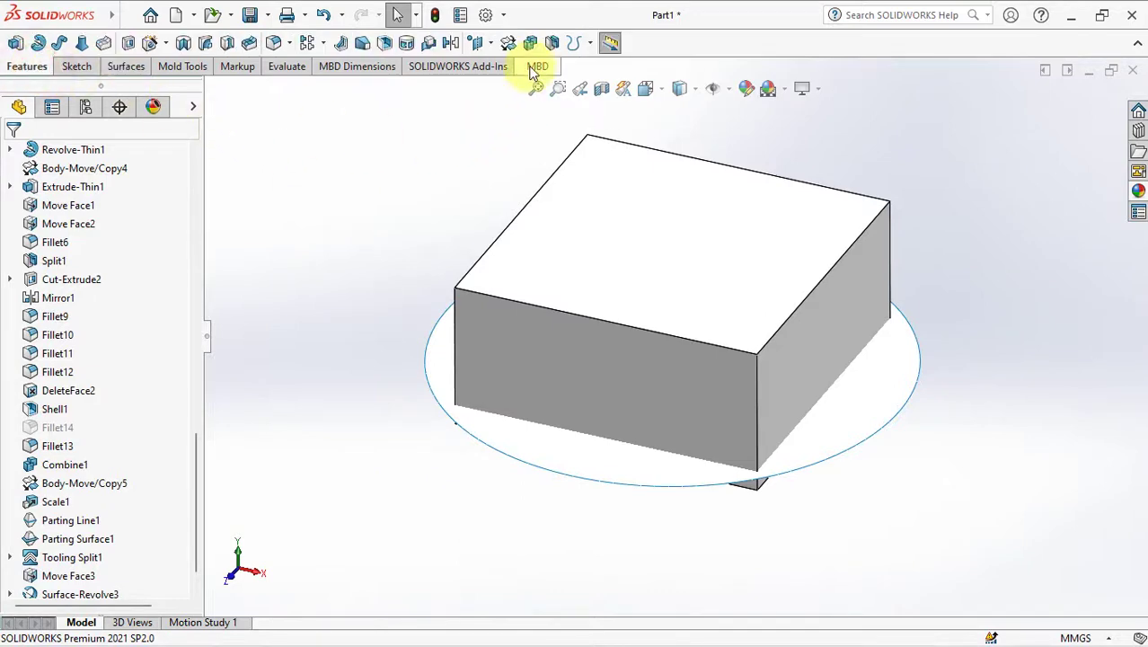
{"action": "left_click", "coordinate": [550, 45]}
{"action": "left_click", "coordinate": [457, 424]}
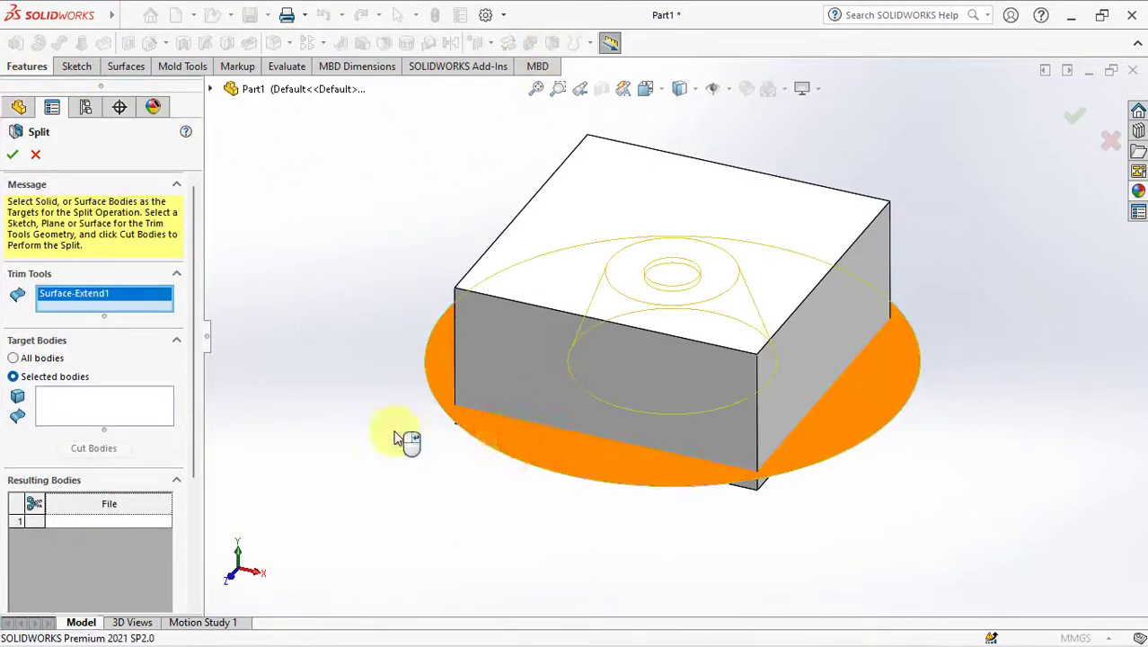
{"action": "middle_click_drag", "start_coordinate": [397, 435], "coordinate": [356, 261]}
{"action": "left_click", "coordinate": [106, 404]}
{"action": "left_click", "coordinate": [515, 264]}
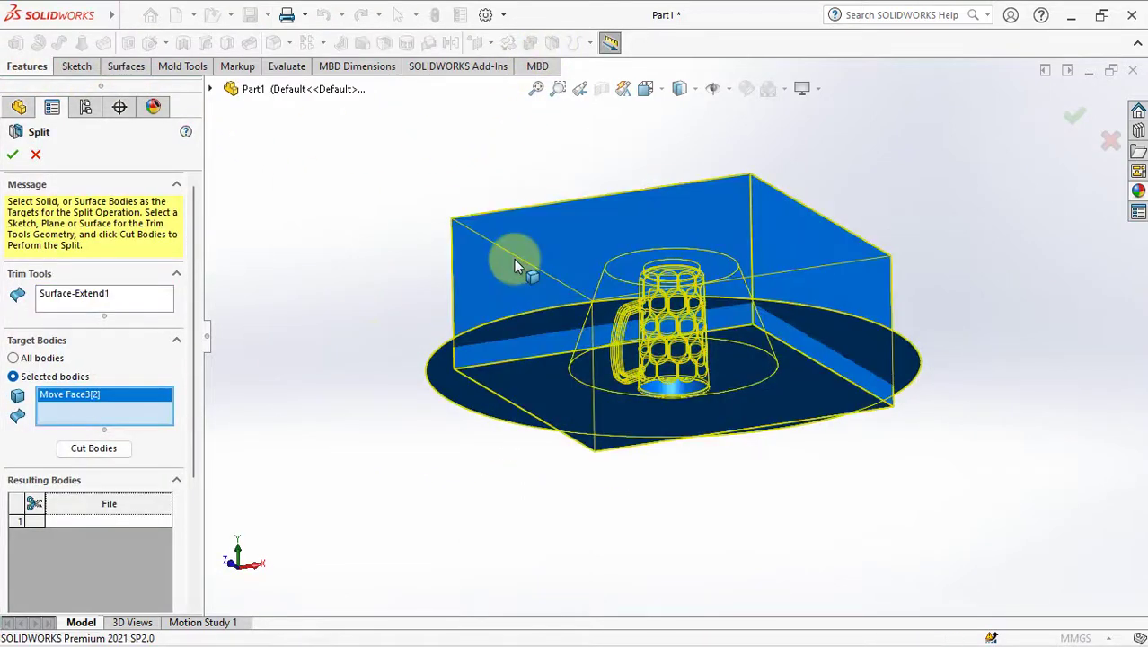
{"action": "left_click", "coordinate": [110, 451]}
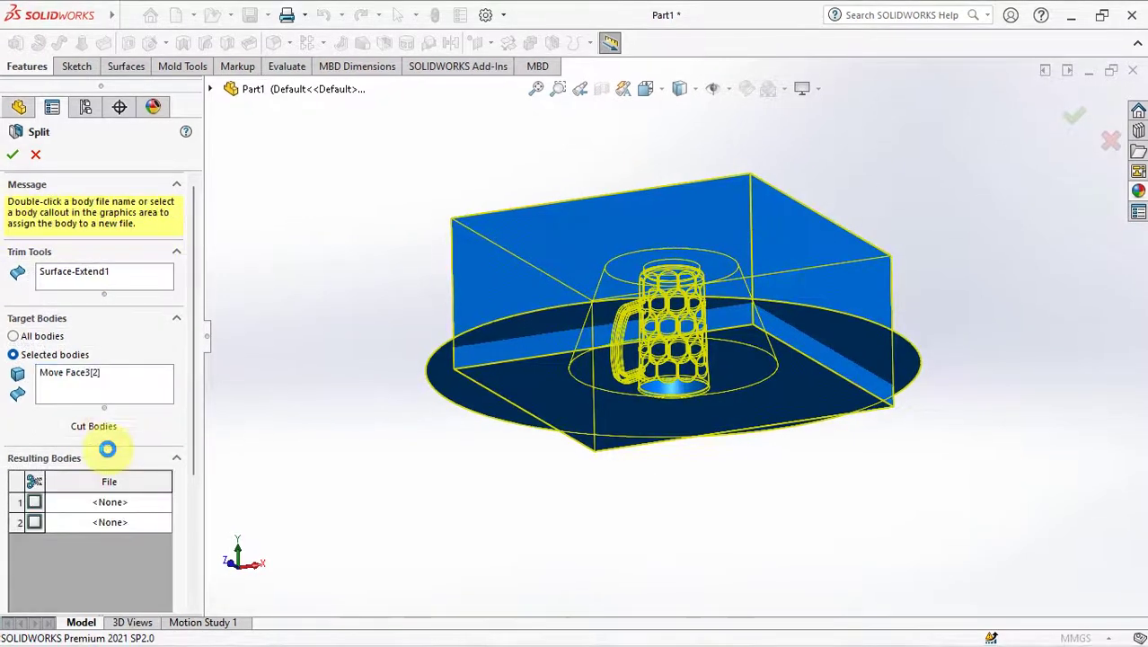
{"action": "scroll", "coordinate": [99, 463], "scroll_direction": "down", "scroll_amount": 3}
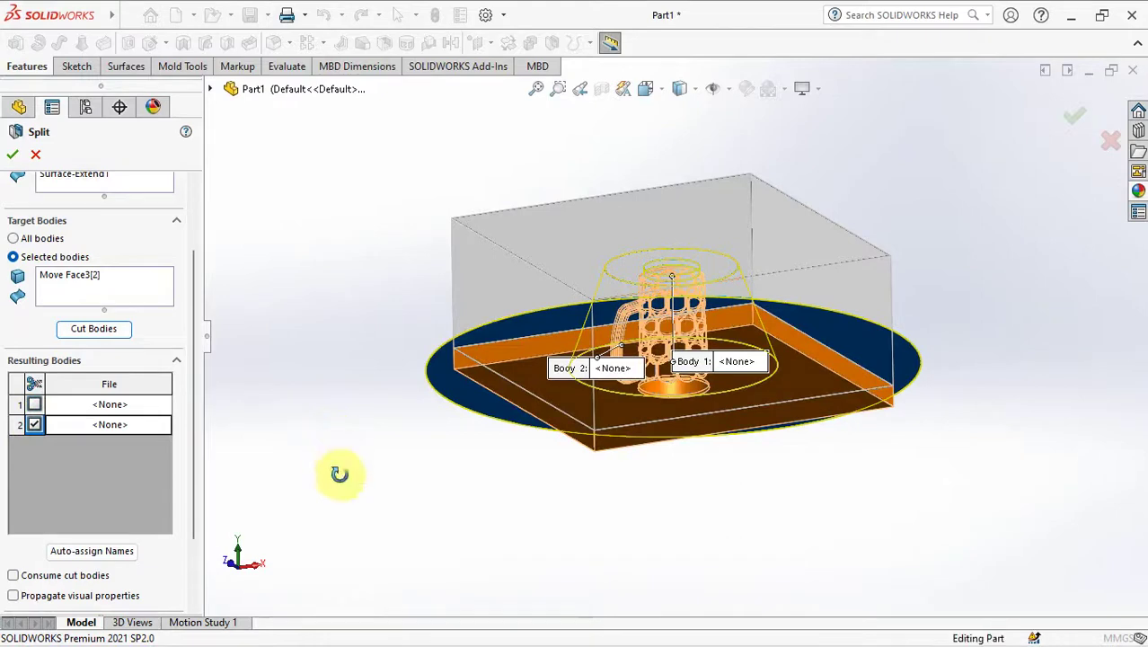
{"action": "middle_click_drag", "start_coordinate": [339, 474], "coordinate": [340, 409]}
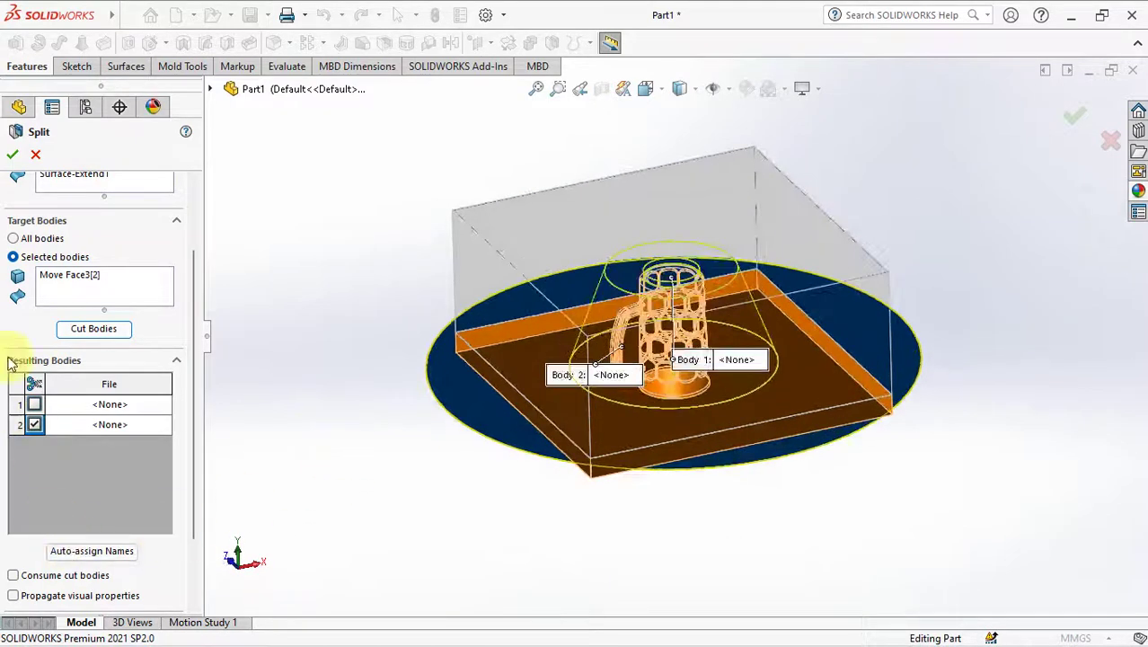
{"action": "left_click", "coordinate": [13, 155]}
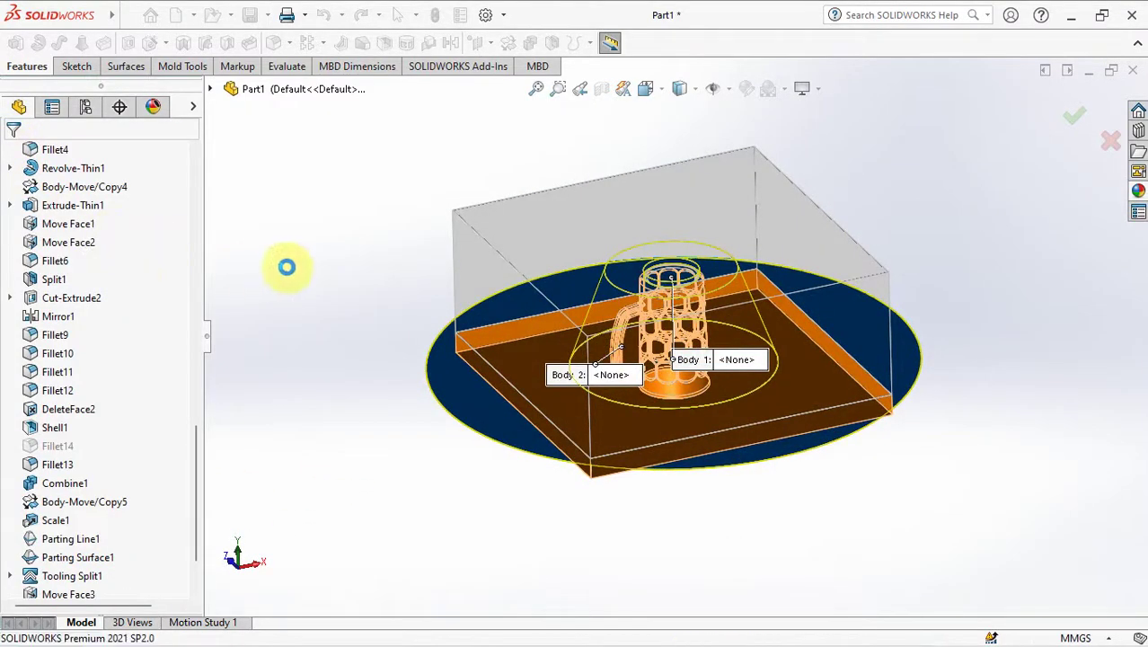
Hide the Surface-Revolve3 cone surface body
{"action": "left_click", "coordinate": [451, 404]}
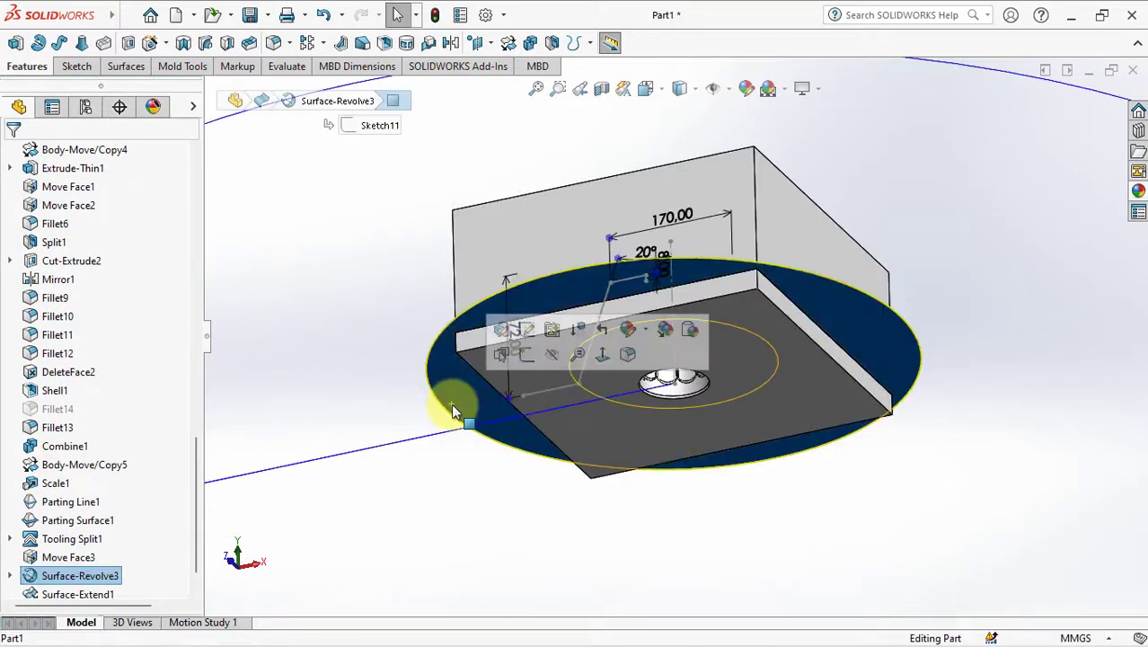
{"action": "left_click", "coordinate": [550, 358]}
{"action": "middle_click_drag", "start_coordinate": [378, 341], "coordinate": [364, 488]}
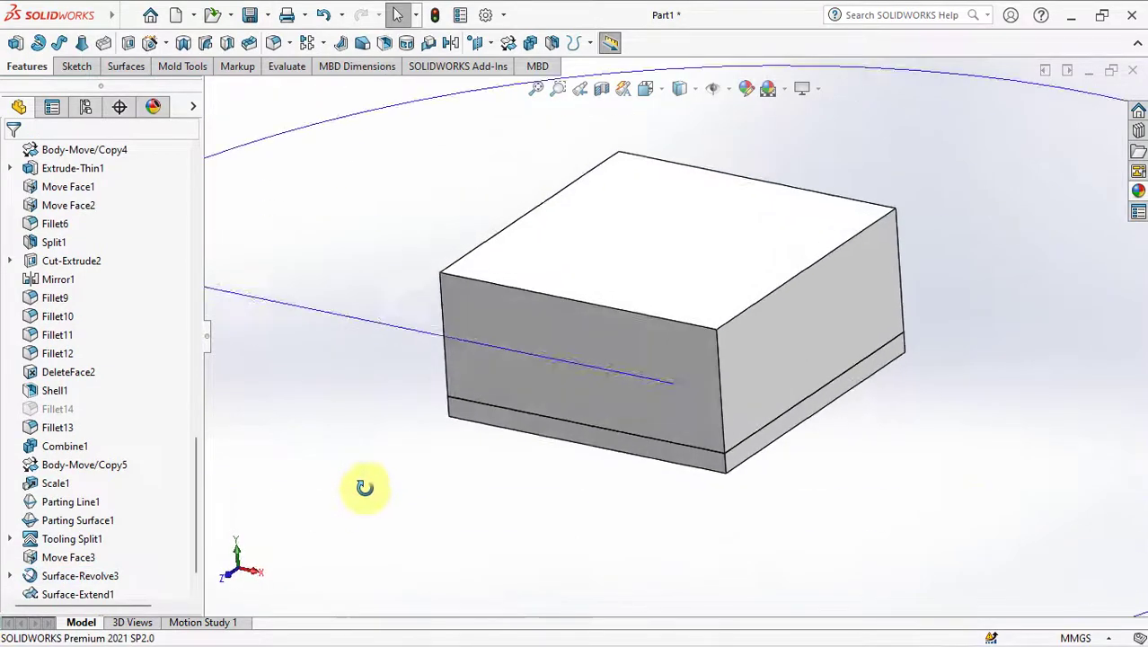
{"action": "key", "text": "z"}
Inspect a front-plane section cutaway, switch to Front view, and select Front Plane
{"action": "left_click", "coordinate": [601, 90]}
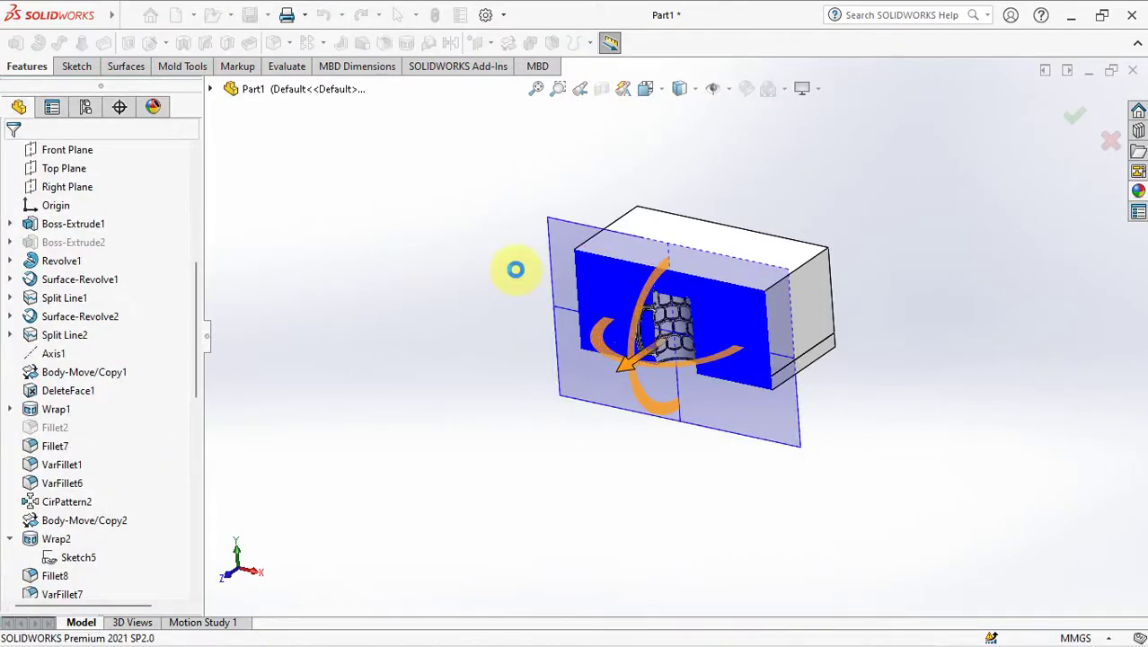
{"action": "mouse_move", "coordinate": [515, 270]}
{"action": "middle_mouse_down"}
{"action": "mouse_move", "coordinate": [559, 320]}
{"action": "mouse_move", "coordinate": [568, 367]}
{"action": "middle_mouse_up"}
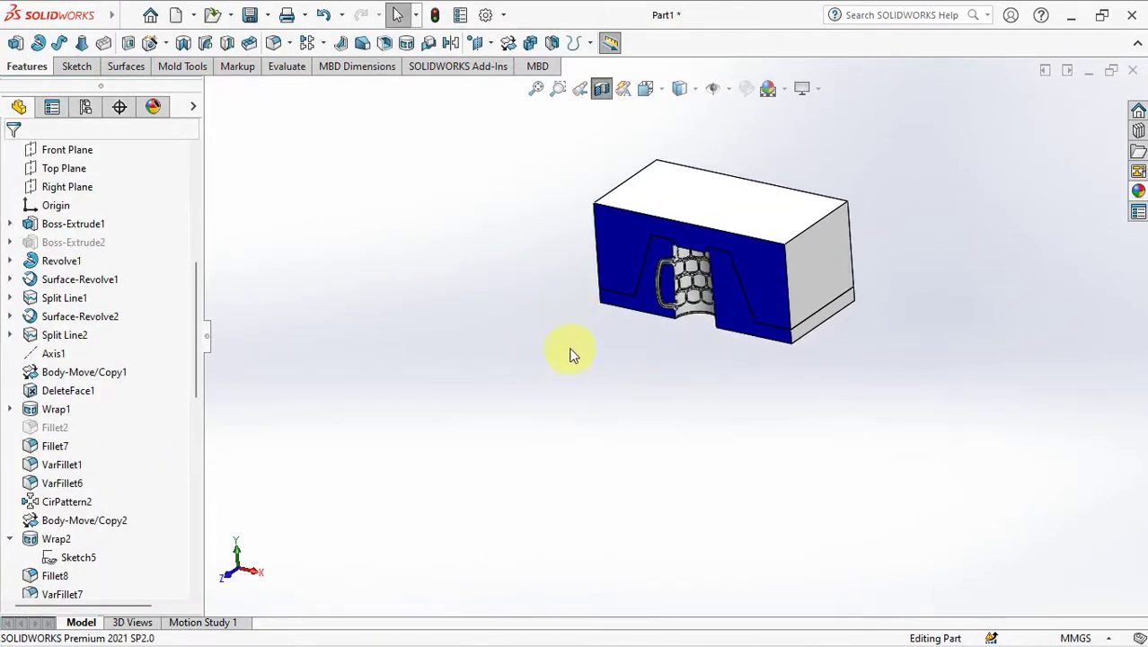
{"action": "key", "text": "ctrl+1"}
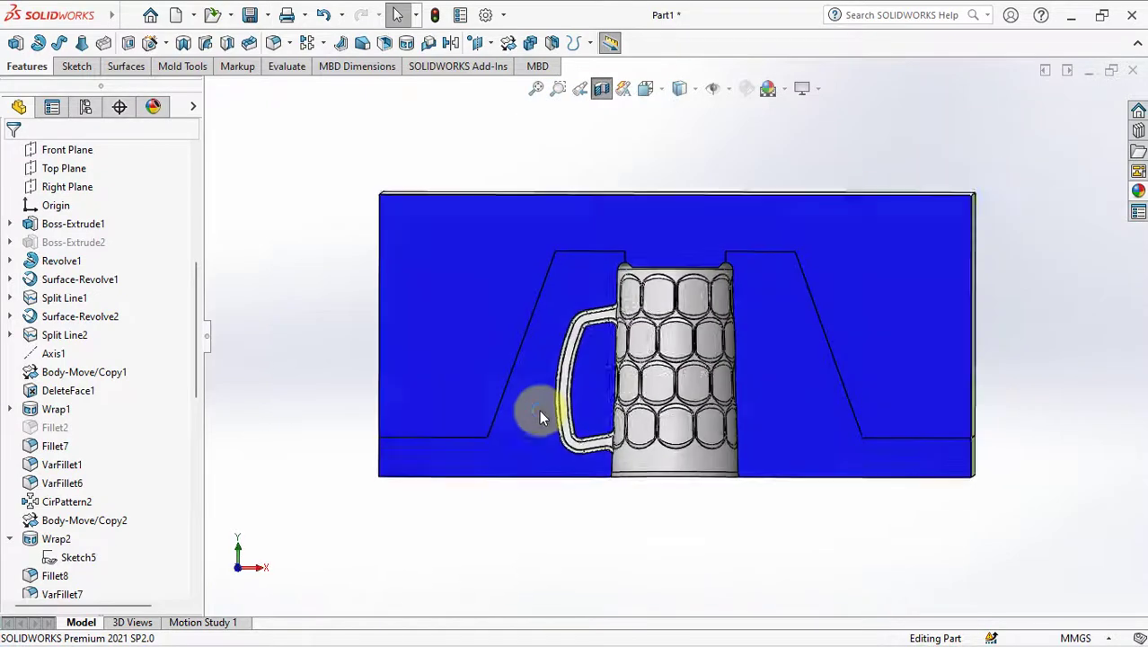
{"action": "scroll", "coordinate": [674, 423], "scroll_direction": "down", "scroll_amount": 3}
{"action": "scroll", "coordinate": [674, 422], "scroll_direction": "up", "scroll_amount": 1}
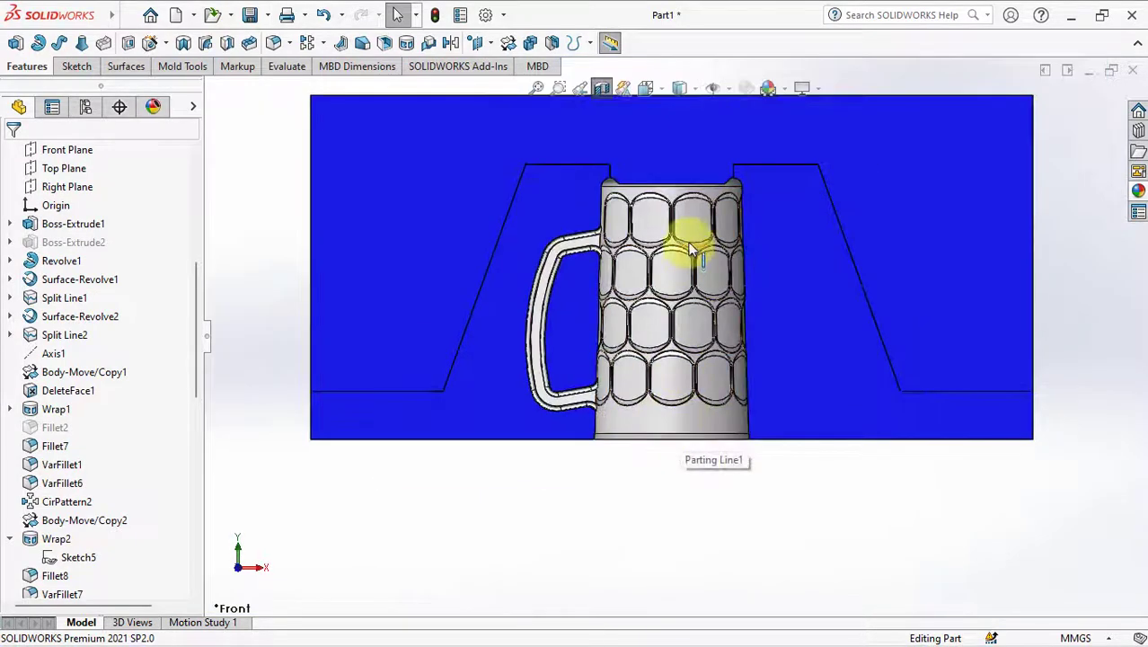
{"action": "left_click", "coordinate": [602, 90]}
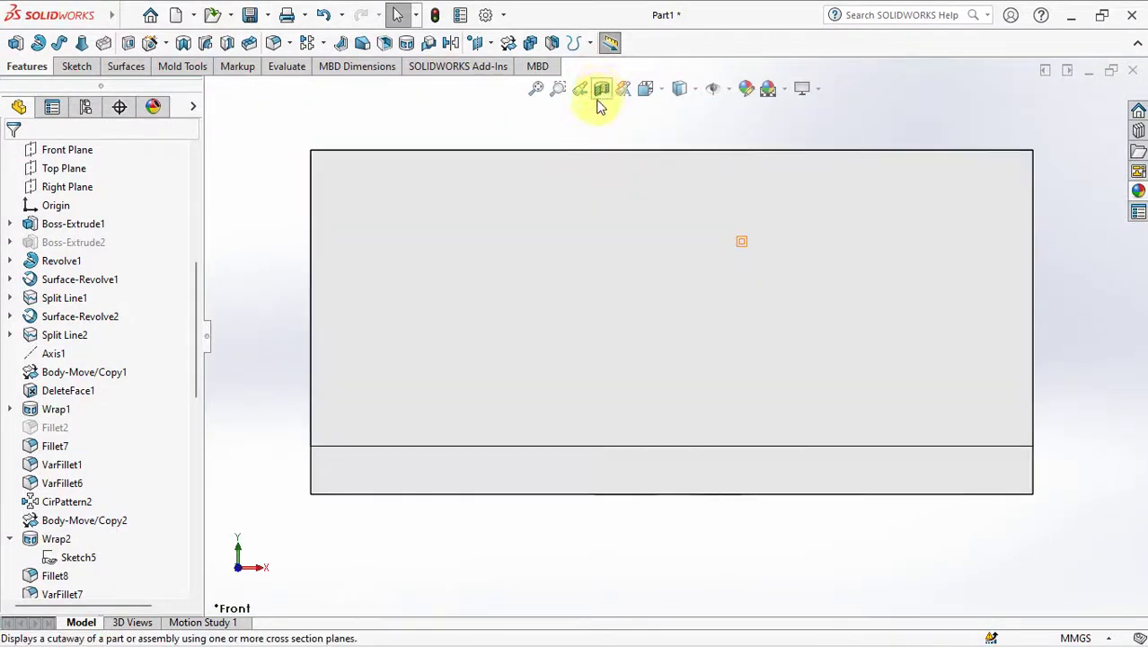
{"action": "left_click_drag", "start_coordinate": [197, 372], "coordinate": [206, 299]}
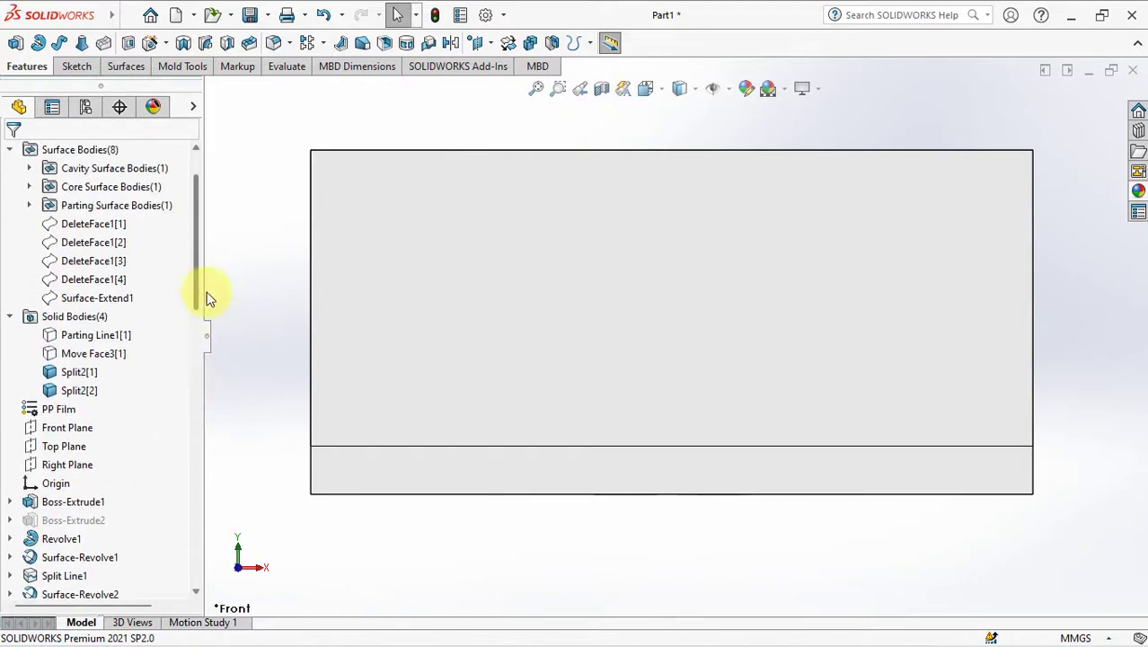
{"action": "left_click", "coordinate": [54, 431]}
Start a sketch on Front Plane and draw a corner rectangle beside the cone's sloped edge
{"action": "left_click", "coordinate": [72, 411]}
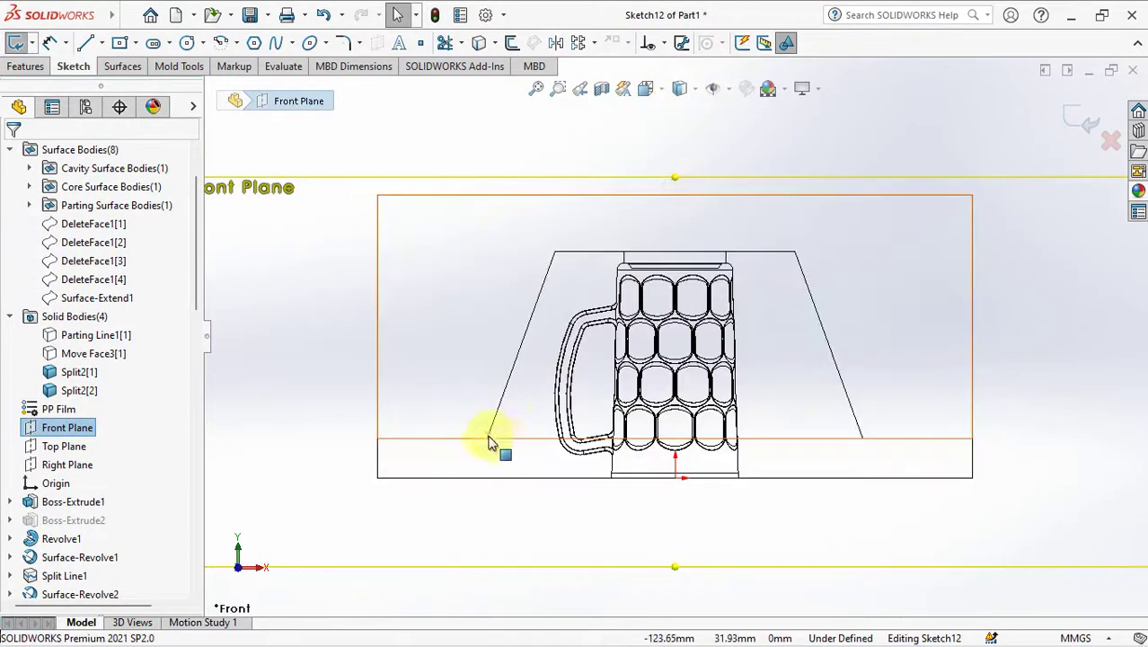
{"action": "mouse_move", "coordinate": [487, 440]}
{"action": "middle_mouse_down", "text": "shift"}
{"action": "mouse_move", "coordinate": [448, 428]}
{"action": "mouse_move", "coordinate": [461, 402]}
{"action": "mouse_move", "coordinate": [459, 329]}
{"action": "mouse_move", "coordinate": [554, 377]}
{"action": "mouse_move", "coordinate": [704, 360]}
{"action": "middle_mouse_up", "text": "shift"}
{"action": "left_click", "coordinate": [136, 47]}
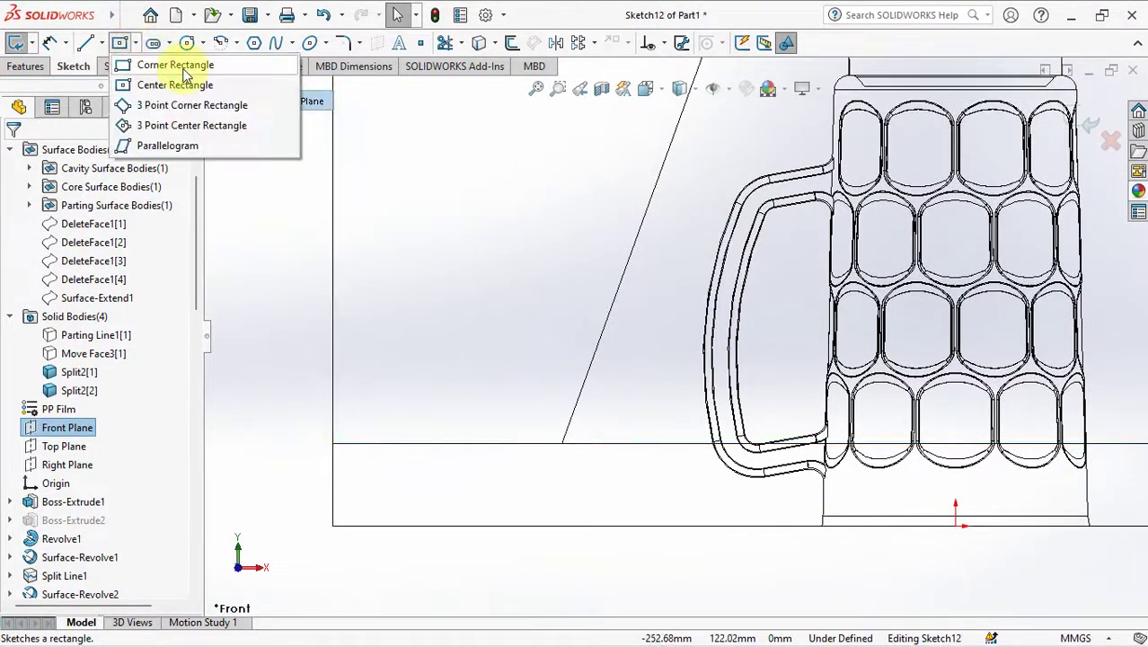
{"action": "left_click", "coordinate": [179, 61]}
{"action": "left_click", "coordinate": [538, 445]}
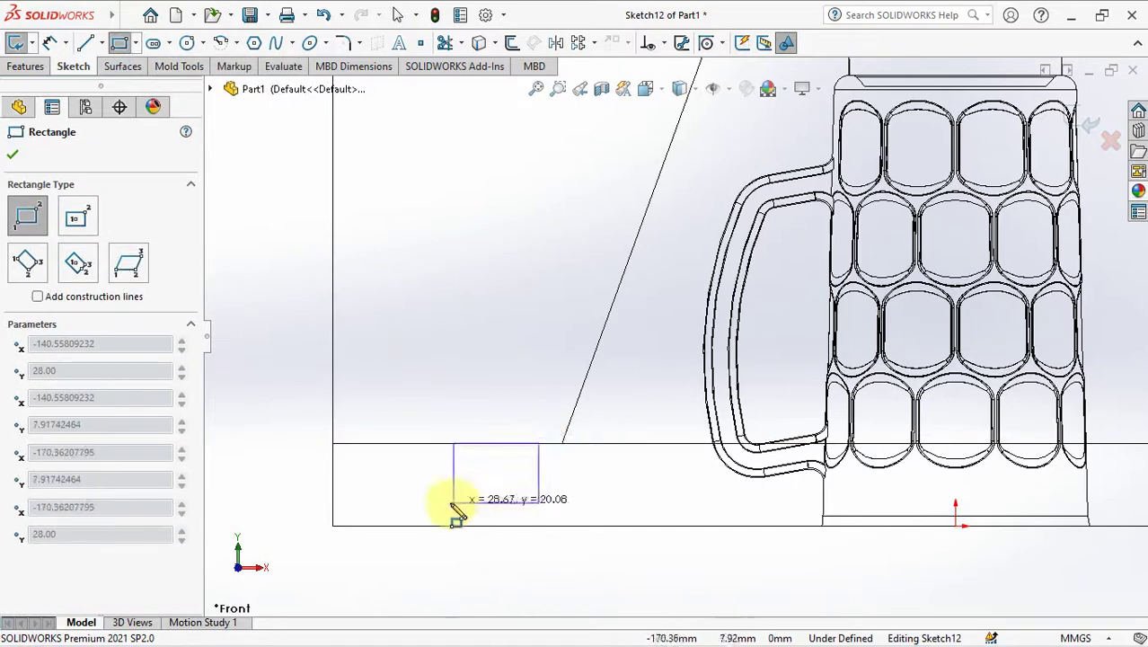
{"action": "left_click", "coordinate": [473, 504]}
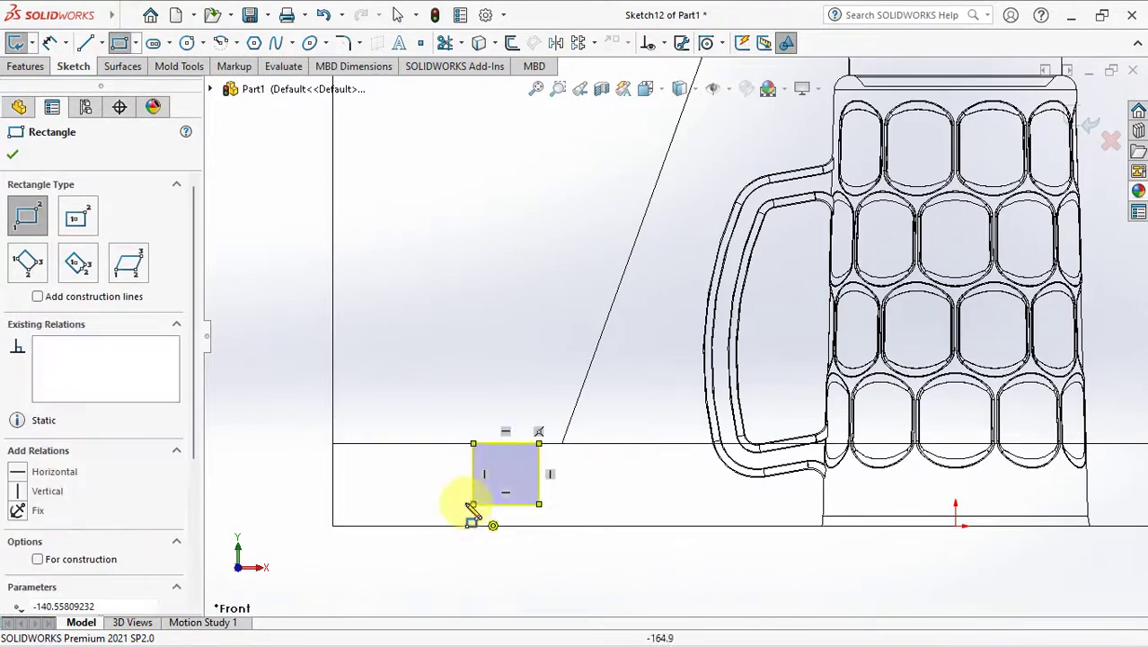
{"action": "left_click", "coordinate": [13, 155]}
Dimension the rectangle 23 mm wide and 20 mm tall
{"action": "left_click", "coordinate": [49, 45]}
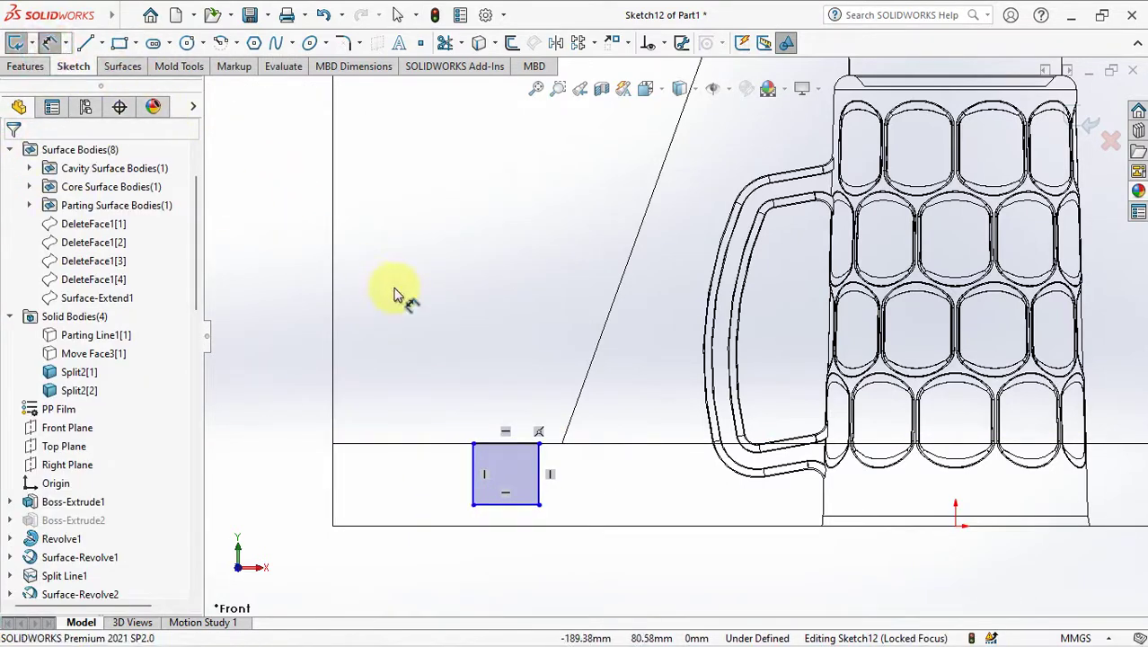
{"action": "left_click", "coordinate": [518, 503]}
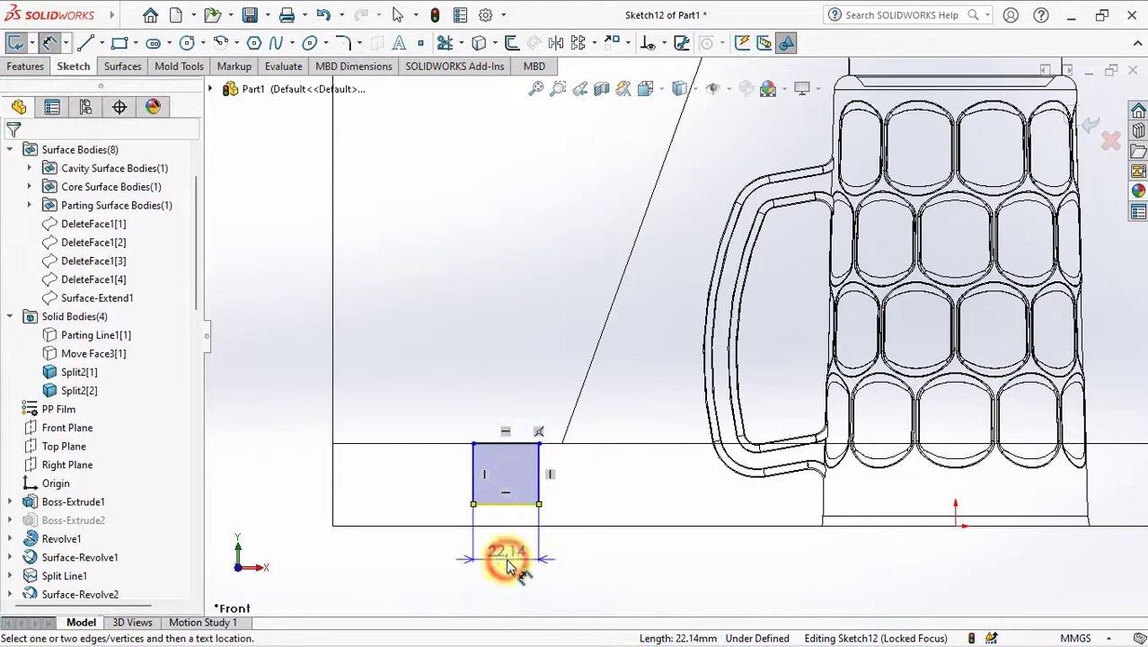
{"action": "left_click", "coordinate": [505, 565]}
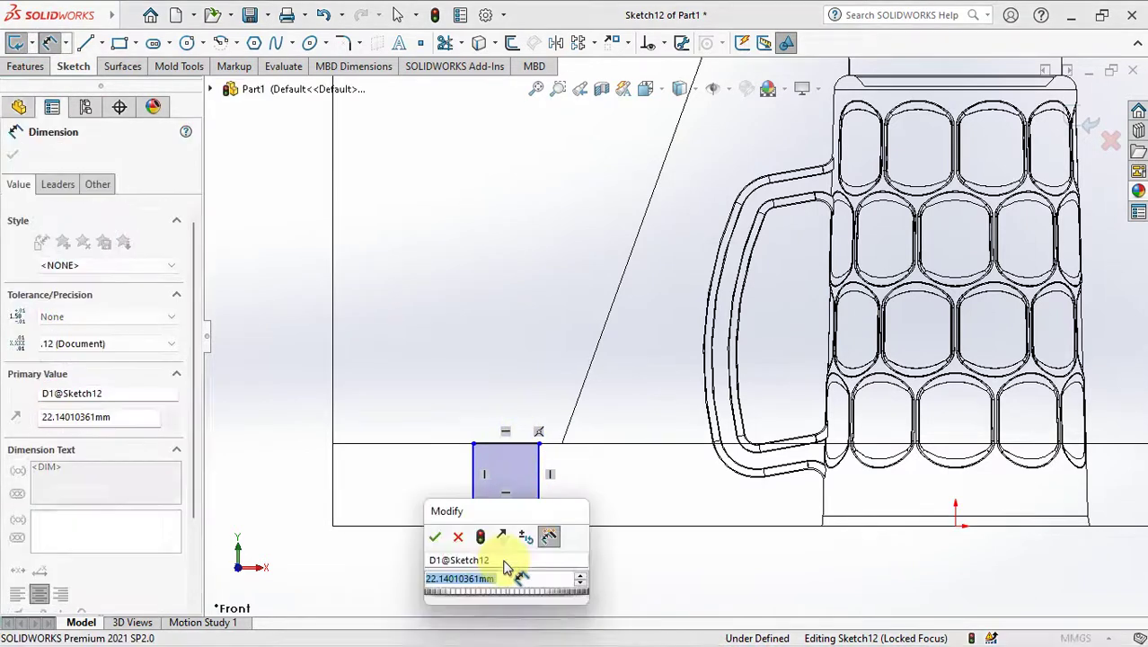
{"action": "left_click", "coordinate": [439, 534]}
{"action": "left_click", "coordinate": [474, 490]}
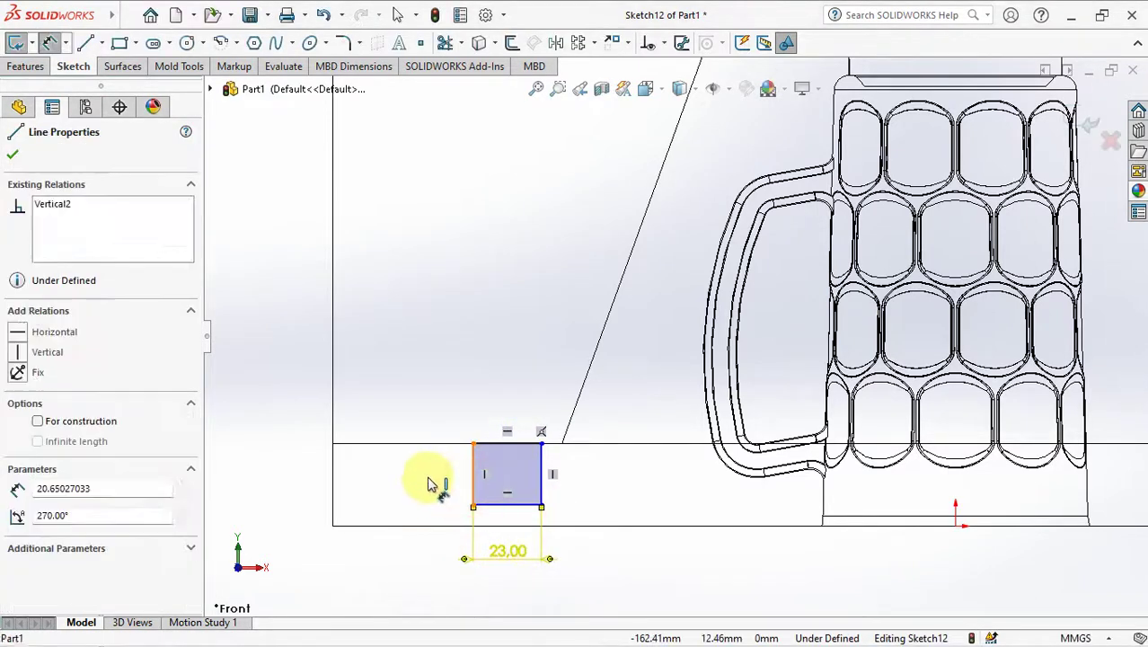
{"action": "left_click", "coordinate": [431, 485]}
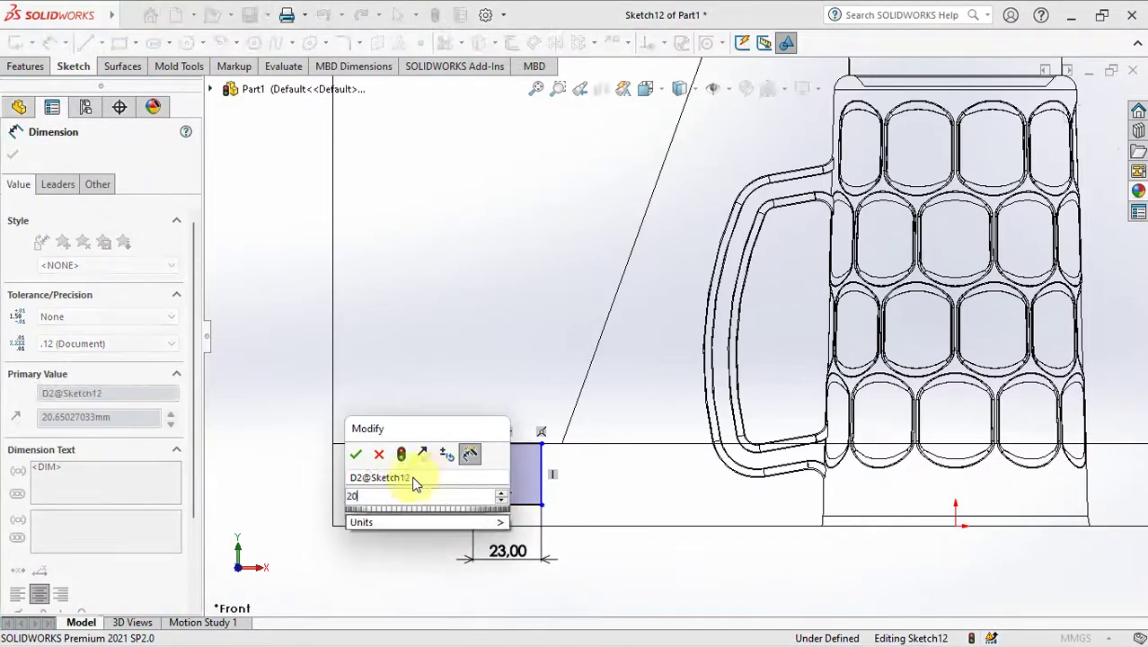
{"action": "left_click", "coordinate": [356, 453]}
{"action": "left_click", "coordinate": [277, 422]}
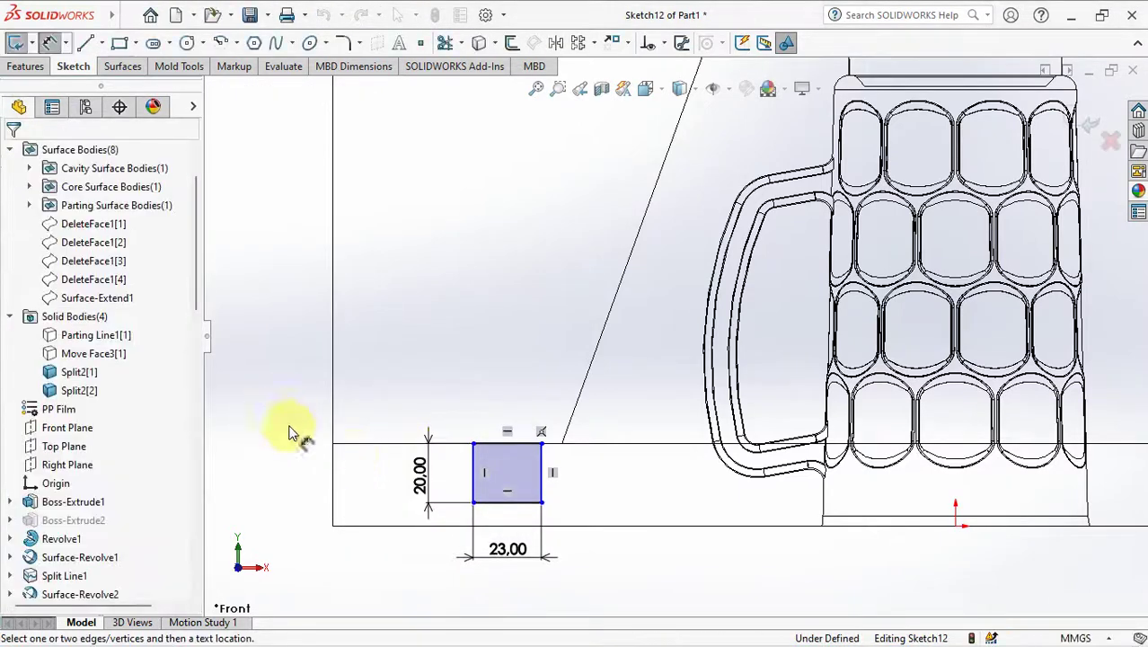
Place the rectangle's top corner 2 mm from the sloped cone edge
{"action": "left_click", "coordinate": [542, 463]}
{"action": "left_click", "coordinate": [559, 443]}
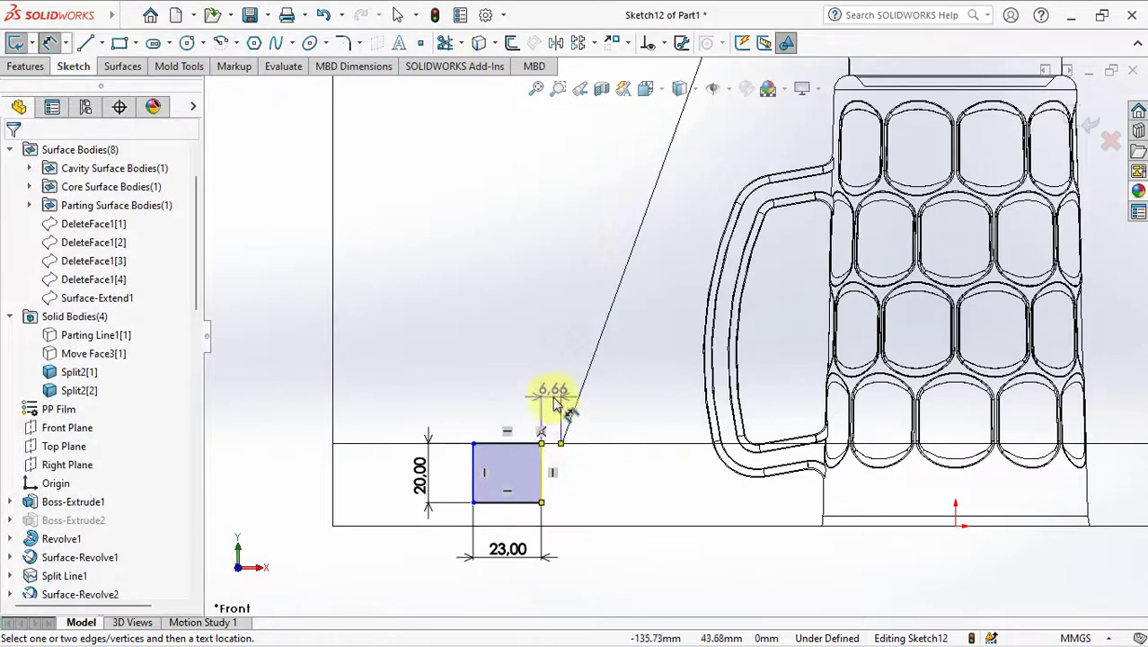
{"action": "left_click", "coordinate": [555, 404]}
{"action": "type", "text": "2"}
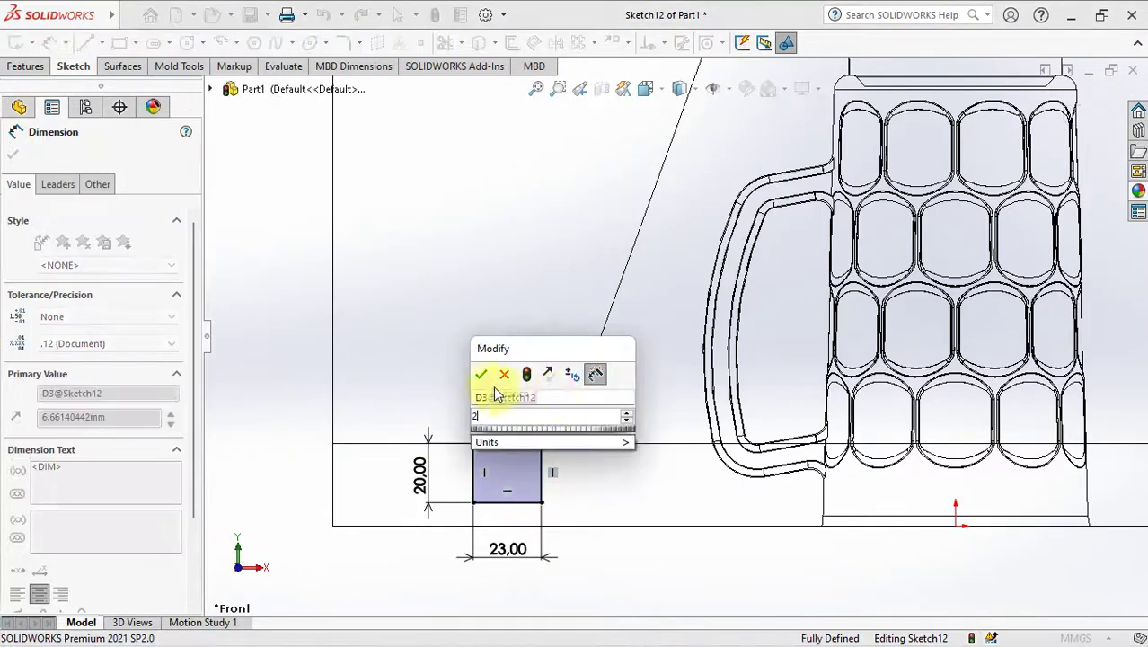
{"action": "left_click", "coordinate": [480, 376]}
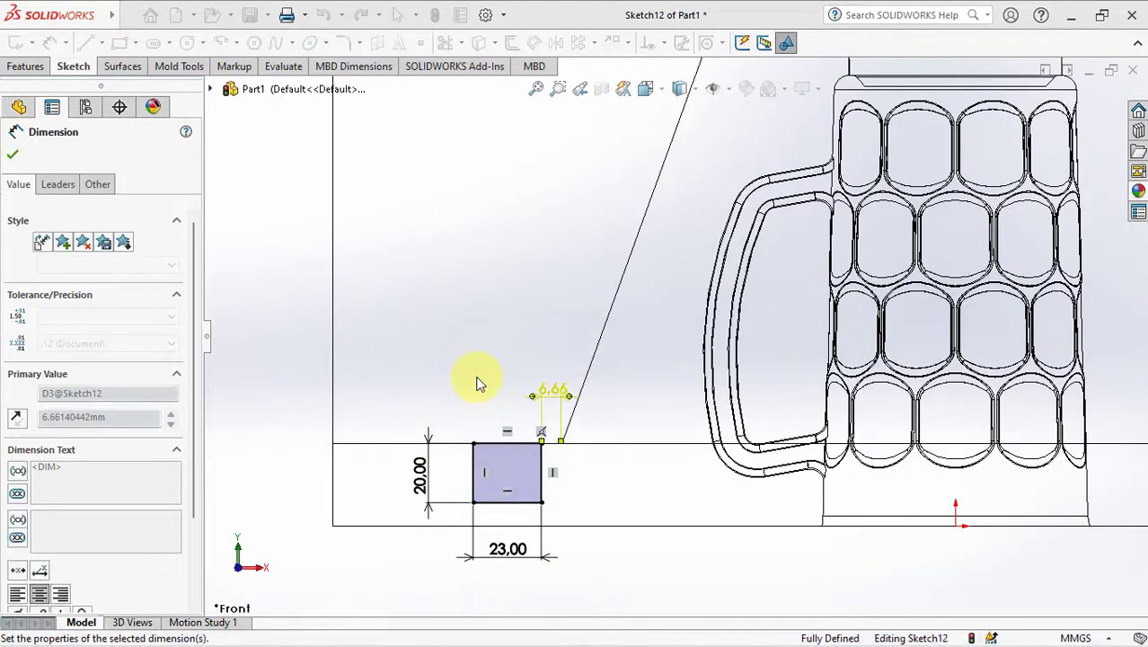
{"action": "left_click", "coordinate": [288, 355]}
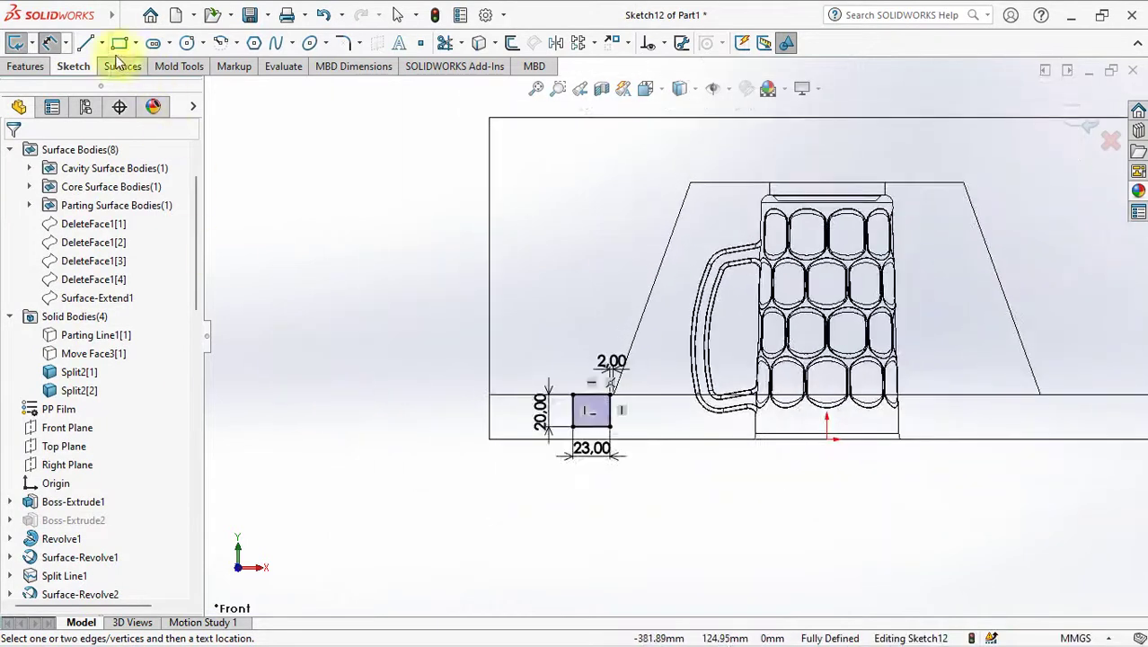
{"action": "left_click", "coordinate": [101, 43]}
Draw a vertical construction centerline up from the origin to the block's top edge
{"action": "left_click", "coordinate": [675, 477]}
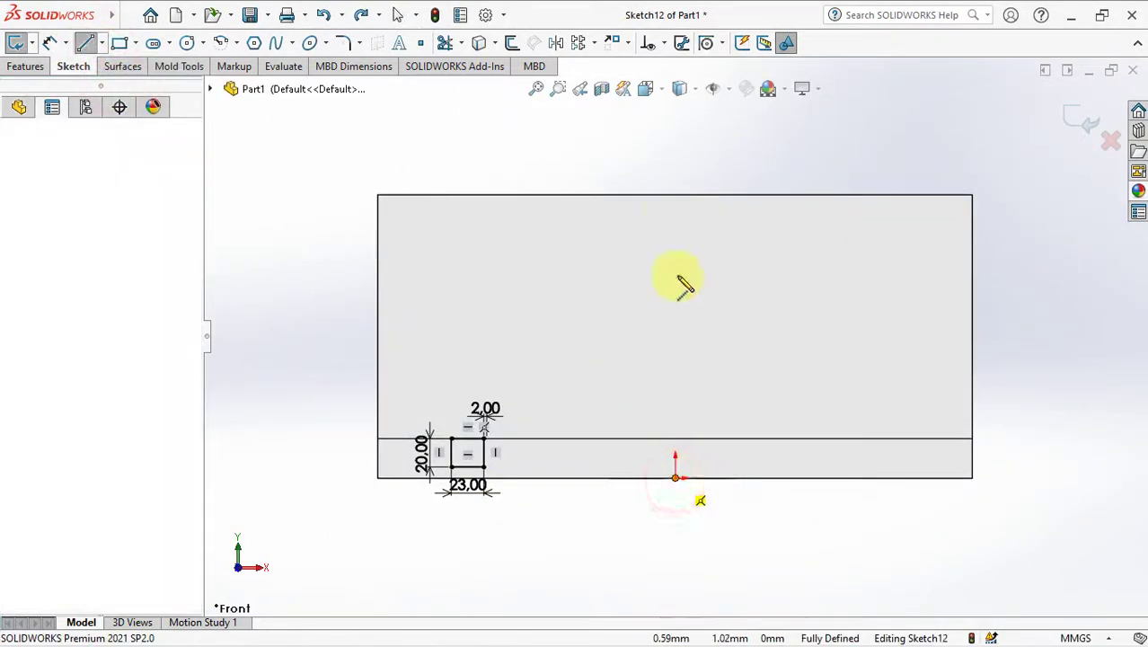
{"action": "left_click", "coordinate": [675, 195]}
{"action": "right_click", "coordinate": [697, 216]}
{"action": "left_click", "coordinate": [724, 236]}
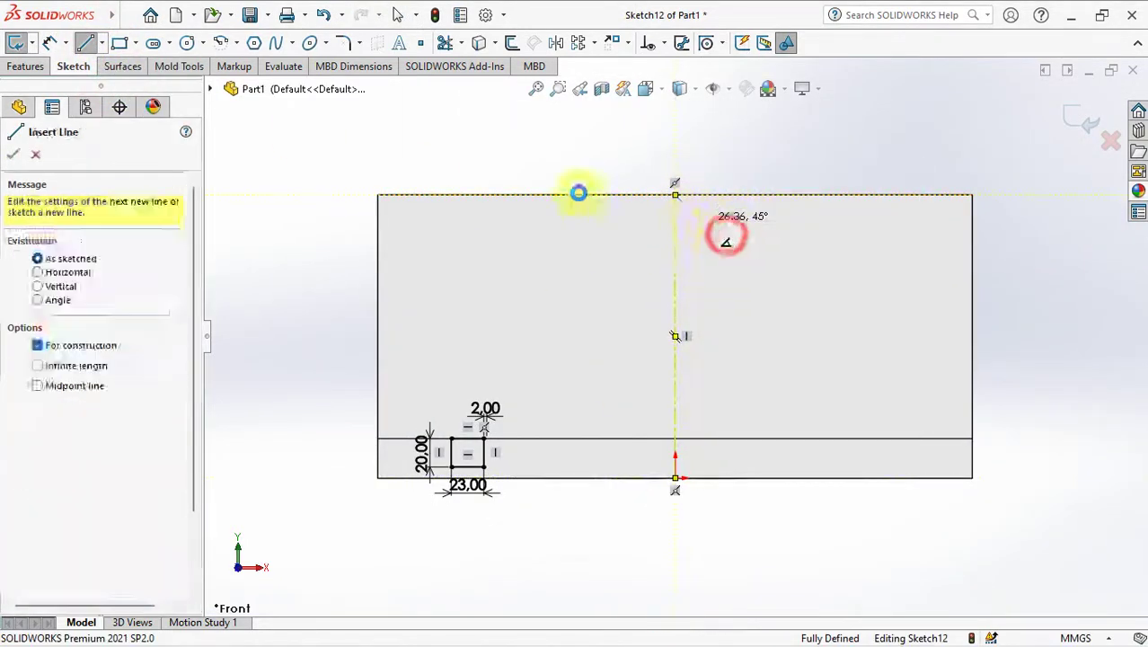
{"action": "key", "text": "Escape"}
Draw a short vertical stem line from the rectangle's bottom edge down to the block's bottom
{"action": "left_click", "coordinate": [87, 50]}
{"action": "scroll", "coordinate": [503, 485], "scroll_direction": "down", "scroll_amount": 3}
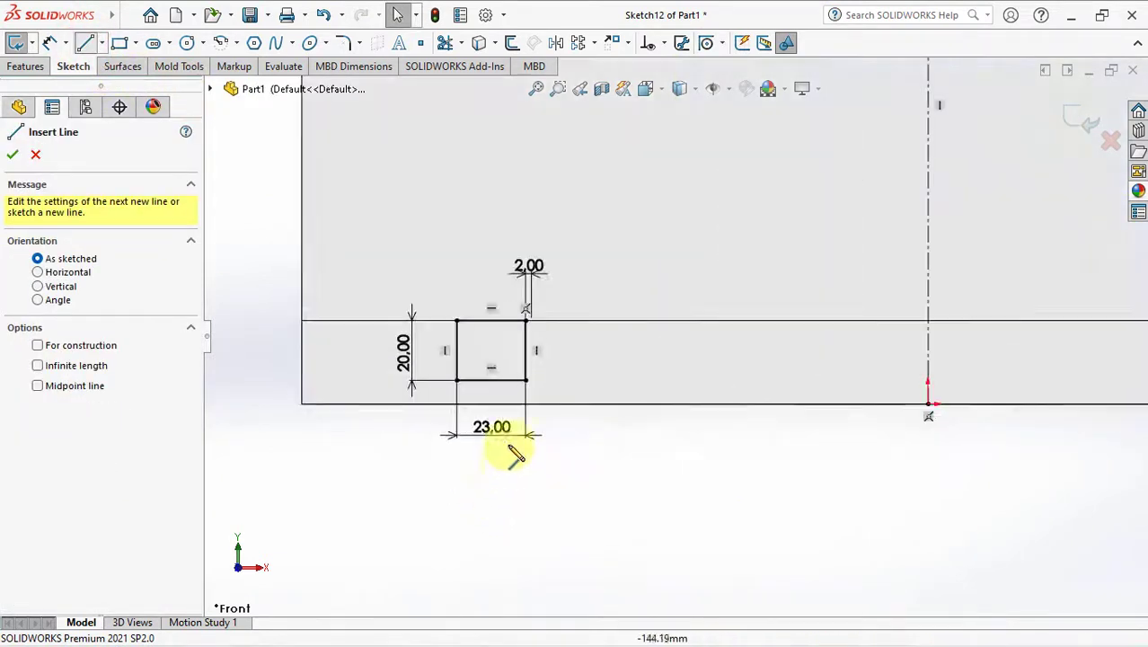
{"action": "scroll", "coordinate": [507, 422], "scroll_direction": "down", "scroll_amount": 2}
{"action": "left_click", "coordinate": [523, 279]}
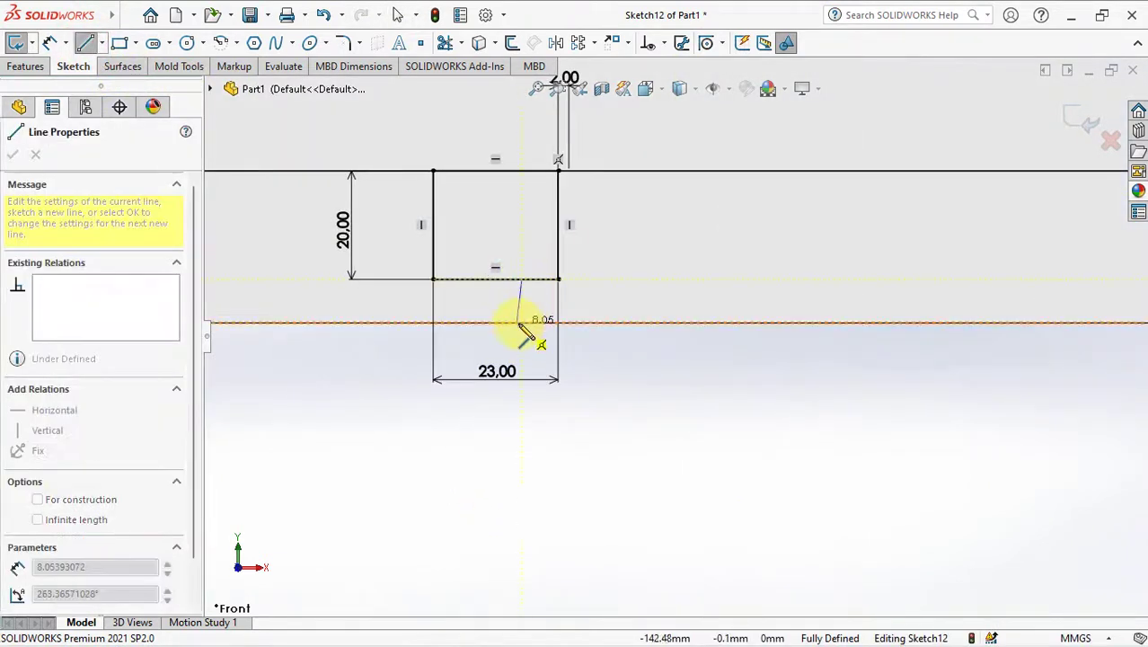
{"action": "left_click", "coordinate": [522, 324]}
{"action": "key", "text": "Escape"}
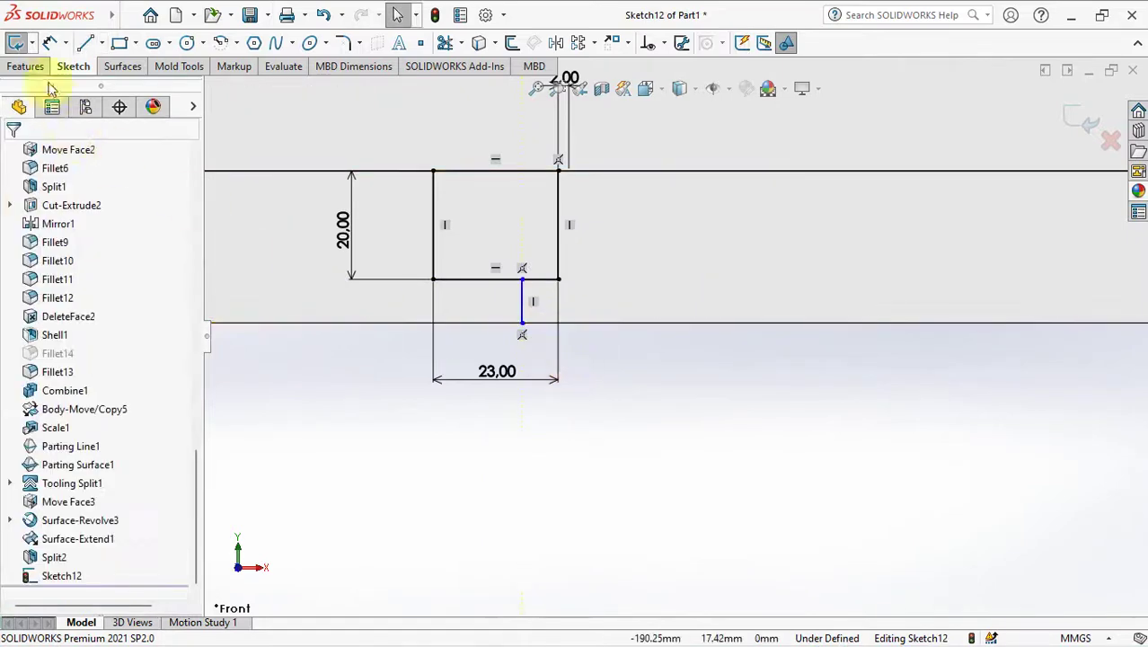
Dimension the stem line 8 mm from the rectangle's right edge
{"action": "left_click", "coordinate": [522, 300]}
{"action": "left_click", "coordinate": [558, 256]}
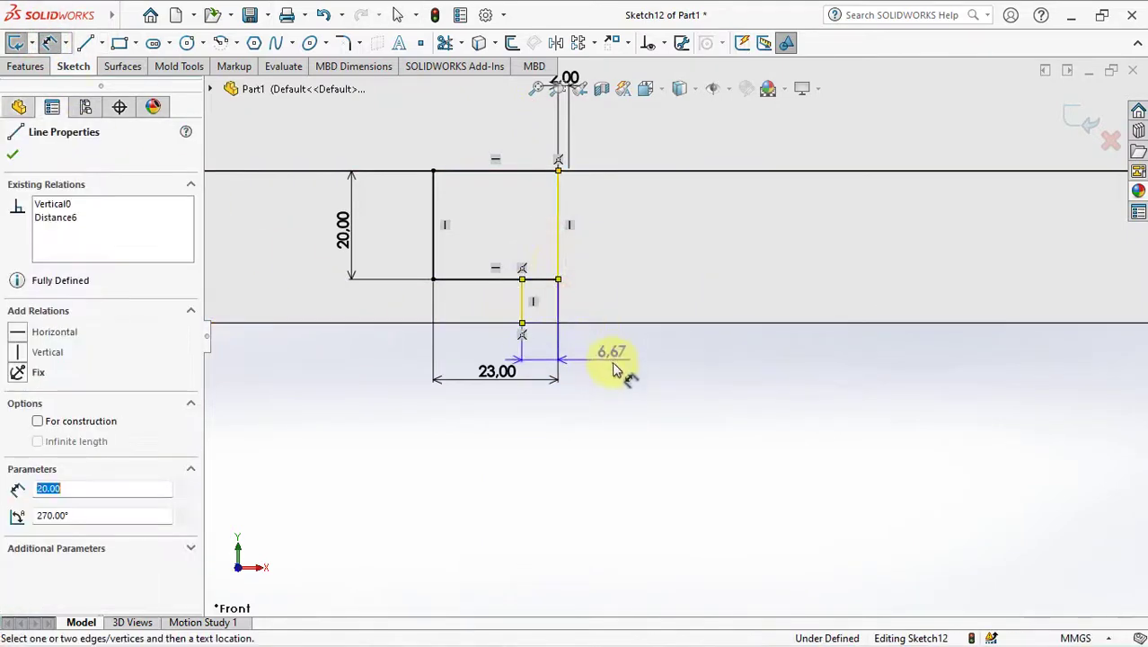
{"action": "left_click", "coordinate": [614, 368]}
{"action": "type", "text": "8"}
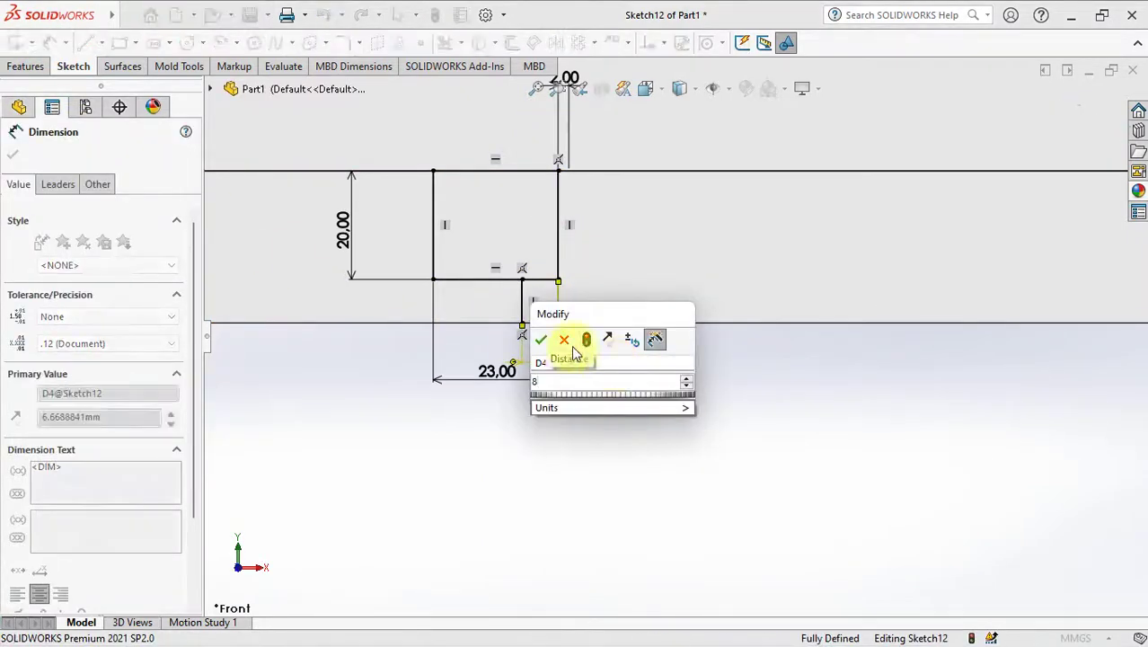
{"action": "left_click", "coordinate": [542, 338]}
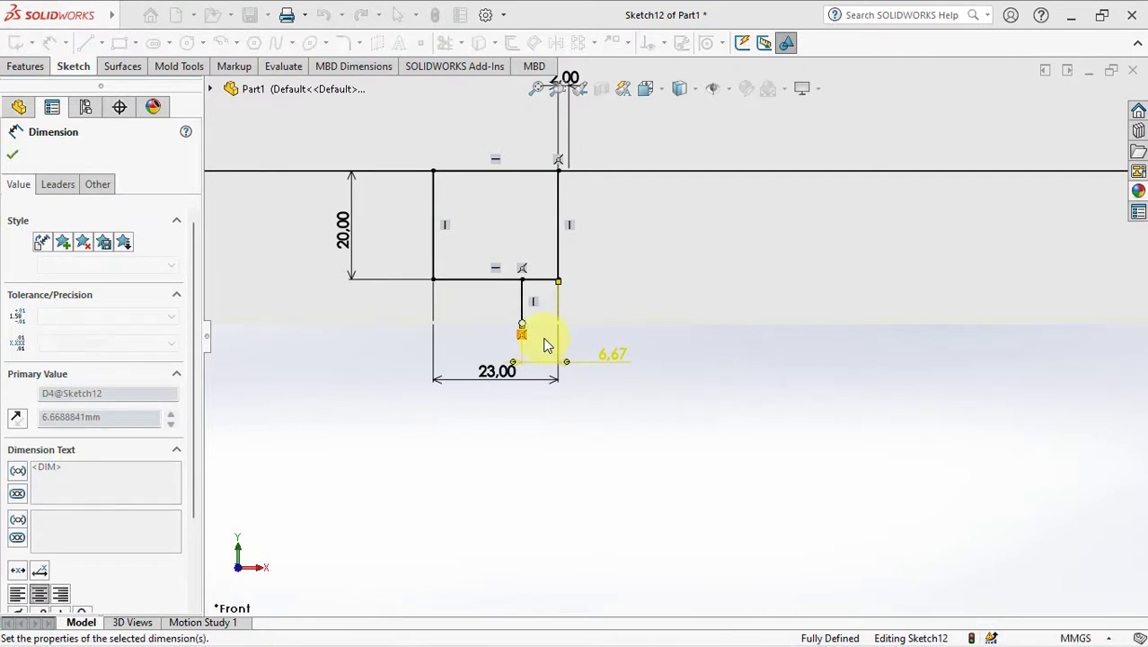
{"action": "left_click", "coordinate": [12, 154]}
{"action": "scroll", "coordinate": [769, 454], "scroll_direction": "up", "scroll_amount": 3}
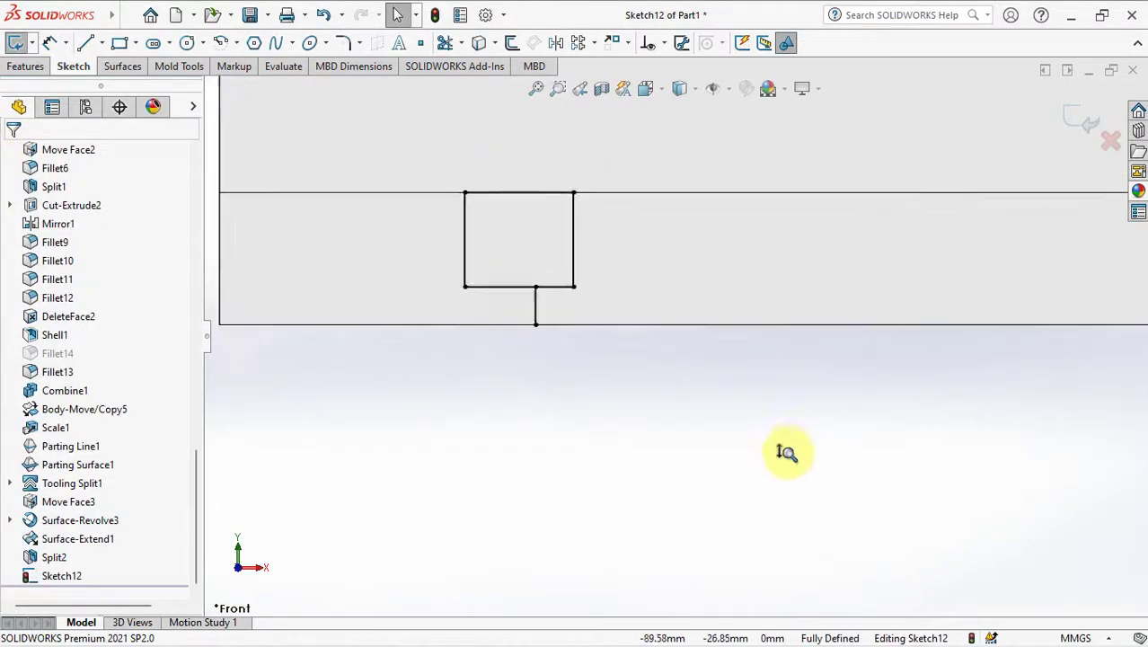
{"action": "scroll", "coordinate": [756, 530], "scroll_direction": "up", "scroll_amount": 3}
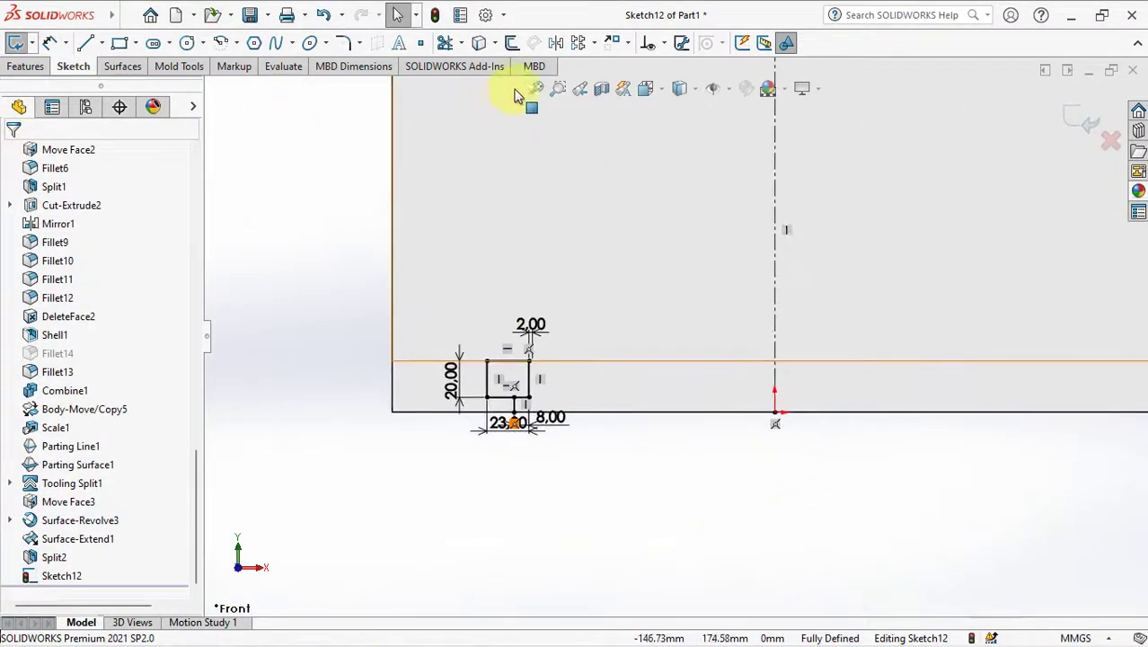
Mirror the rectangle and stem lines about the vertical centerline
{"action": "left_click", "coordinate": [555, 42]}
{"action": "left_click_drag", "start_coordinate": [300, 270], "coordinate": [590, 494]}
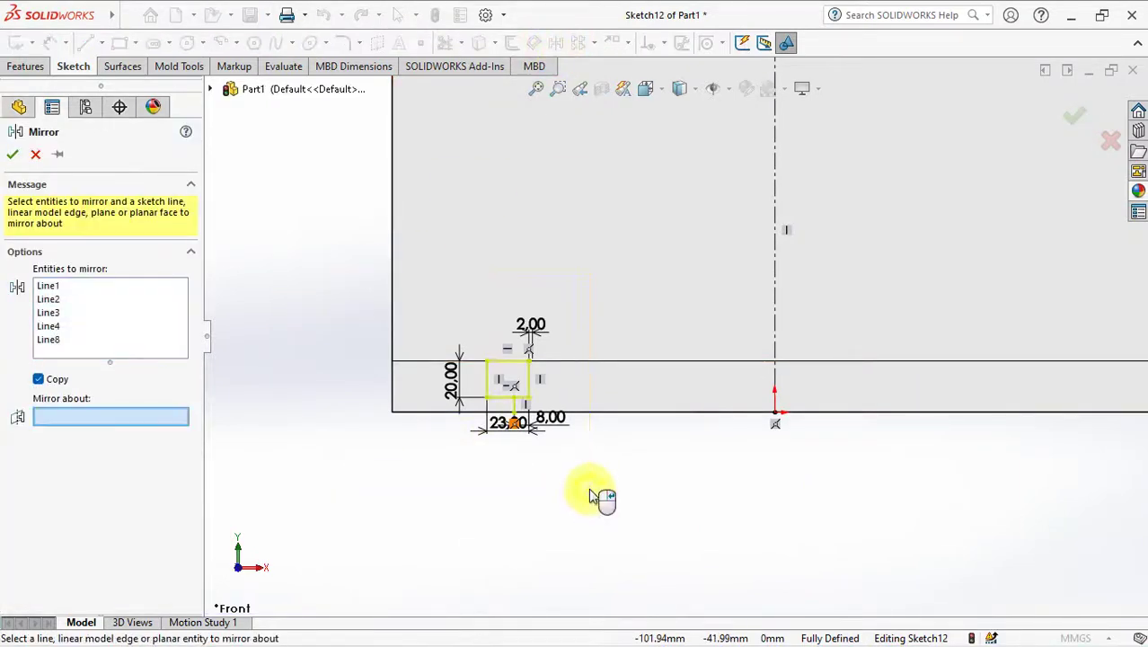
{"action": "left_click", "coordinate": [776, 329]}
{"action": "right_click", "coordinate": [776, 333]}
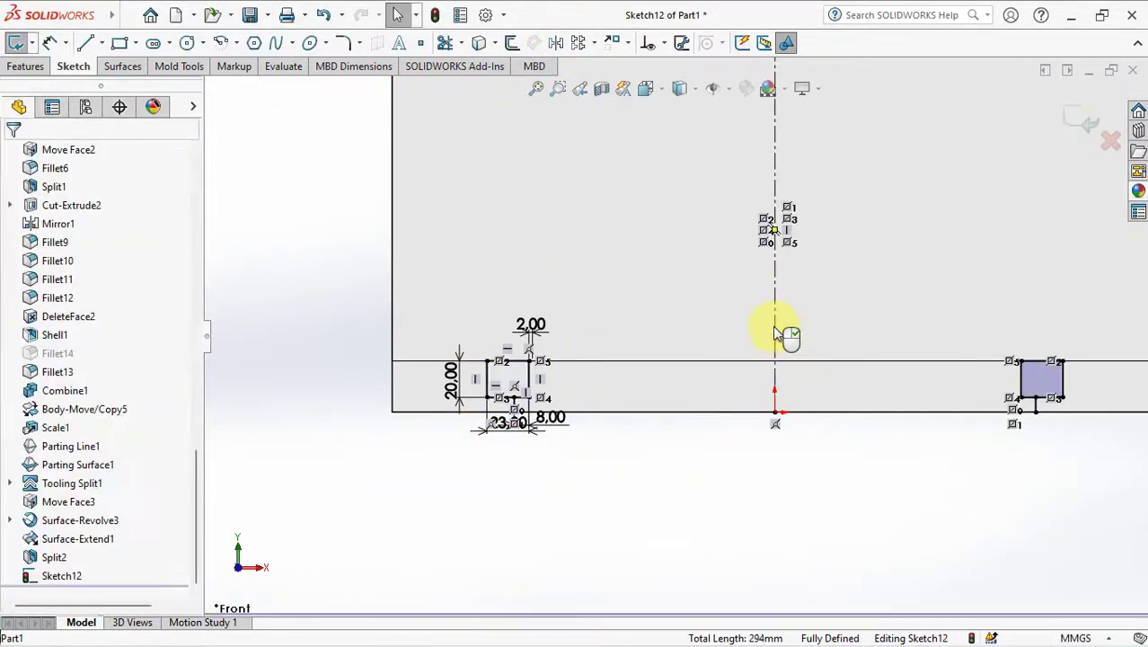
{"action": "middle_click_drag", "start_coordinate": [798, 402], "coordinate": [800, 472], "text": "shift"}
Exit the sketch and hide the outer box body
{"action": "left_click", "coordinate": [1083, 116]}
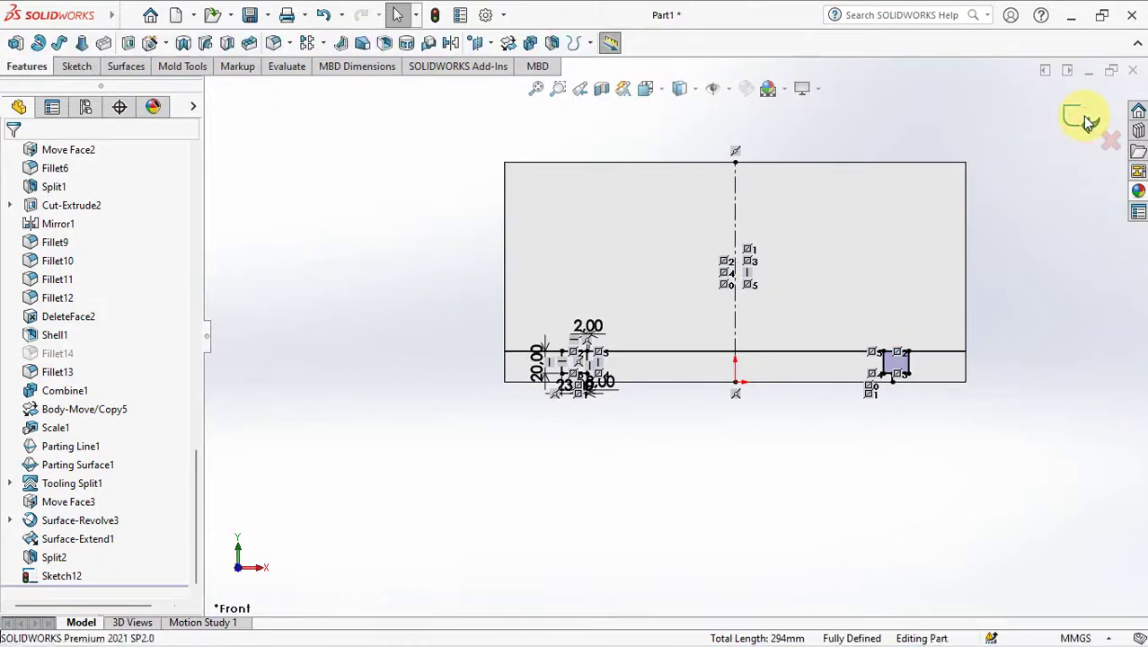
{"action": "left_click", "coordinate": [936, 270]}
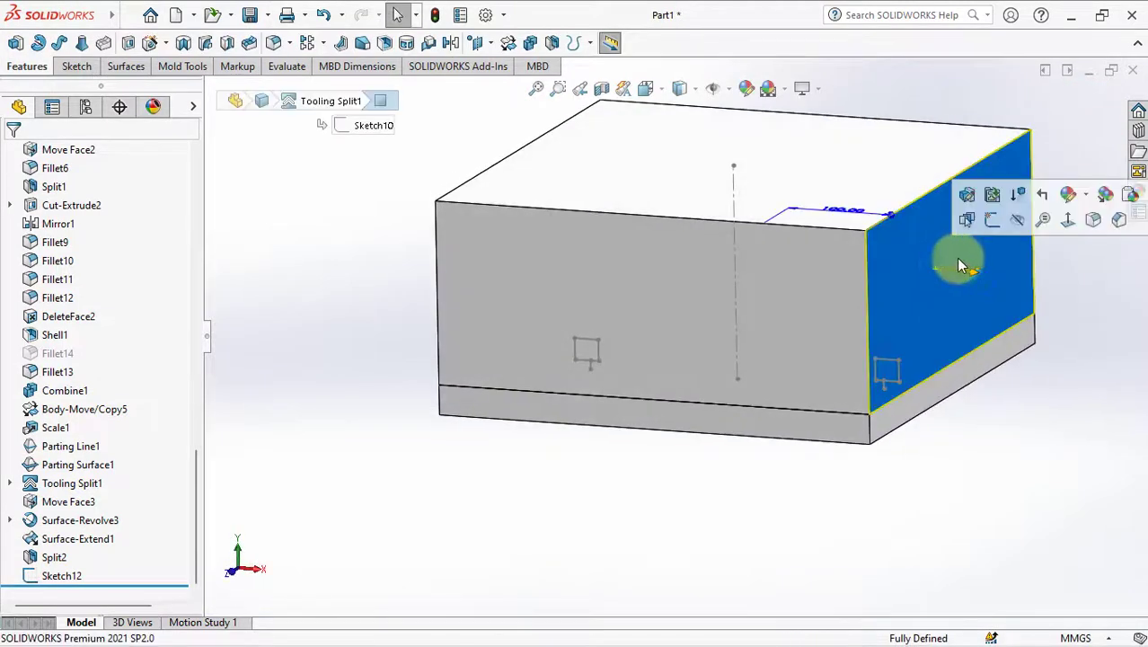
{"action": "left_click", "coordinate": [989, 217]}
{"action": "left_click", "coordinate": [86, 572]}
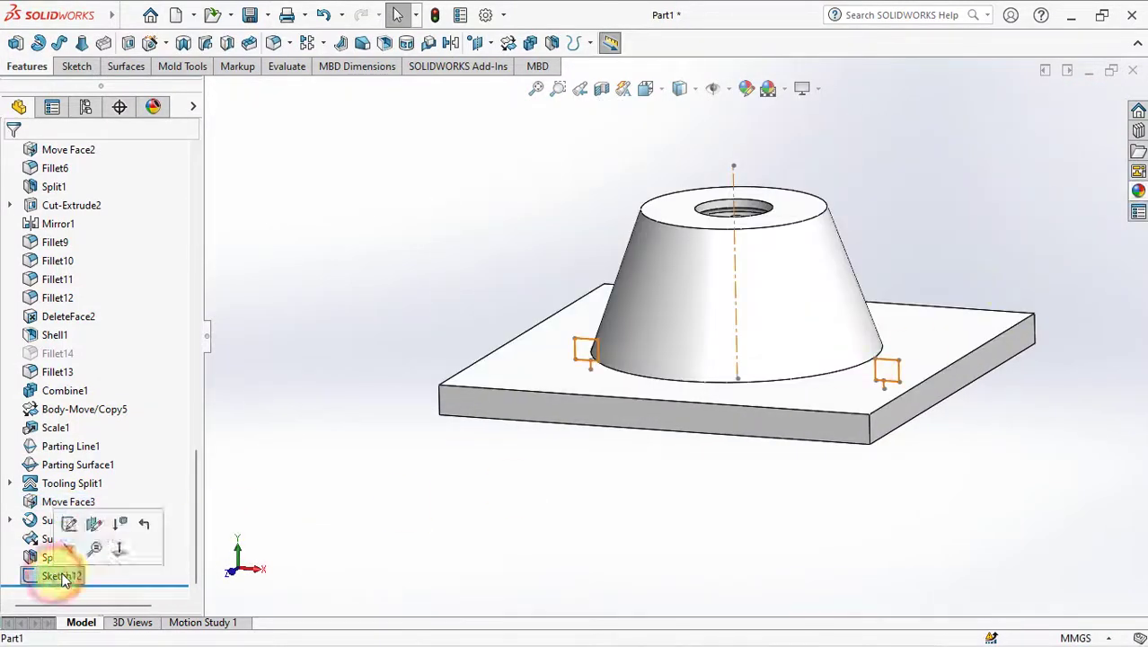
Split body Split2[1] along Sketch12 into five bodies, keeping all five
{"action": "left_click", "coordinate": [552, 43]}
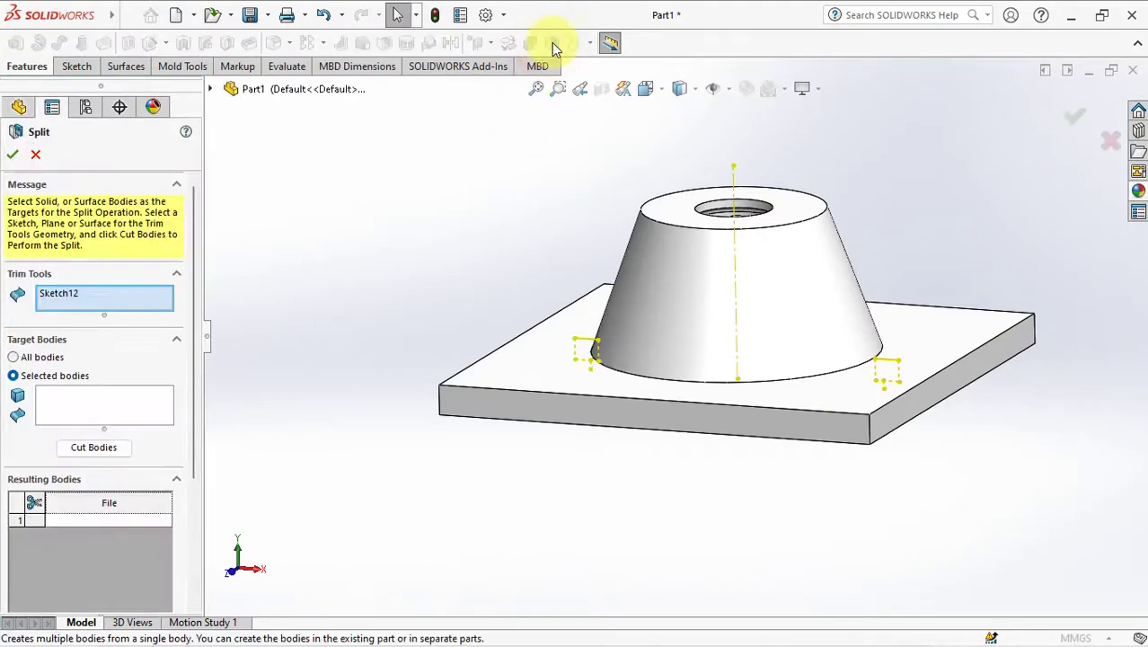
{"action": "left_click", "coordinate": [112, 404]}
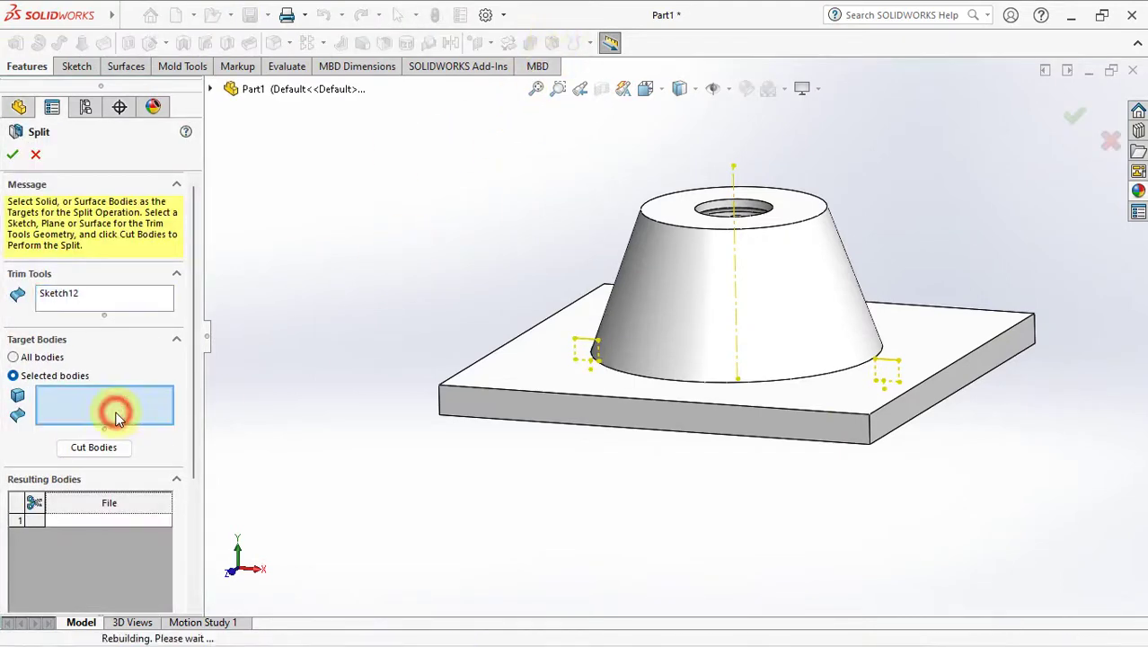
{"action": "left_click", "coordinate": [623, 419]}
{"action": "left_click", "coordinate": [79, 452]}
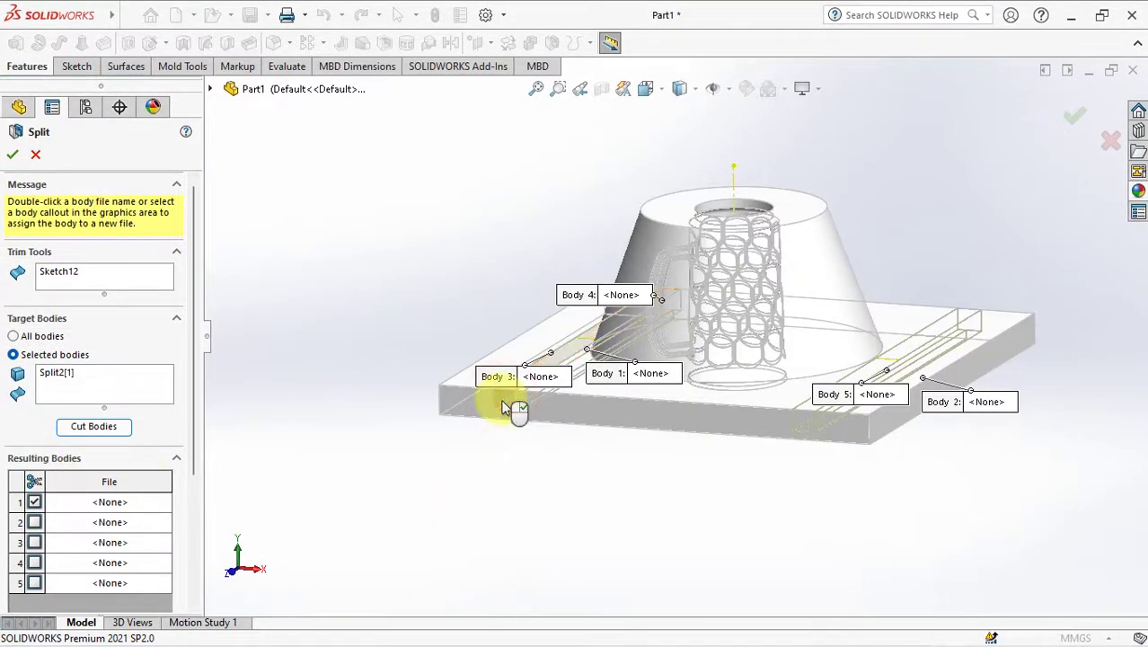
{"action": "left_click", "coordinate": [802, 429]}
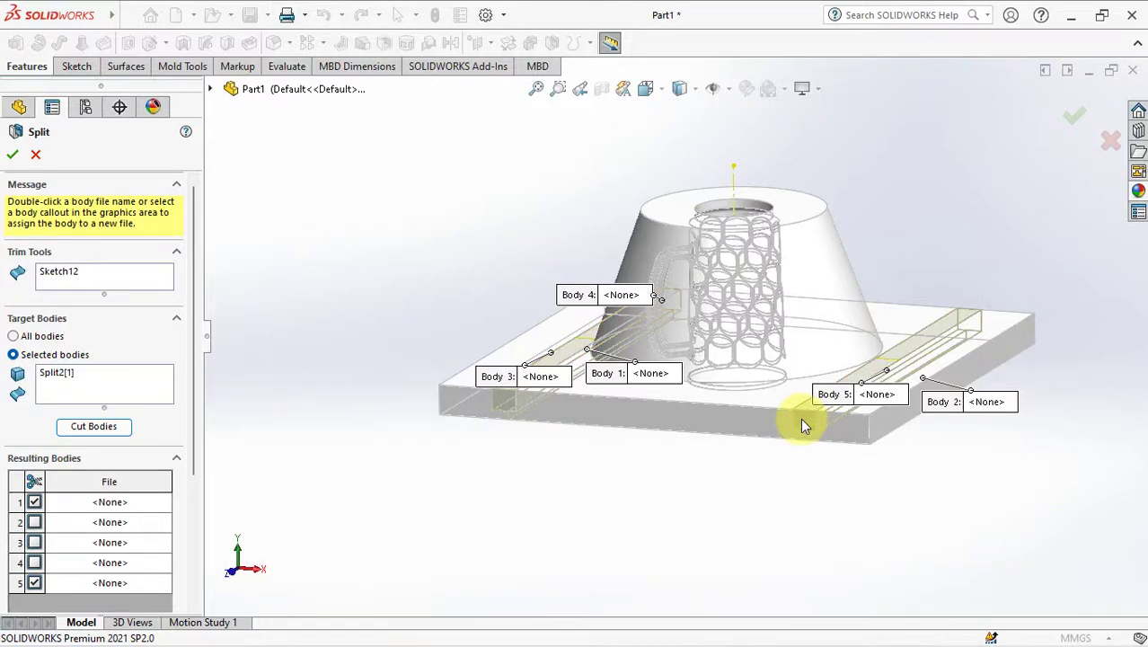
{"action": "left_click", "coordinate": [647, 412]}
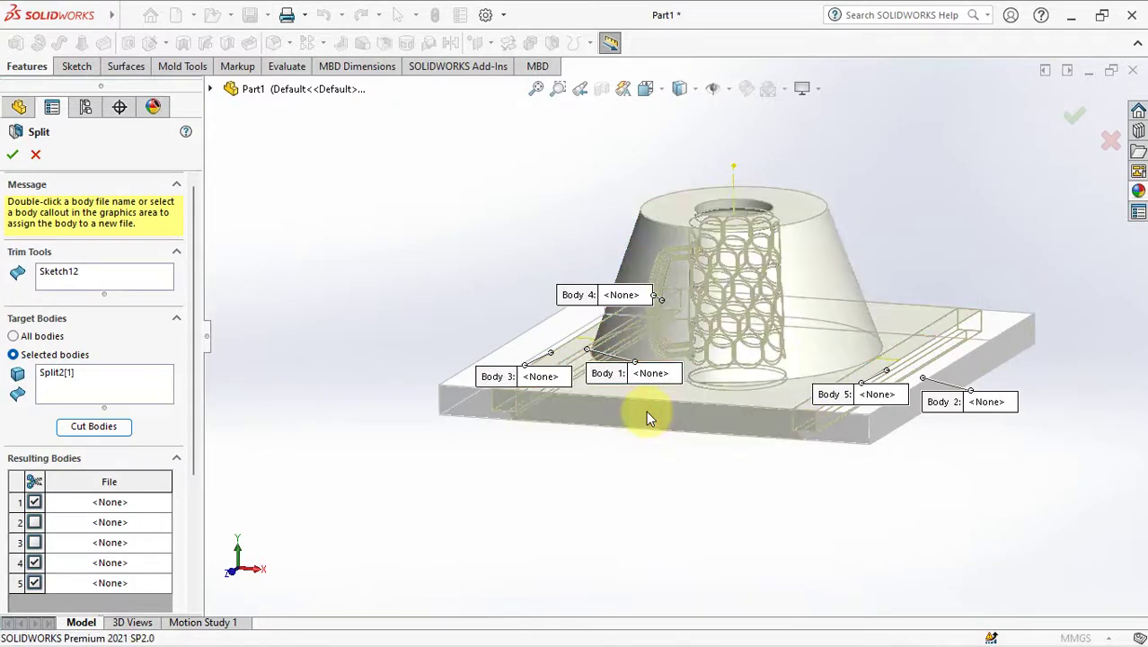
{"action": "left_click", "coordinate": [34, 522]}
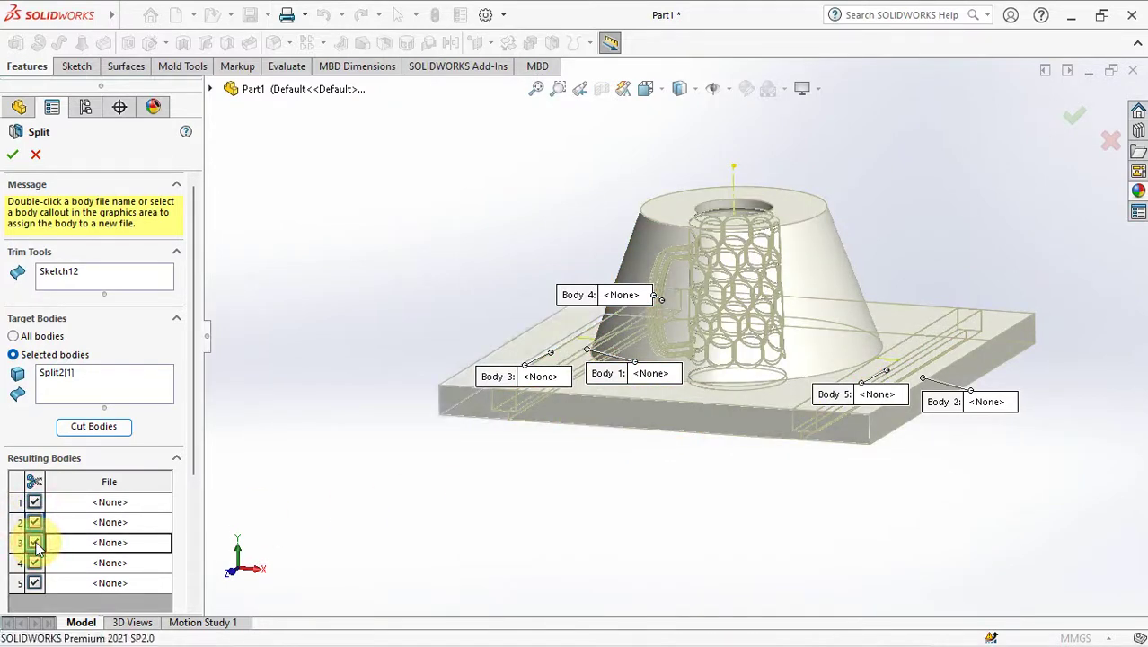
{"action": "left_click", "coordinate": [34, 541]}
{"action": "left_click_drag", "start_coordinate": [196, 464], "coordinate": [192, 525]}
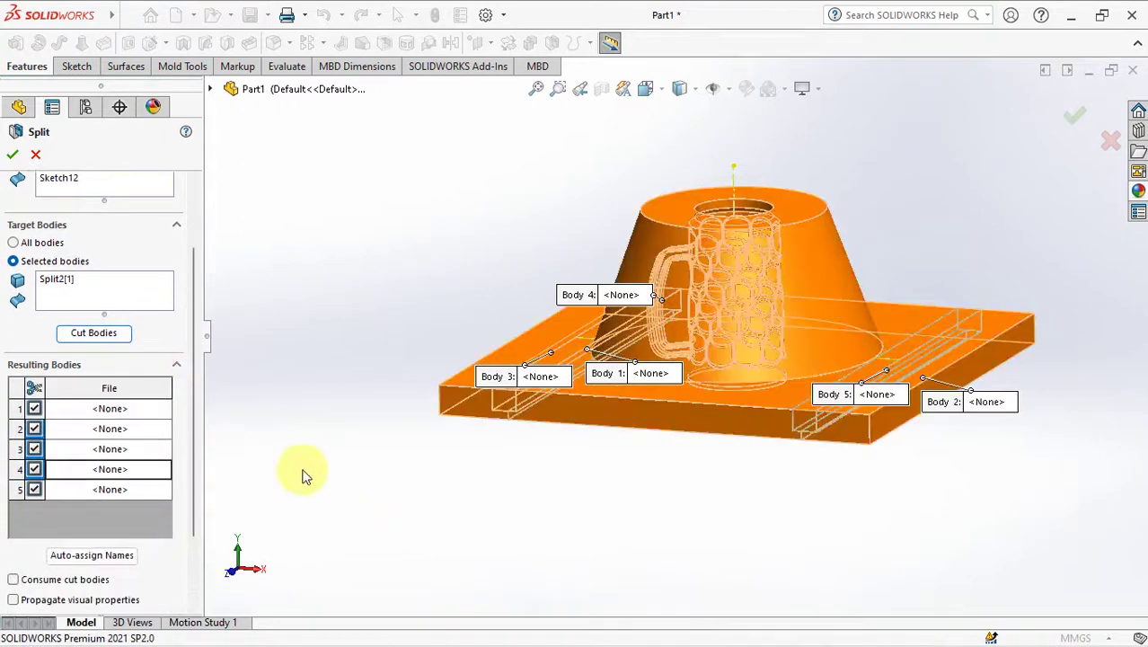
{"action": "left_click", "coordinate": [13, 155]}
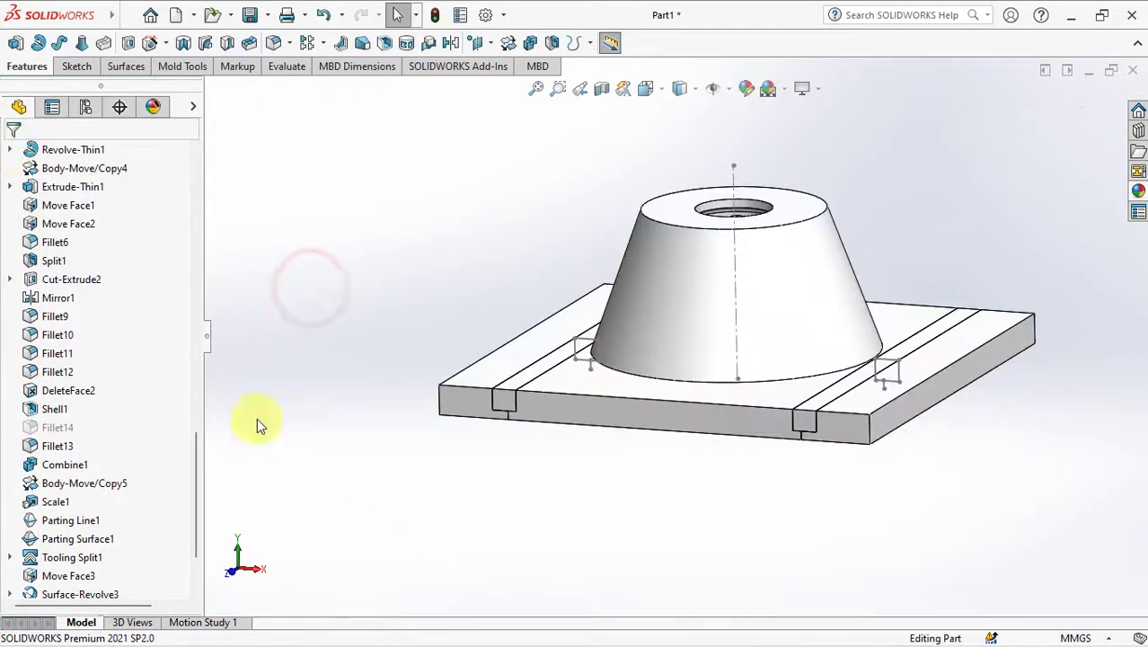
Hide Sketch12 and locate the Move Face3[1] body in the Solid Bodies folder
{"action": "left_click", "coordinate": [61, 557]}
{"action": "left_click", "coordinate": [60, 519]}
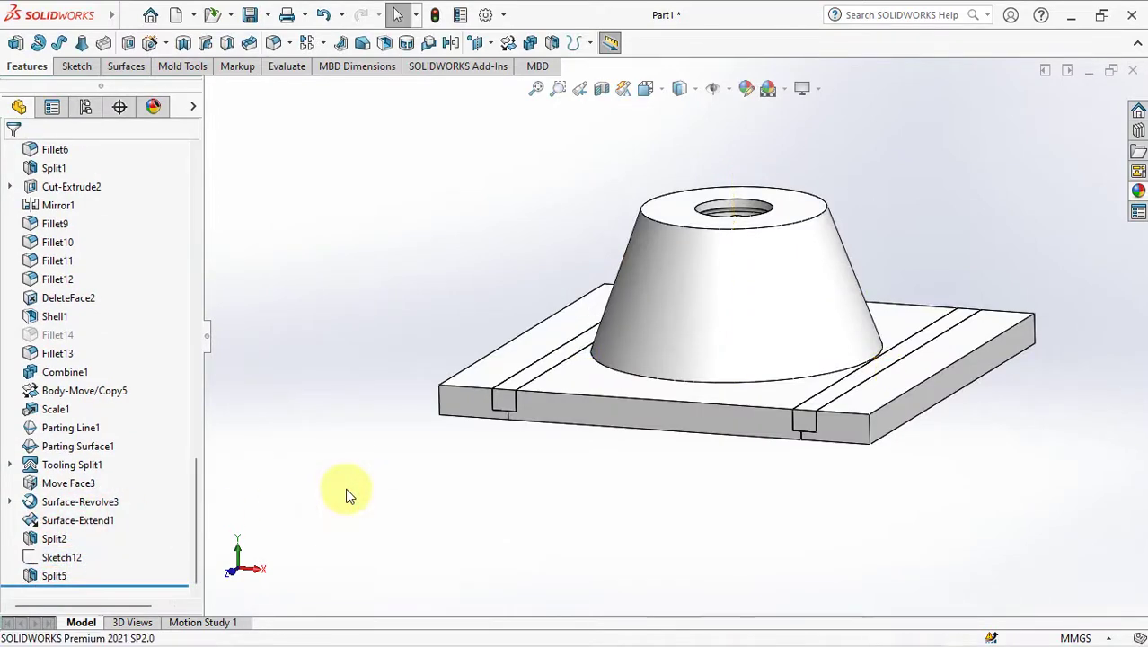
{"action": "left_click_drag", "start_coordinate": [194, 489], "coordinate": [206, 178]}
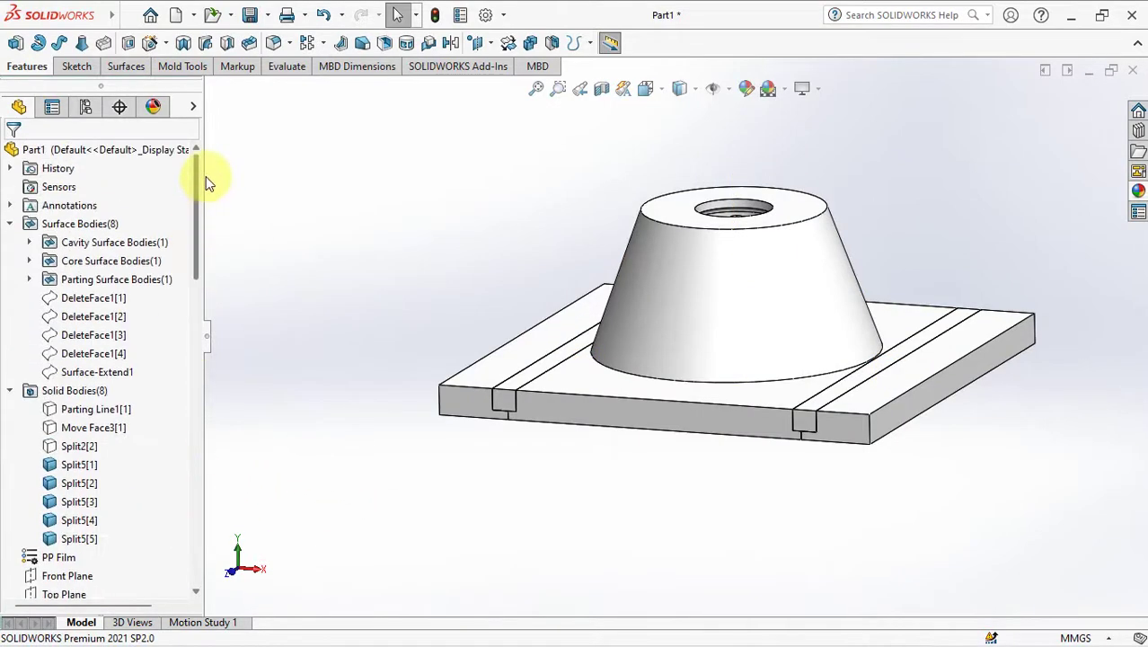
{"action": "left_click", "coordinate": [113, 411]}
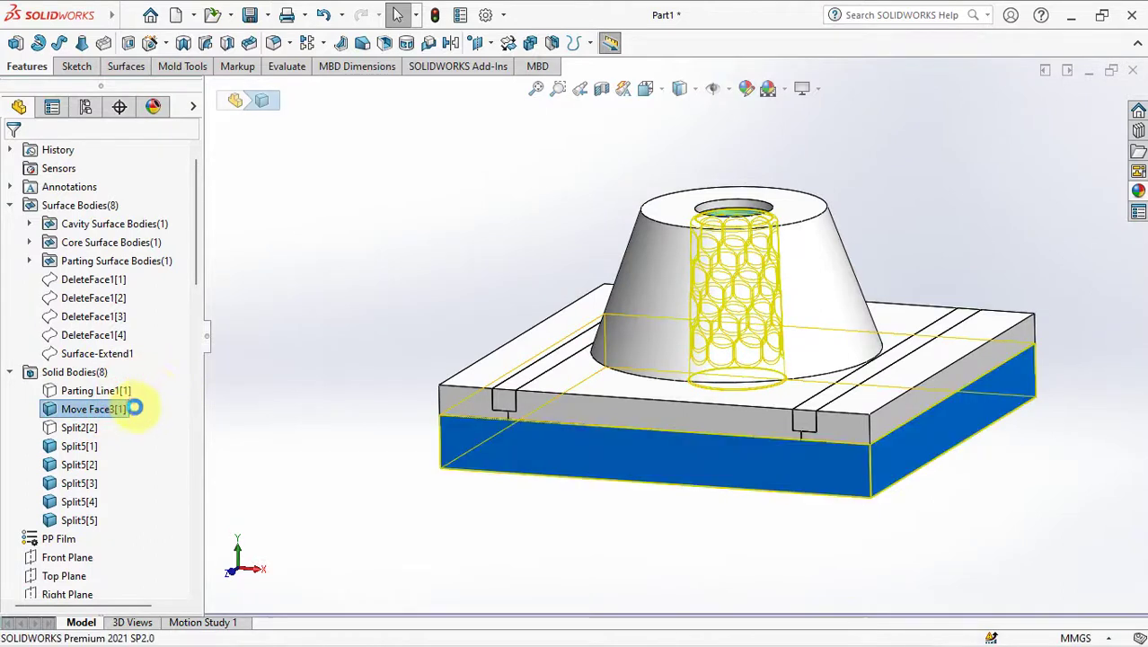
{"action": "left_click", "coordinate": [342, 415]}
Combine (Add) Split5[3], Move Face3[1] and Split5[2] into a single body
{"action": "left_click", "coordinate": [538, 45]}
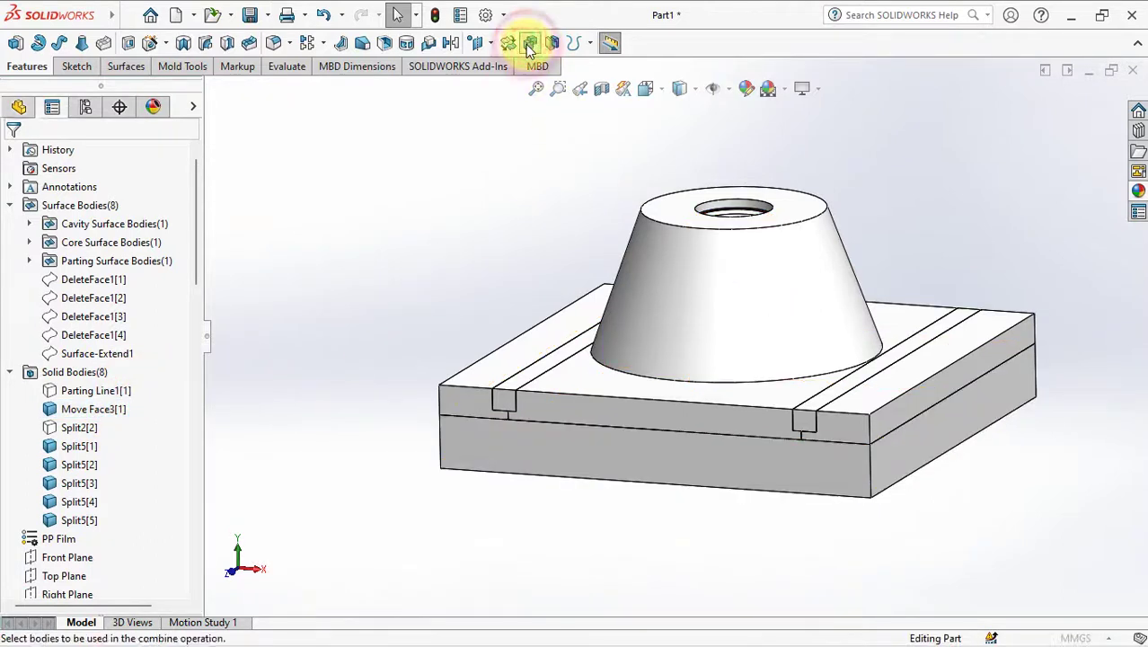
{"action": "left_click", "coordinate": [467, 445]}
{"action": "left_click", "coordinate": [467, 443]}
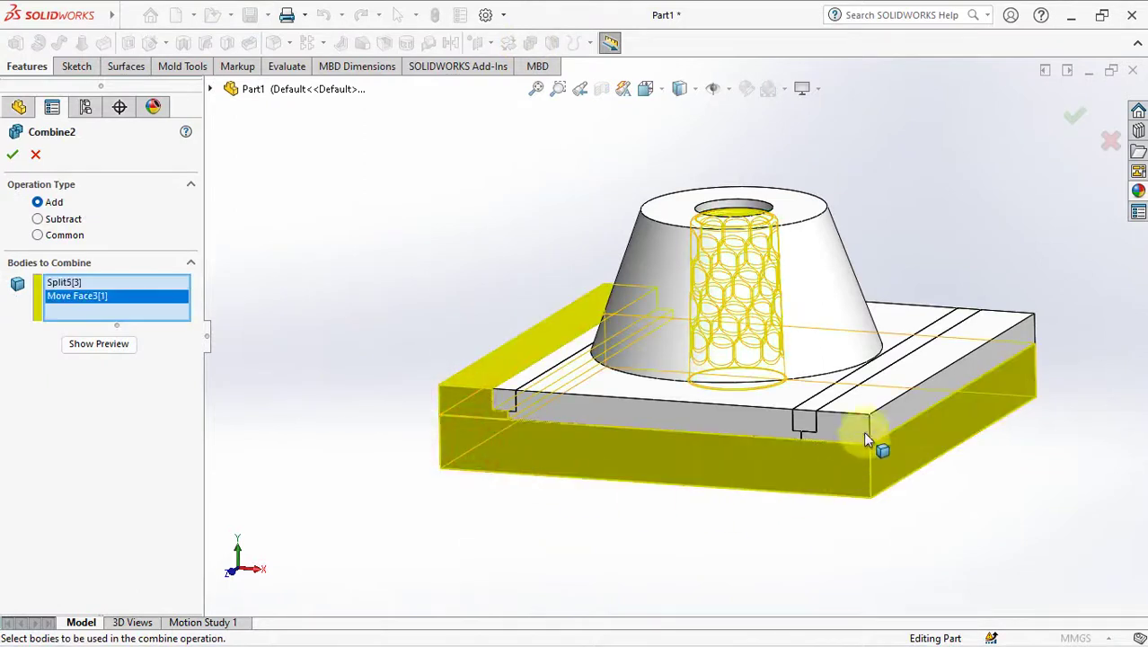
{"action": "left_click", "coordinate": [858, 428]}
{"action": "left_click", "coordinate": [1076, 122]}
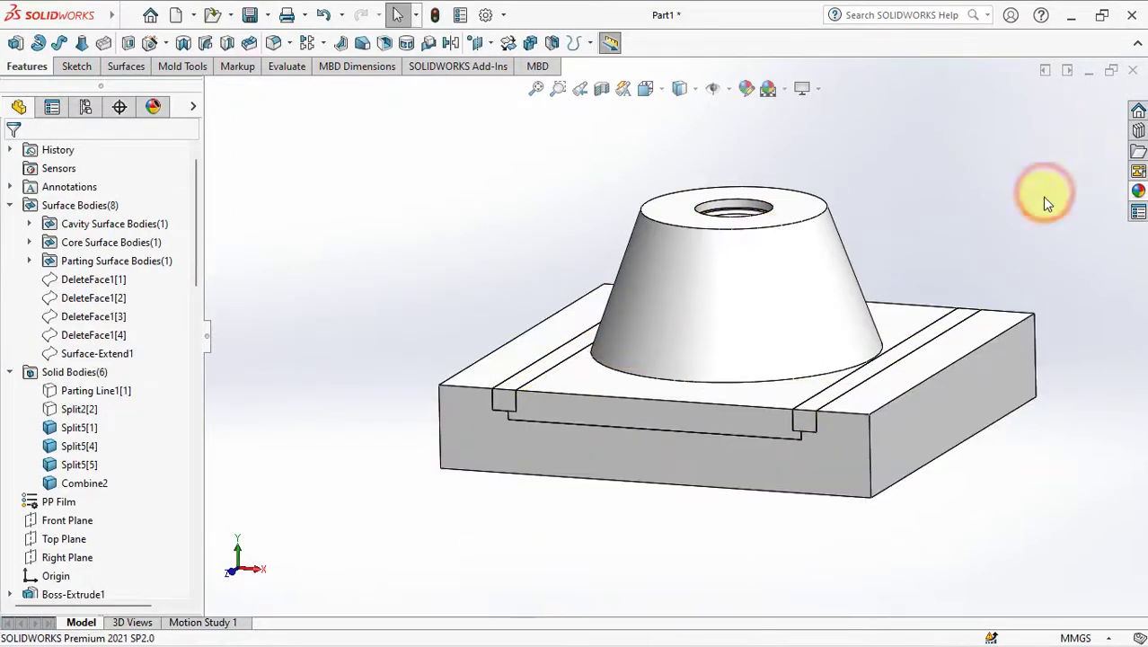
{"action": "left_click", "coordinate": [1042, 197]}
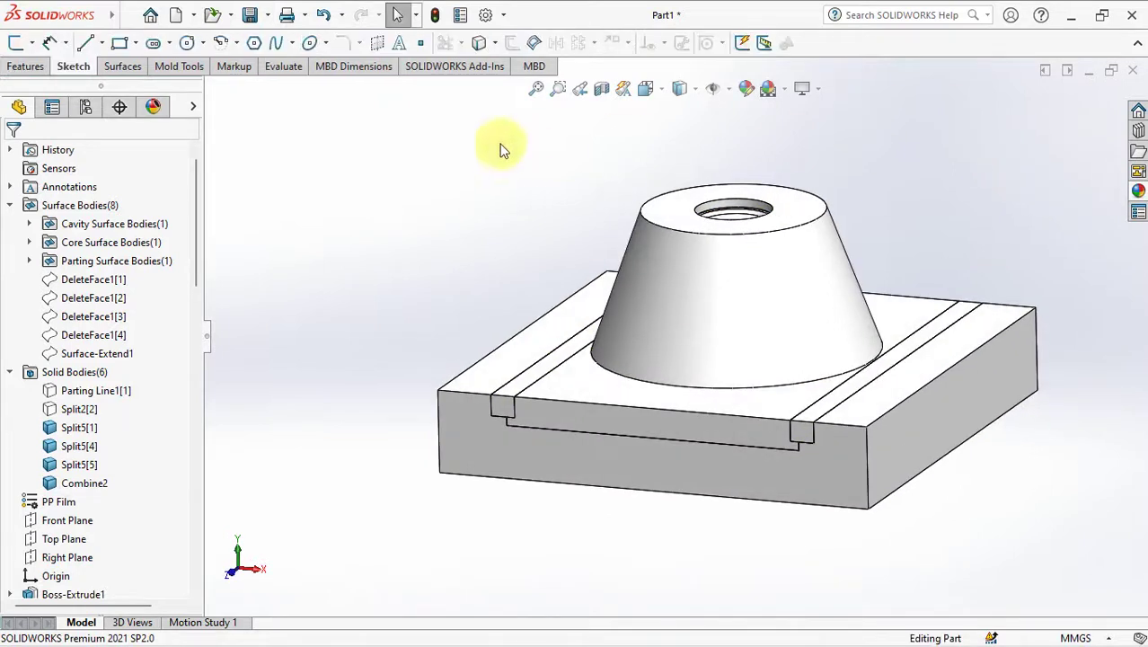
{"action": "left_click", "coordinate": [184, 72]}
{"action": "left_click", "coordinate": [260, 42]}
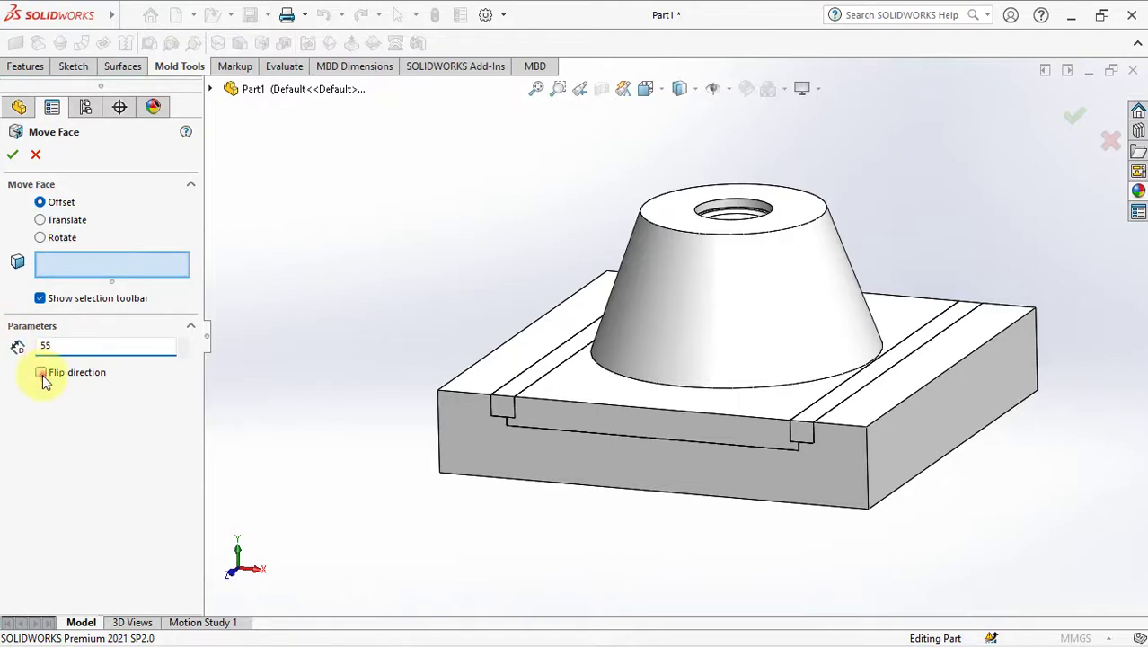
Offset the front and second T-slot faces 55 mm in the flipped direction with Move Face
{"action": "middle_click_drag", "start_coordinate": [329, 439], "coordinate": [303, 482]}
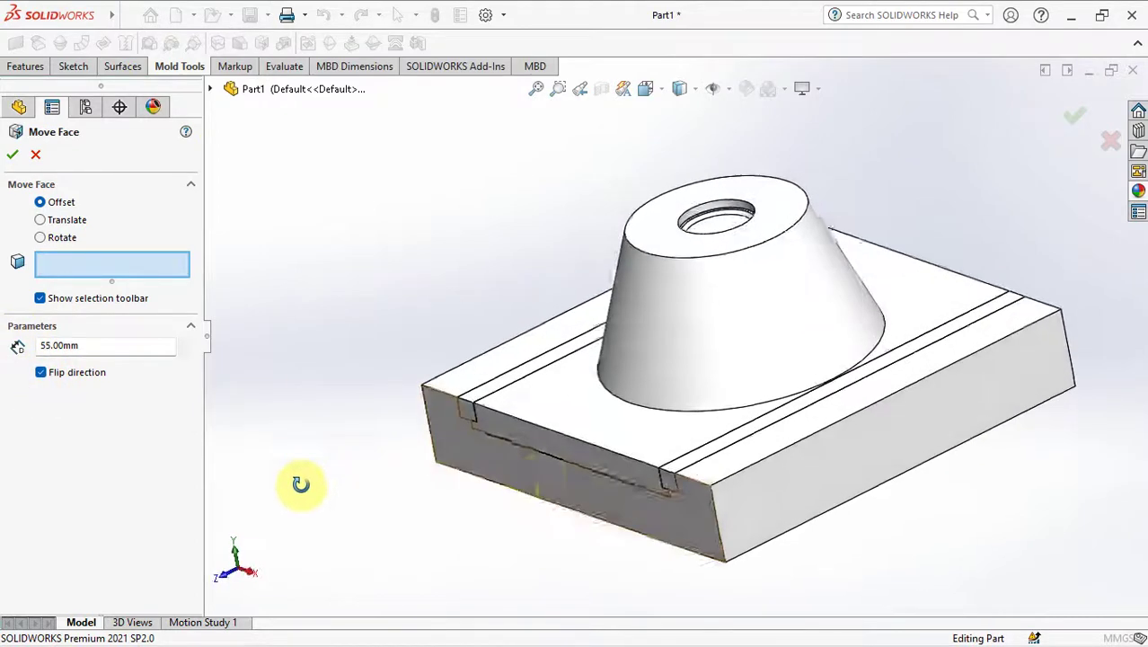
{"action": "left_click", "coordinate": [588, 451]}
{"action": "mouse_move", "coordinate": [587, 451]}
{"action": "middle_mouse_down"}
{"action": "mouse_move", "coordinate": [500, 482]}
{"action": "mouse_move", "coordinate": [934, 493]}
{"action": "middle_mouse_up"}
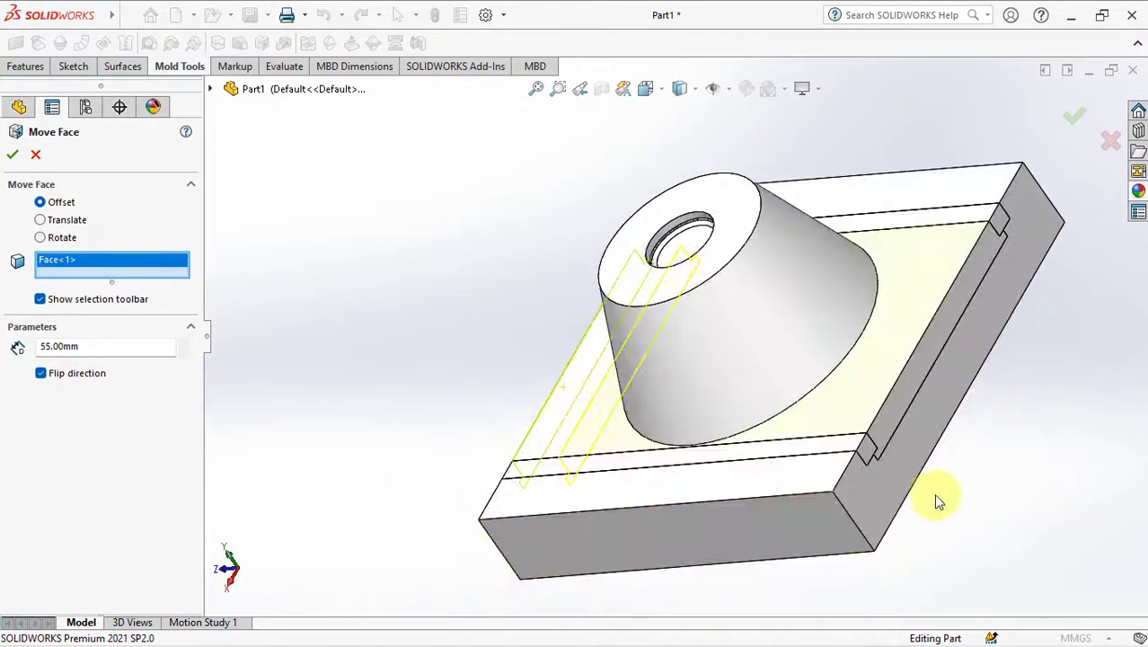
{"action": "left_click", "coordinate": [889, 422]}
{"action": "mouse_move", "coordinate": [743, 467]}
{"action": "middle_mouse_down"}
{"action": "mouse_move", "coordinate": [896, 367]}
{"action": "mouse_move", "coordinate": [849, 445]}
{"action": "middle_mouse_up"}
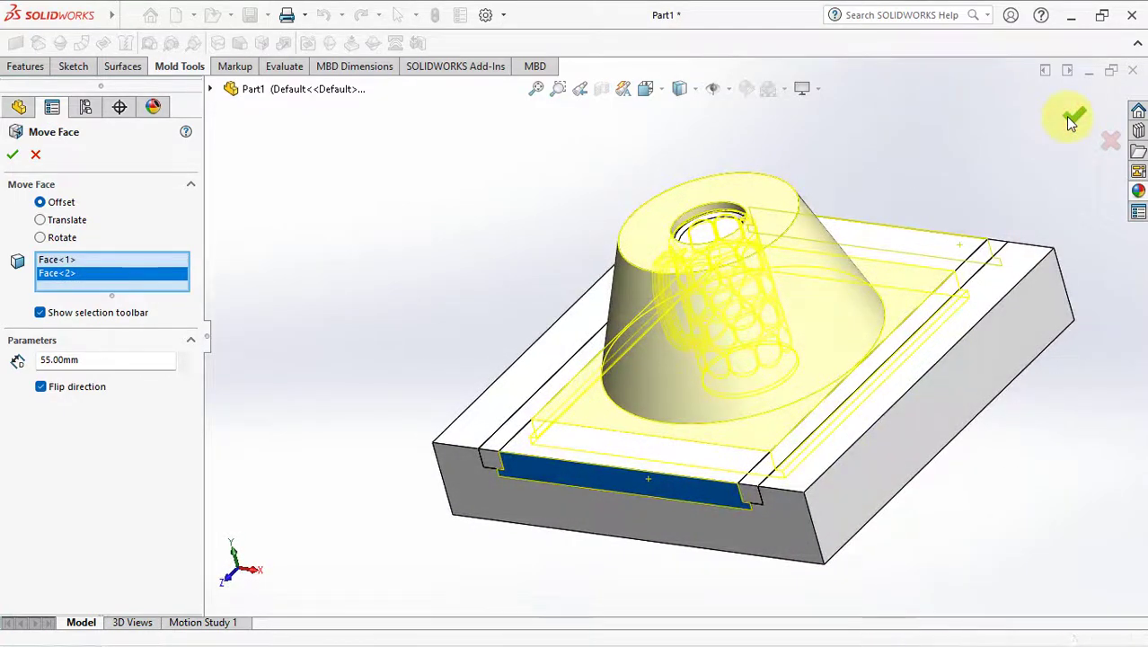
{"action": "left_click", "coordinate": [1069, 120]}
{"action": "mouse_move", "coordinate": [984, 162]}
{"action": "middle_mouse_down"}
{"action": "mouse_move", "coordinate": [668, 377]}
{"action": "mouse_move", "coordinate": [628, 372]}
{"action": "mouse_move", "coordinate": [628, 429]}
{"action": "middle_mouse_up"}
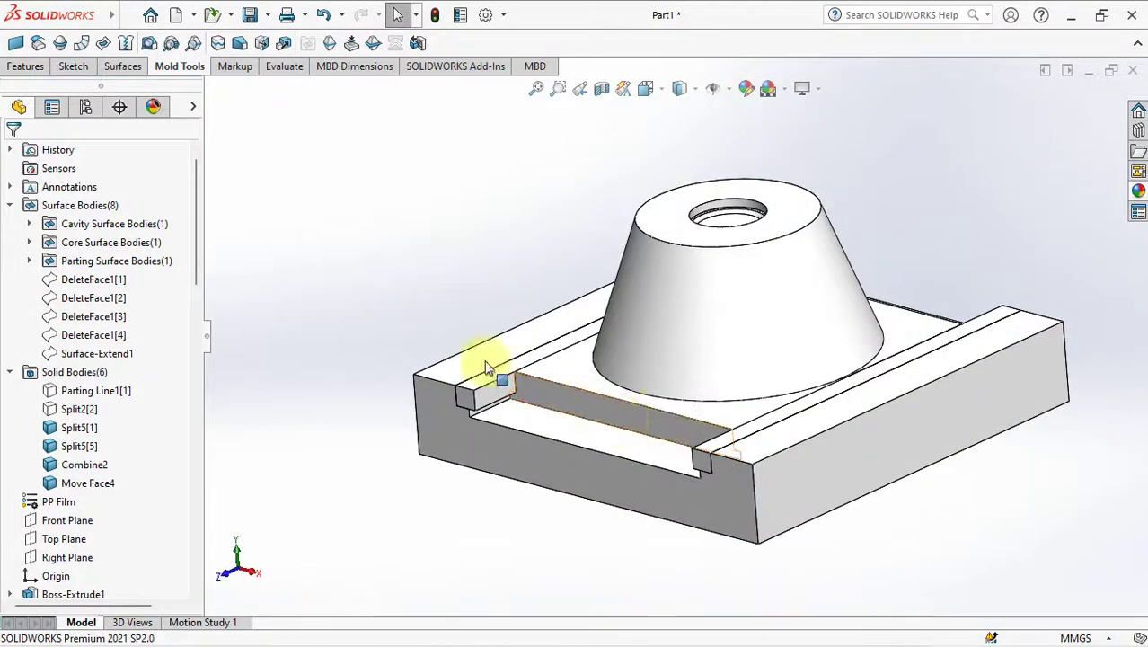
{"action": "left_click_drag", "start_coordinate": [192, 275], "coordinate": [198, 329]}
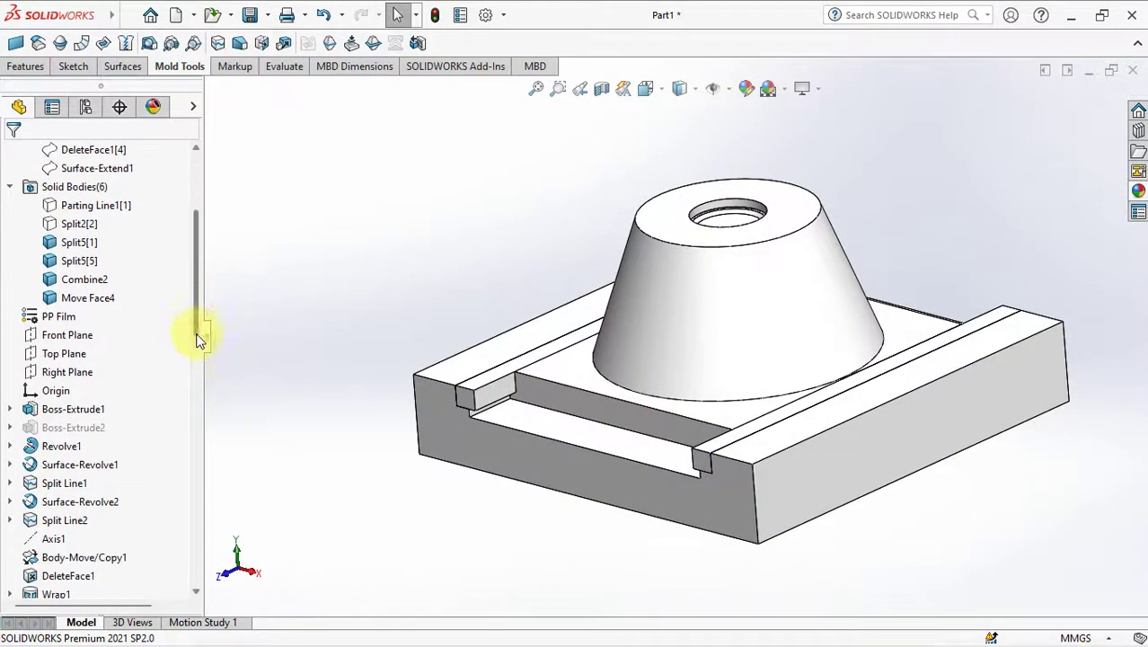
Sketch on the Right Plane and convert the cone's left side edge into it
{"action": "left_click", "coordinate": [63, 372]}
{"action": "left_click", "coordinate": [71, 351]}
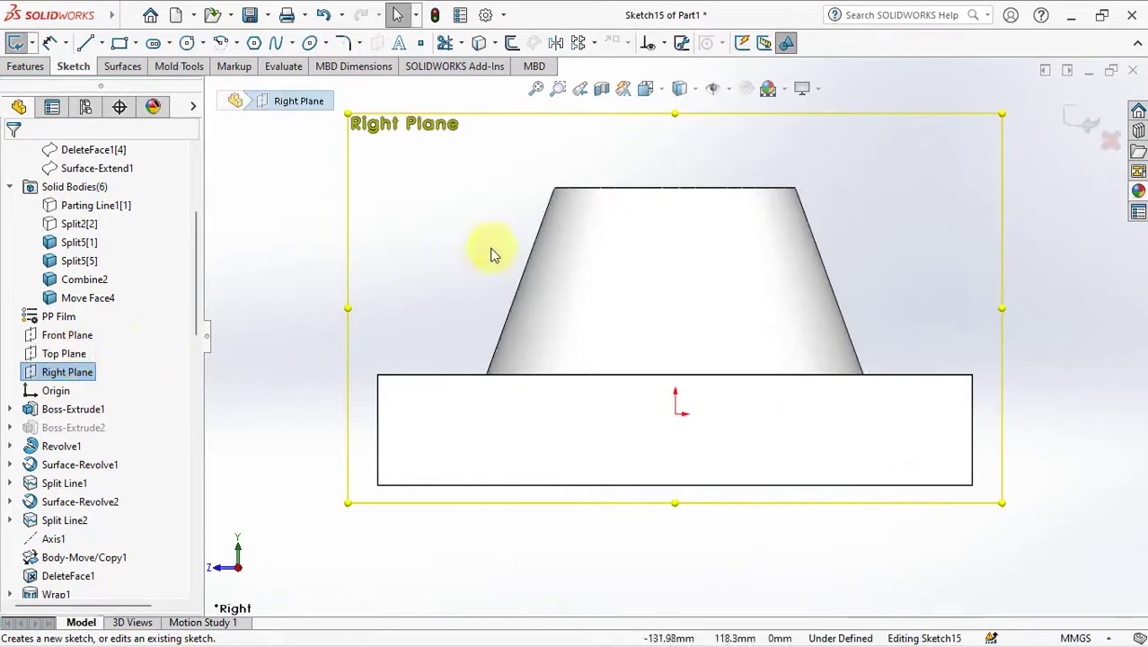
{"action": "left_click", "coordinate": [530, 263]}
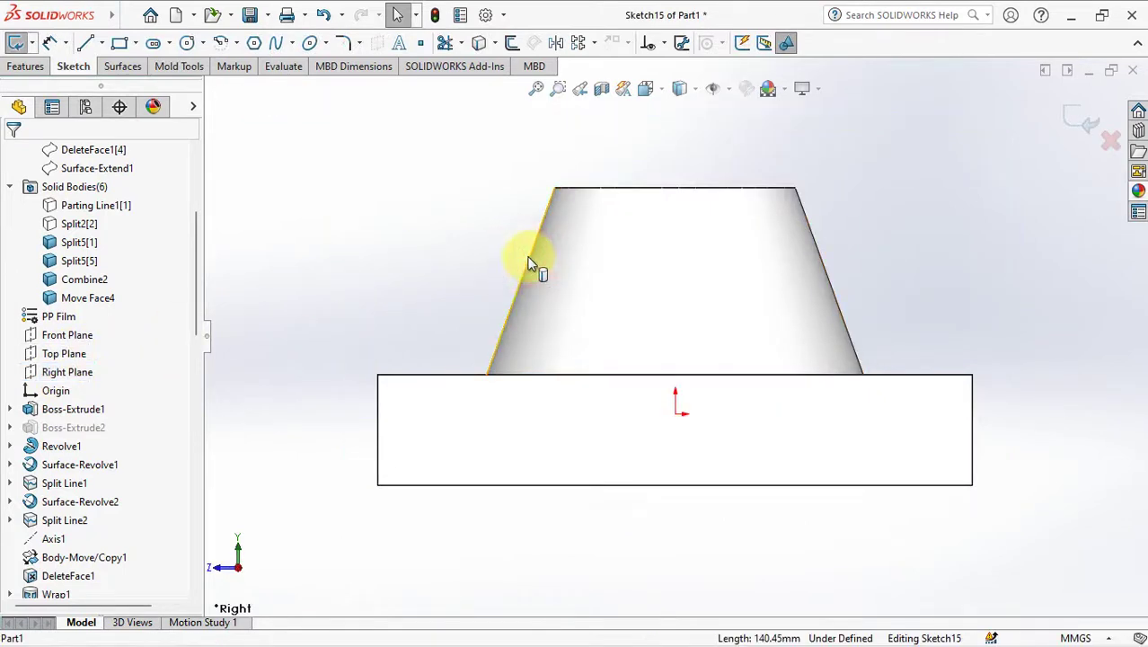
{"action": "left_click", "coordinate": [476, 50]}
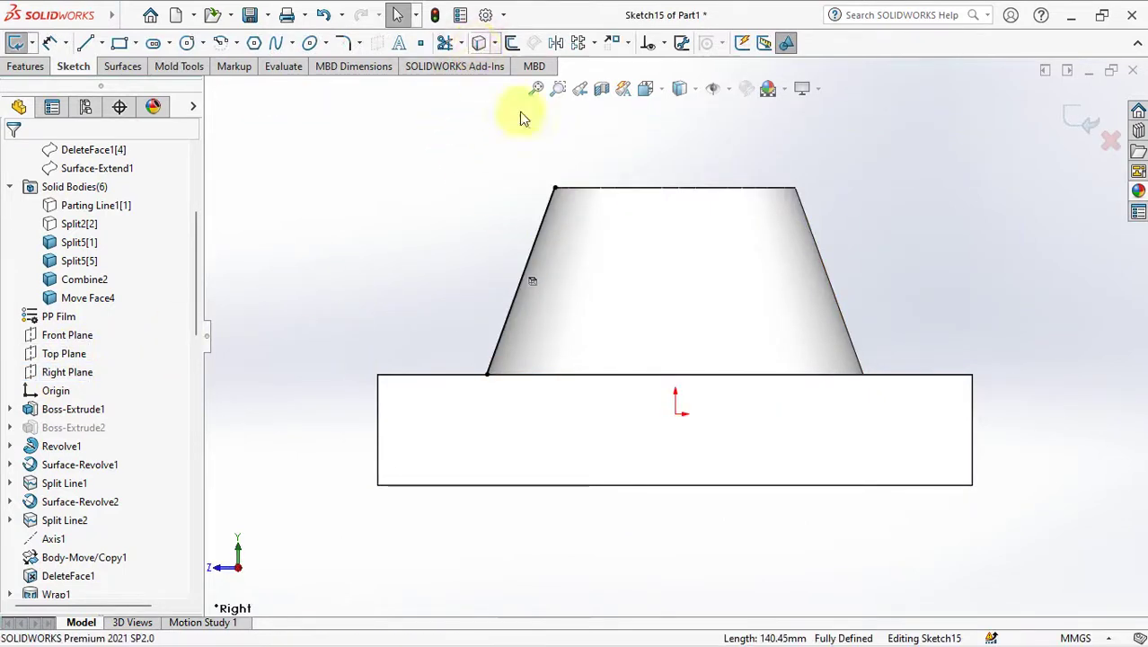
{"action": "left_click", "coordinate": [1076, 115]}
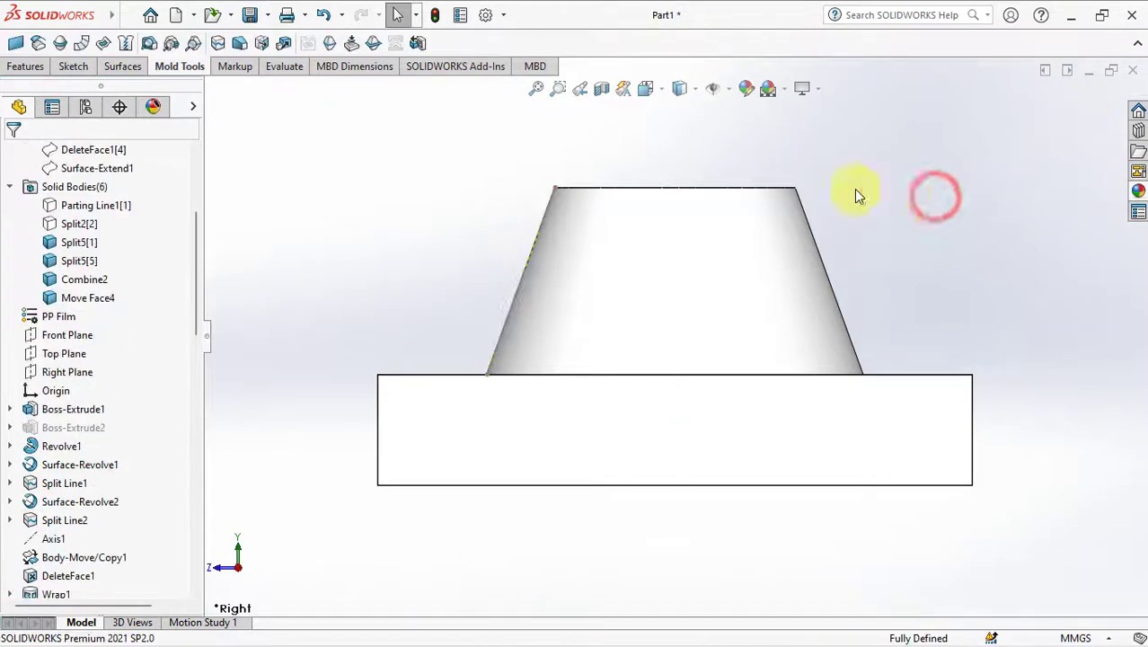
{"action": "mouse_move", "coordinate": [854, 191]}
{"action": "middle_mouse_down"}
{"action": "mouse_move", "coordinate": [878, 190]}
{"action": "mouse_move", "coordinate": [876, 228]}
{"action": "middle_mouse_up"}
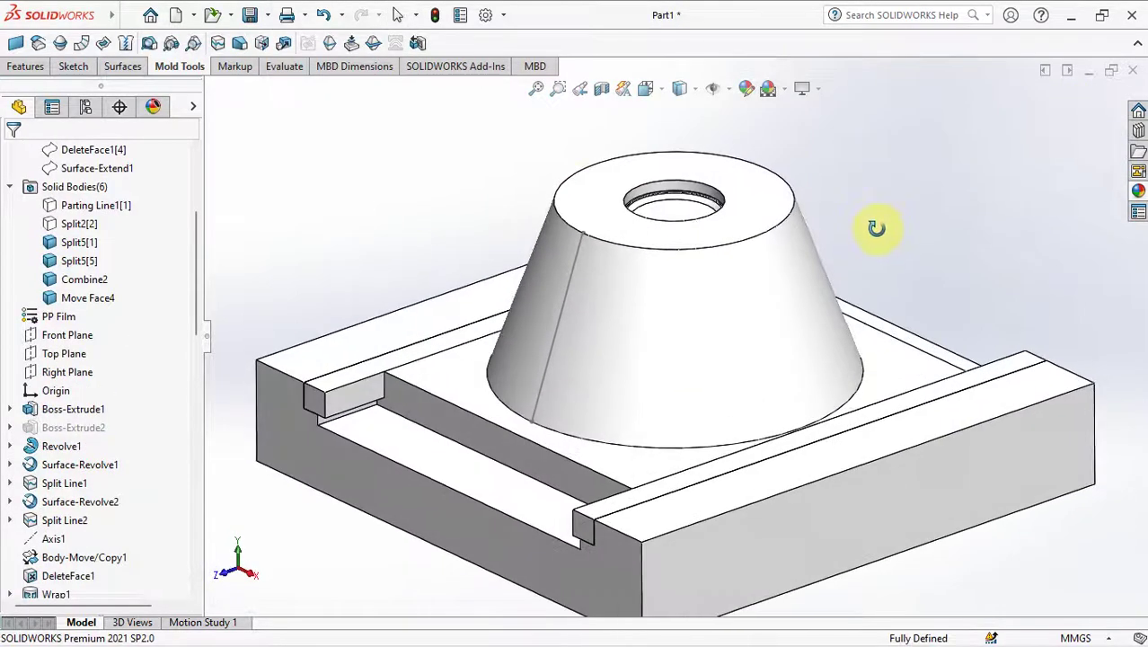
Create Plane1 through the traced edge's top point, perpendicular to that edge
{"action": "left_click", "coordinate": [25, 68]}
{"action": "left_click", "coordinate": [488, 42]}
{"action": "left_click", "coordinate": [503, 66]}
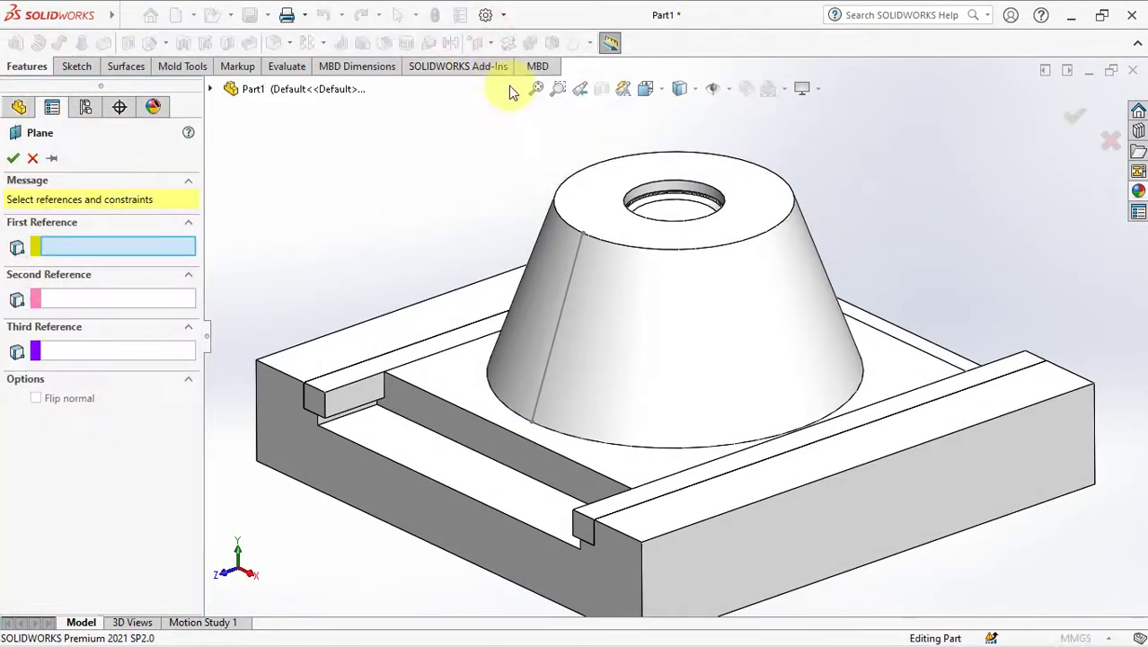
{"action": "left_click", "coordinate": [582, 235]}
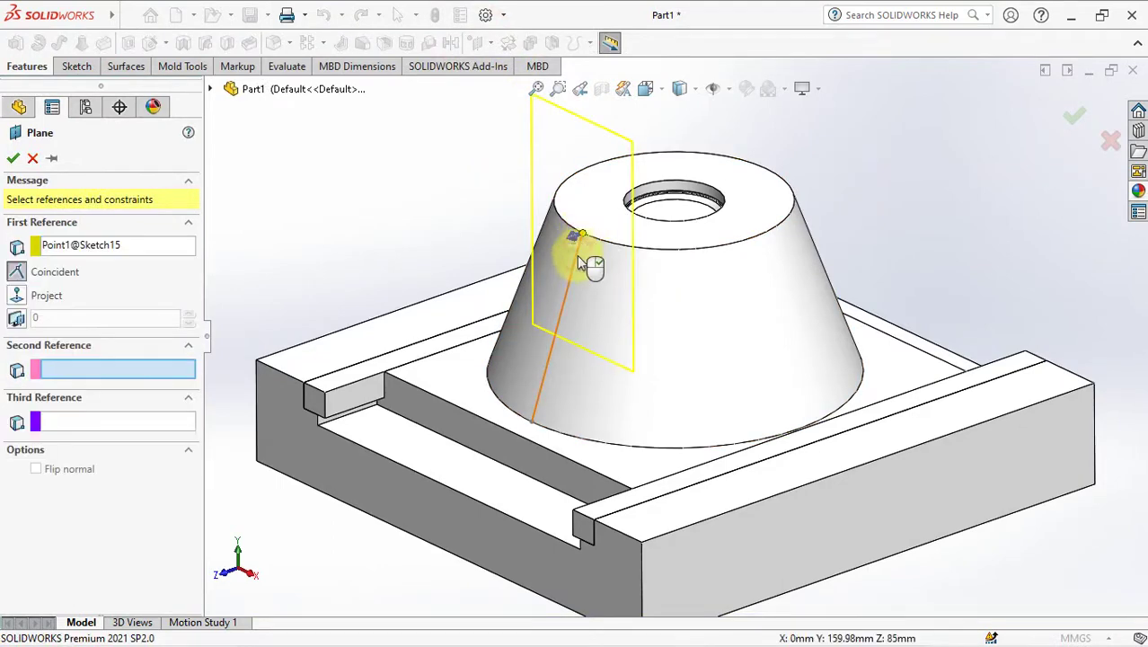
{"action": "left_click", "coordinate": [580, 261]}
{"action": "key", "text": "Return"}
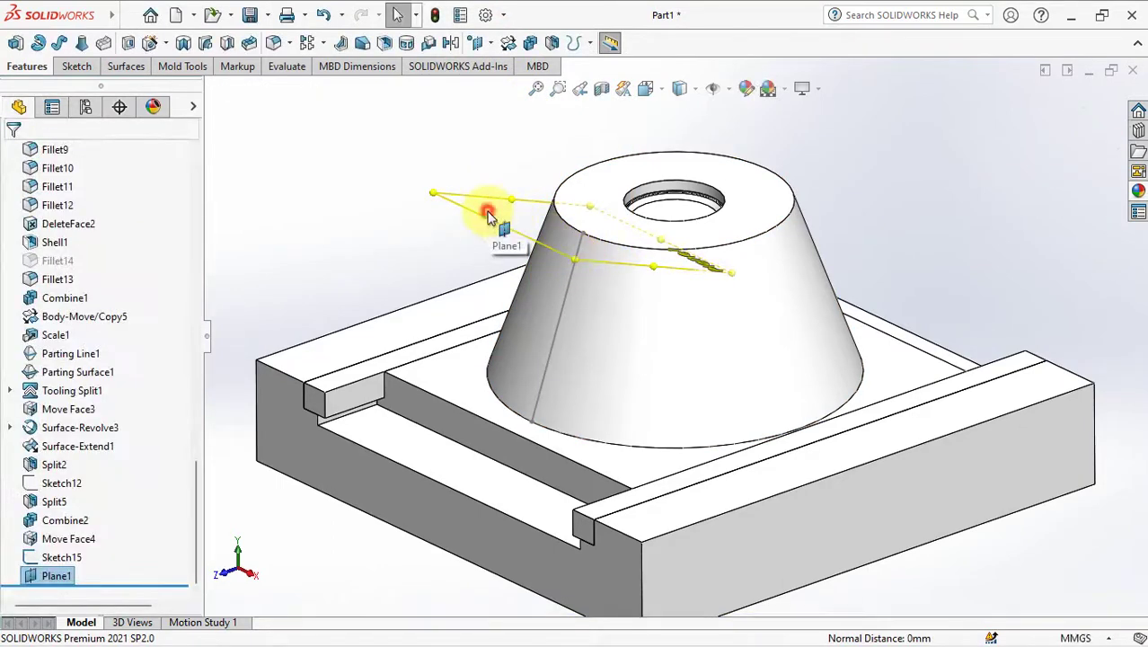
Start a sketch on Plane1 and draw a vertical centerline up from the origin
{"action": "left_click", "coordinate": [488, 216]}
{"action": "left_click", "coordinate": [568, 169]}
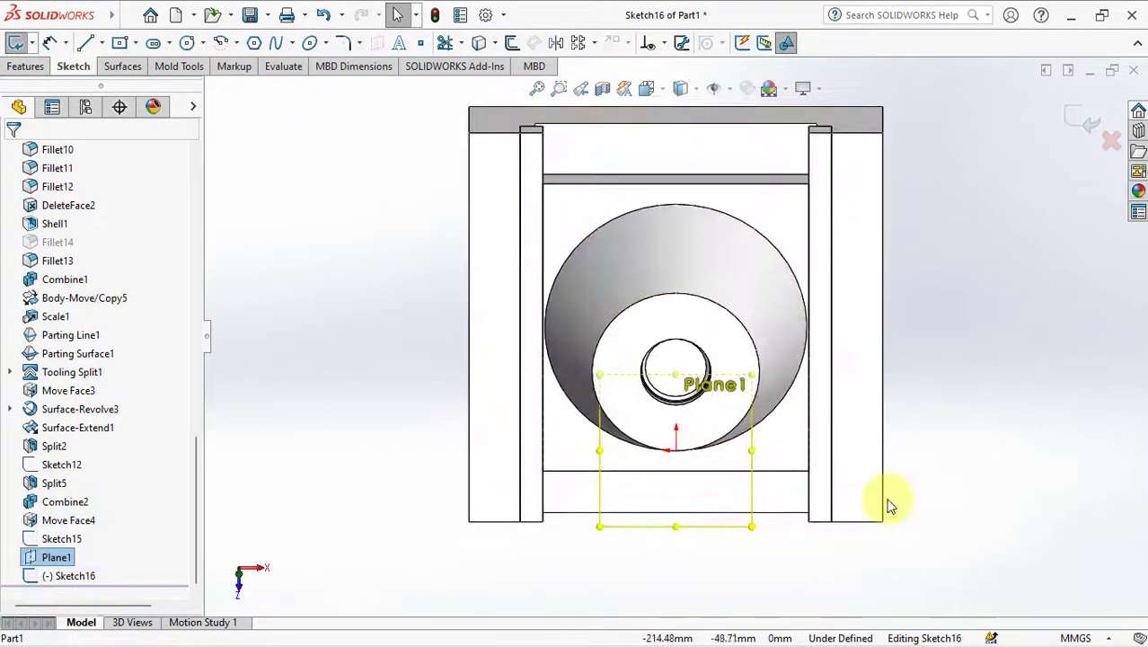
{"action": "scroll", "coordinate": [873, 485], "scroll_direction": "up", "scroll_amount": 3}
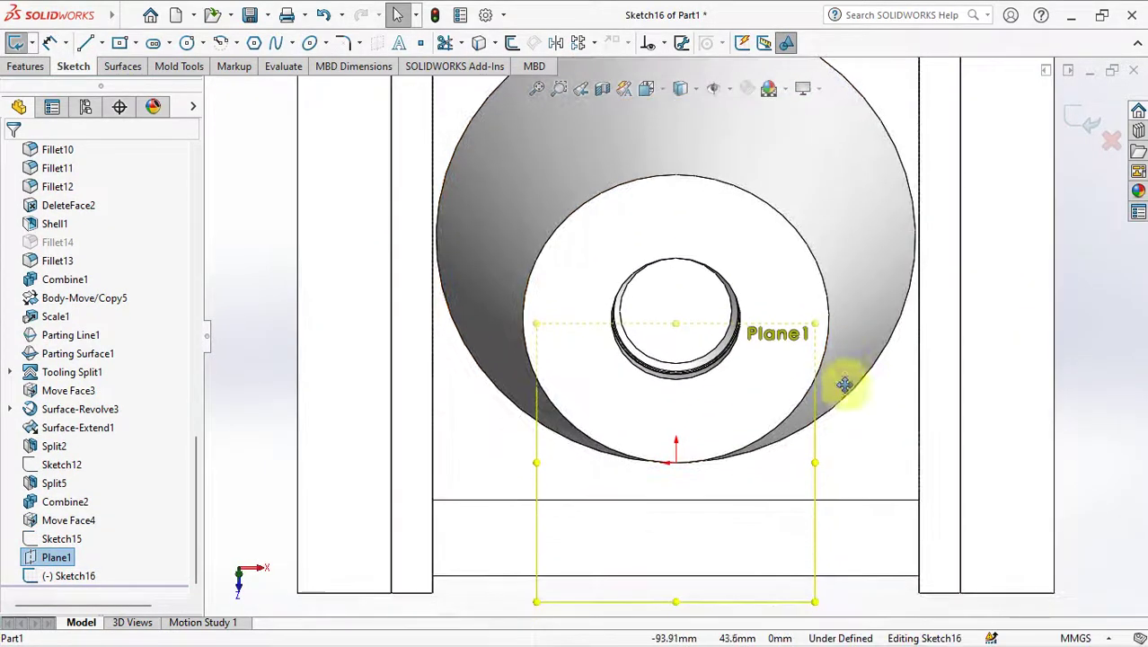
{"action": "left_click", "coordinate": [102, 42]}
{"action": "left_click", "coordinate": [106, 85]}
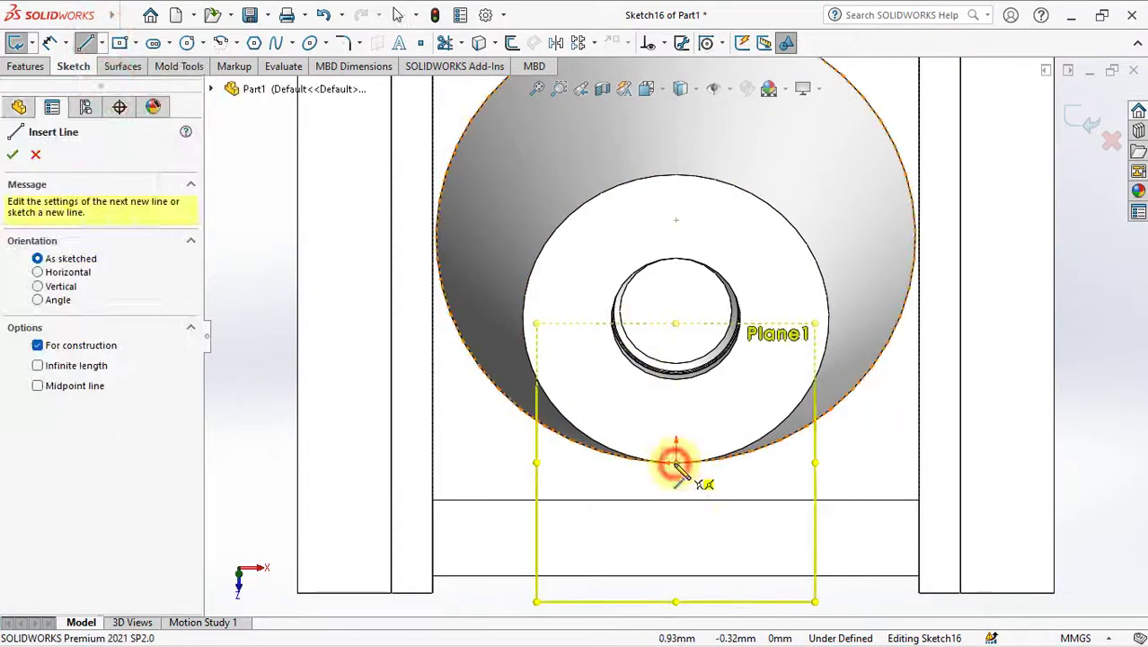
{"action": "left_click", "coordinate": [676, 462]}
{"action": "left_click", "coordinate": [677, 407]}
{"action": "right_click", "coordinate": [682, 411]}
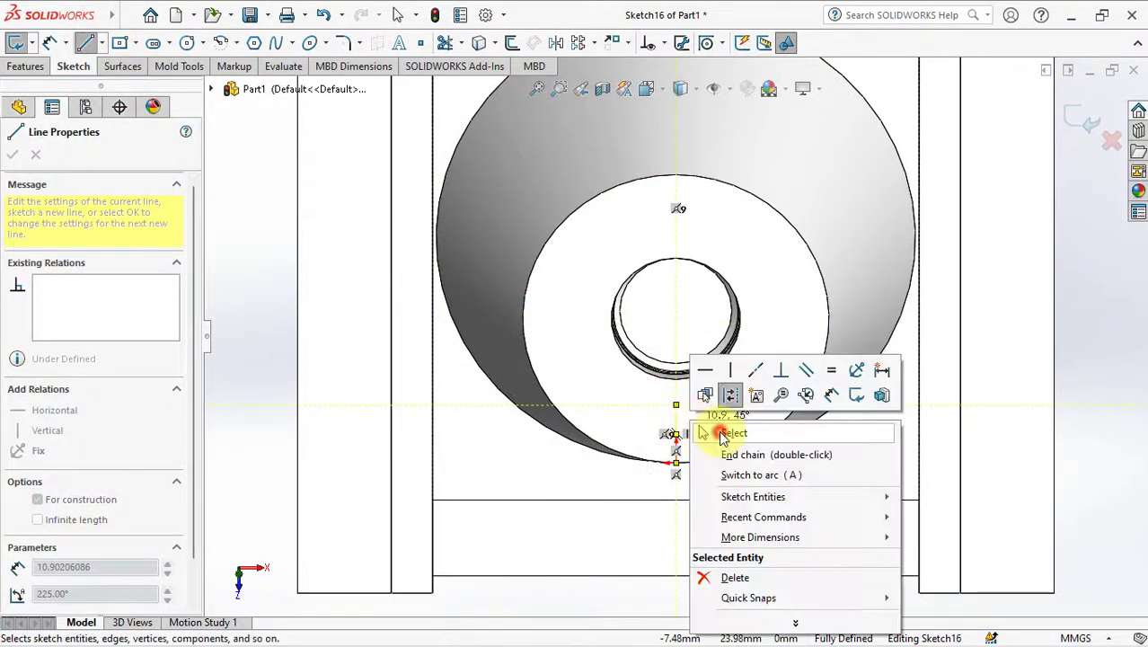
{"action": "left_click", "coordinate": [710, 434]}
Draw the half-T line outline beside the centerline and begin dimensioning its top edge
{"action": "scroll", "coordinate": [709, 433], "scroll_direction": "down", "scroll_amount": 1}
{"action": "scroll", "coordinate": [709, 433], "scroll_direction": "down", "scroll_amount": 2}
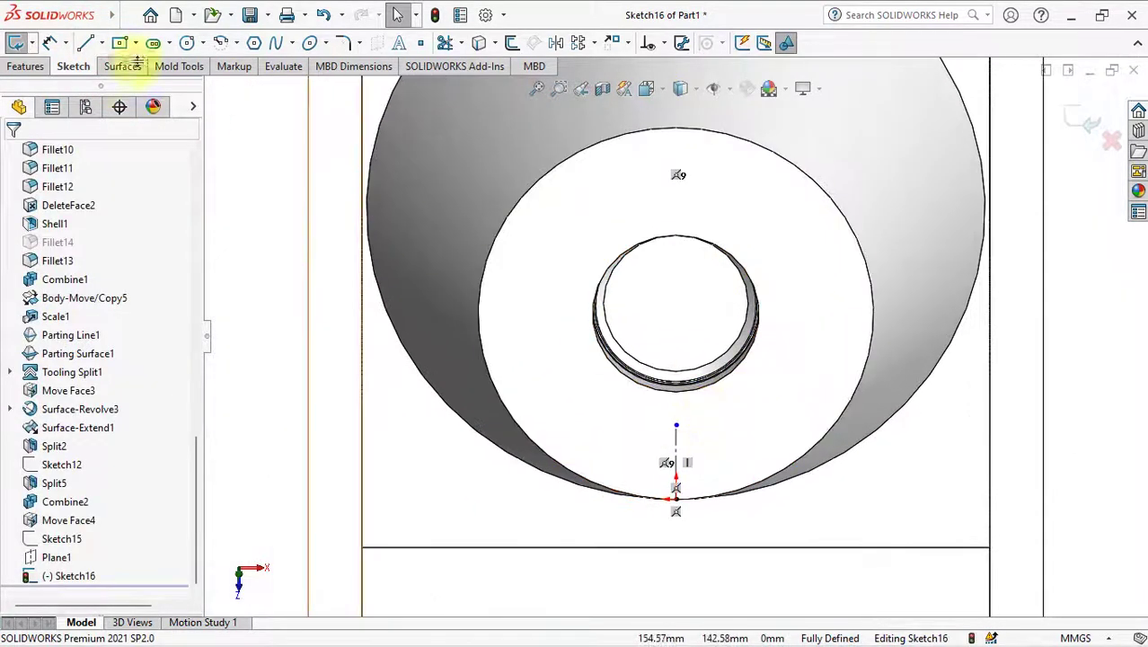
{"action": "left_click", "coordinate": [87, 43]}
{"action": "left_click", "coordinate": [677, 425]}
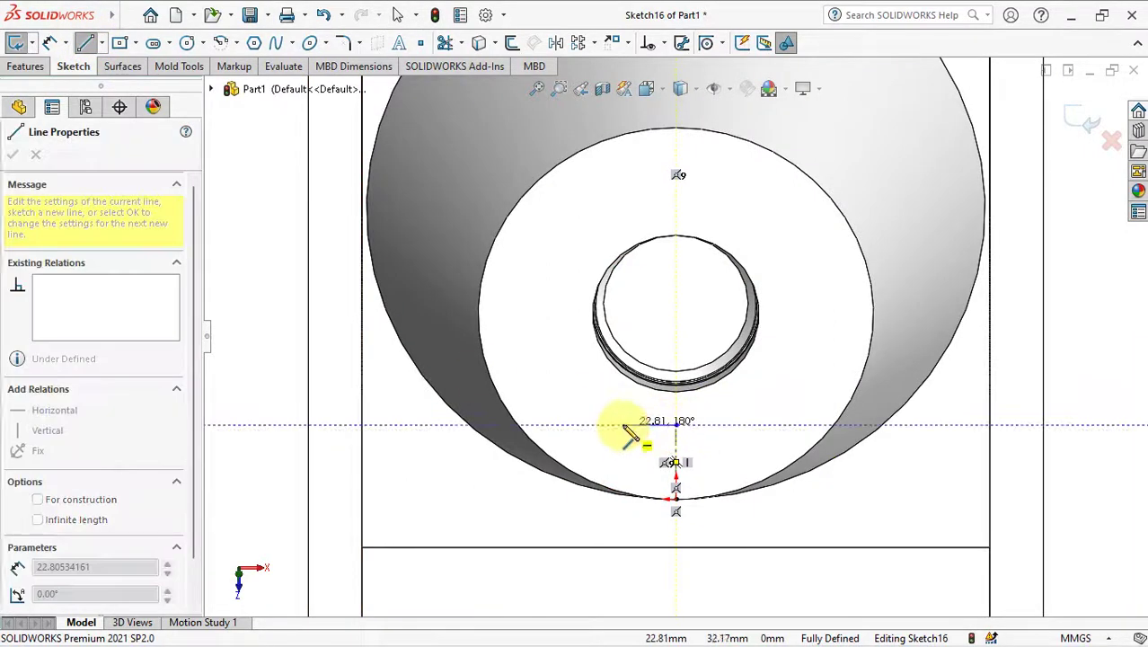
{"action": "left_click", "coordinate": [623, 425]}
{"action": "left_click", "coordinate": [642, 454]}
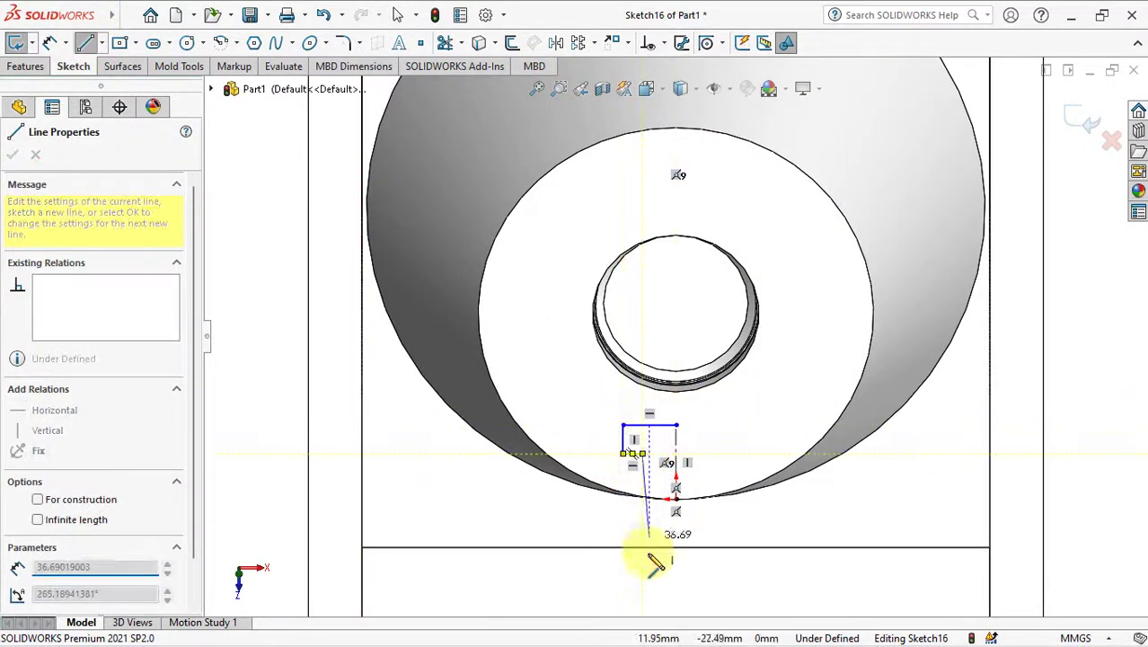
{"action": "left_click", "coordinate": [643, 559]}
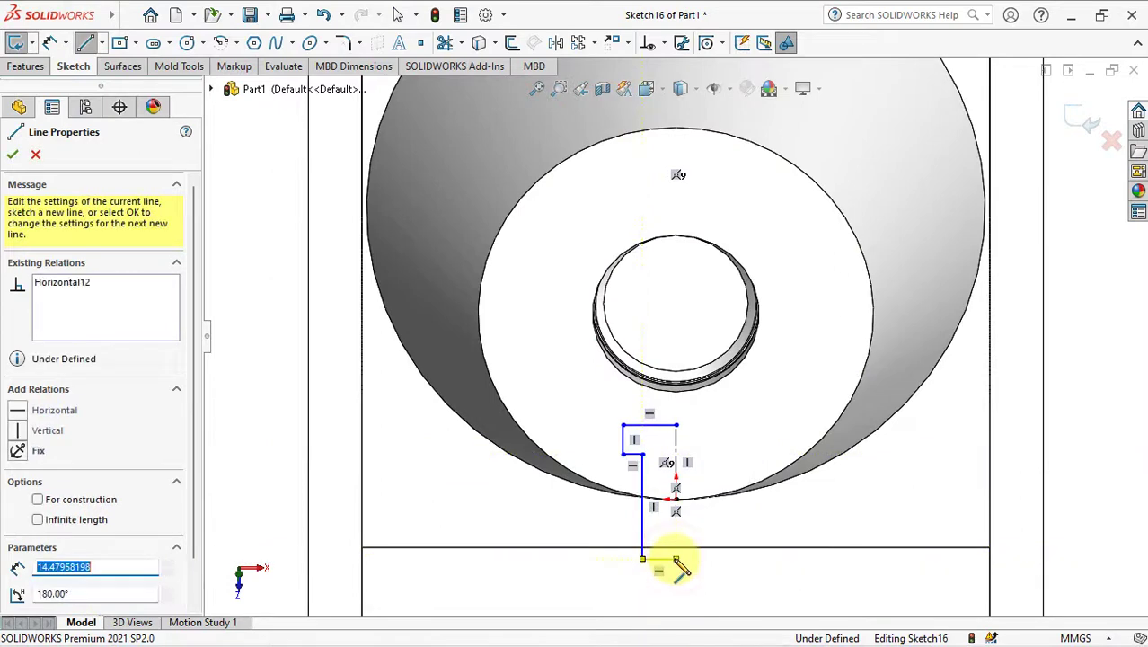
{"action": "left_click", "coordinate": [677, 559]}
{"action": "right_click", "coordinate": [676, 498]}
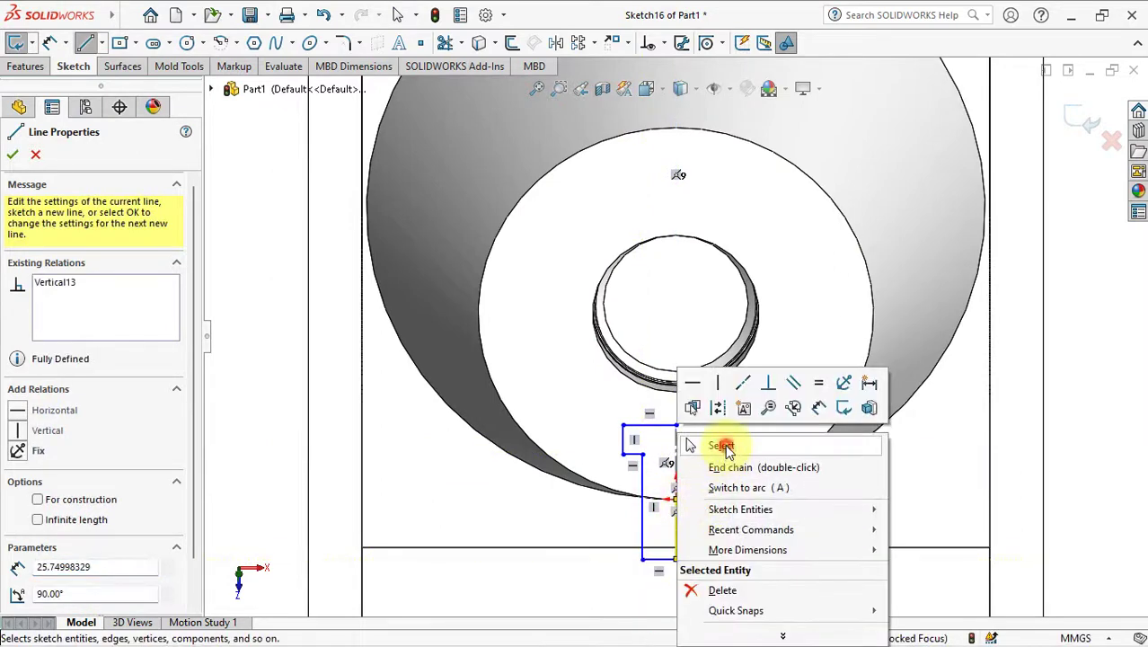
{"action": "left_click", "coordinate": [688, 443]}
{"action": "left_click", "coordinate": [679, 539]}
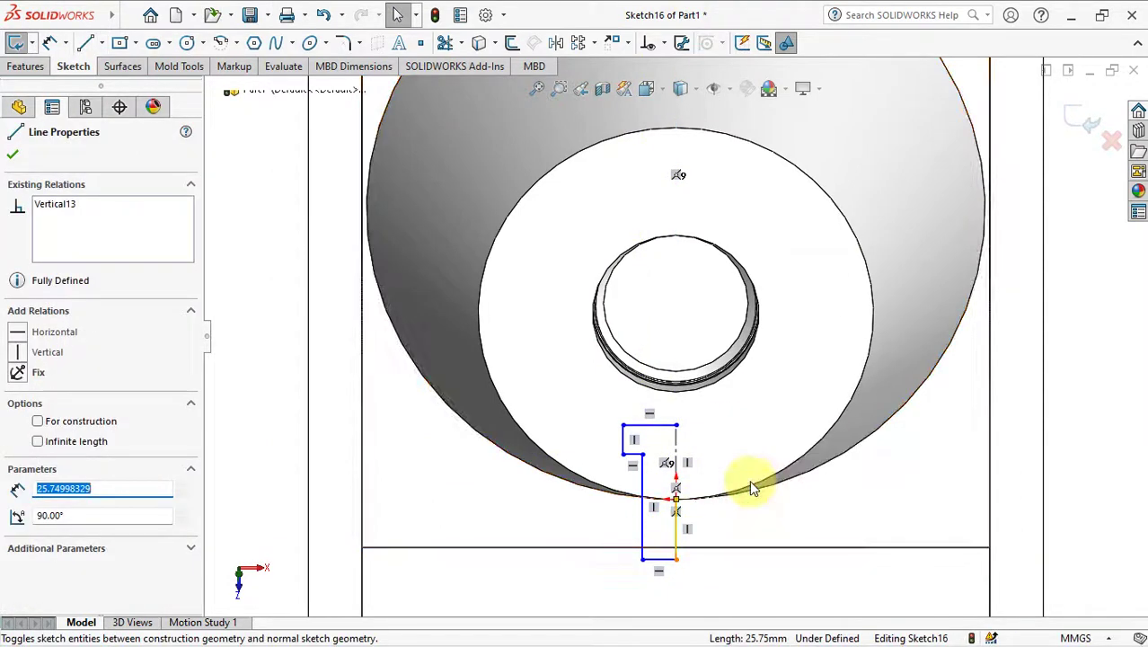
{"action": "left_click", "coordinate": [624, 441]}
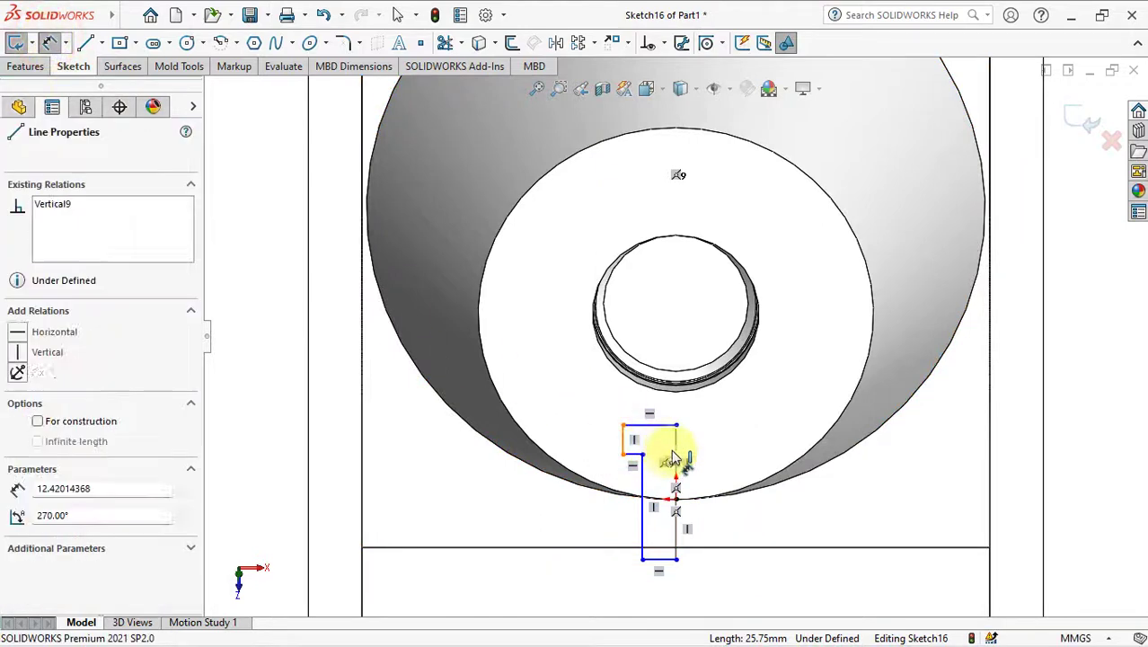
{"action": "left_click", "coordinate": [676, 435]}
Dimension the T-slot's doubled widths: 34 mm top and 24 mm stem
{"action": "left_click", "coordinate": [682, 413]}
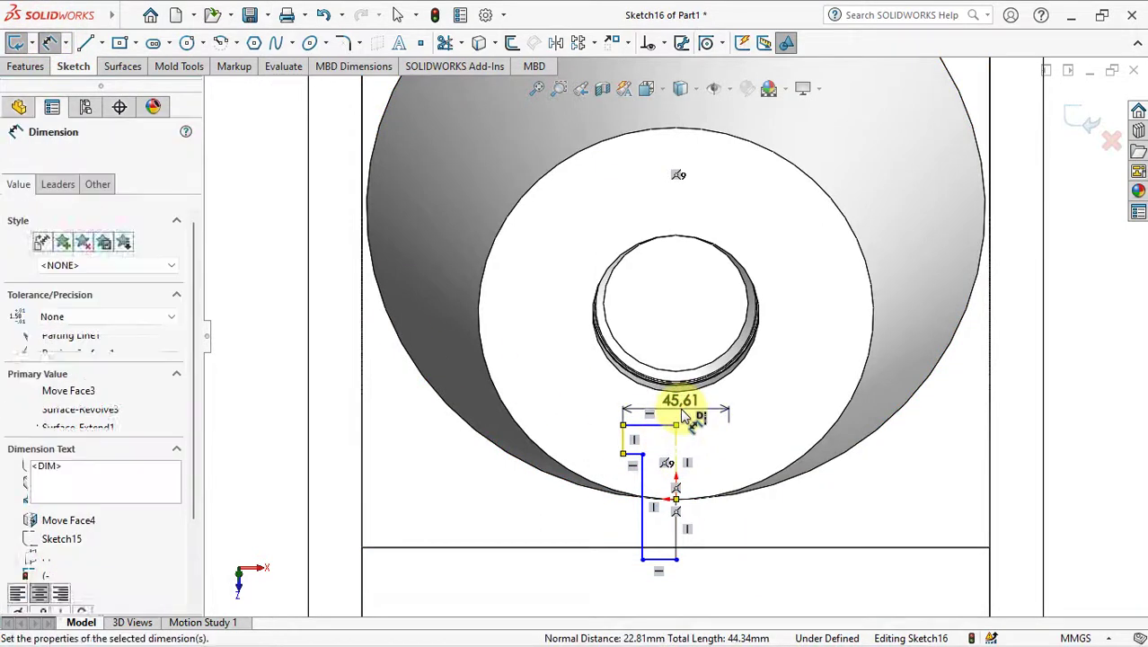
{"action": "type", "text": "34"}
{"action": "left_click", "coordinate": [610, 386]}
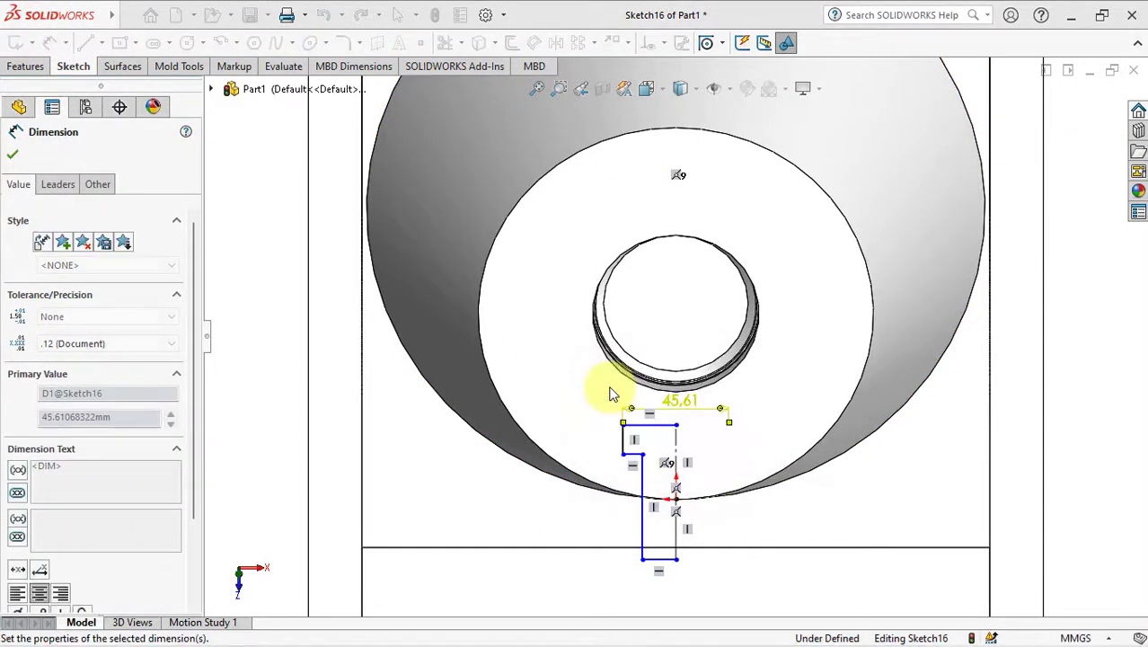
{"action": "left_click", "coordinate": [675, 465]}
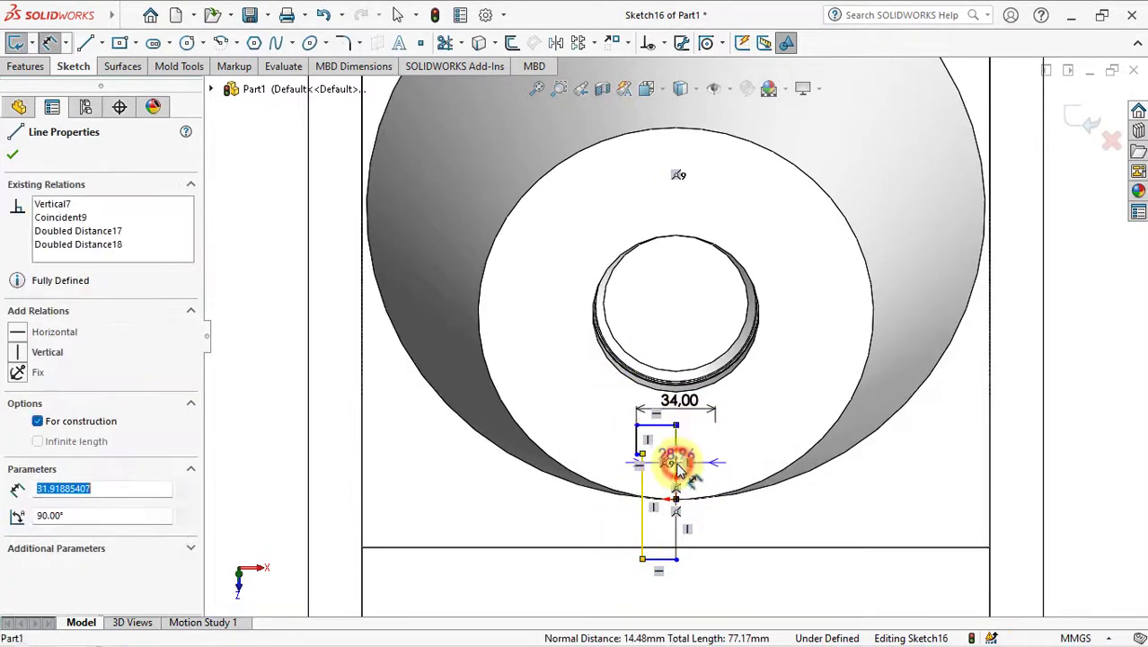
{"action": "left_click", "coordinate": [688, 600]}
{"action": "type", "text": "24"}
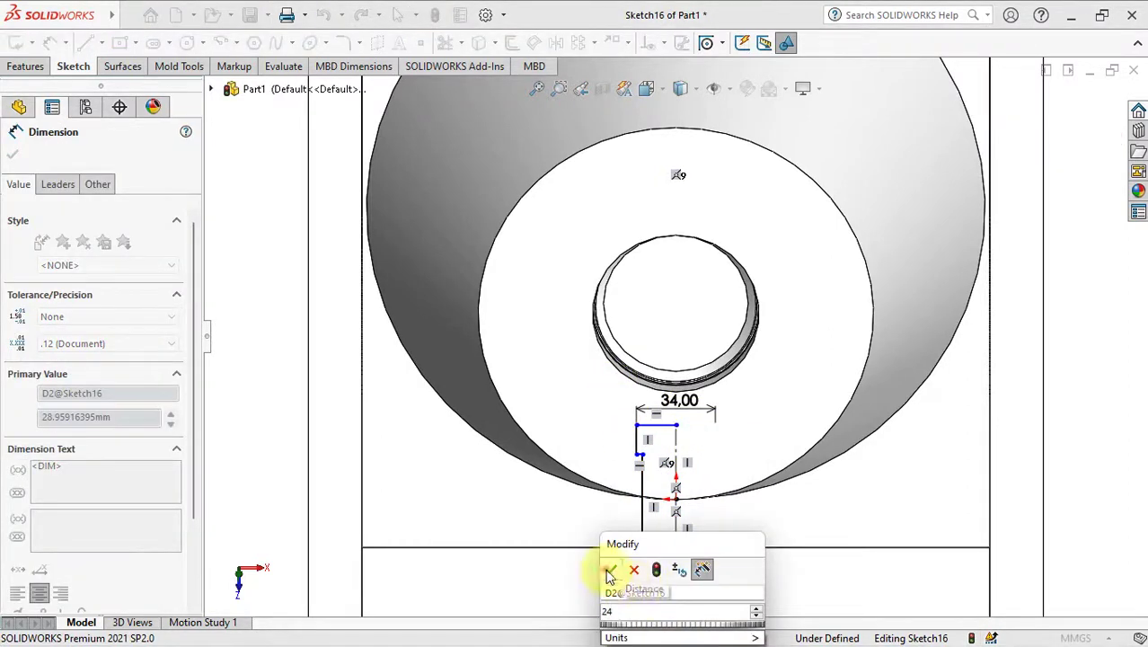
{"action": "left_click", "coordinate": [609, 572]}
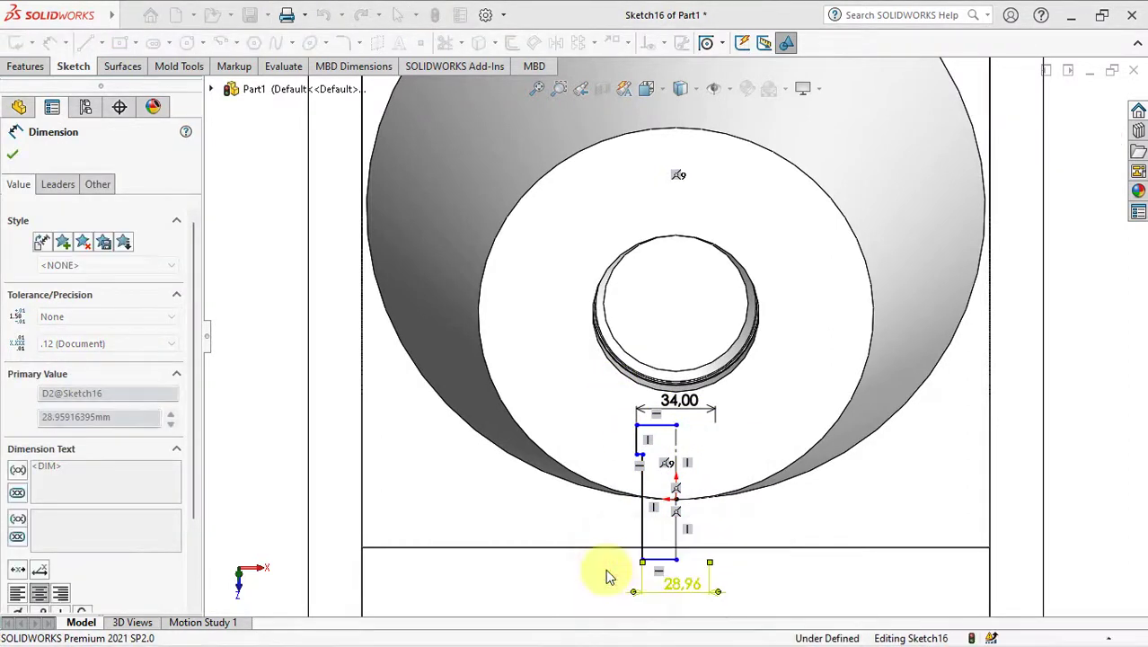
Add the 8 mm head height and the 10 mm step distance
{"action": "left_click", "coordinate": [645, 441]}
{"action": "left_click", "coordinate": [638, 440]}
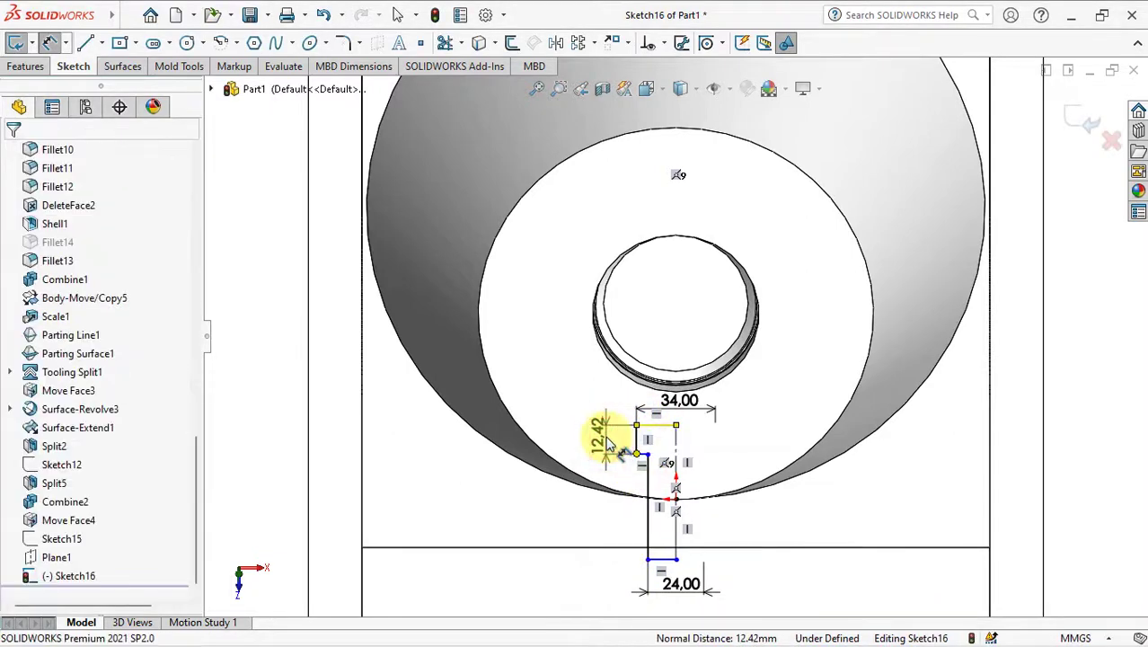
{"action": "left_click", "coordinate": [607, 442]}
{"action": "type", "text": "8"}
{"action": "left_click", "coordinate": [534, 412]}
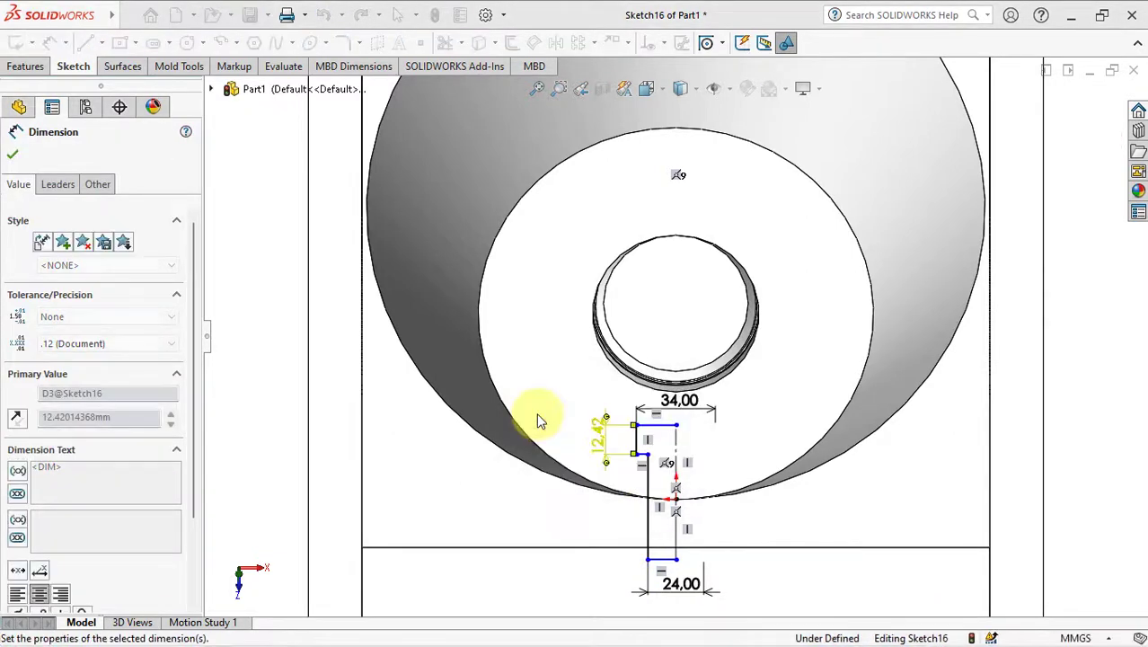
{"action": "left_click", "coordinate": [676, 488]}
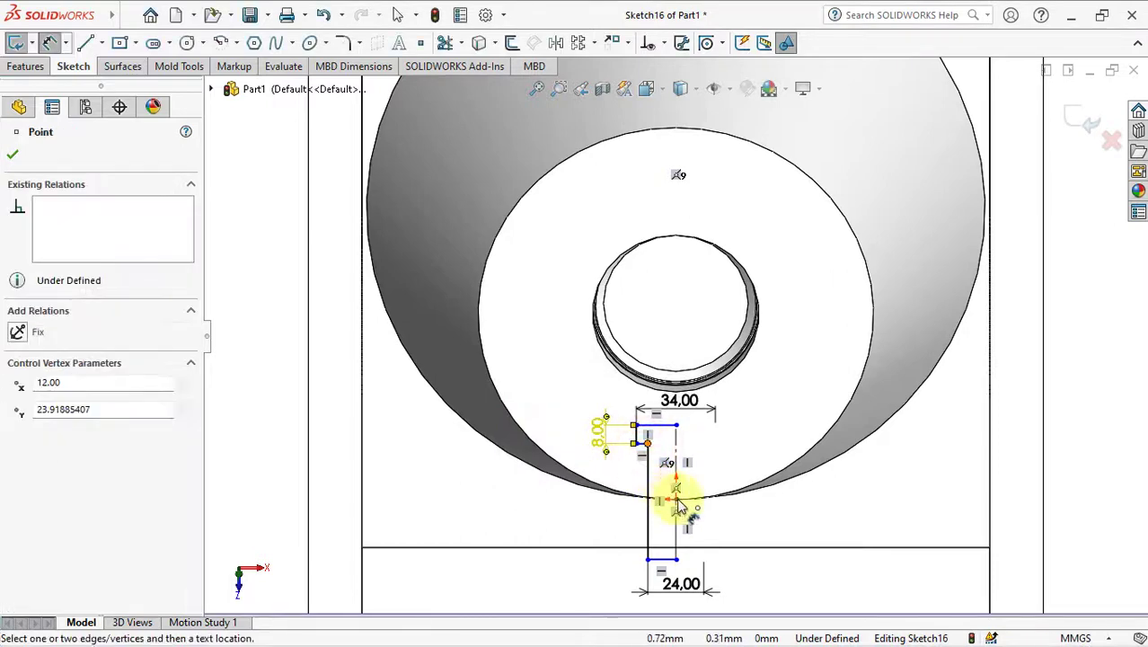
{"action": "left_click", "coordinate": [635, 485]}
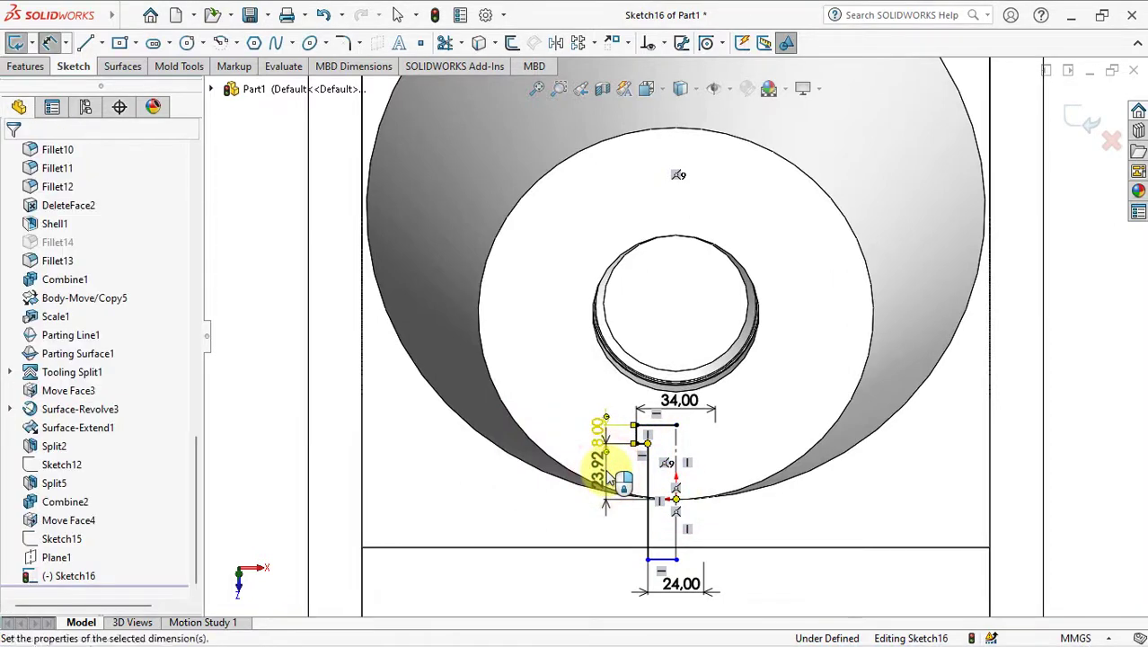
{"action": "left_click", "coordinate": [607, 469]}
{"action": "type", "text": "10"}
{"action": "left_click", "coordinate": [533, 449]}
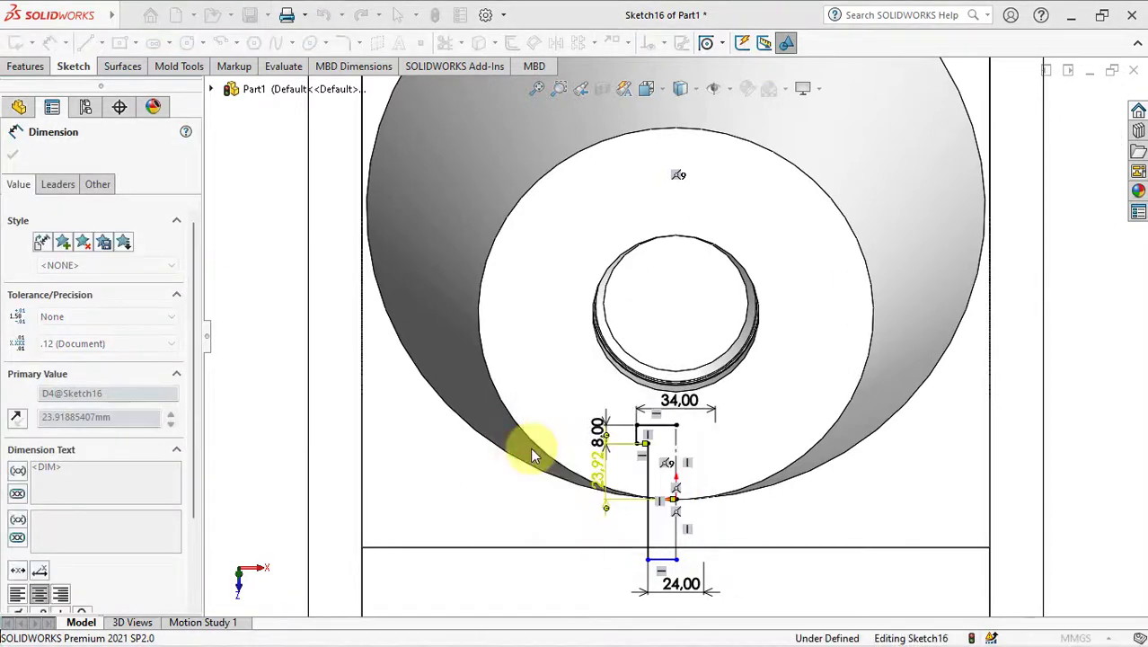
{"action": "left_click", "coordinate": [550, 510]}
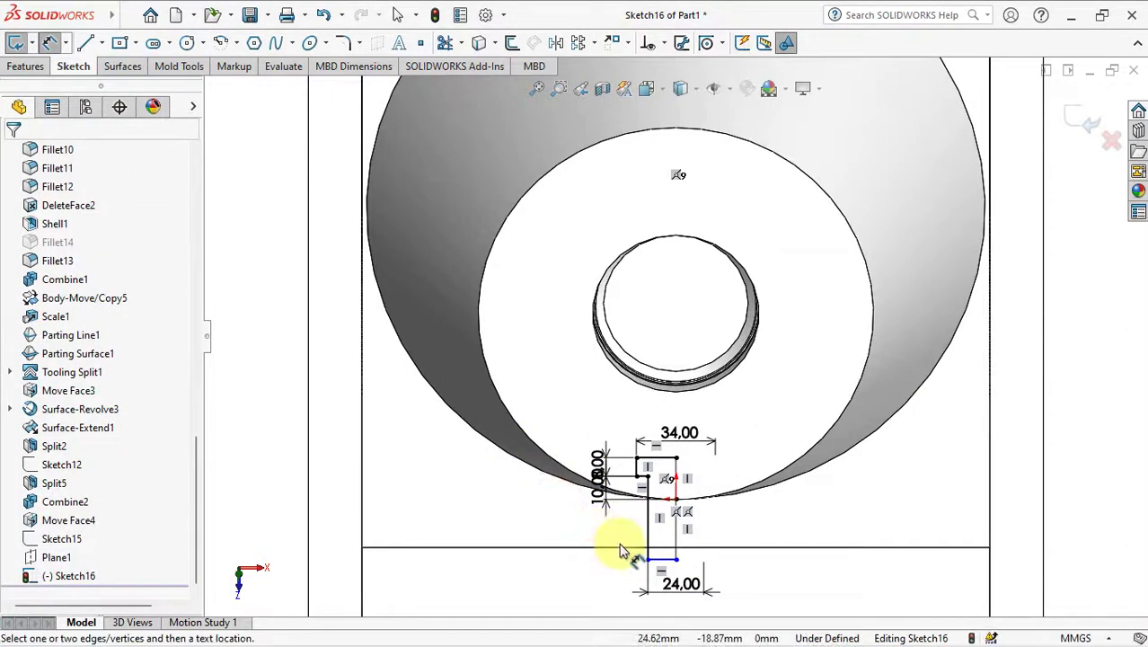
Dimension 25 mm from the cone-edge point down to the slot's bottom line
{"action": "scroll", "coordinate": [642, 476], "scroll_direction": "down", "scroll_amount": 3}
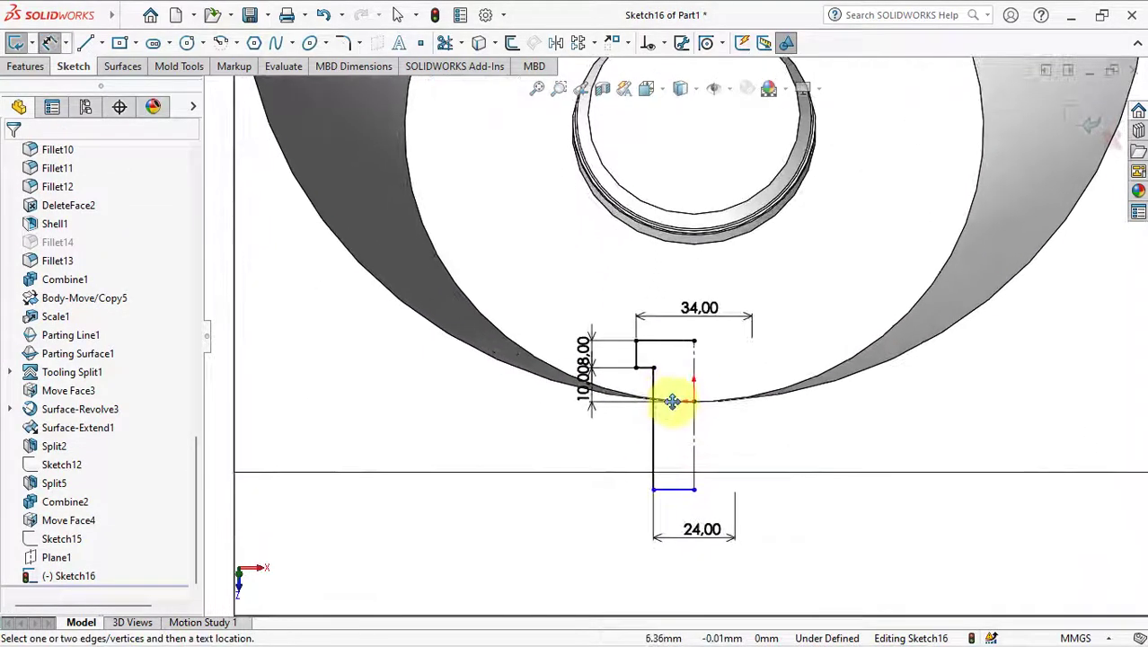
{"action": "left_click", "coordinate": [694, 402]}
{"action": "left_click", "coordinate": [668, 486]}
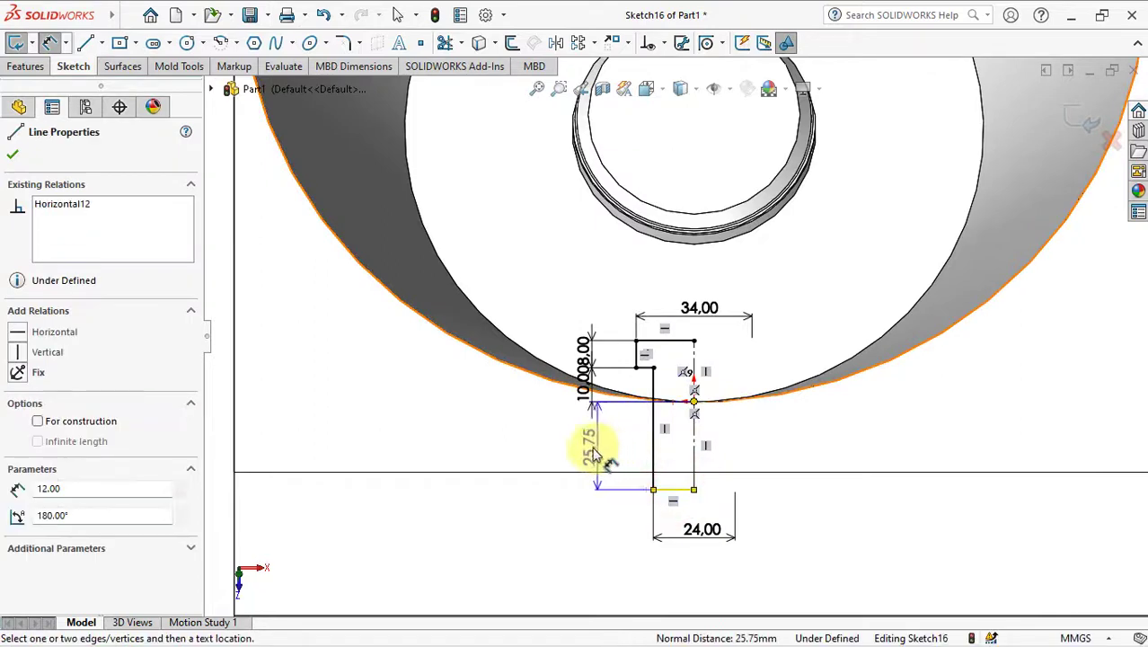
{"action": "left_click", "coordinate": [594, 453]}
{"action": "type", "text": "25"}
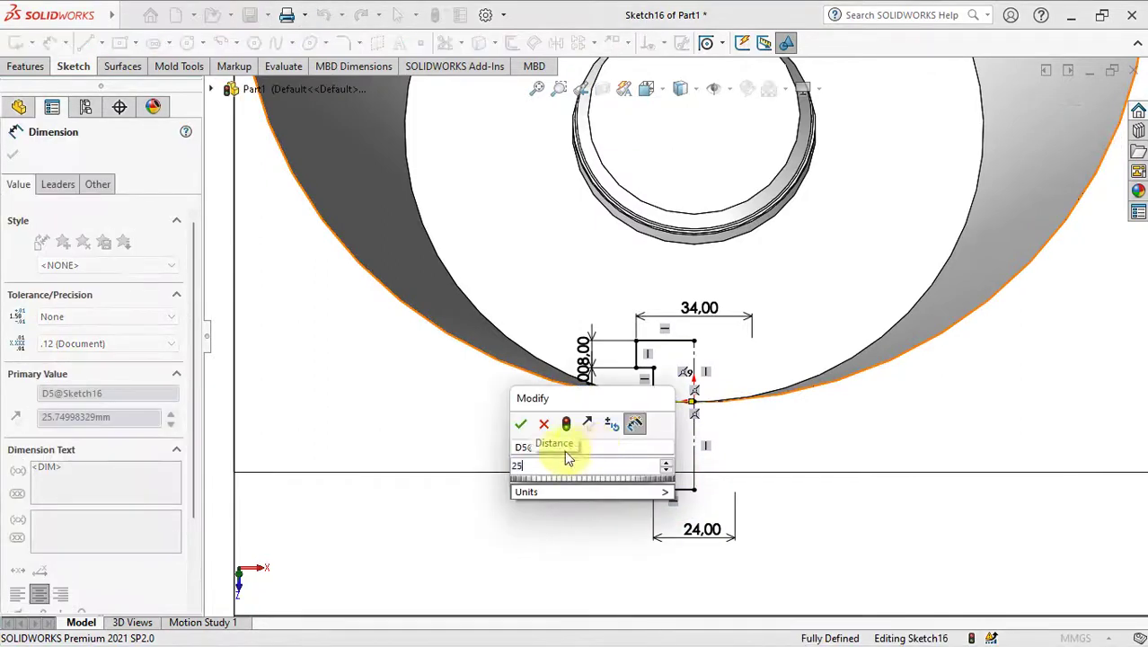
{"action": "left_click", "coordinate": [514, 423]}
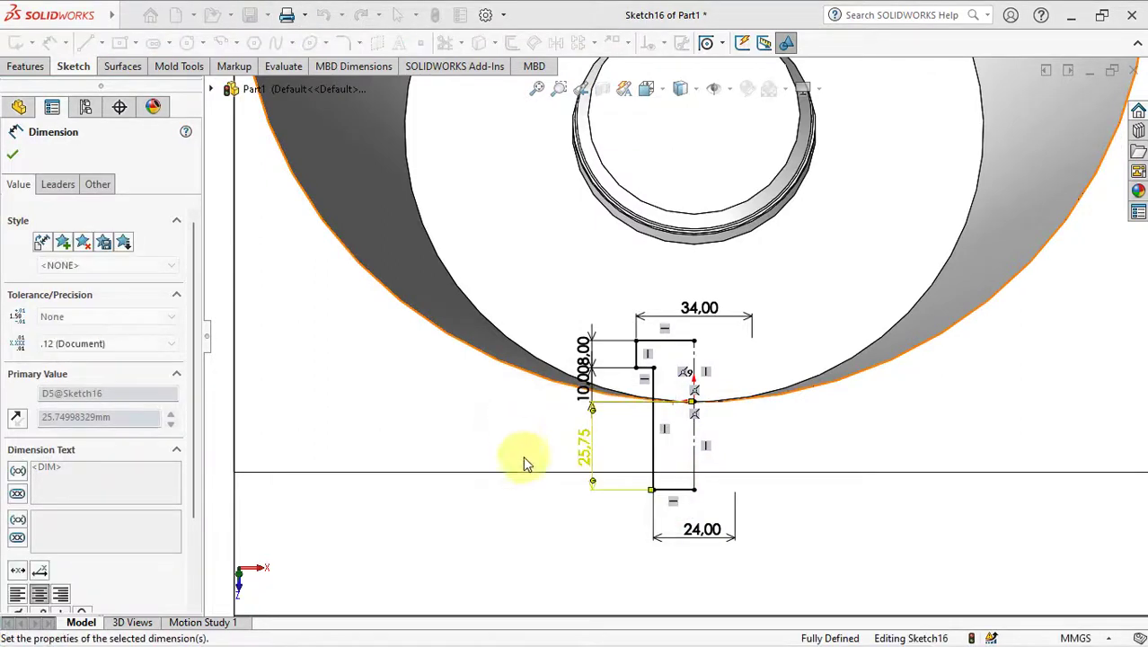
{"action": "left_click", "coordinate": [544, 523]}
{"action": "left_click", "coordinate": [556, 42]}
Mirror the five half-profile lines across the centerline to form the full T
{"action": "left_click", "coordinate": [665, 341]}
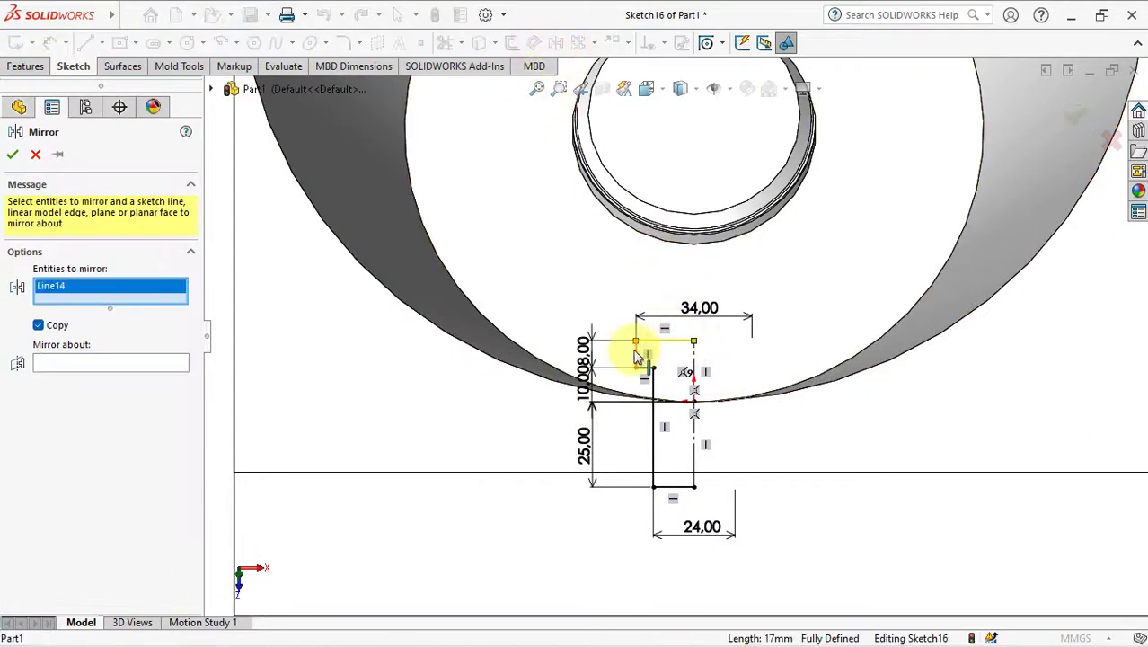
{"action": "left_click", "coordinate": [636, 354]}
{"action": "left_click", "coordinate": [647, 369]}
{"action": "left_click", "coordinate": [653, 400]}
{"action": "left_click", "coordinate": [674, 487]}
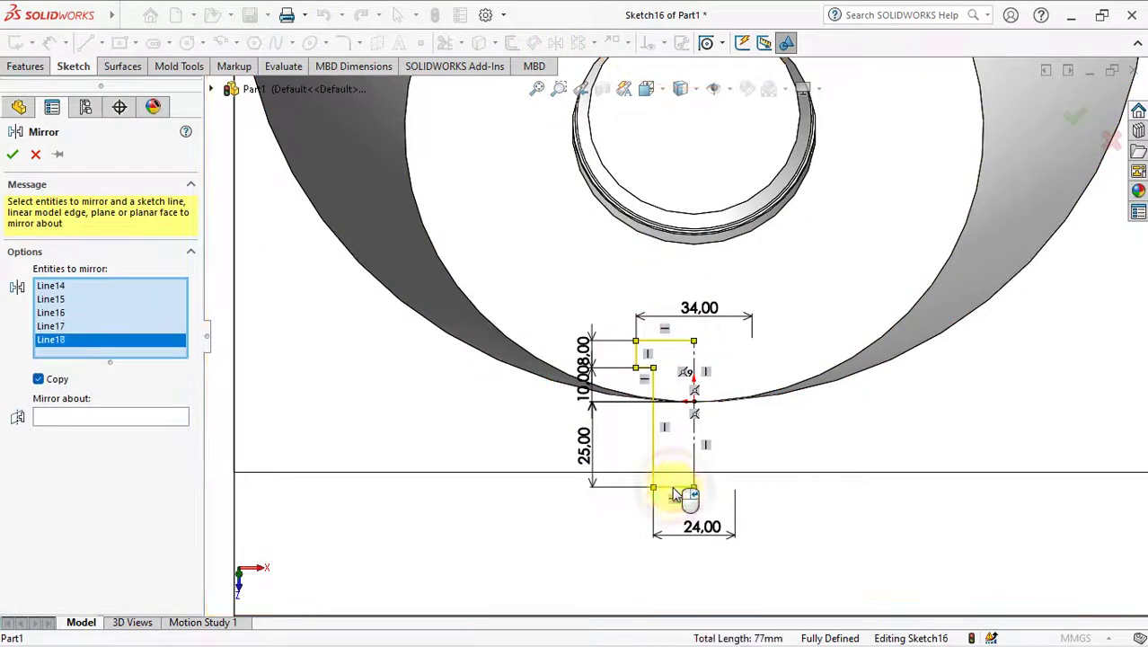
{"action": "left_click", "coordinate": [694, 454]}
{"action": "right_click", "coordinate": [698, 455]}
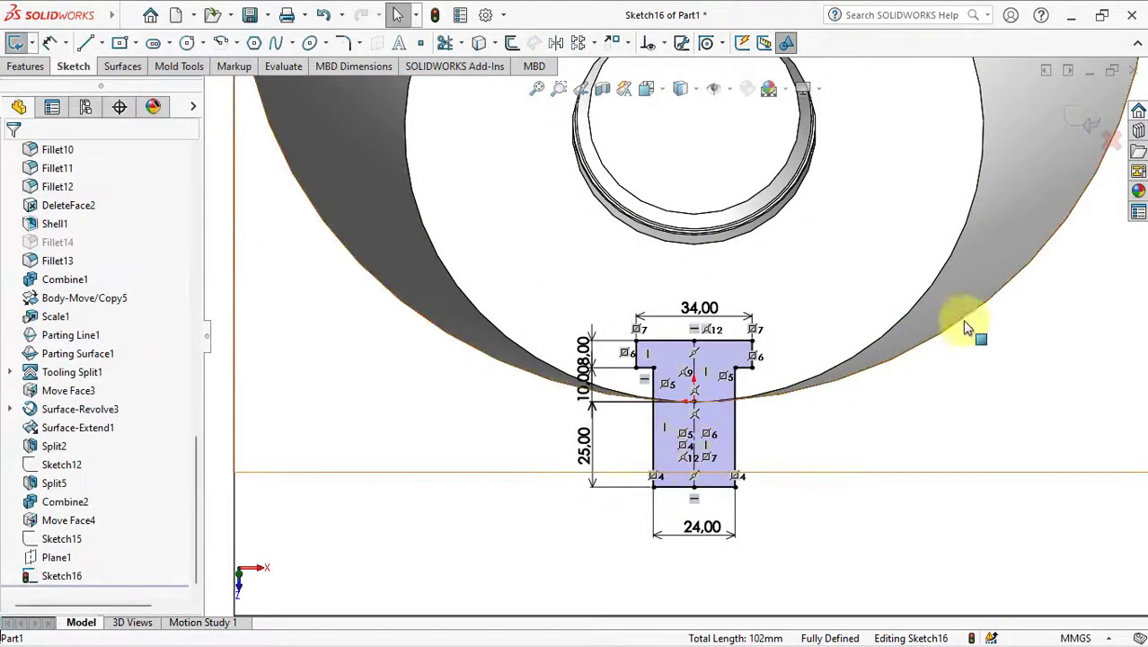
Exit Sketch16, orbit to an oblique view, and select the sketch
{"action": "left_click", "coordinate": [1074, 119]}
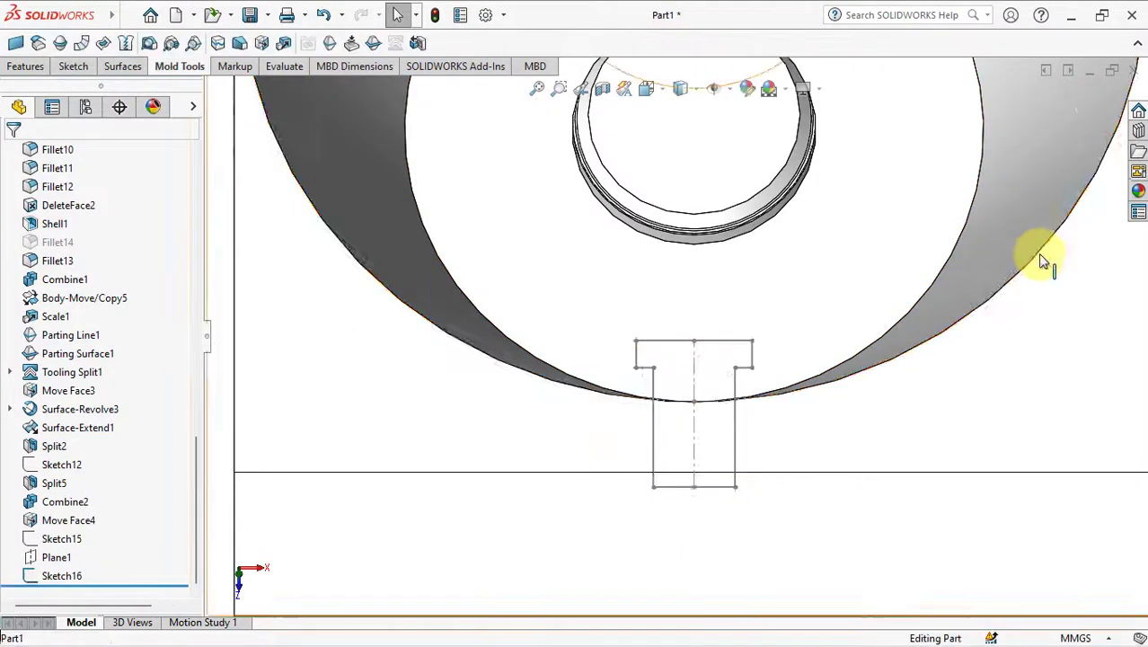
{"action": "scroll", "coordinate": [807, 461], "scroll_direction": "down", "scroll_amount": 3}
{"action": "scroll", "coordinate": [806, 515], "scroll_direction": "down", "scroll_amount": 2}
{"action": "mouse_move", "coordinate": [806, 515]}
{"action": "middle_mouse_down"}
{"action": "mouse_move", "coordinate": [597, 249]}
{"action": "mouse_move", "coordinate": [610, 324]}
{"action": "middle_mouse_up"}
{"action": "left_click", "coordinate": [62, 576]}
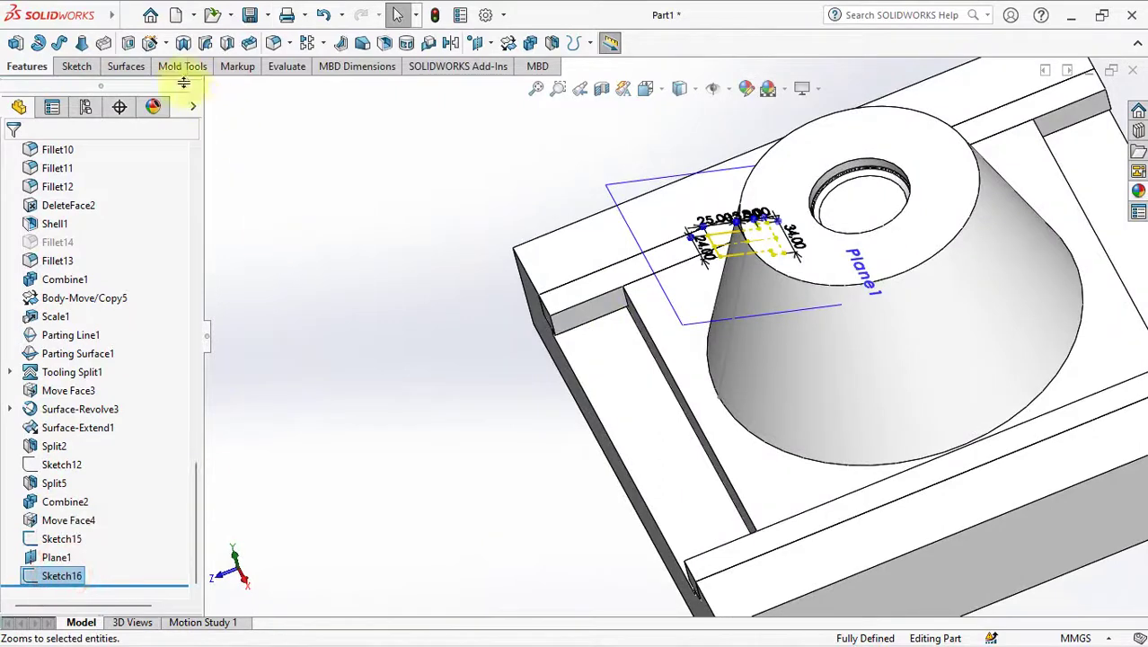
Extrude-cut Sketch16 Up To Surface at the block's side face and Through All in Direction 2
{"action": "left_click", "coordinate": [129, 47]}
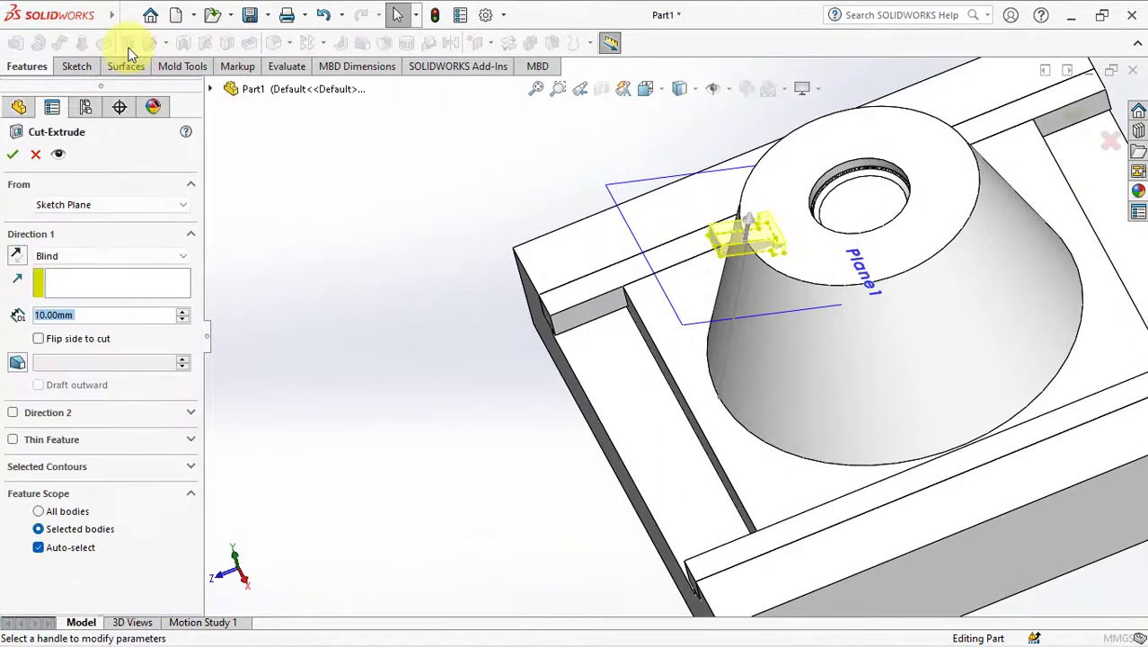
{"action": "left_click", "coordinate": [114, 256]}
{"action": "left_click", "coordinate": [109, 325]}
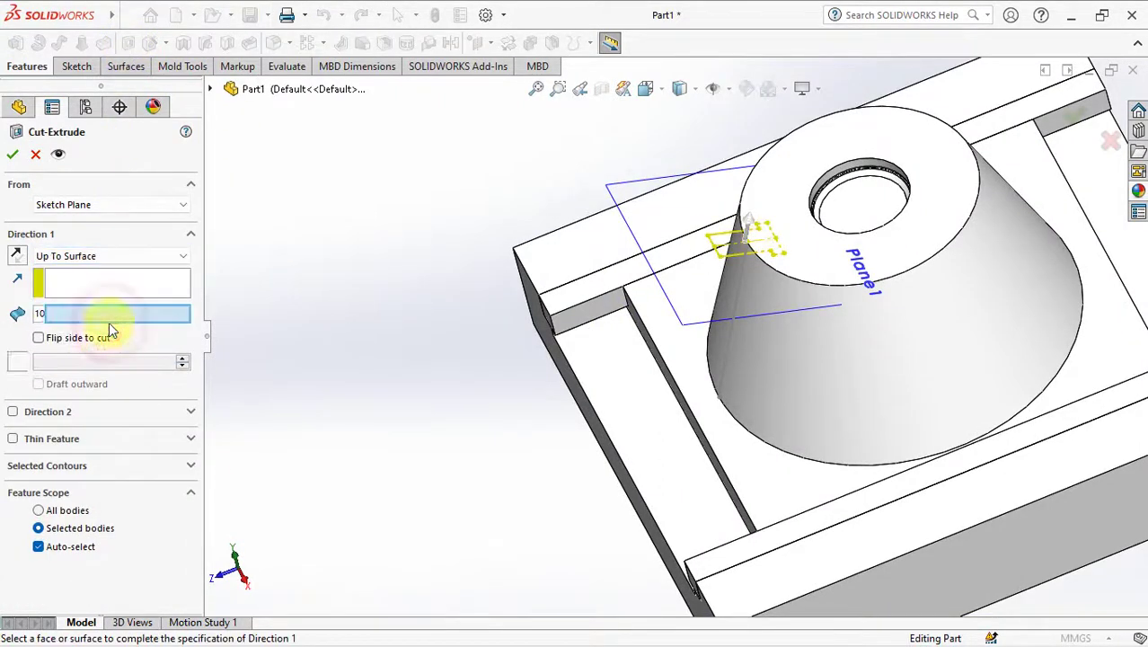
{"action": "left_click", "coordinate": [669, 456]}
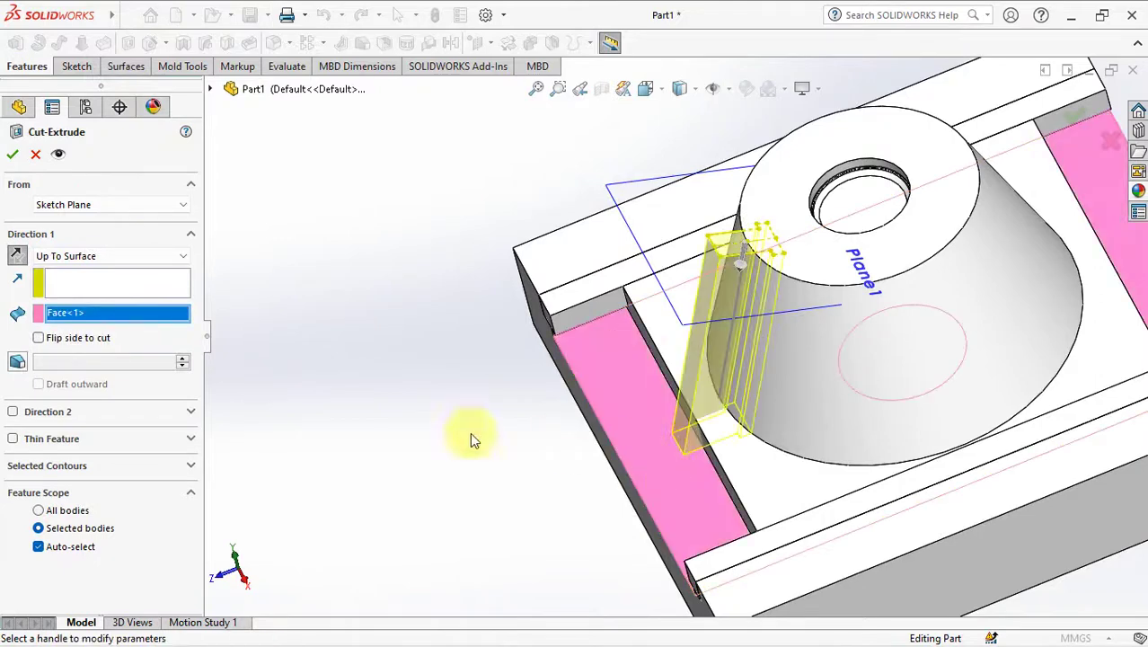
{"action": "left_click", "coordinate": [13, 411]}
{"action": "left_click", "coordinate": [108, 432]}
{"action": "left_click", "coordinate": [62, 447]}
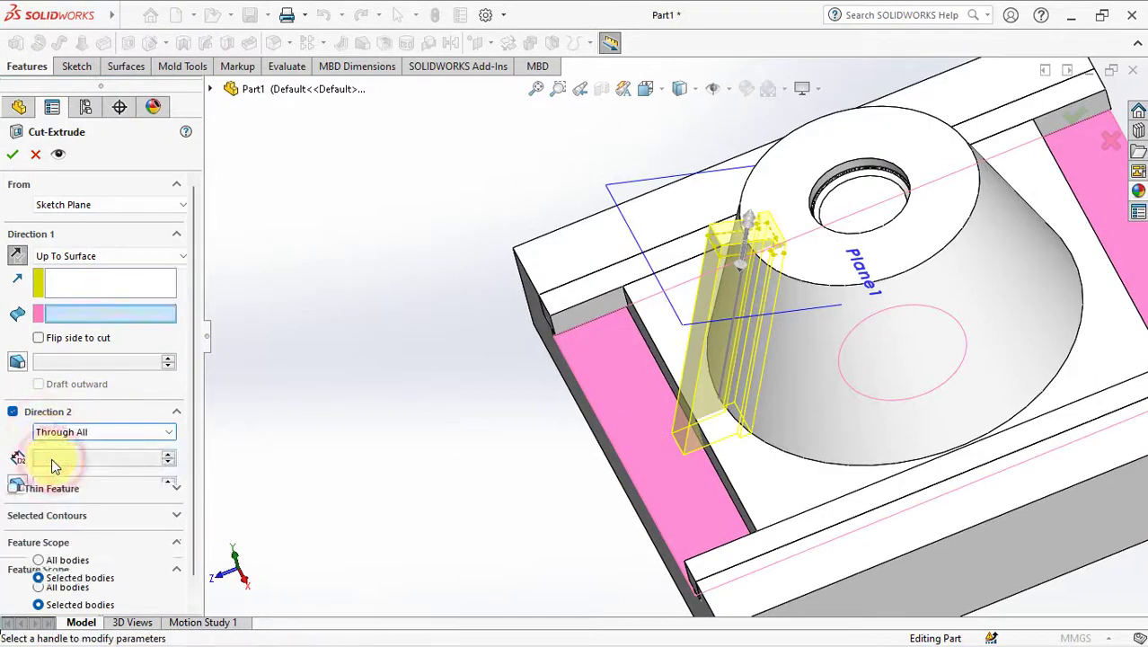
Limit the cut to the Move Face4 body and confirm the T-slot
{"action": "left_click", "coordinate": [41, 578]}
{"action": "left_click", "coordinate": [39, 596]}
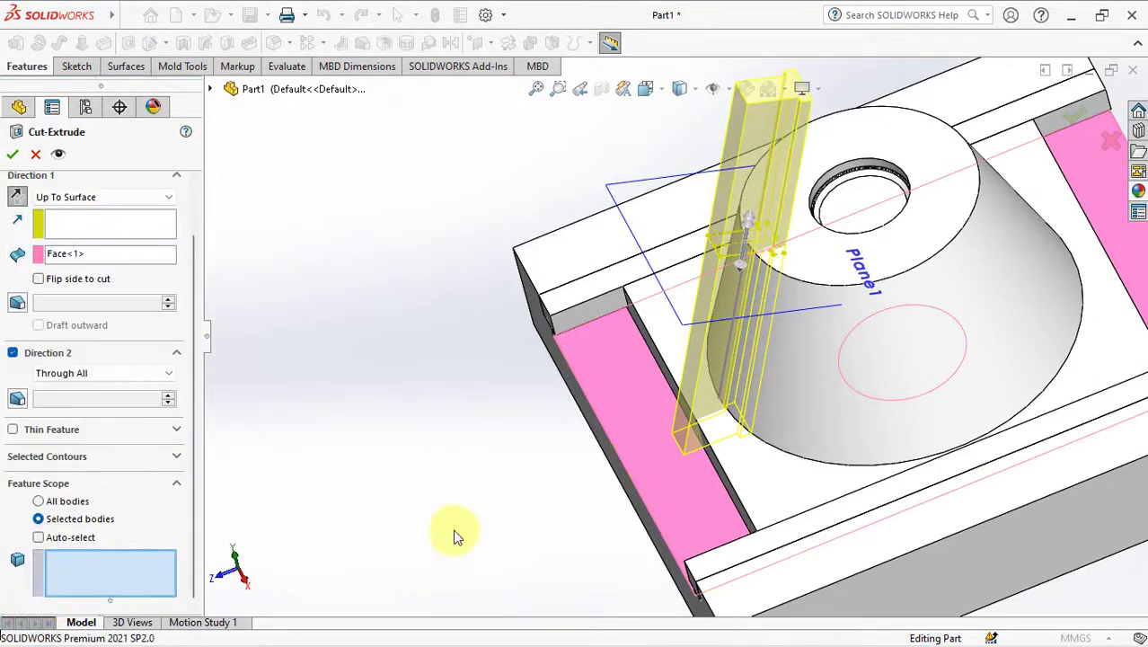
{"action": "left_click", "coordinate": [823, 423]}
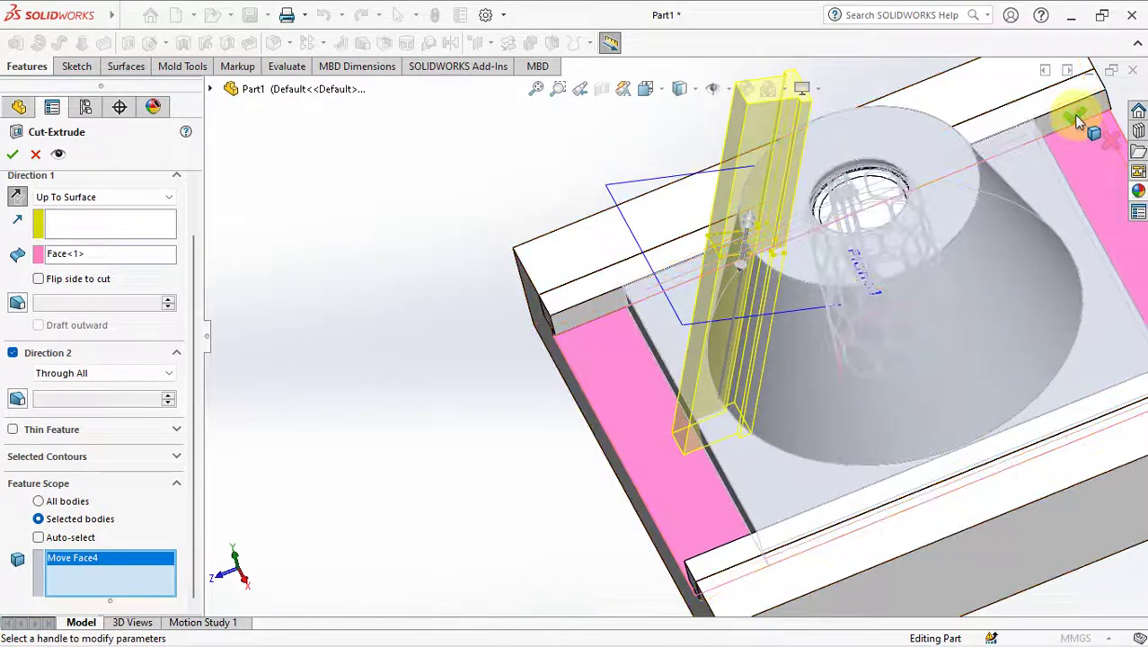
{"action": "left_click", "coordinate": [1074, 115]}
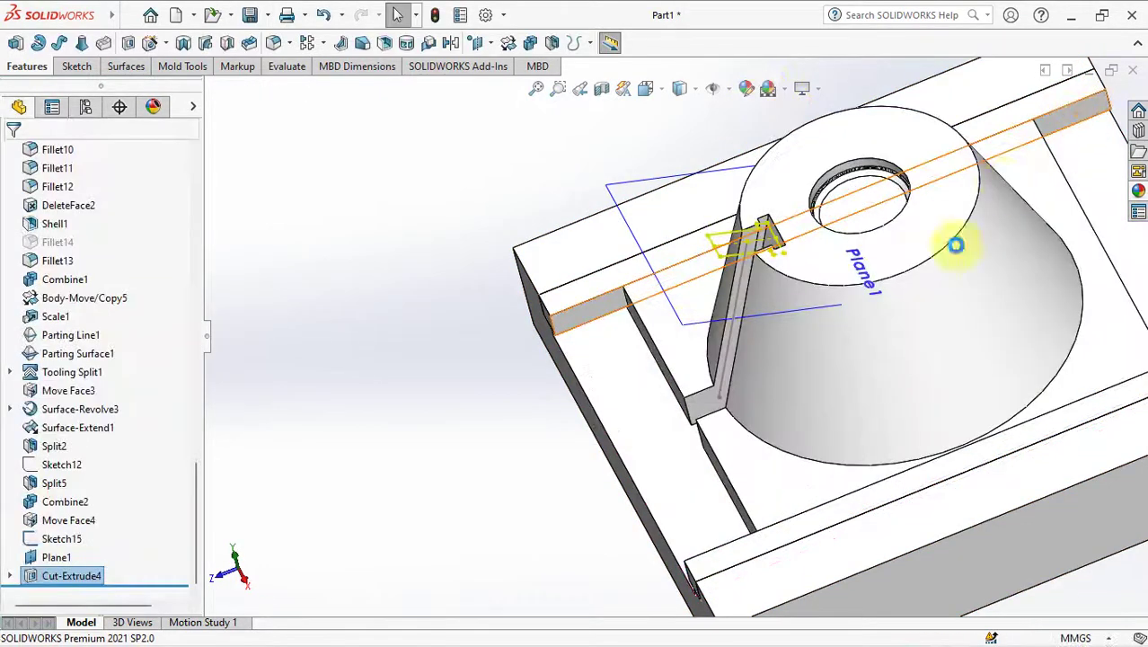
{"action": "mouse_move", "coordinate": [481, 445]}
{"action": "middle_mouse_down"}
{"action": "mouse_move", "coordinate": [530, 478]}
{"action": "mouse_move", "coordinate": [499, 426]}
{"action": "mouse_move", "coordinate": [431, 425]}
{"action": "middle_mouse_up"}
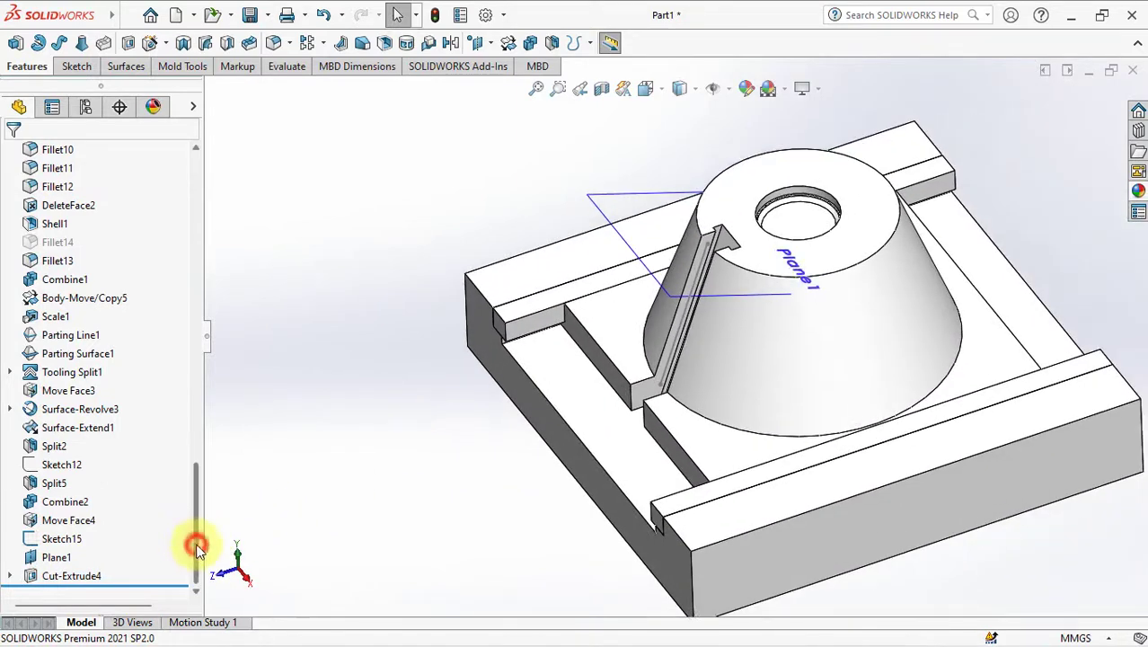
{"action": "left_click_drag", "start_coordinate": [197, 548], "coordinate": [198, 297]}
Mirror Cut-Extrude4 about the Front Plane as a geometry pattern
{"action": "left_click", "coordinate": [68, 334]}
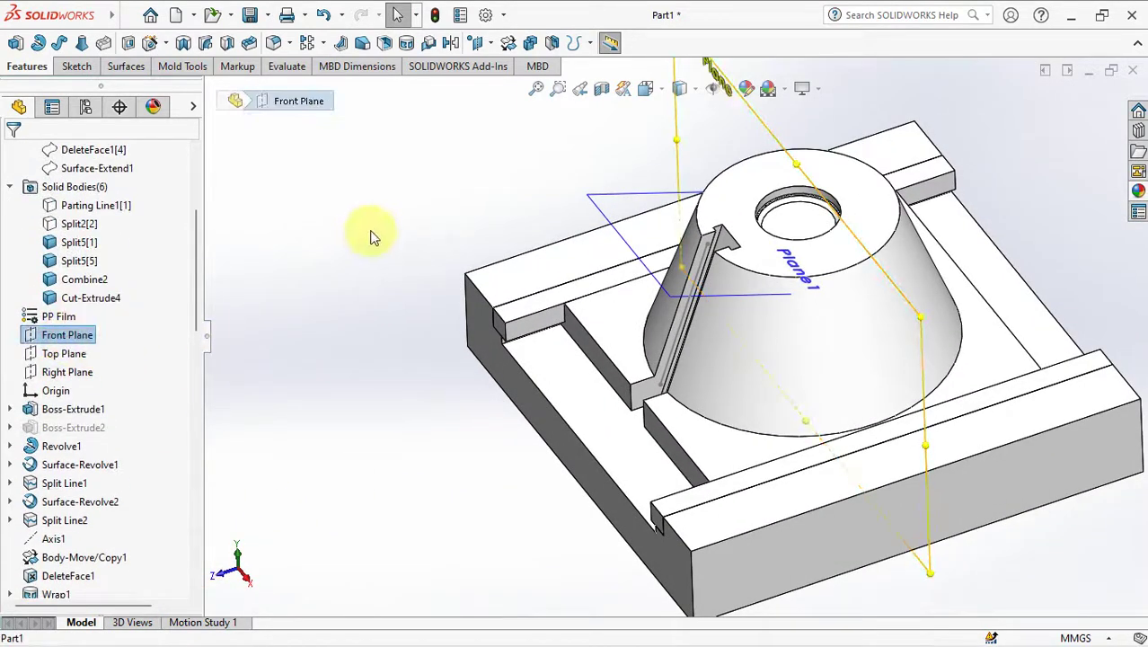
{"action": "left_click", "coordinate": [452, 43]}
{"action": "left_click", "coordinate": [646, 392]}
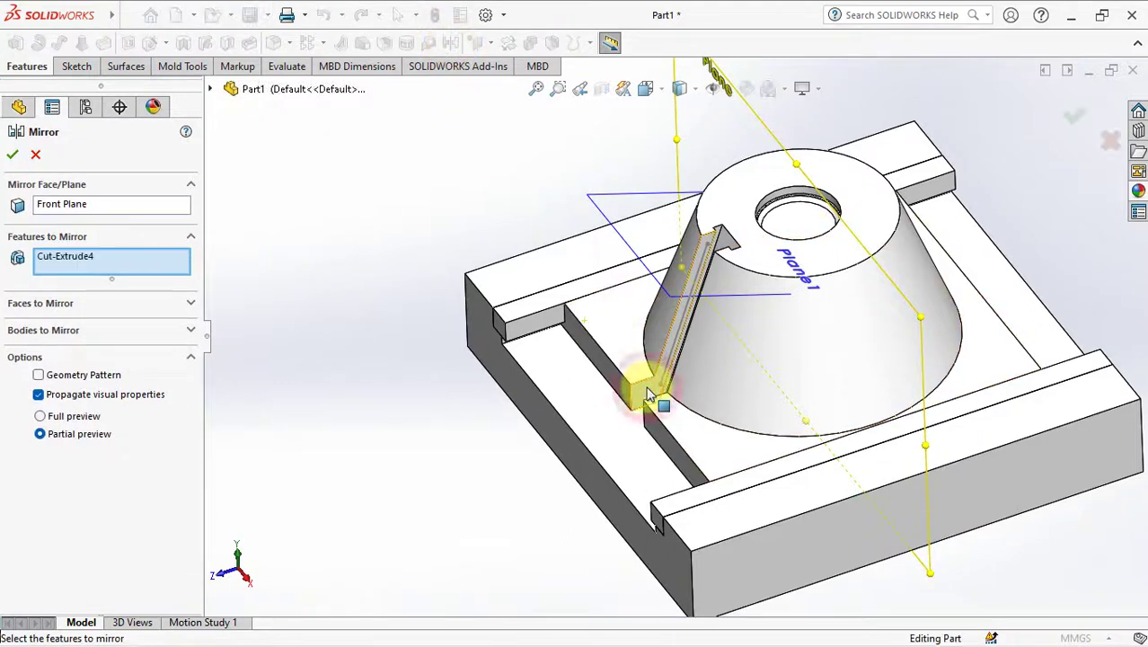
{"action": "left_click", "coordinate": [1086, 121]}
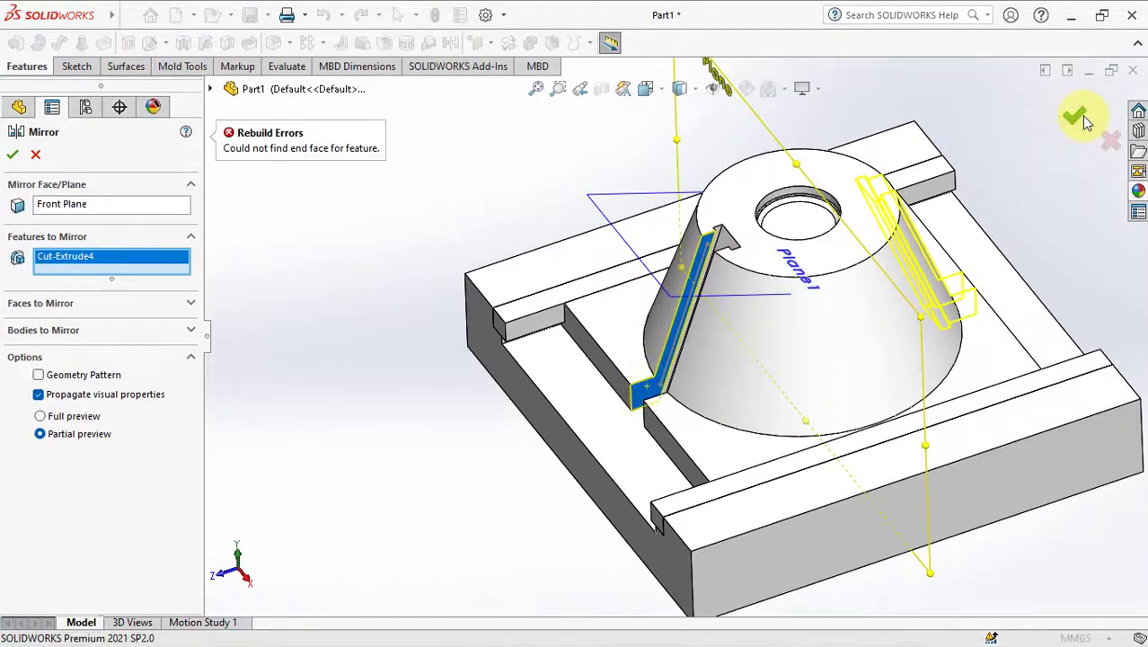
{"action": "left_click", "coordinate": [38, 376]}
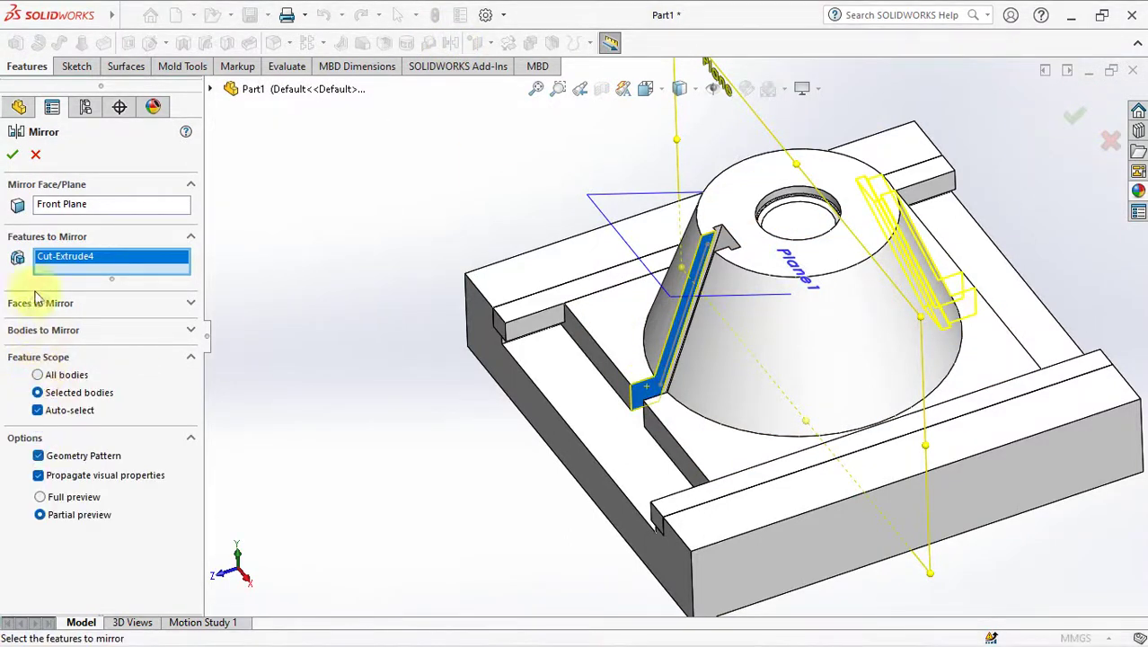
{"action": "left_click", "coordinate": [14, 153]}
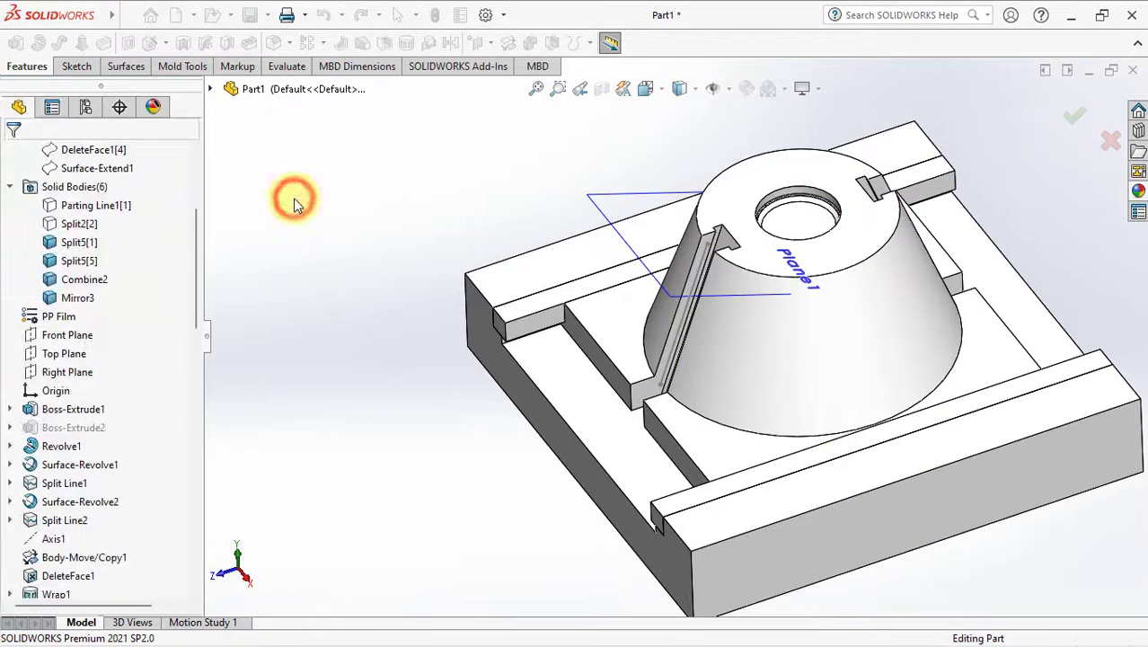
Hide Plane1 and the Sketch15 guide line on the cone
{"action": "left_click", "coordinate": [634, 205]}
{"action": "left_click", "coordinate": [733, 148]}
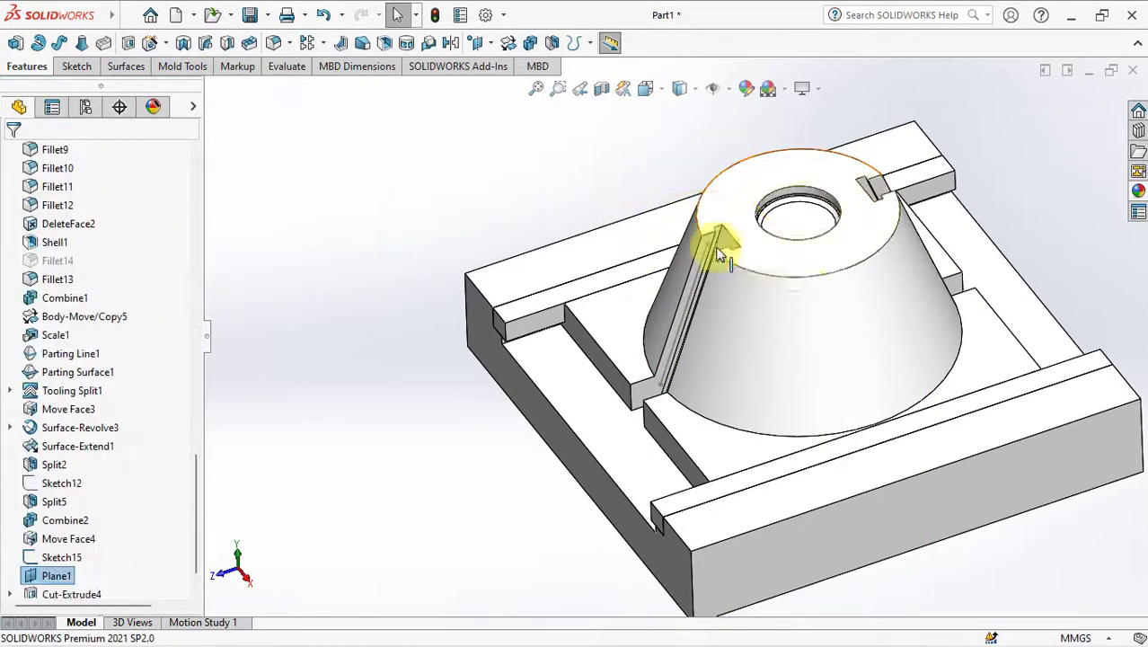
{"action": "left_click", "coordinate": [702, 255]}
{"action": "left_click", "coordinate": [780, 209]}
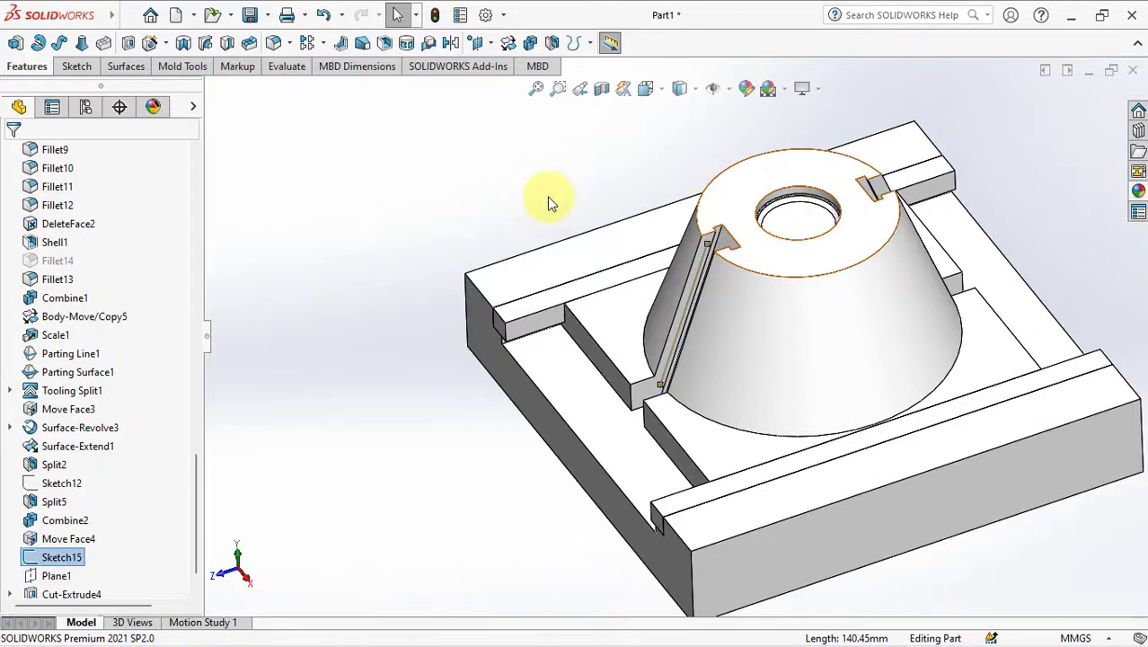
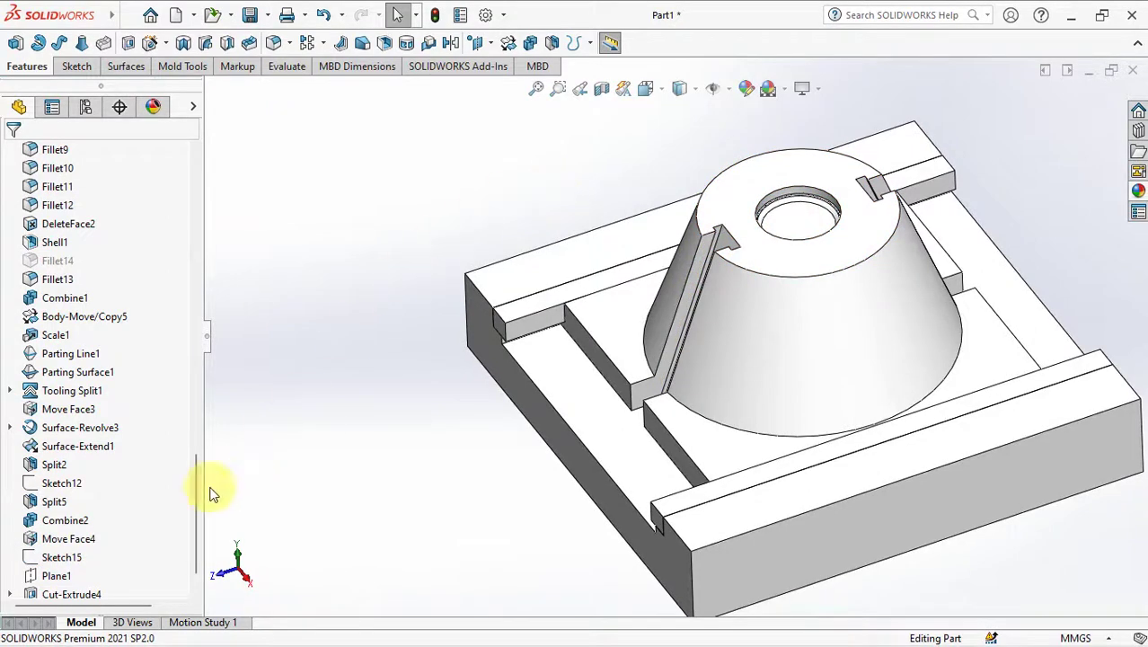
Hide Split5[1], Split5[5], Combine2 and Mirror3, show Split2[2], and turn the block to its underside
{"action": "mouse_move", "coordinate": [198, 493]}
{"action": "left_mouse_down"}
{"action": "mouse_move", "coordinate": [220, 270]}
{"action": "mouse_move", "coordinate": [252, 241]}
{"action": "left_mouse_up"}
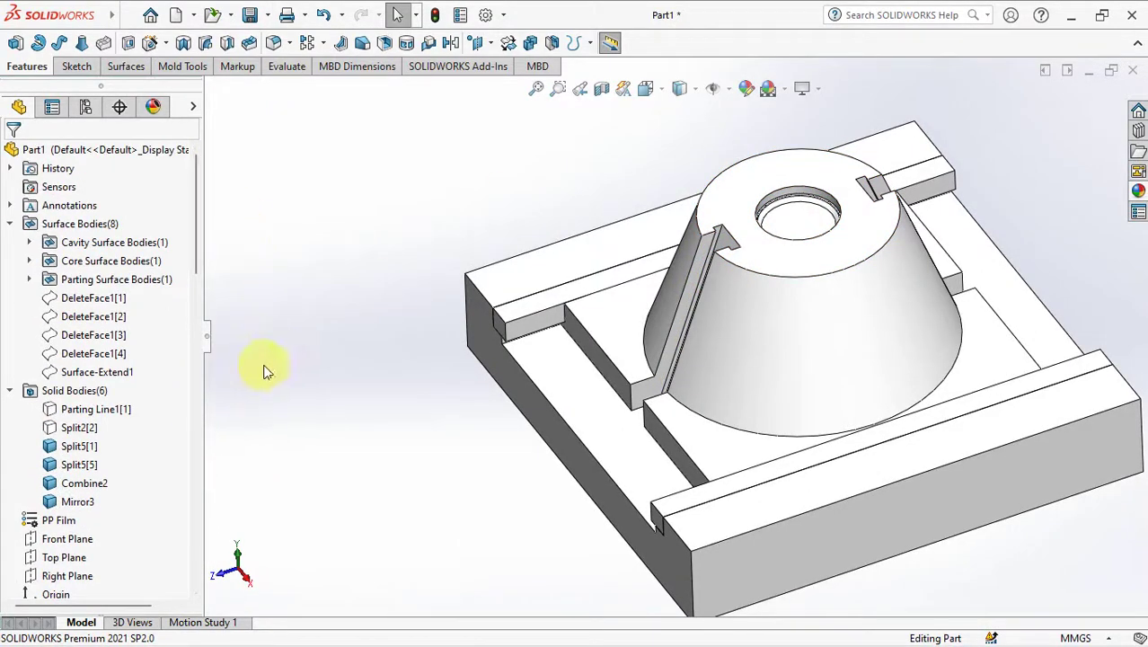
{"action": "left_click", "coordinate": [79, 446]}
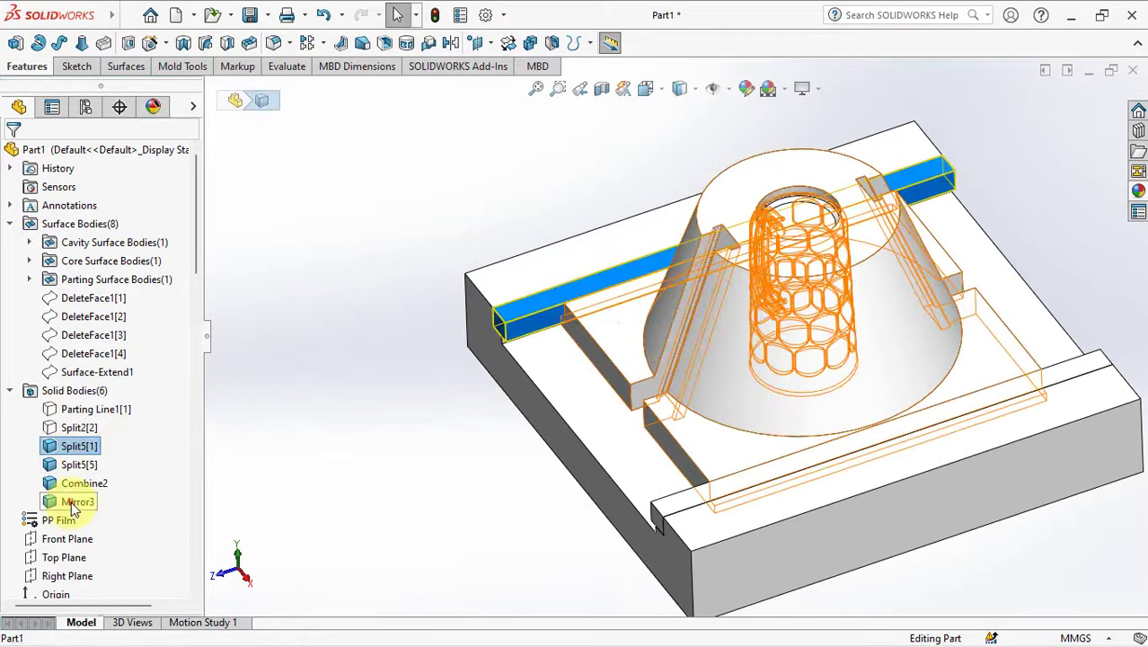
{"action": "left_click", "coordinate": [79, 503], "text": "shift"}
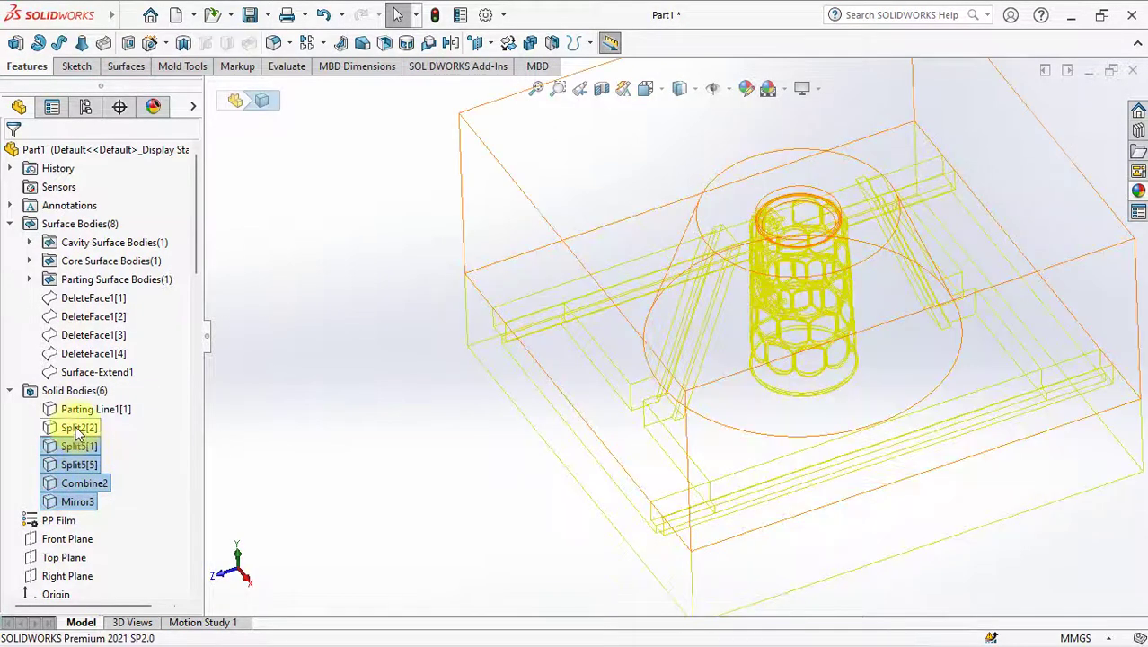
{"action": "left_click", "coordinate": [73, 426]}
{"action": "left_click", "coordinate": [87, 377]}
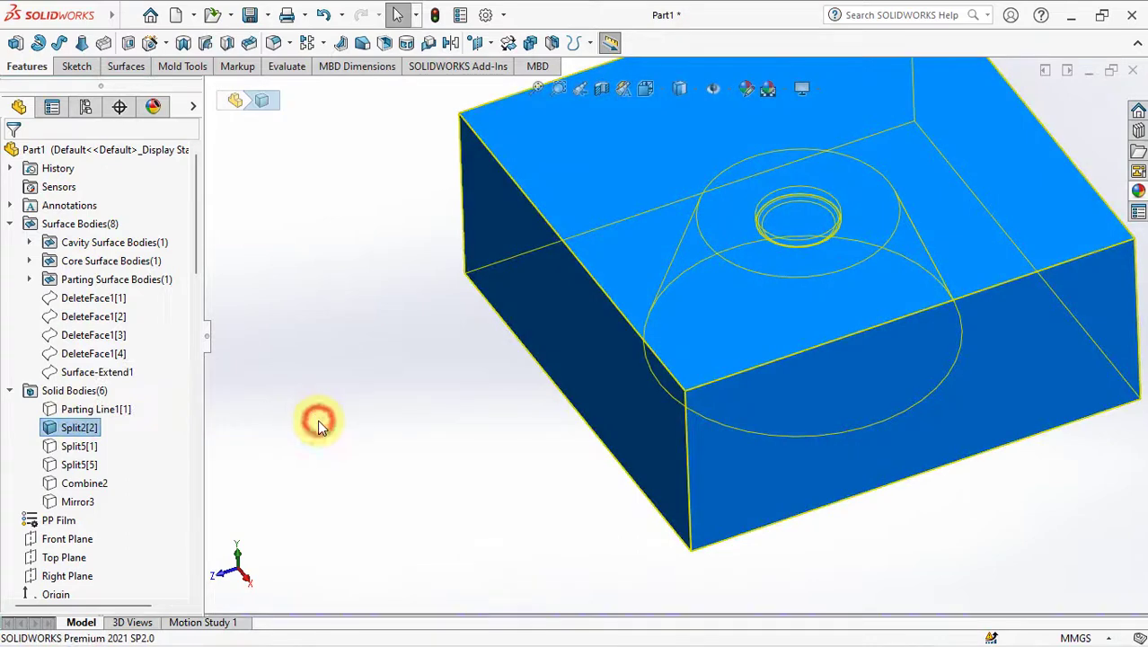
{"action": "left_click", "coordinate": [318, 419]}
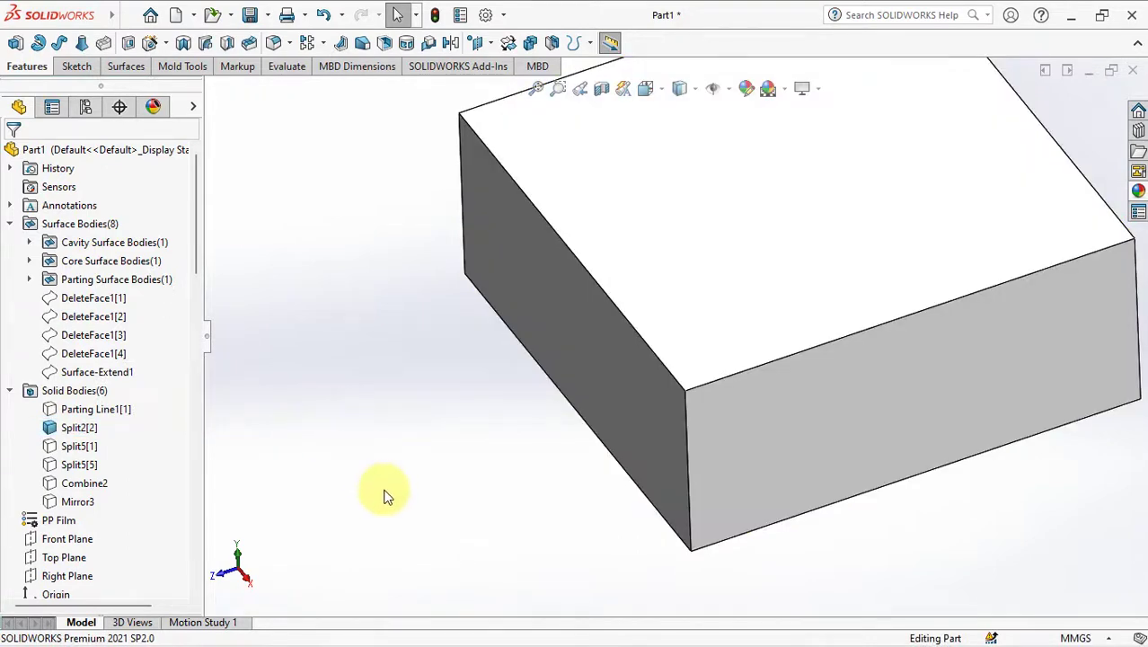
{"action": "middle_click_drag", "start_coordinate": [383, 497], "coordinate": [350, 194]}
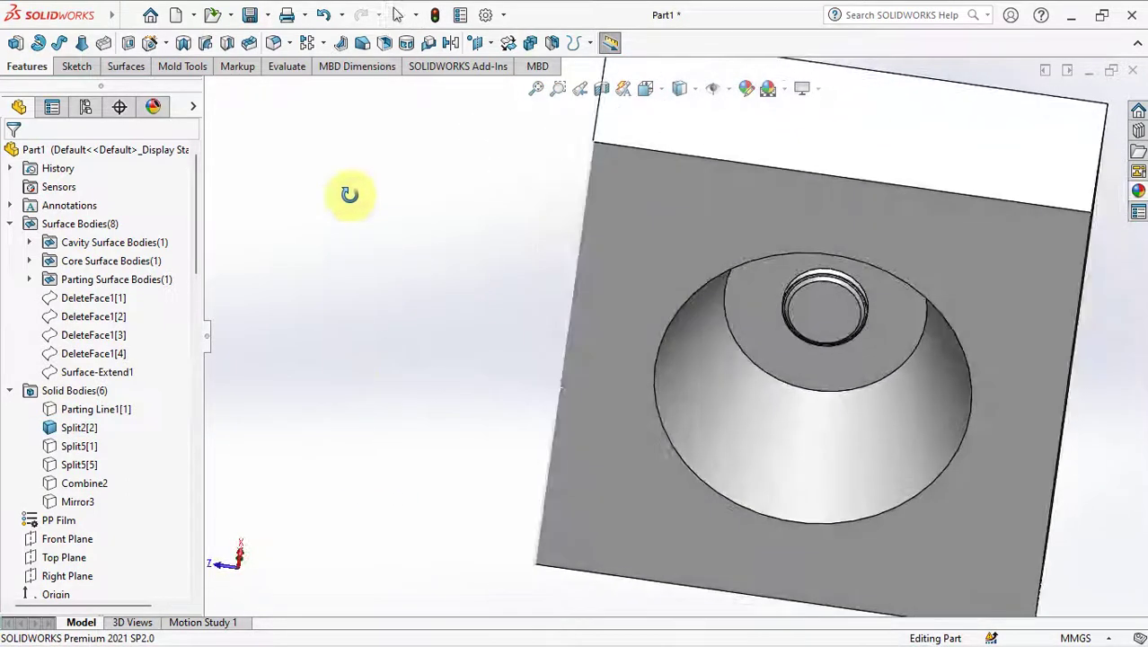
{"action": "left_click", "coordinate": [190, 70]}
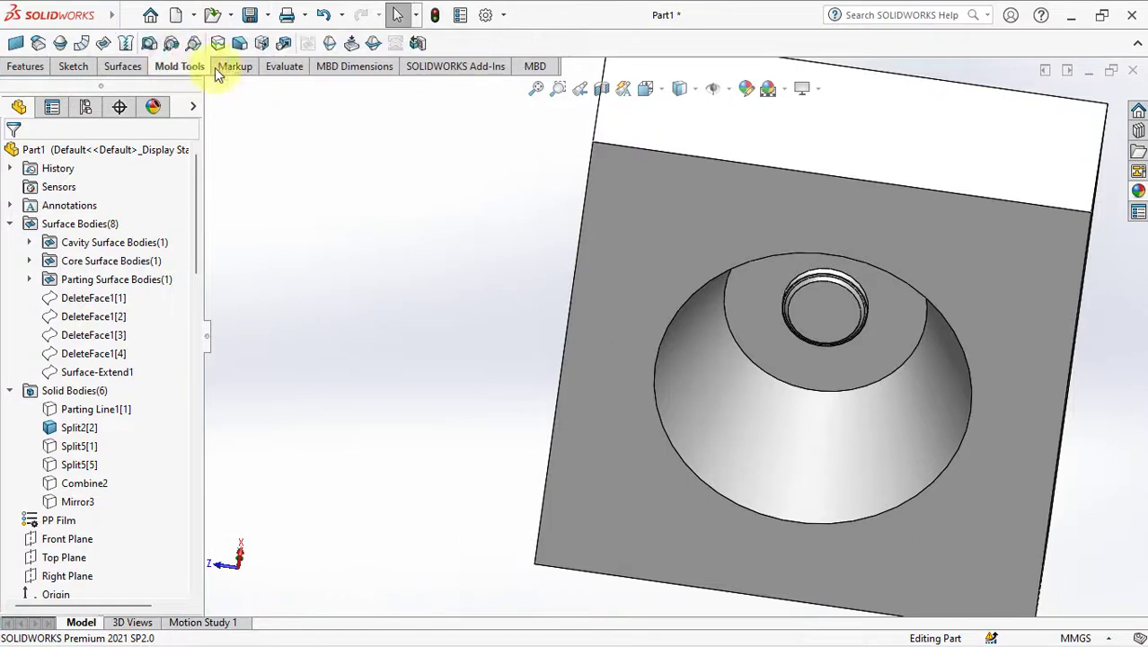
Offset the cavity block's bottom face by 1.00 mm in the flipped direction with Move Face
{"action": "left_click", "coordinate": [260, 45]}
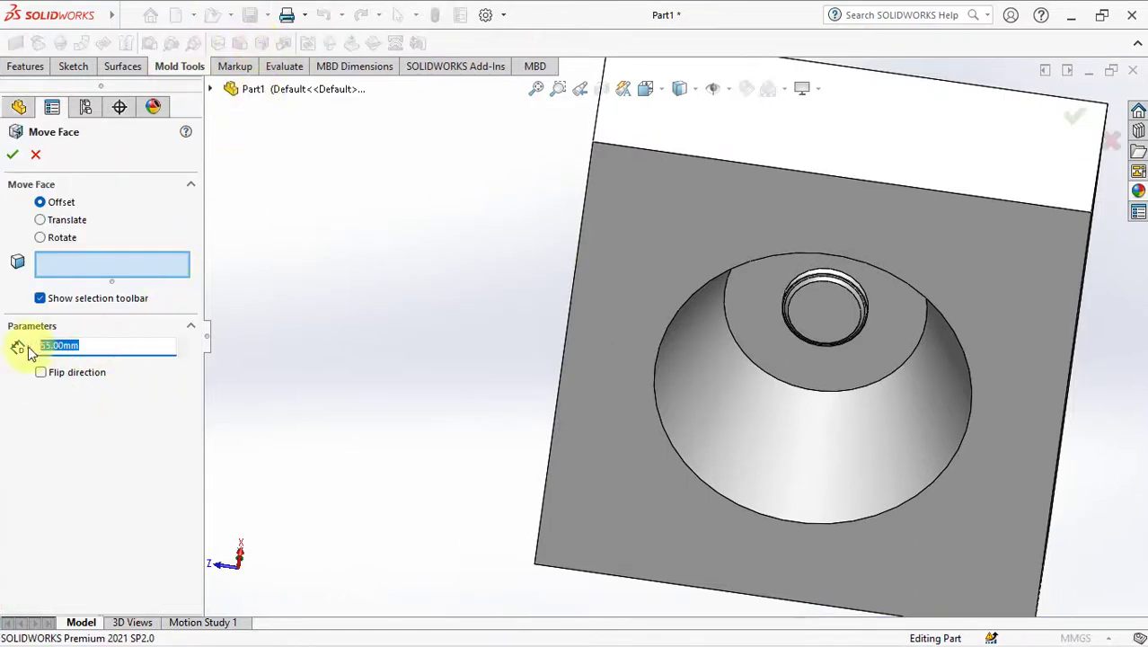
{"action": "left_click", "coordinate": [579, 475]}
{"action": "mouse_move", "coordinate": [505, 436]}
{"action": "middle_mouse_down"}
{"action": "mouse_move", "coordinate": [520, 559]}
{"action": "mouse_move", "coordinate": [674, 458]}
{"action": "middle_mouse_up"}
{"action": "scroll", "coordinate": [679, 445], "scroll_direction": "down", "scroll_amount": 3}
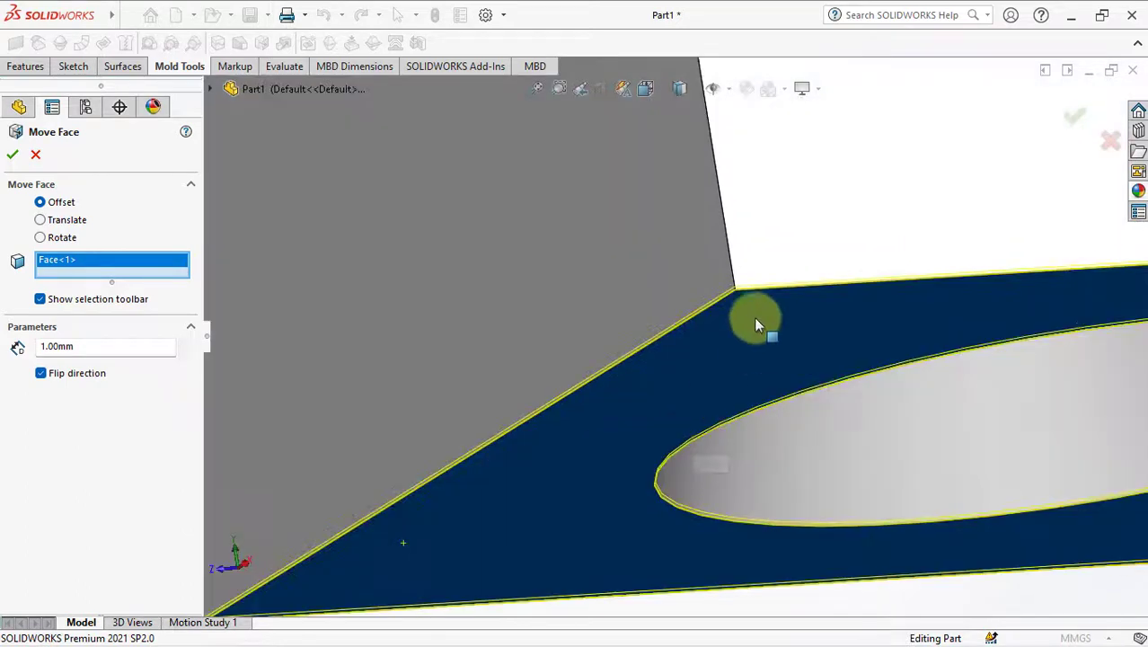
{"action": "scroll", "coordinate": [754, 316], "scroll_direction": "down", "scroll_amount": 2}
{"action": "left_click", "coordinate": [1067, 118]}
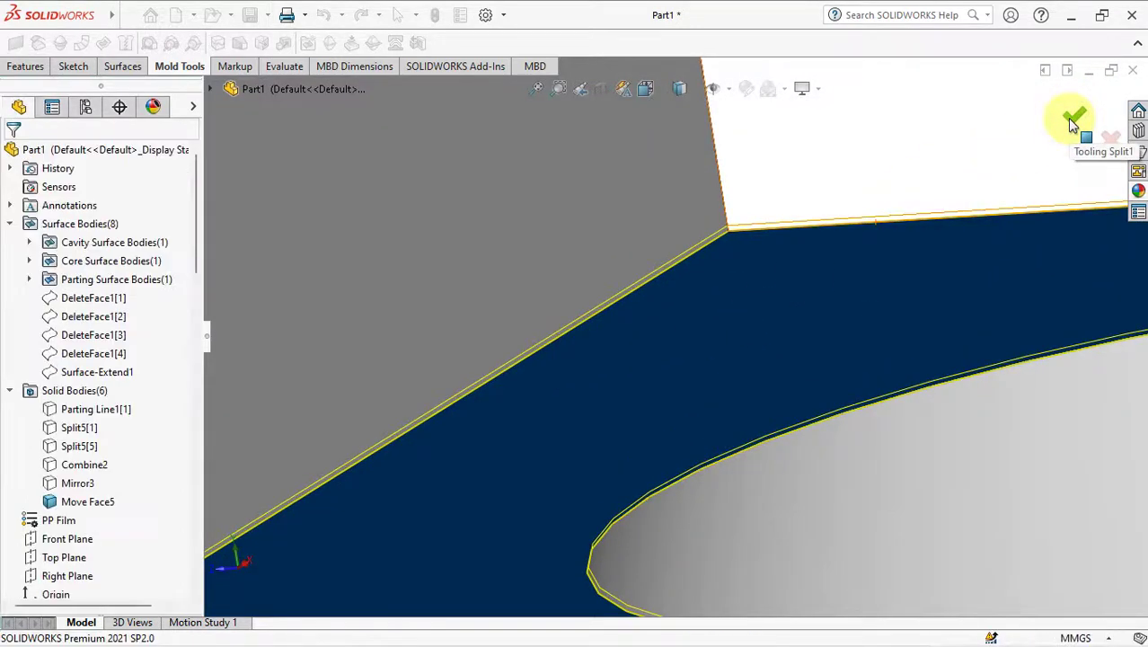
{"action": "scroll", "coordinate": [692, 341], "scroll_direction": "up", "scroll_amount": 3}
{"action": "scroll", "coordinate": [665, 386], "scroll_direction": "up", "scroll_amount": 3}
{"action": "mouse_move", "coordinate": [654, 413]}
{"action": "middle_mouse_down"}
{"action": "mouse_move", "coordinate": [584, 333]}
{"action": "mouse_move", "coordinate": [584, 283]}
{"action": "middle_mouse_up"}
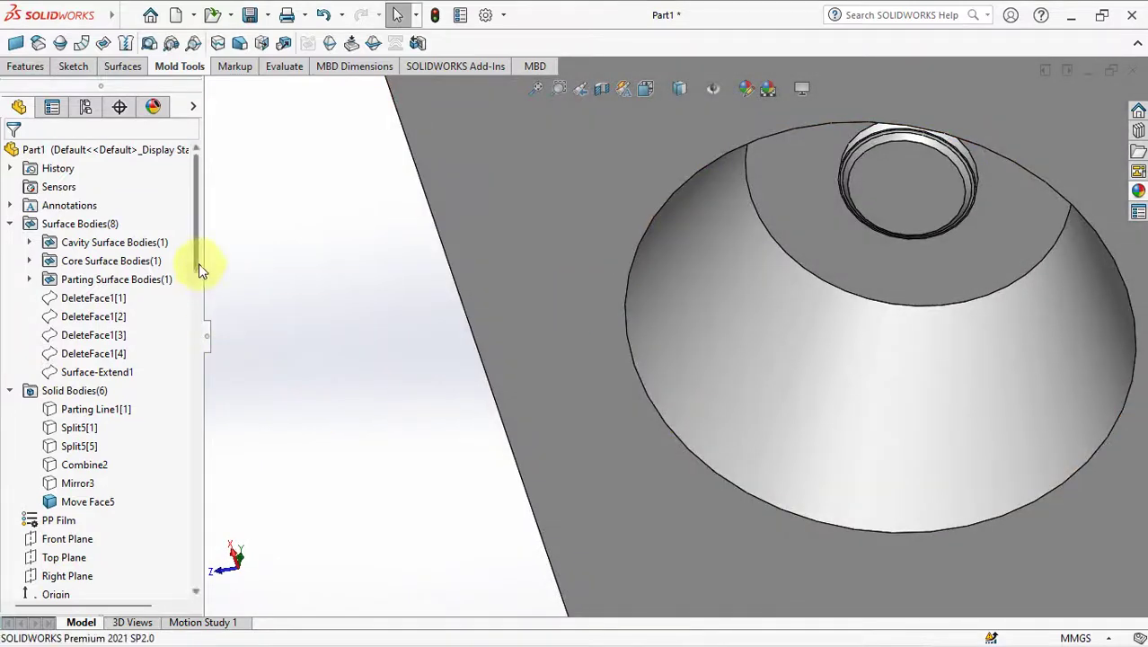
{"action": "left_click_drag", "start_coordinate": [198, 270], "coordinate": [198, 588]}
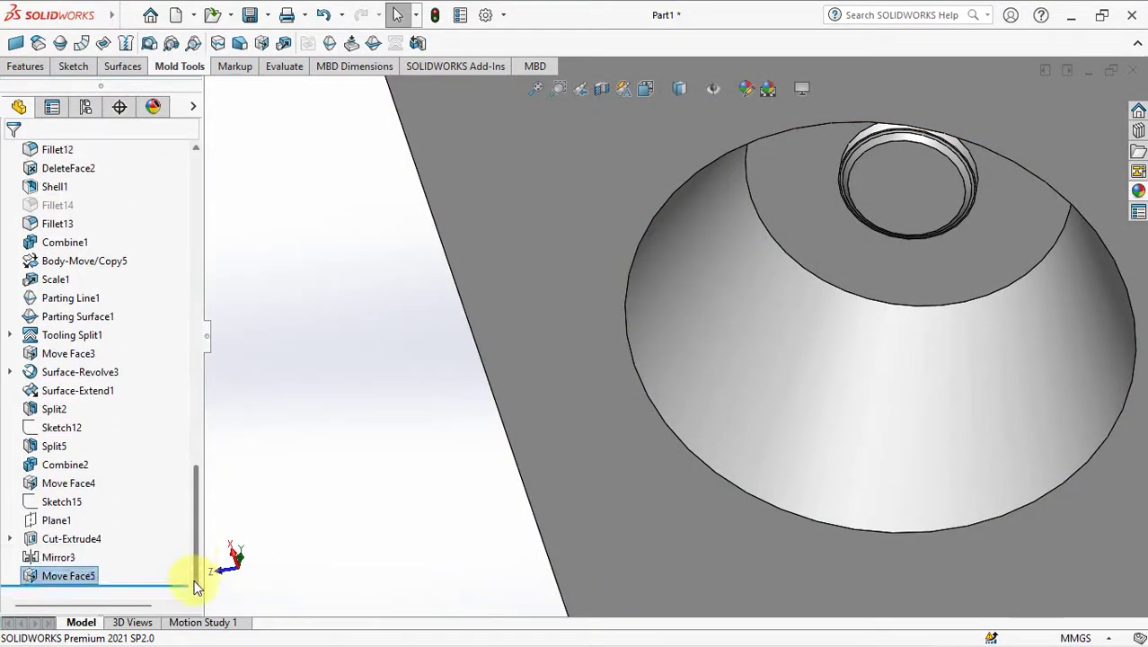
Start a sketch on Plane1 and draw a center rectangle centred on the T-slot's midline
{"action": "left_click", "coordinate": [36, 526]}
{"action": "left_click", "coordinate": [52, 503]}
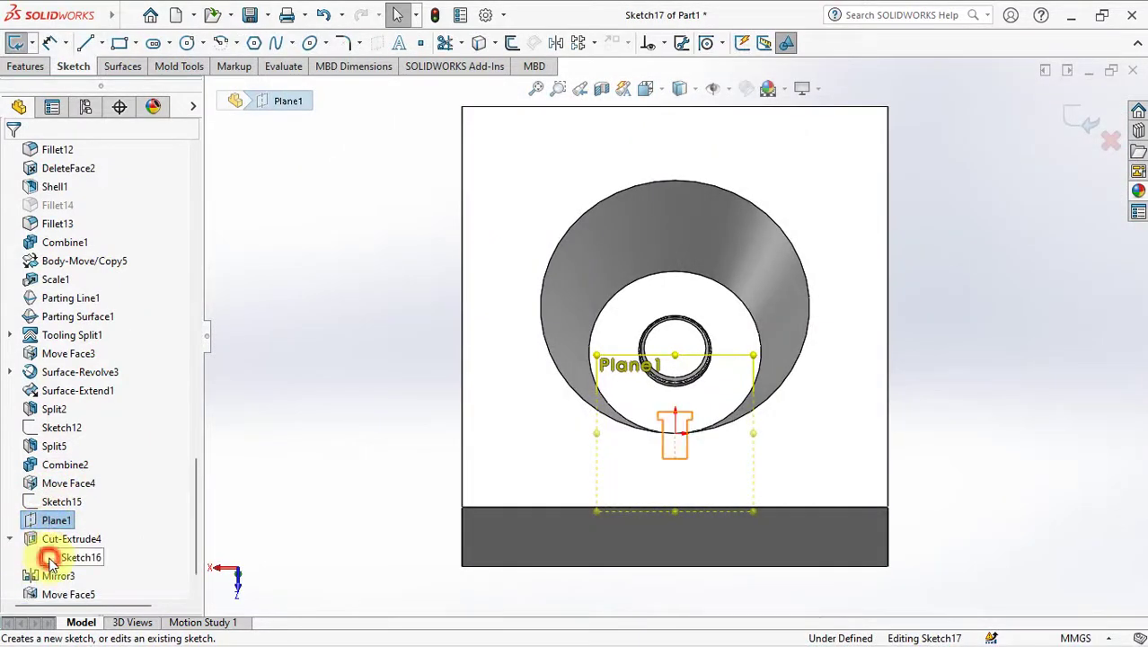
{"action": "left_click", "coordinate": [50, 559]}
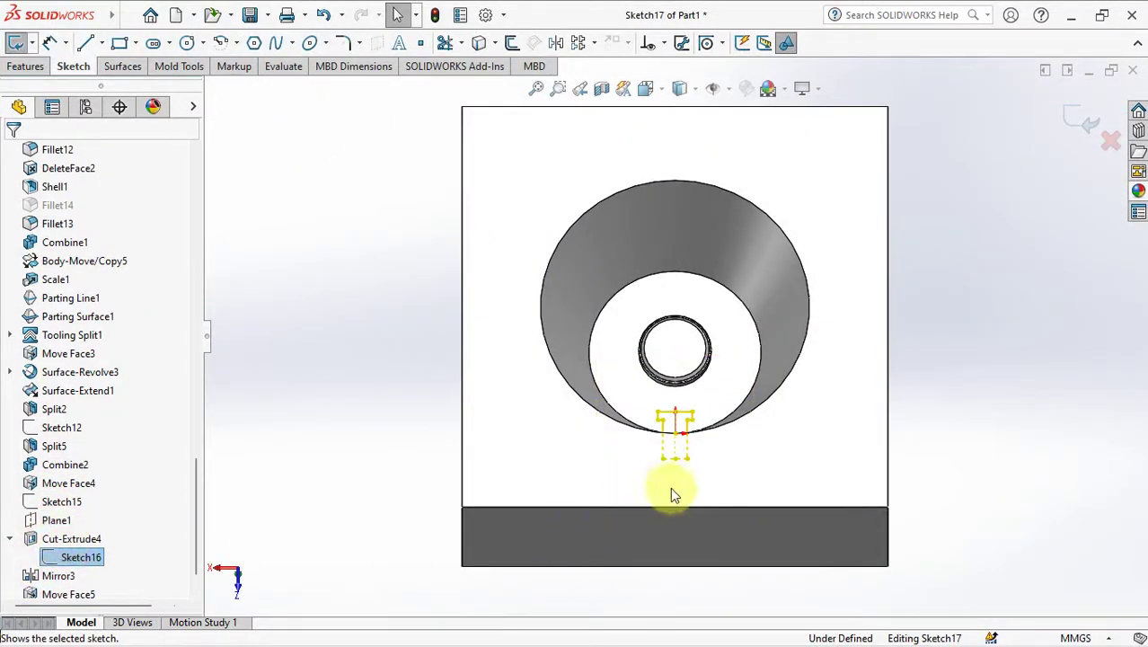
{"action": "scroll", "coordinate": [695, 472], "scroll_direction": "down", "scroll_amount": 3}
{"action": "scroll", "coordinate": [692, 430], "scroll_direction": "down", "scroll_amount": 2}
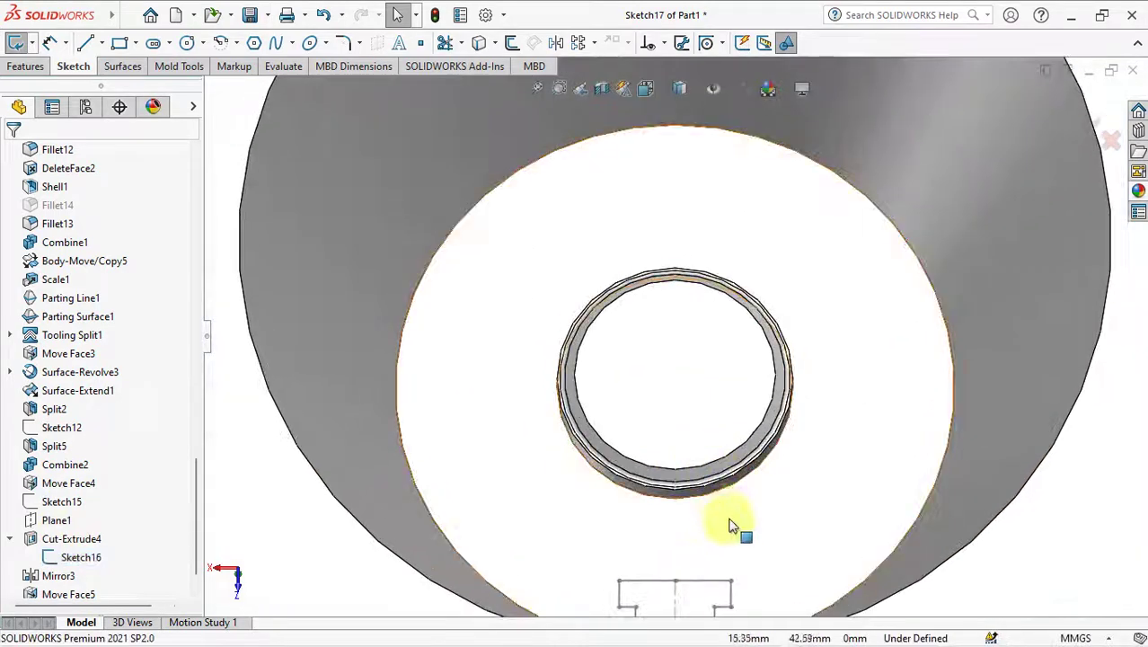
{"action": "scroll", "coordinate": [718, 375], "scroll_direction": "up", "scroll_amount": 2}
{"action": "scroll", "coordinate": [703, 328], "scroll_direction": "down", "scroll_amount": 2}
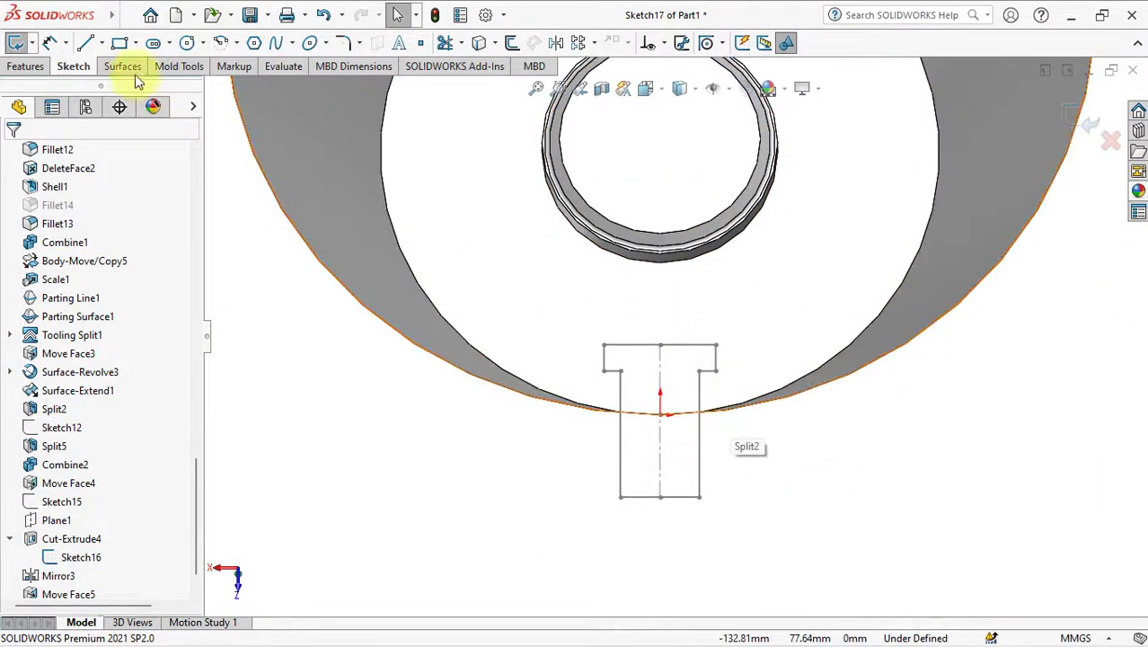
{"action": "left_click", "coordinate": [135, 44]}
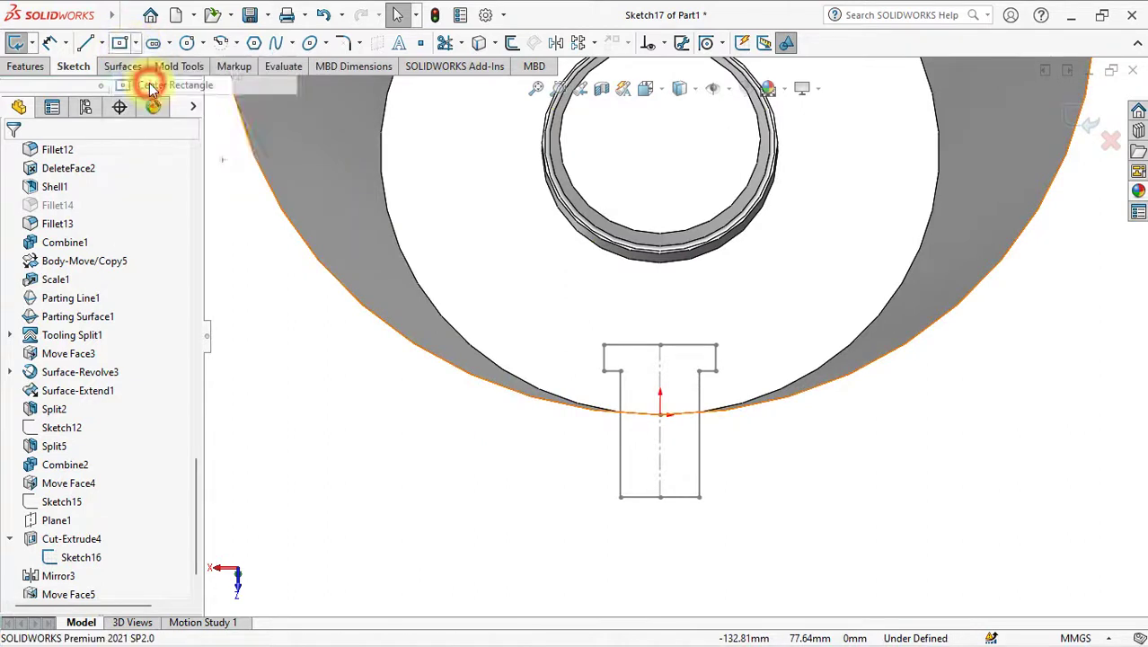
{"action": "left_click", "coordinate": [151, 83]}
{"action": "left_click", "coordinate": [661, 415]}
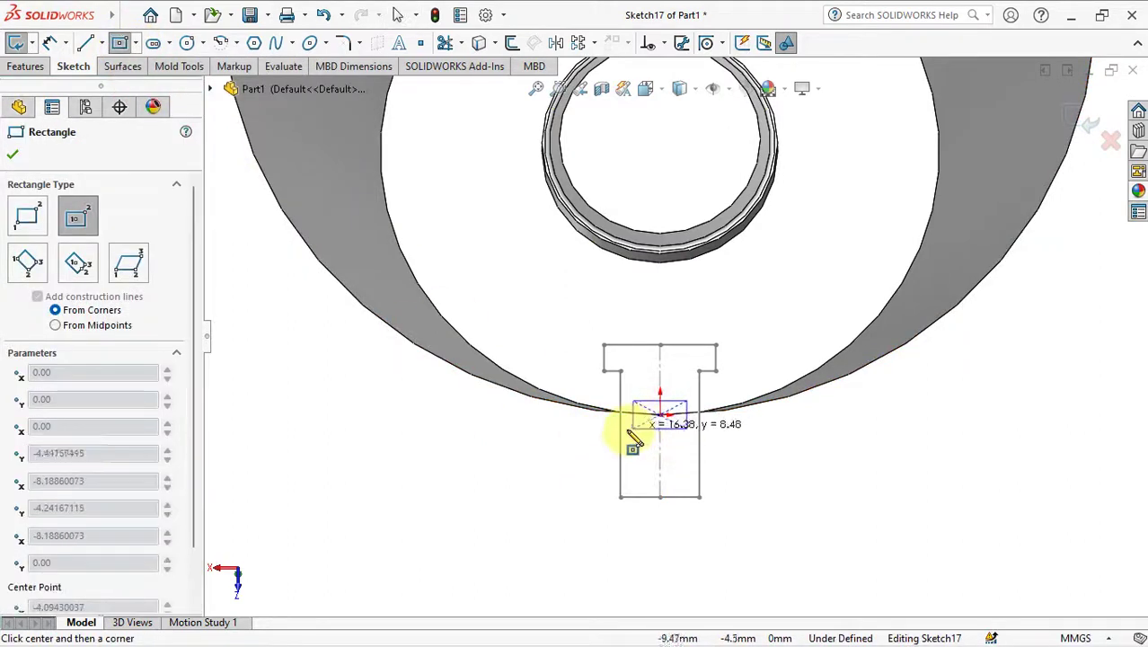
{"action": "left_click", "coordinate": [620, 445]}
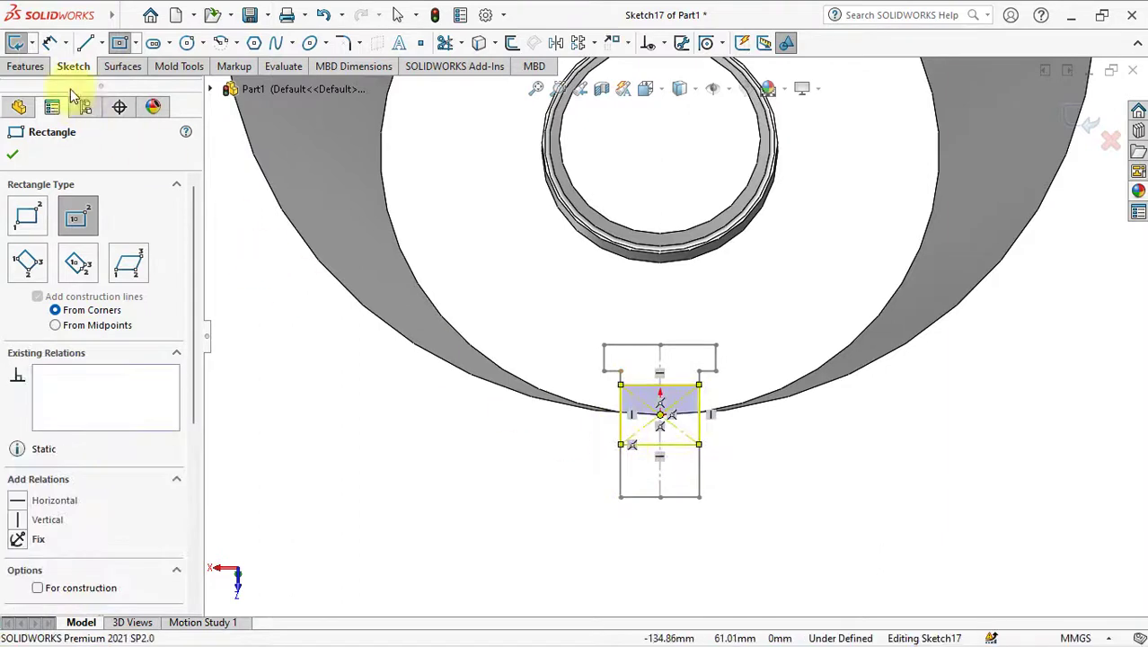
{"action": "left_click", "coordinate": [49, 42]}
Dimension the rectangle's centre to its bottom edge as 8 mm and exit the sketch
{"action": "left_click", "coordinate": [660, 415]}
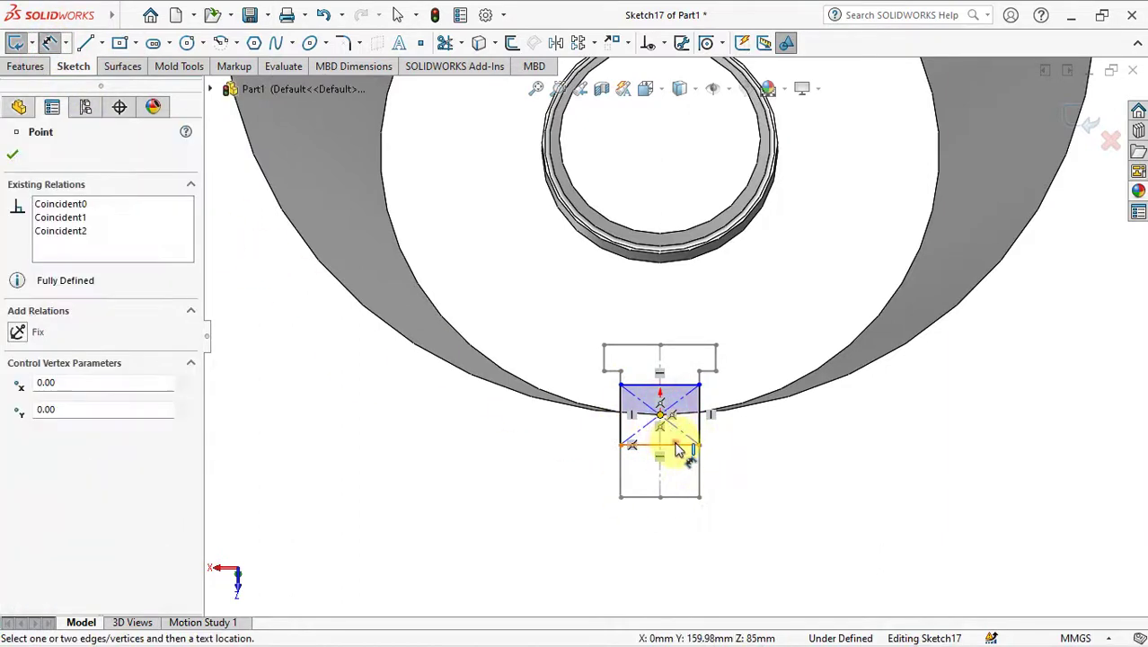
{"action": "left_click", "coordinate": [671, 444]}
{"action": "left_click", "coordinate": [760, 479]}
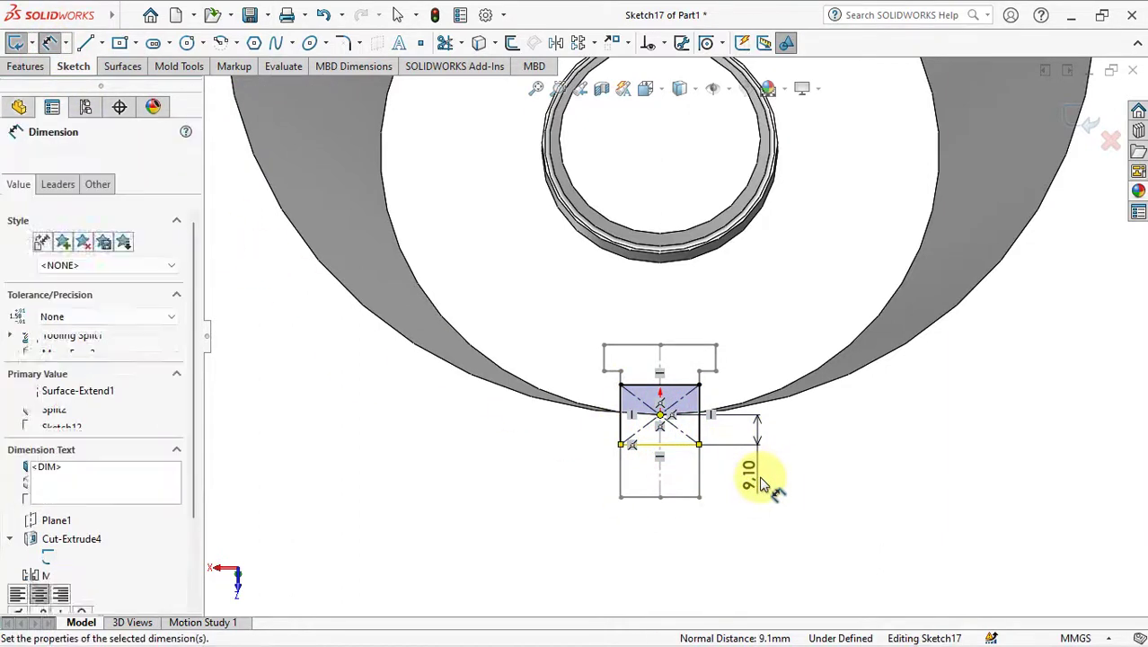
{"action": "type", "text": "8"}
{"action": "left_click", "coordinate": [686, 453]}
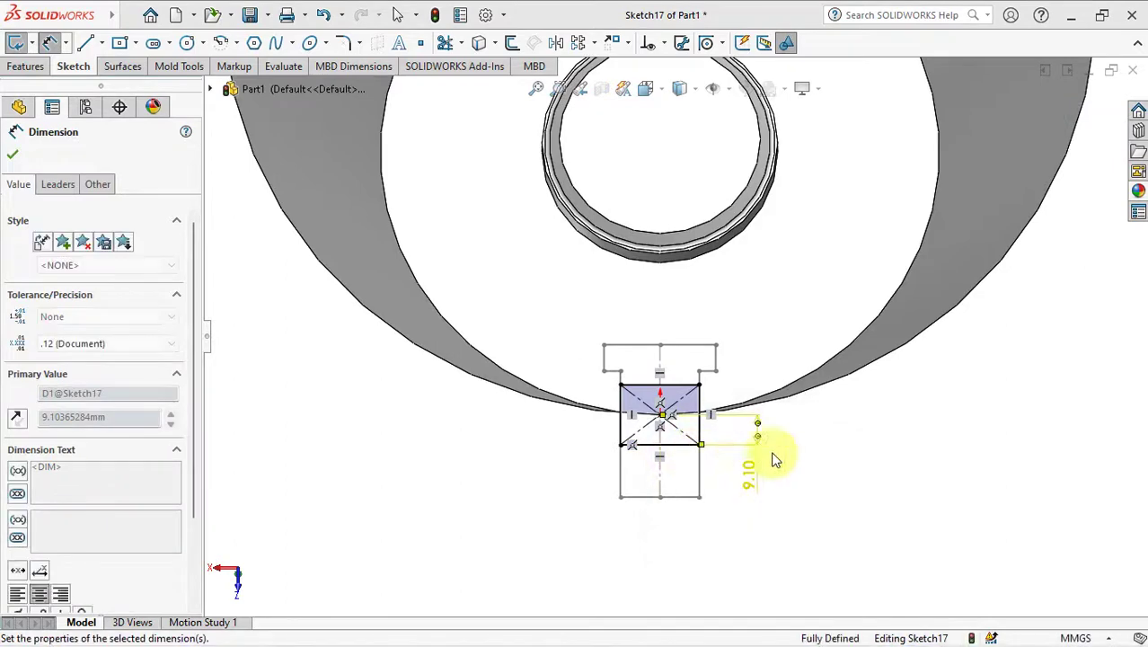
{"action": "left_click", "coordinate": [12, 155]}
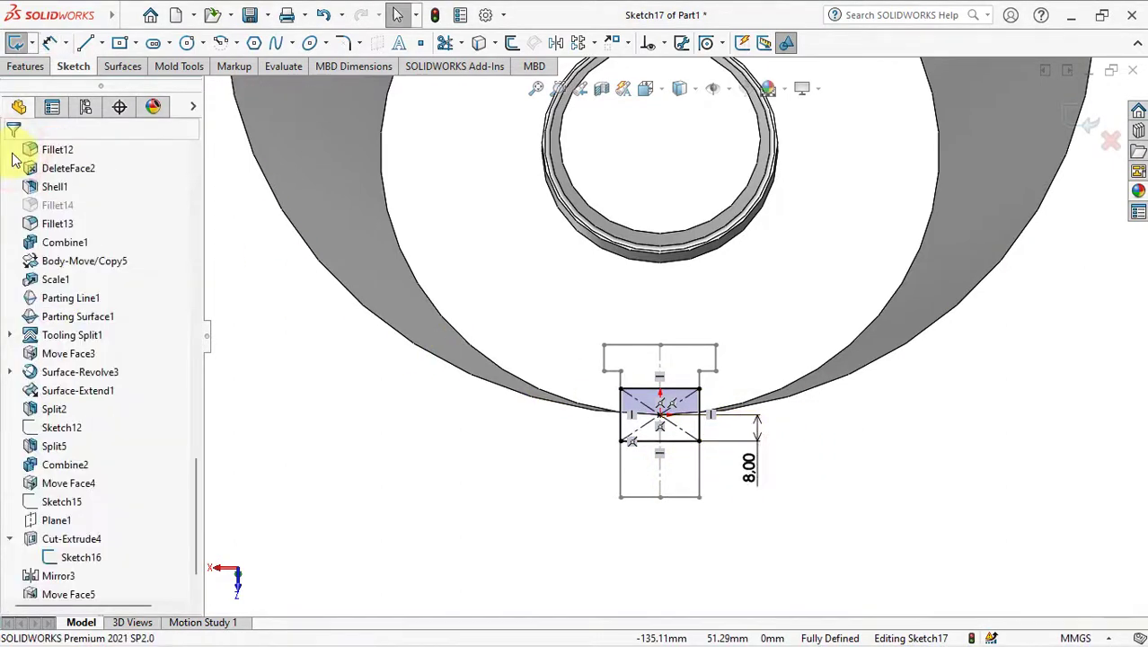
{"action": "left_click", "coordinate": [1087, 126]}
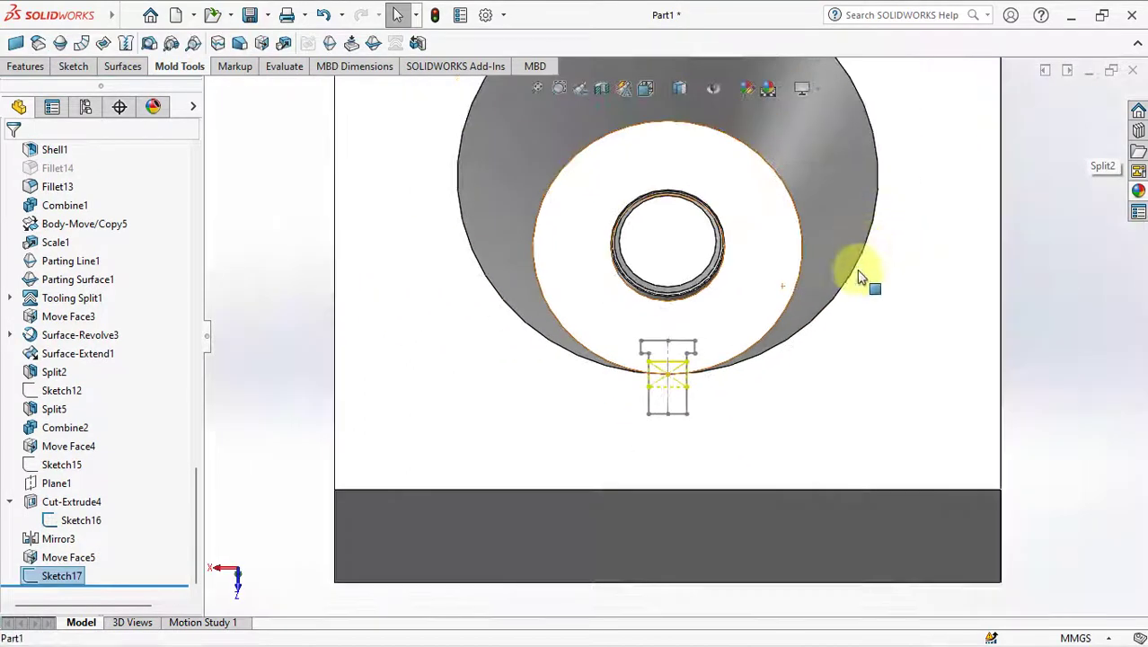
Cut the rectangle Through All in Direction 1 and Up To Surface at a chosen face in Direction 2
{"action": "middle_click_drag", "start_coordinate": [858, 277], "coordinate": [833, 376]}
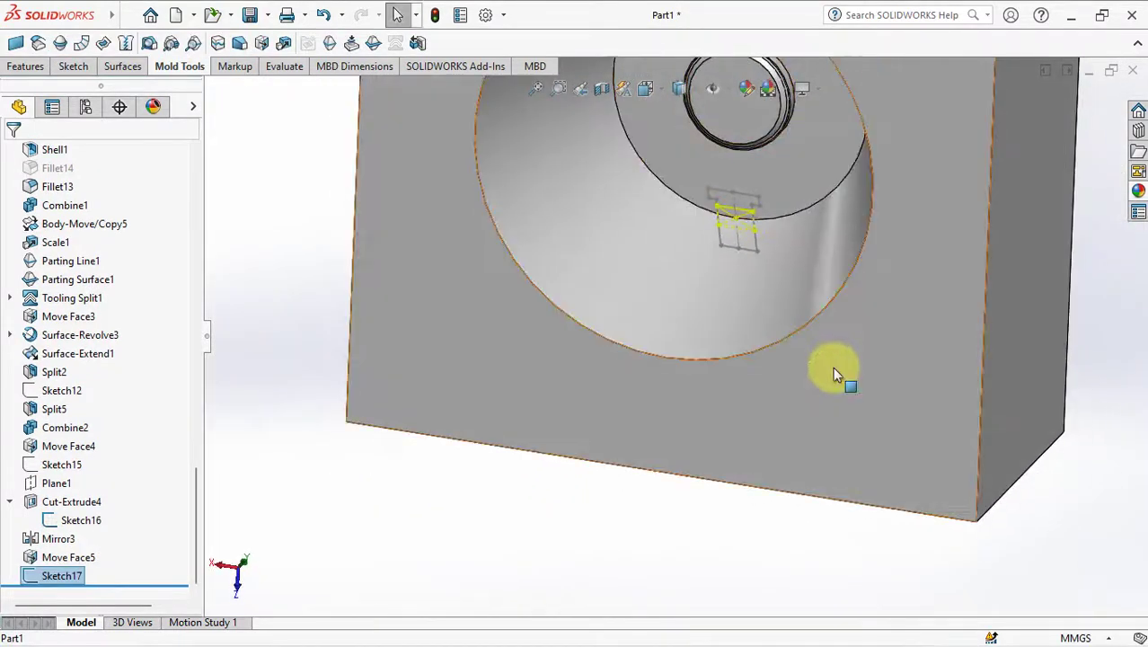
{"action": "left_click", "coordinate": [26, 66]}
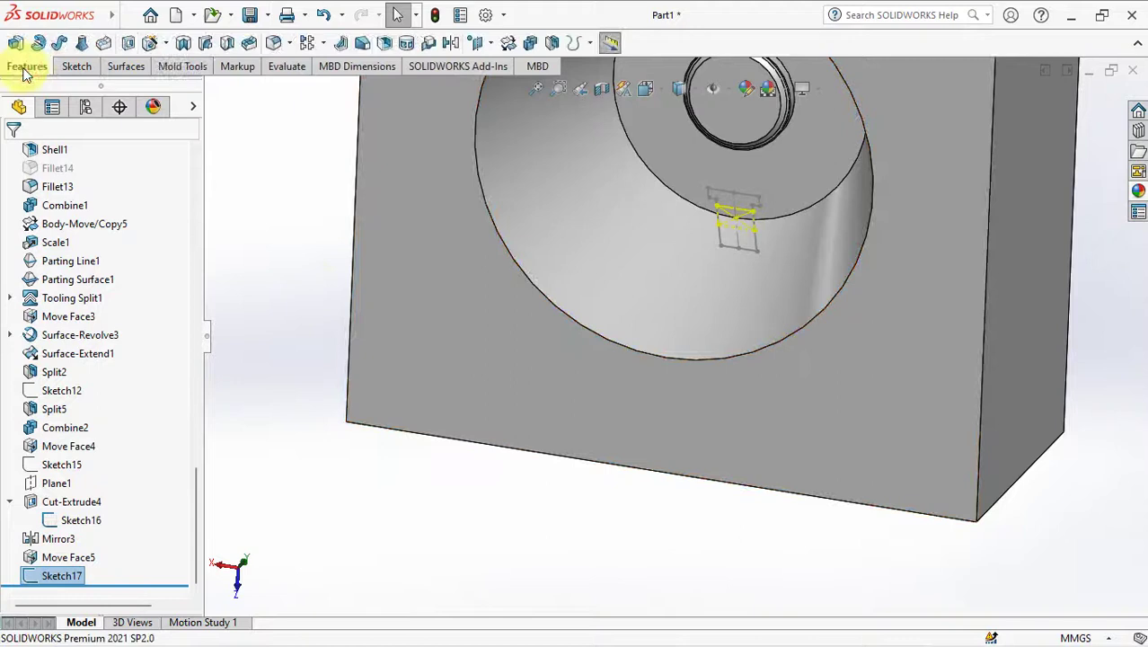
{"action": "left_click", "coordinate": [127, 45]}
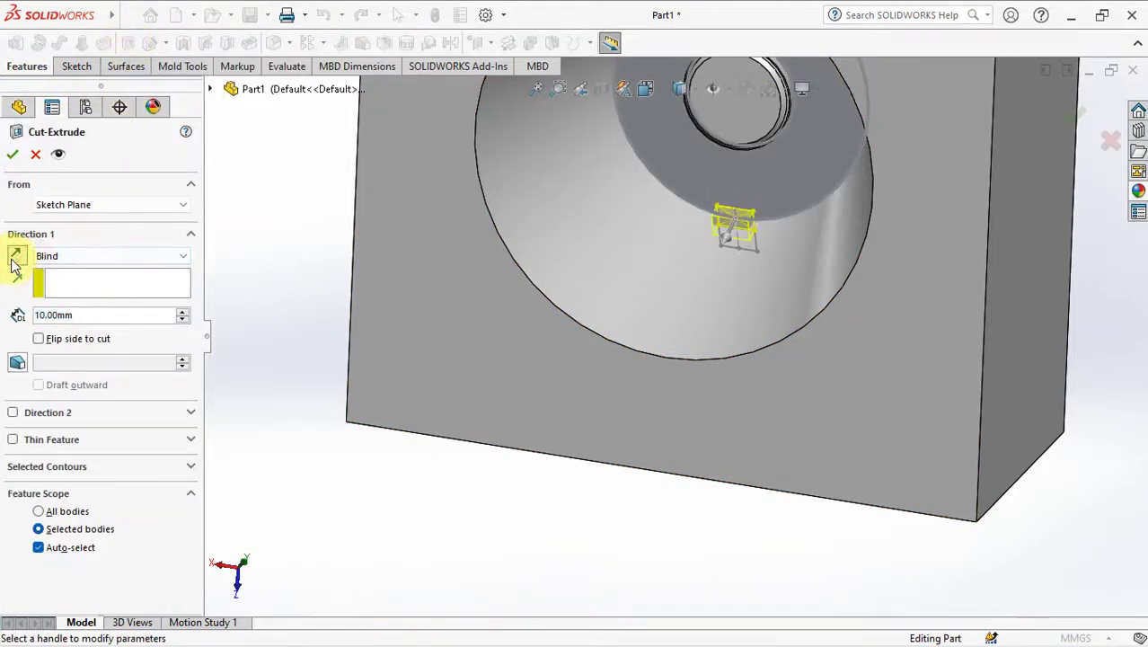
{"action": "left_click", "coordinate": [93, 258]}
{"action": "left_click", "coordinate": [96, 280]}
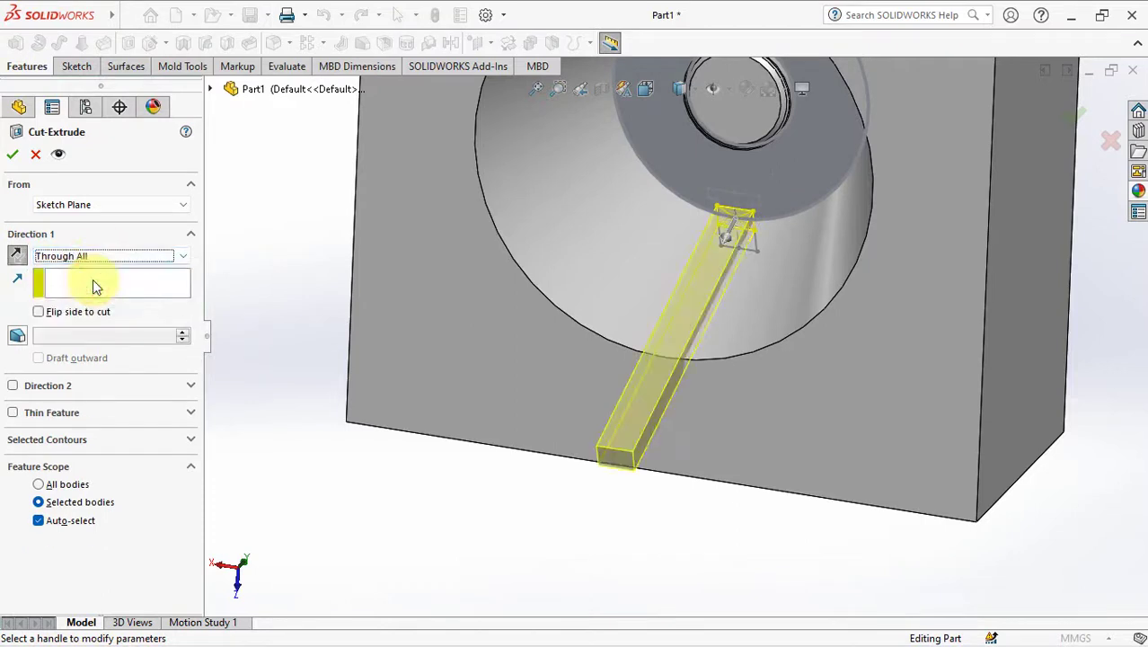
{"action": "left_click", "coordinate": [13, 386]}
{"action": "left_click", "coordinate": [47, 406]}
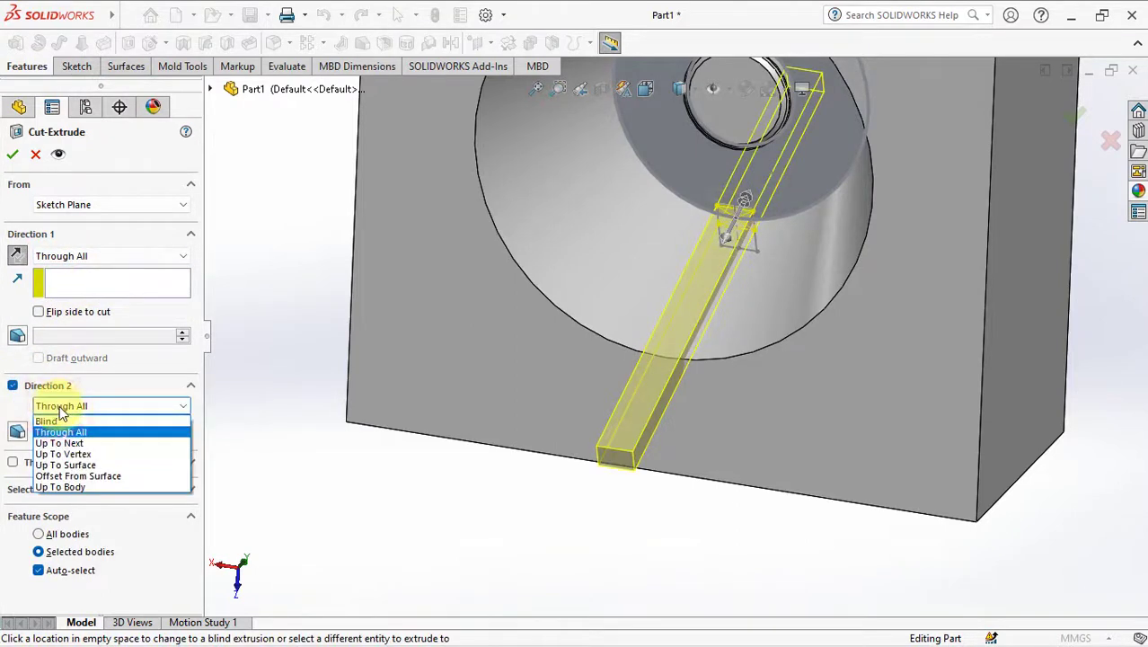
{"action": "left_click", "coordinate": [76, 466]}
{"action": "left_click", "coordinate": [783, 176]}
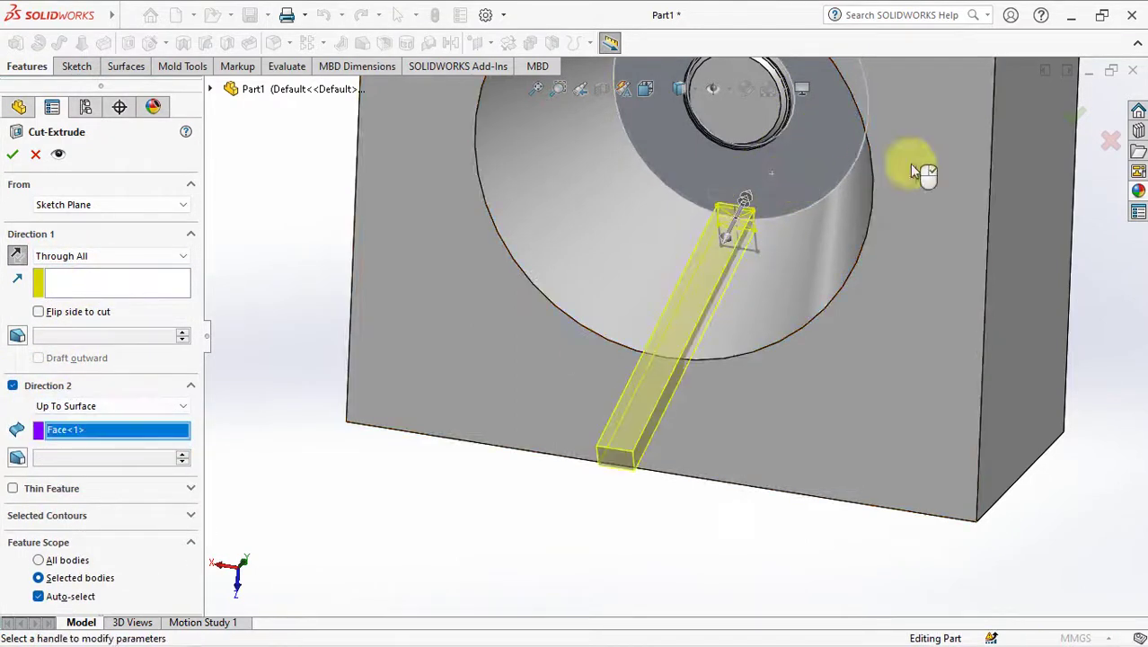
{"action": "left_click", "coordinate": [1083, 119]}
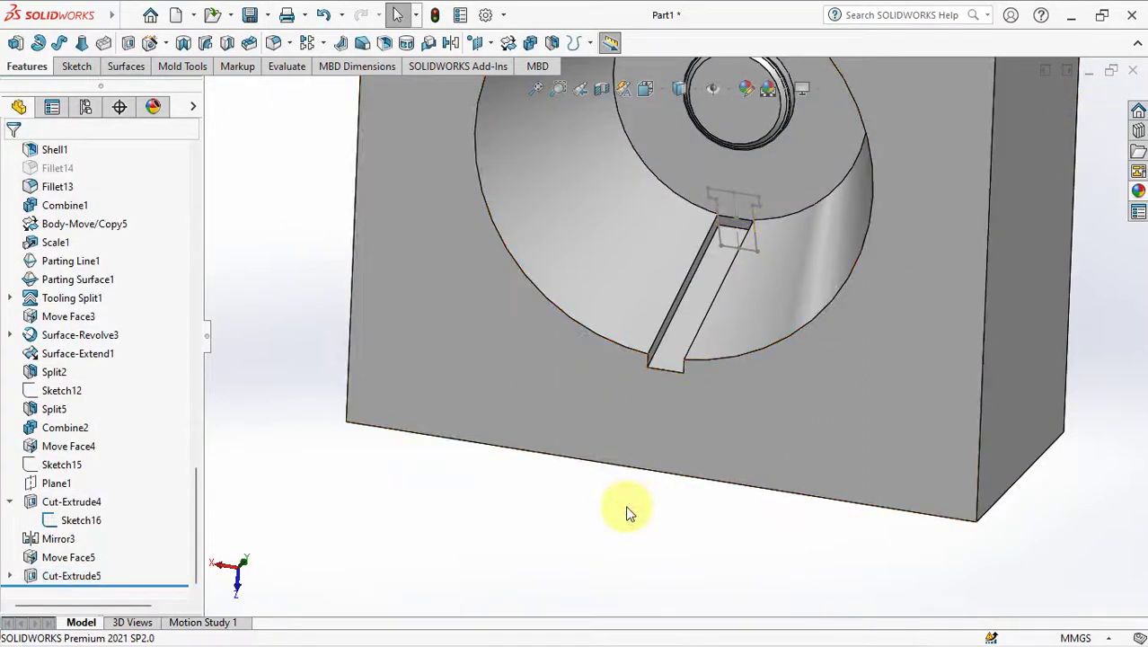
{"action": "mouse_move", "coordinate": [629, 509]}
{"action": "middle_mouse_down"}
{"action": "mouse_move", "coordinate": [653, 495]}
{"action": "mouse_move", "coordinate": [597, 305]}
{"action": "mouse_move", "coordinate": [633, 379]}
{"action": "middle_mouse_up"}
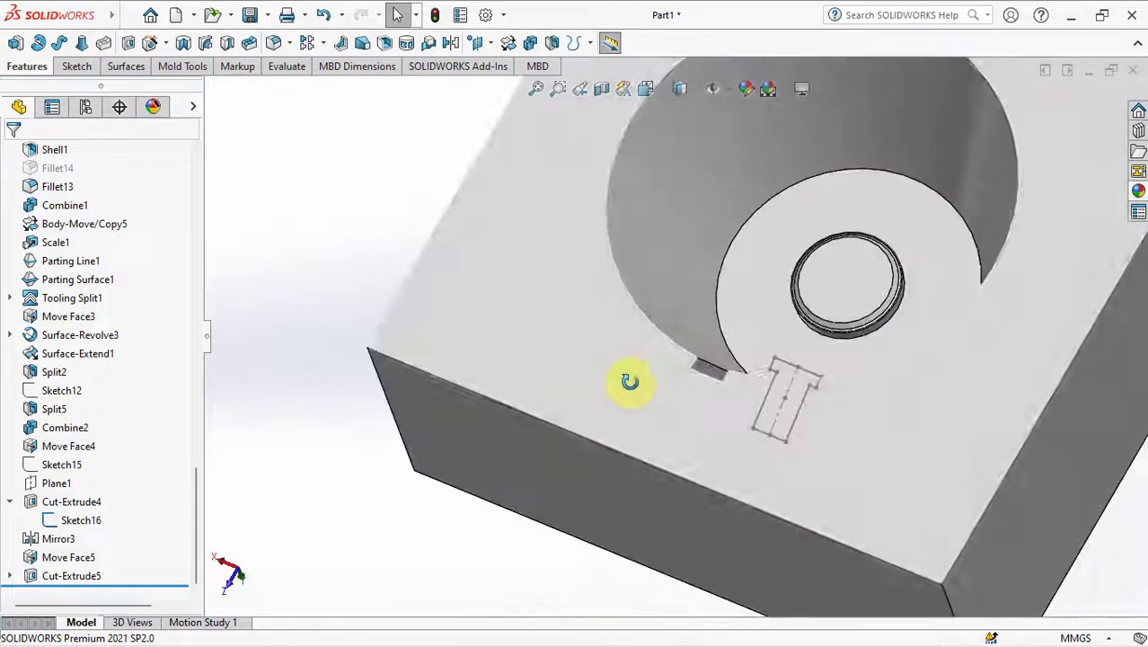
Mirror Cut-Extrude5 about the Front Plane, creating Mirror4
{"action": "scroll", "coordinate": [631, 382], "scroll_direction": "up", "scroll_amount": 3}
{"action": "left_click_drag", "start_coordinate": [198, 492], "coordinate": [193, 163]}
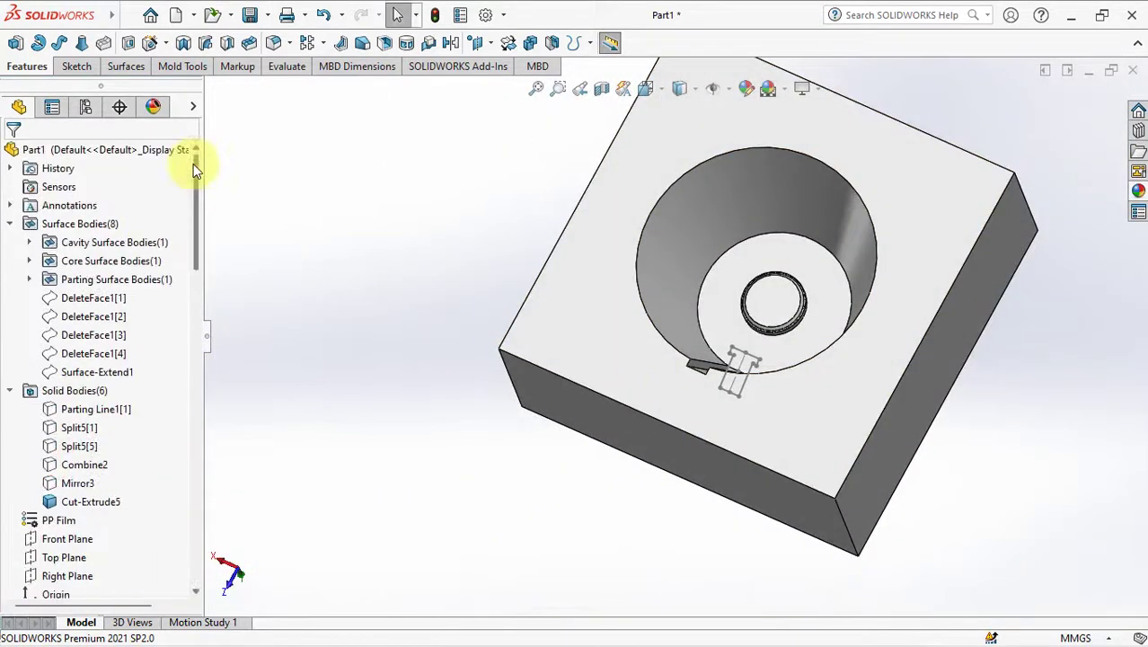
{"action": "left_click", "coordinate": [67, 539]}
{"action": "left_click", "coordinate": [450, 43]}
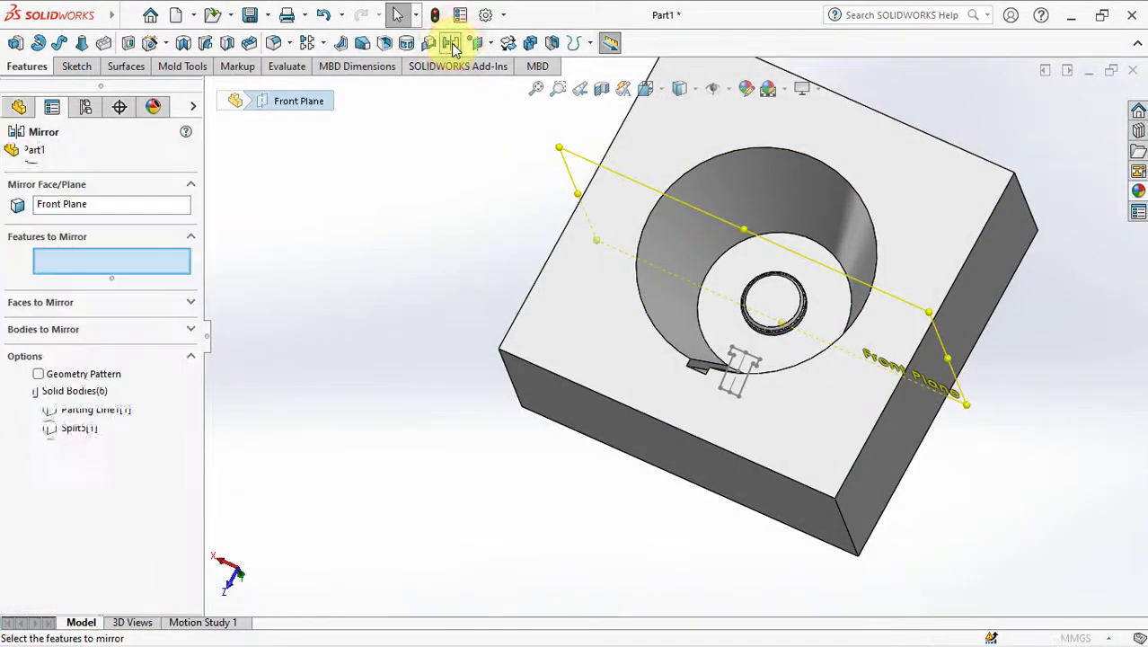
{"action": "scroll", "coordinate": [525, 342], "scroll_direction": "down", "scroll_amount": 2}
{"action": "scroll", "coordinate": [719, 378], "scroll_direction": "down", "scroll_amount": 3}
{"action": "left_click", "coordinate": [719, 377]}
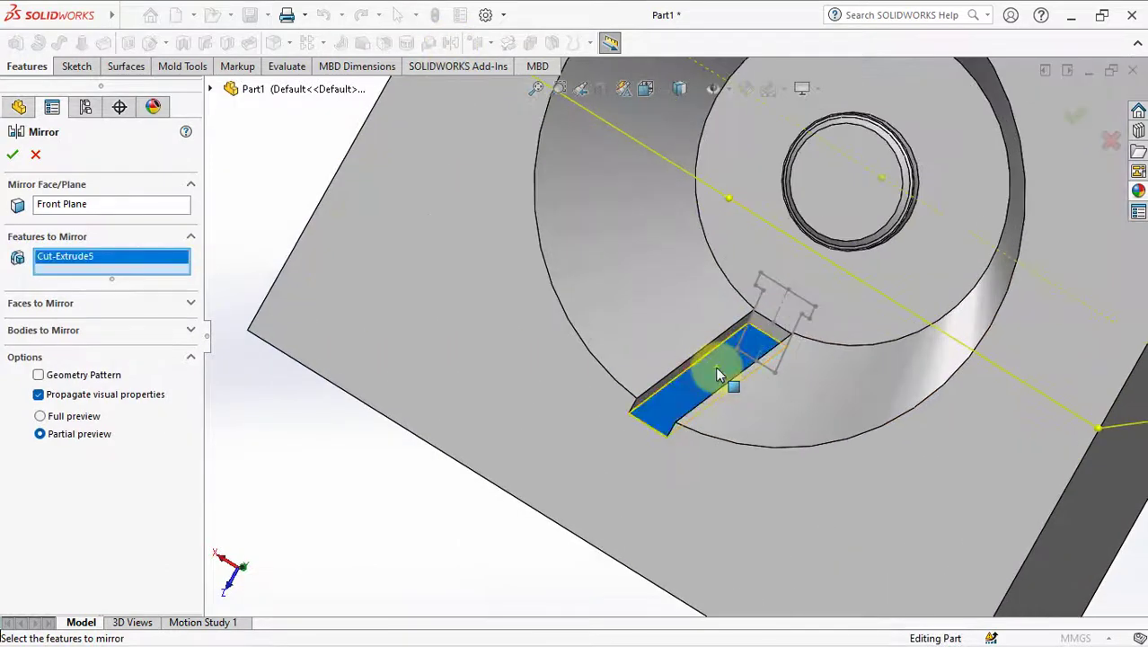
{"action": "scroll", "coordinate": [719, 378], "scroll_direction": "up", "scroll_amount": 1}
{"action": "key", "text": "Return"}
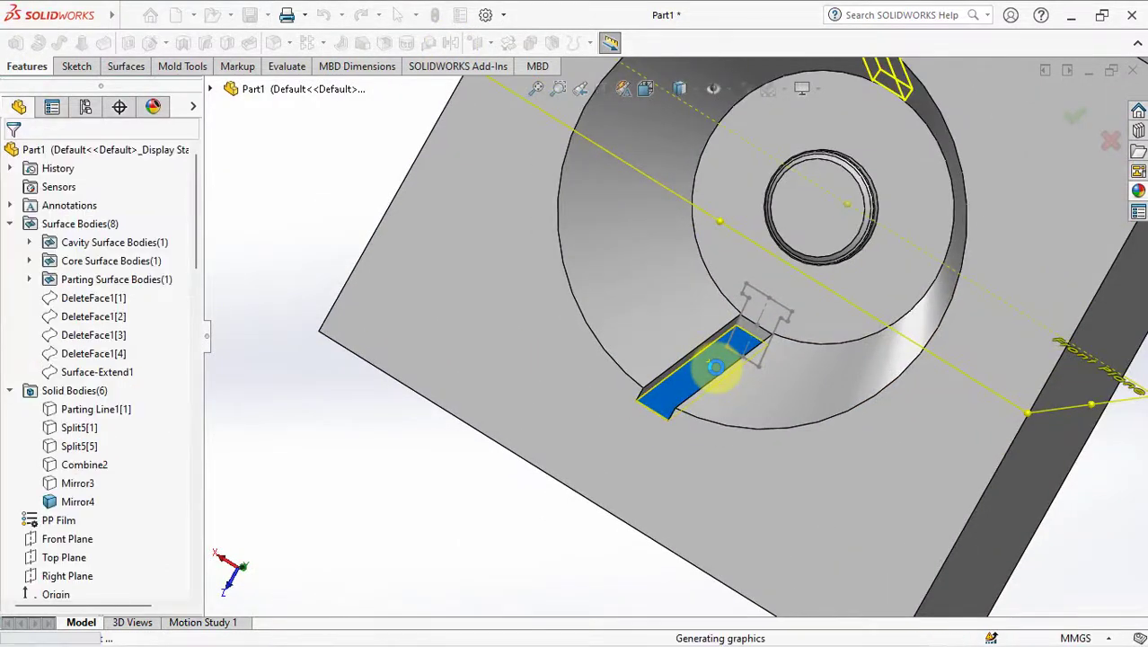
{"action": "middle_click_drag", "start_coordinate": [725, 359], "coordinate": [730, 325]}
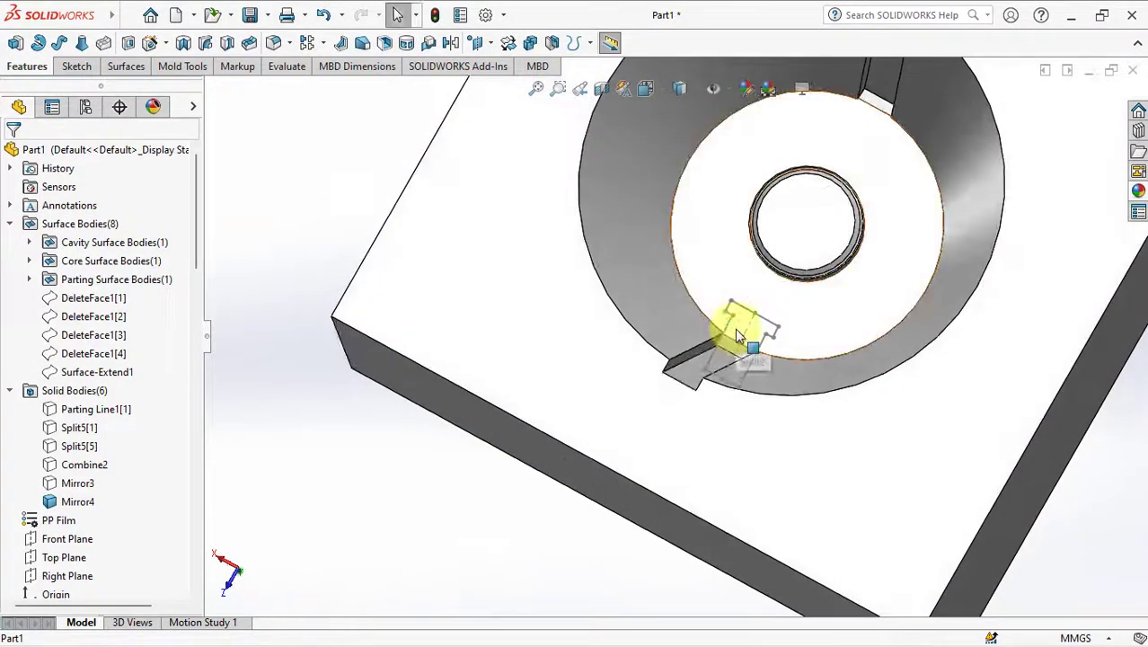
{"action": "scroll", "coordinate": [737, 336], "scroll_direction": "down", "scroll_amount": 2}
{"action": "left_click", "coordinate": [737, 328]}
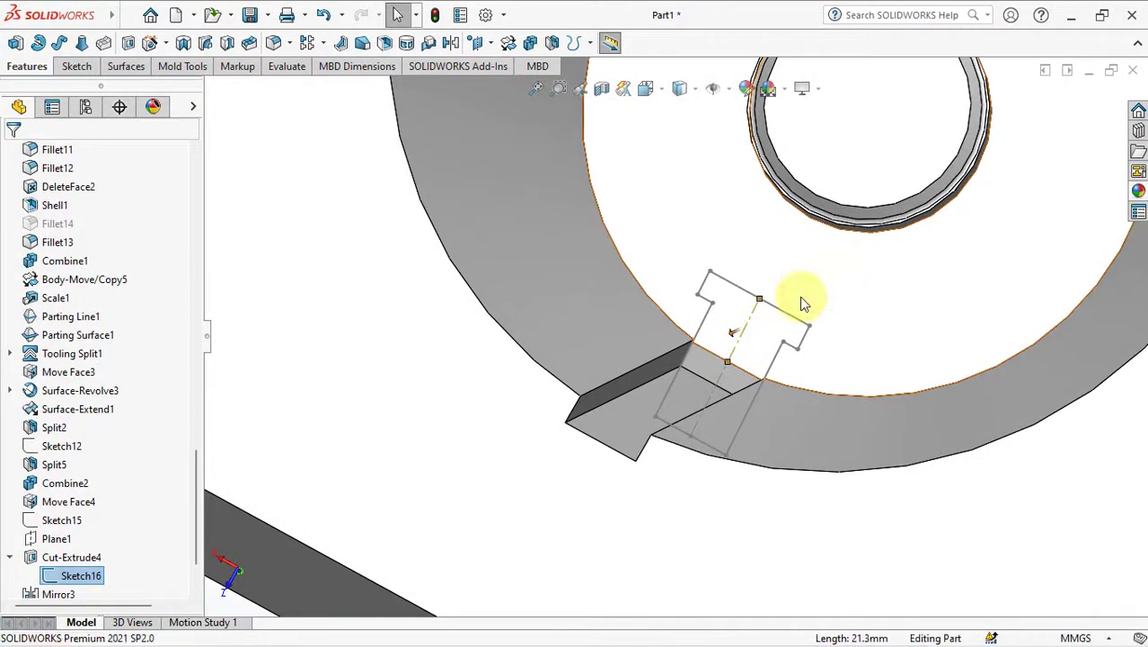
Delete and patch the two small slot faces with Delete Face, creating DeleteFace3
{"action": "left_click", "coordinate": [799, 300]}
{"action": "left_click", "coordinate": [124, 65]}
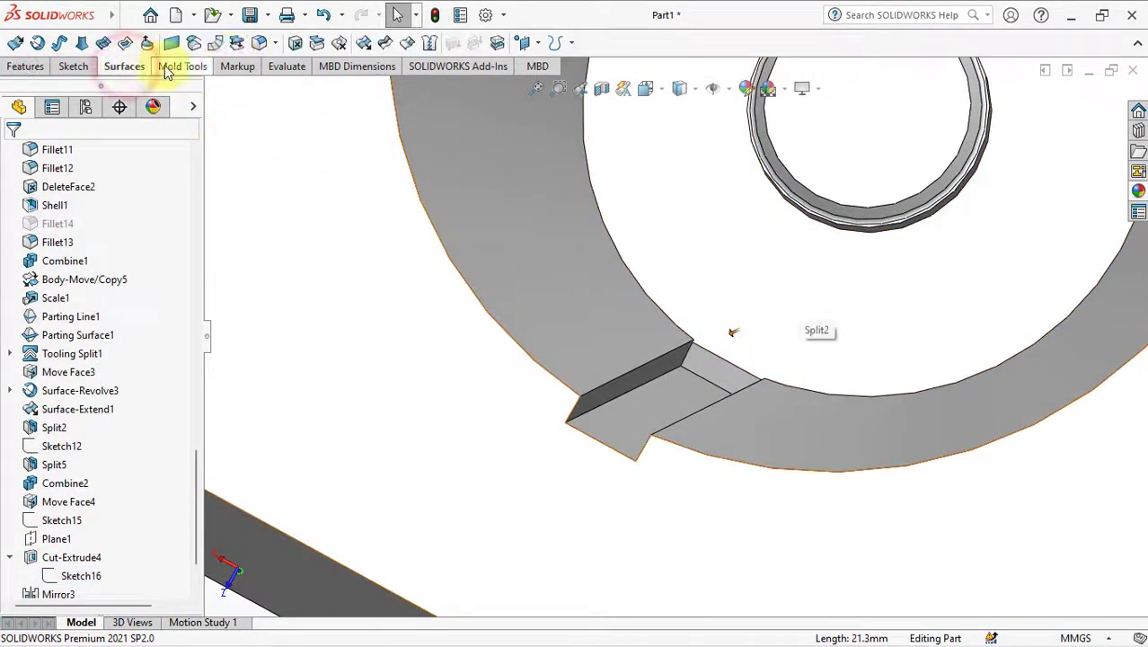
{"action": "left_click", "coordinate": [297, 45]}
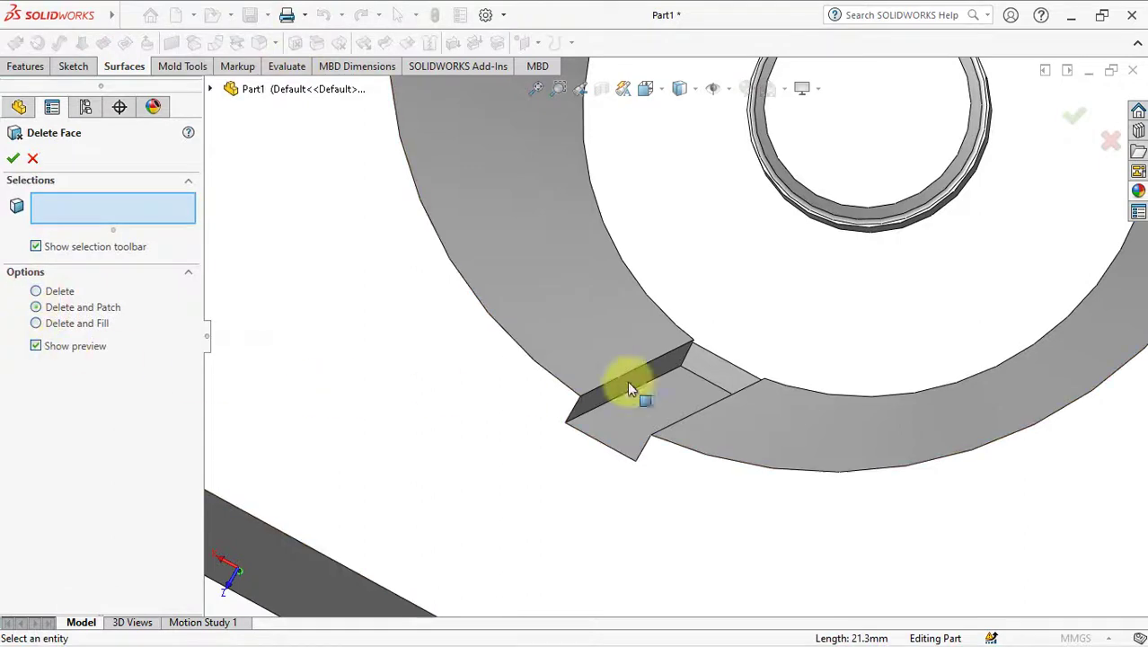
{"action": "left_click", "coordinate": [711, 379]}
{"action": "scroll", "coordinate": [714, 371], "scroll_direction": "up", "scroll_amount": 5}
{"action": "middle_click_drag", "start_coordinate": [714, 370], "coordinate": [813, 167]}
{"action": "left_click", "coordinate": [731, 191]}
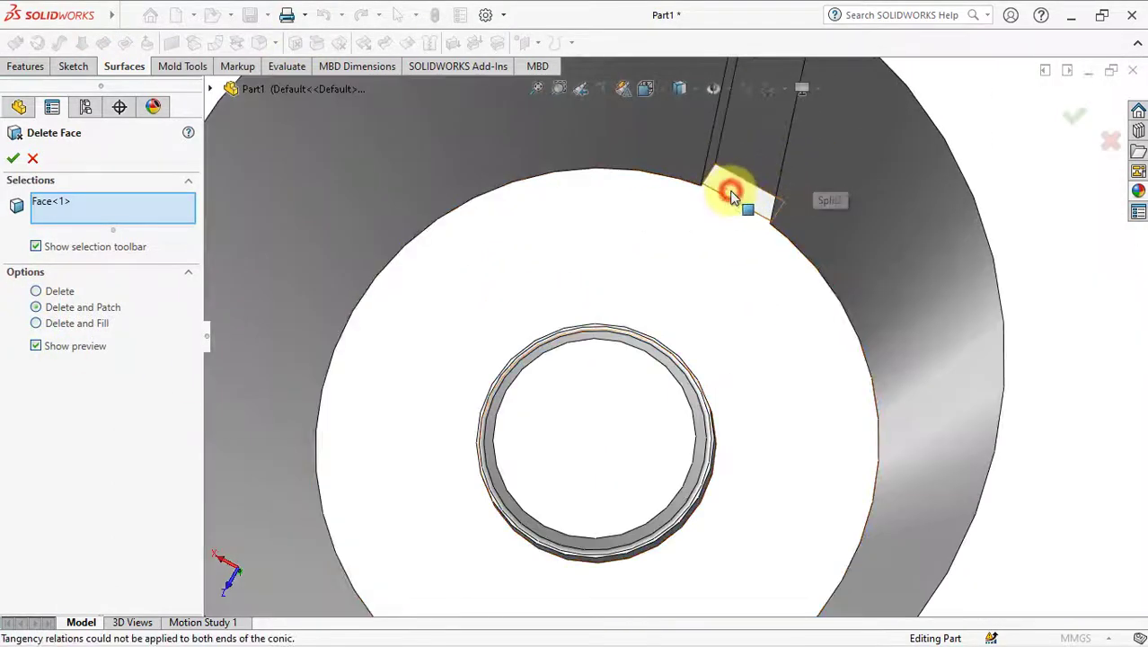
{"action": "key", "text": "Return"}
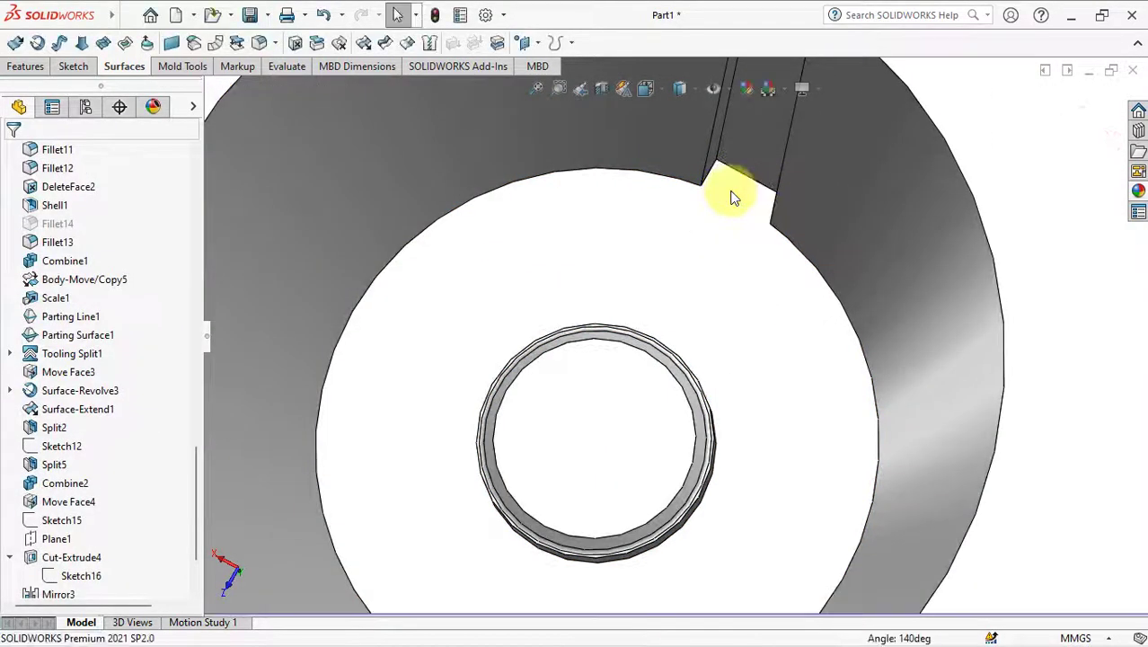
{"action": "scroll", "coordinate": [718, 269], "scroll_direction": "up", "scroll_amount": 5}
{"action": "mouse_move", "coordinate": [698, 329]}
{"action": "middle_mouse_down"}
{"action": "mouse_move", "coordinate": [707, 297]}
{"action": "mouse_move", "coordinate": [688, 462]}
{"action": "middle_mouse_up"}
{"action": "mouse_move", "coordinate": [463, 282]}
{"action": "middle_mouse_down"}
{"action": "mouse_move", "coordinate": [471, 308]}
{"action": "mouse_move", "coordinate": [518, 239]}
{"action": "mouse_move", "coordinate": [513, 225]}
{"action": "middle_mouse_up"}
{"action": "left_click_drag", "start_coordinate": [196, 462], "coordinate": [195, 166]}
{"action": "left_click", "coordinate": [125, 500]}
Hide the DeleteFace3 block and show the hidden core bodies, including Split5[1] and Mirror3
{"action": "left_click", "coordinate": [113, 486]}
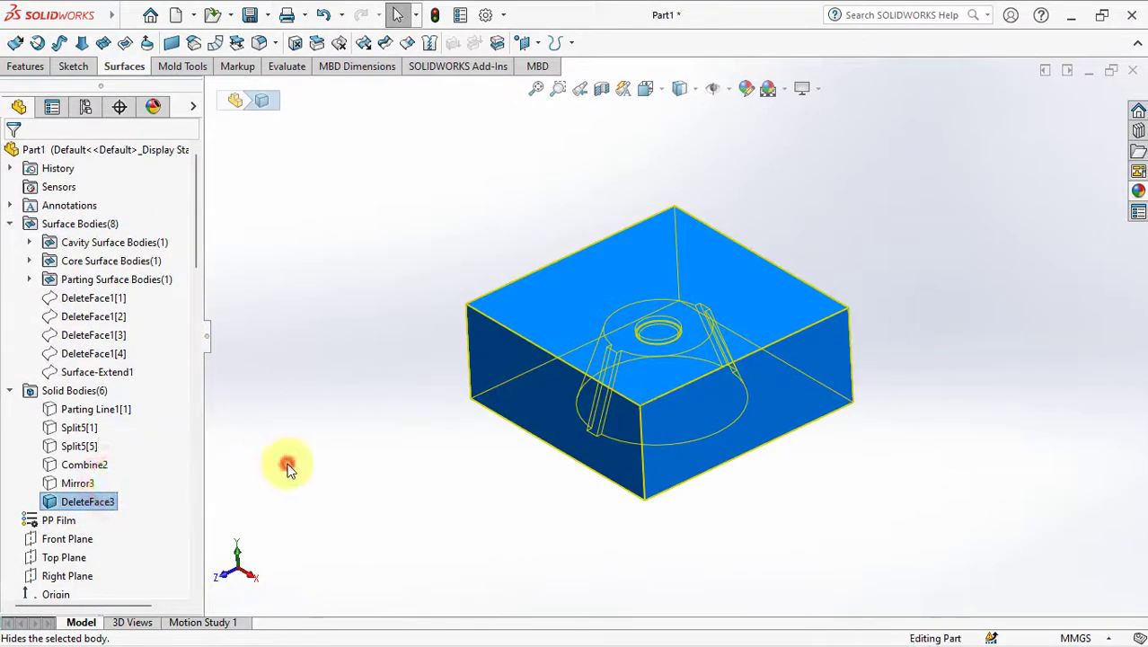
{"action": "left_click", "coordinate": [56, 428]}
{"action": "mouse_move", "coordinate": [78, 484]}
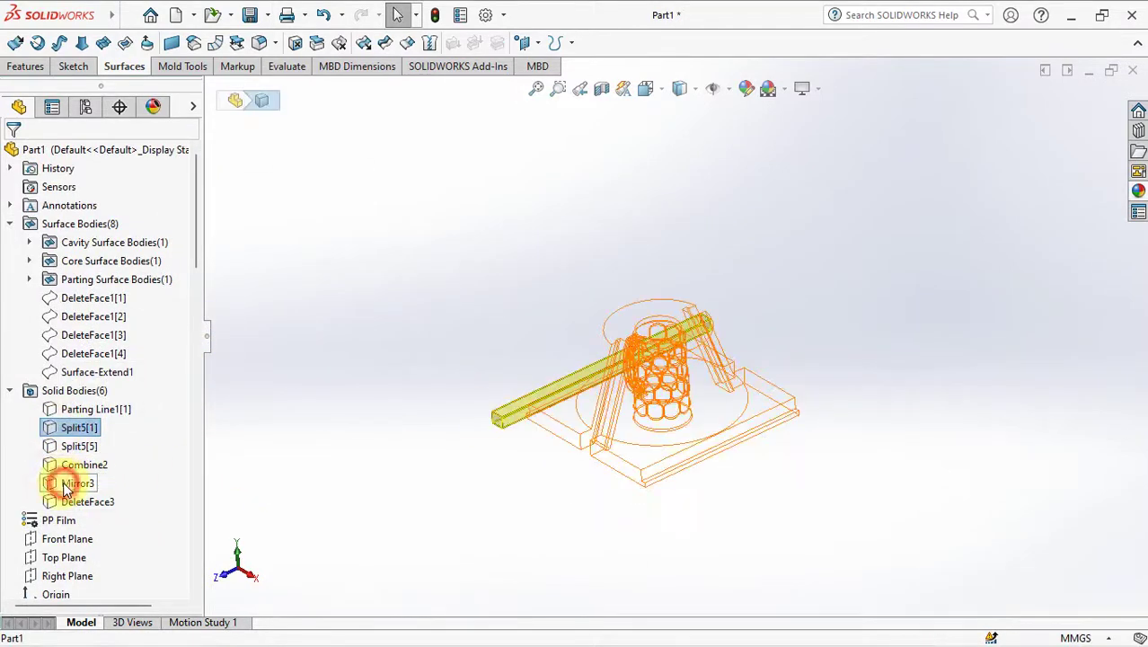
{"action": "left_click", "coordinate": [65, 486]}
{"action": "left_click", "coordinate": [80, 459]}
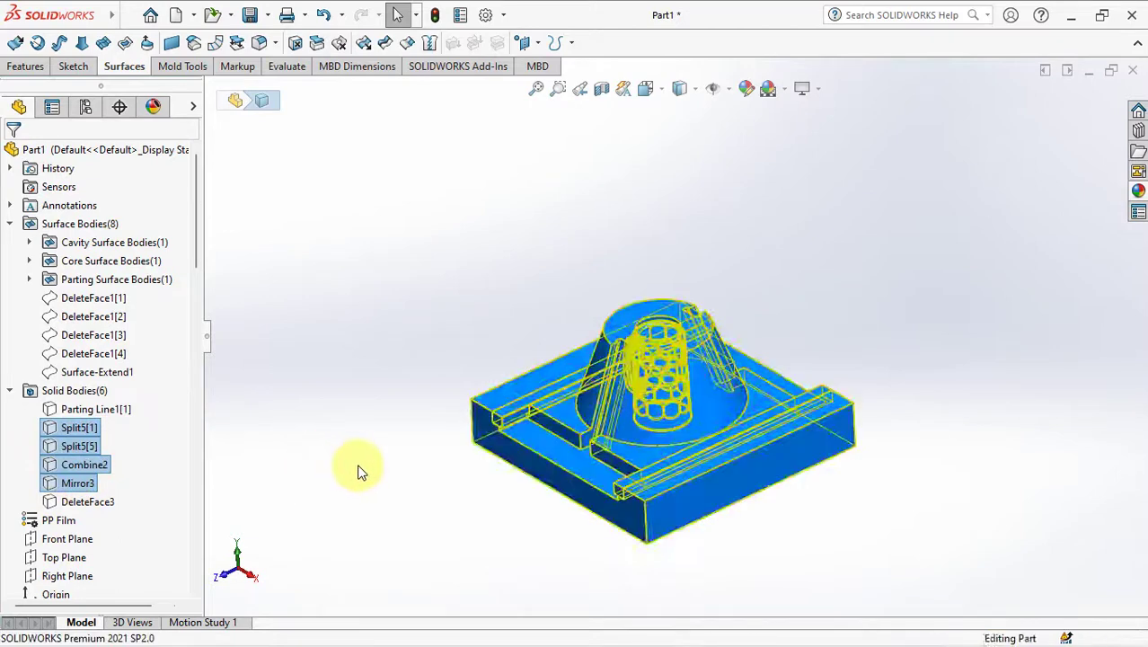
{"action": "left_click", "coordinate": [359, 467]}
{"action": "middle_click_drag", "start_coordinate": [386, 500], "coordinate": [391, 497]}
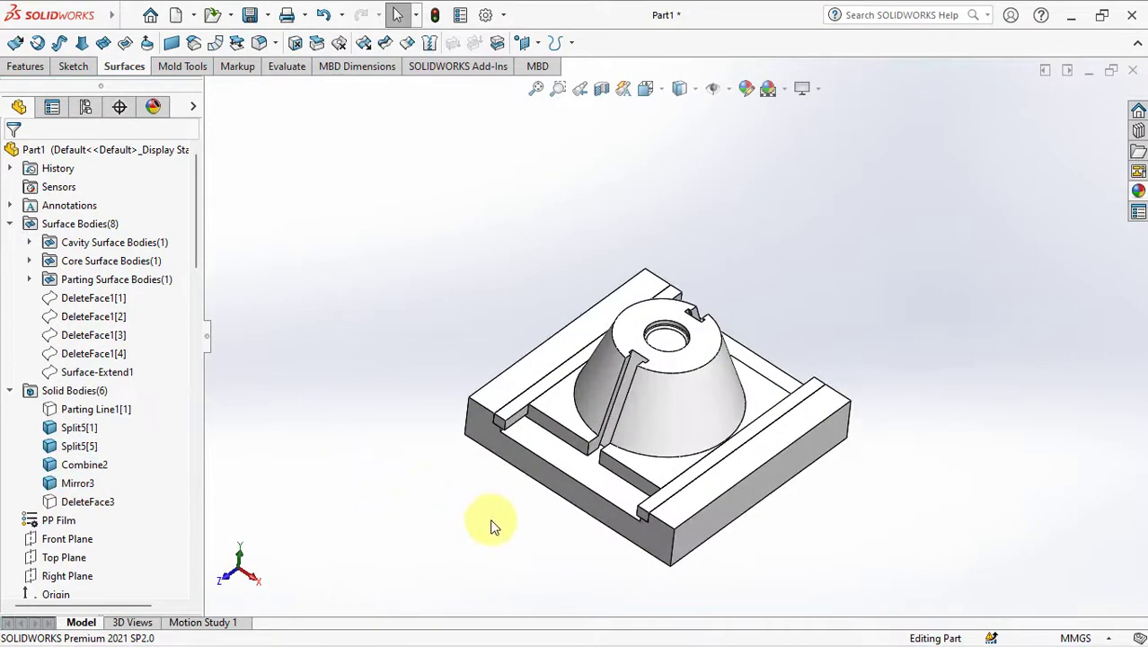
{"action": "middle_click_drag", "start_coordinate": [524, 539], "coordinate": [513, 510], "text": "shift"}
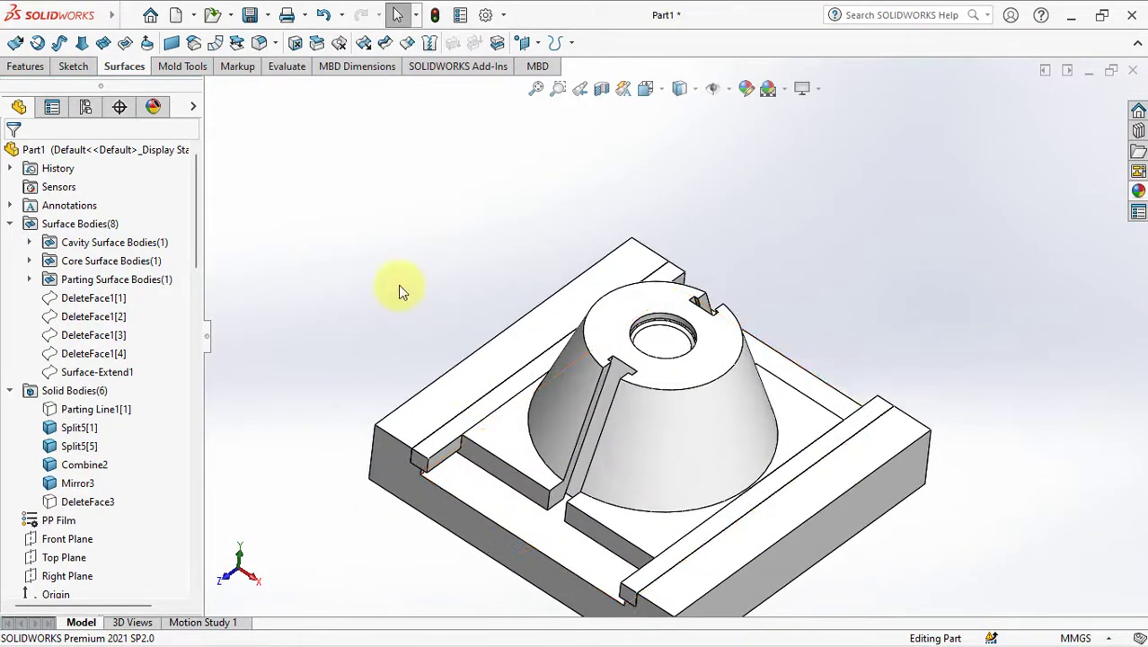
{"action": "left_click_drag", "start_coordinate": [196, 278], "coordinate": [195, 321]}
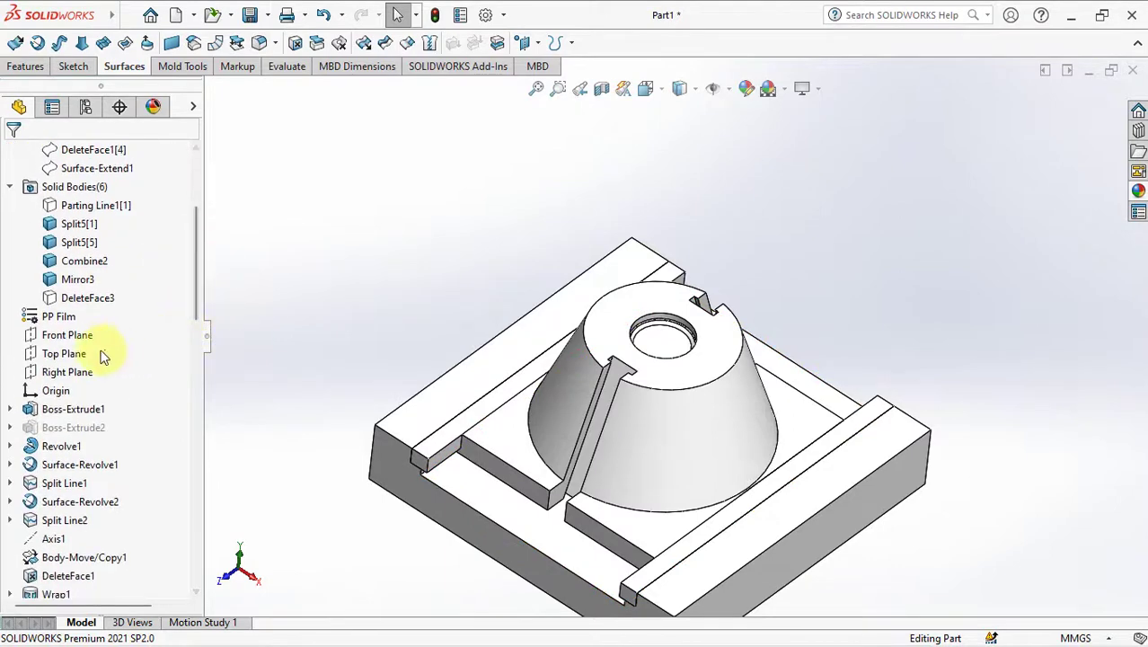
Split the Mirror3 body along the Front Plane into Split6[1] and Split6[2]
{"action": "left_click", "coordinate": [59, 334]}
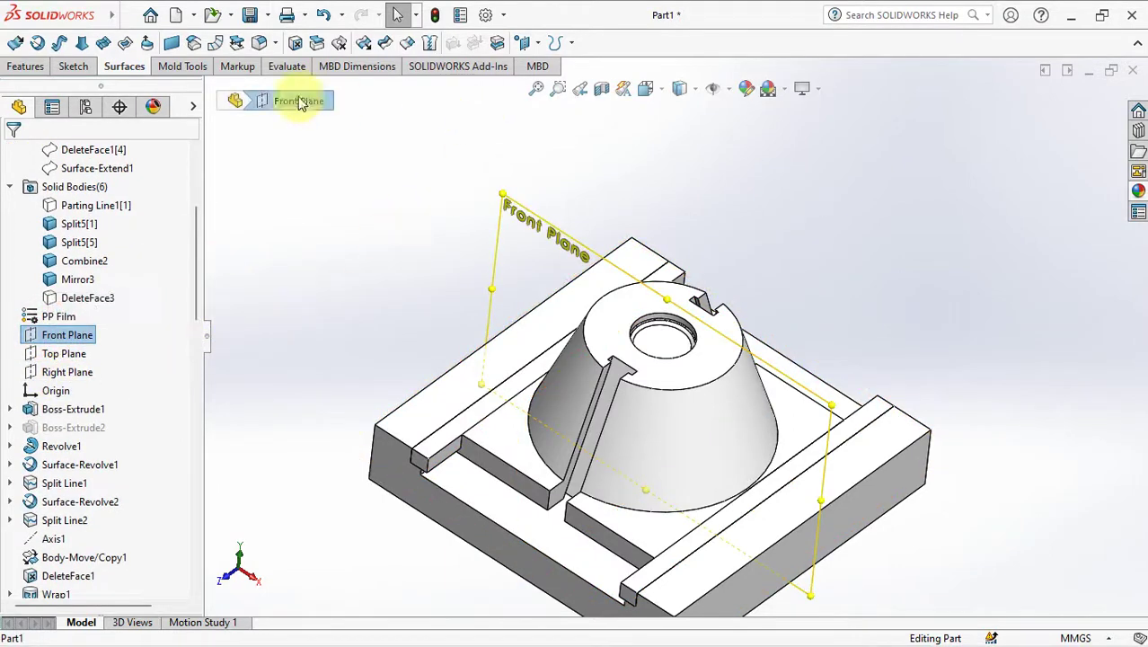
{"action": "left_click", "coordinate": [24, 68]}
{"action": "left_click", "coordinate": [553, 43]}
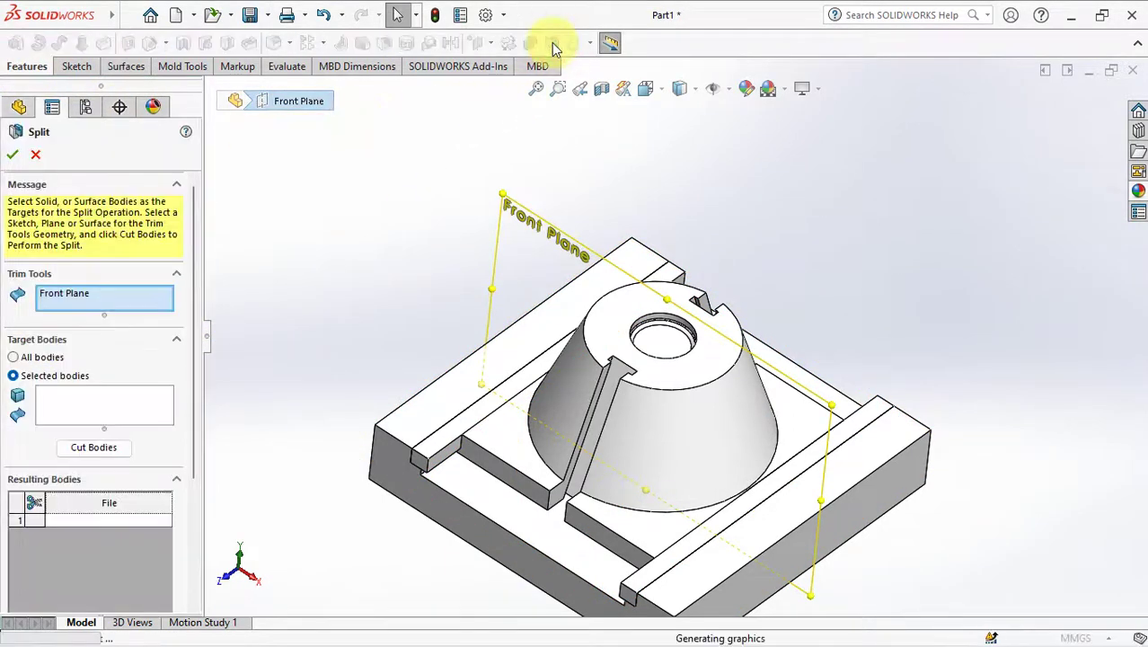
{"action": "left_click", "coordinate": [115, 398]}
{"action": "left_click", "coordinate": [661, 428]}
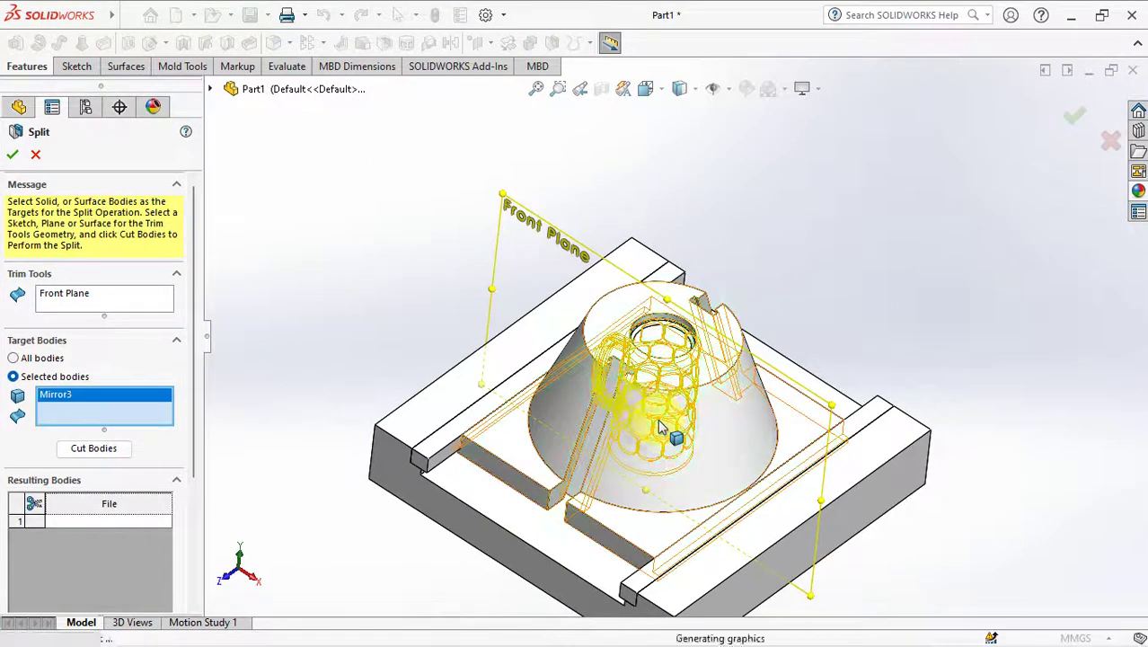
{"action": "left_click", "coordinate": [94, 449]}
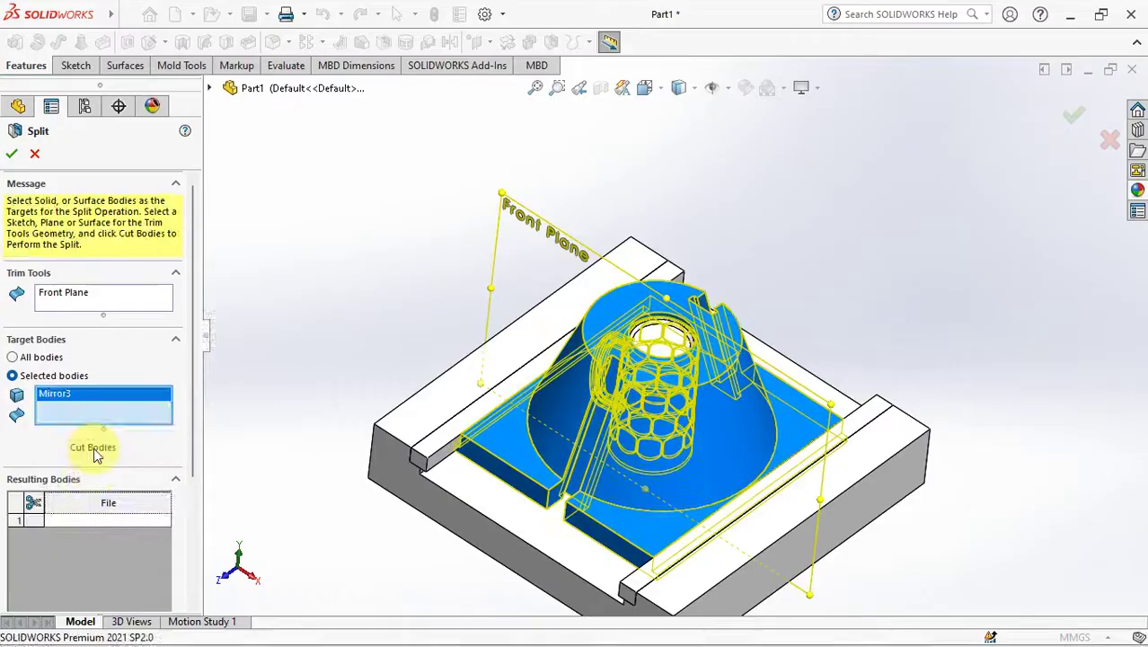
{"action": "left_click", "coordinate": [34, 505]}
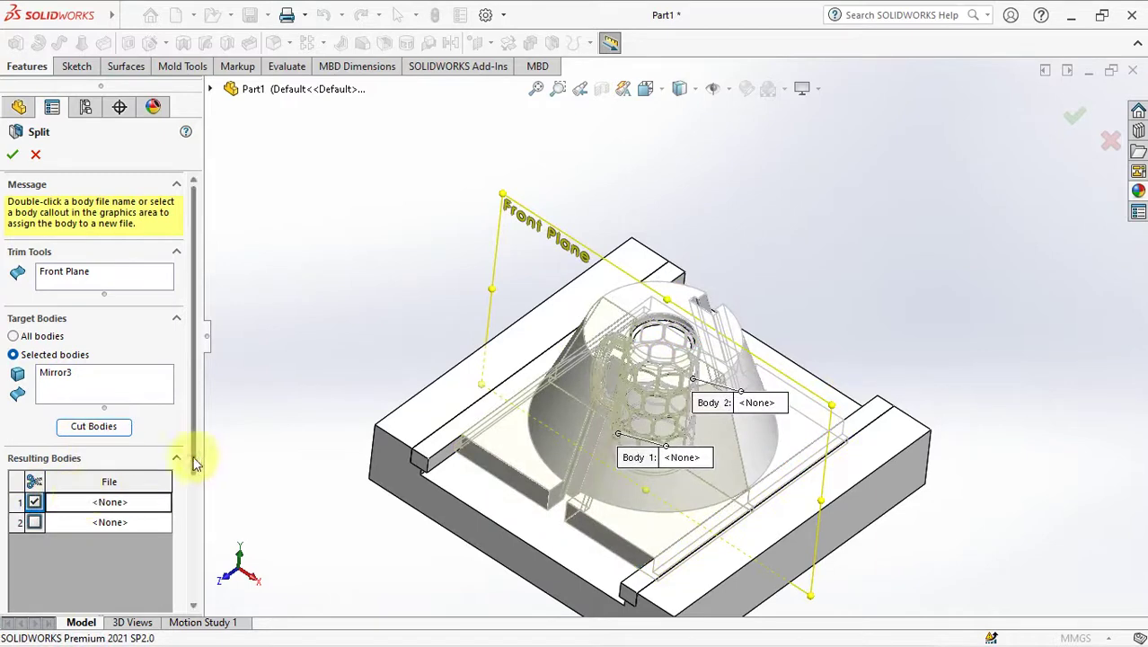
{"action": "scroll", "coordinate": [196, 462], "scroll_direction": "down", "scroll_amount": 3}
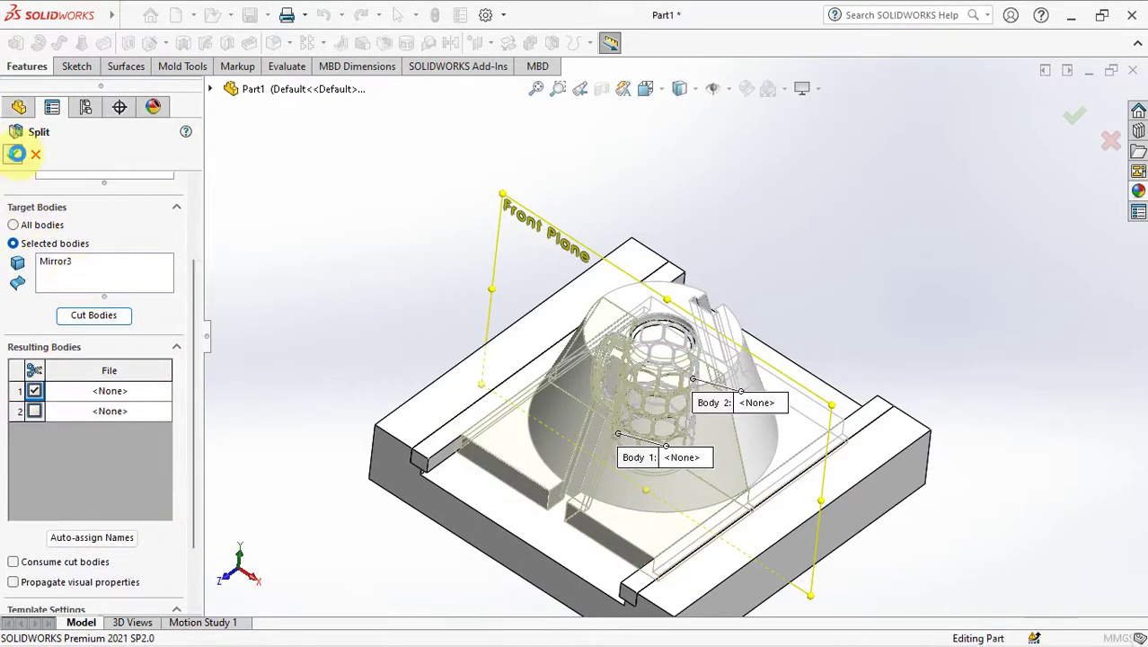
{"action": "left_click", "coordinate": [16, 153]}
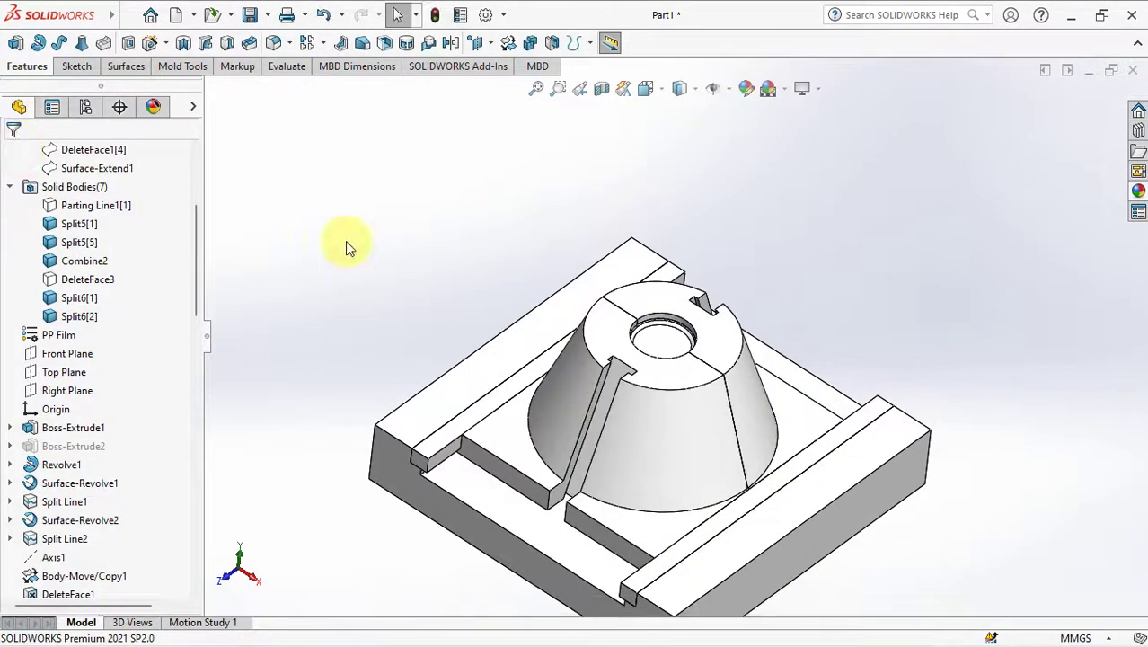
Hide the cone-shaped cavity half and the half-disk parting surface to expose the core
{"action": "left_click", "coordinate": [665, 442]}
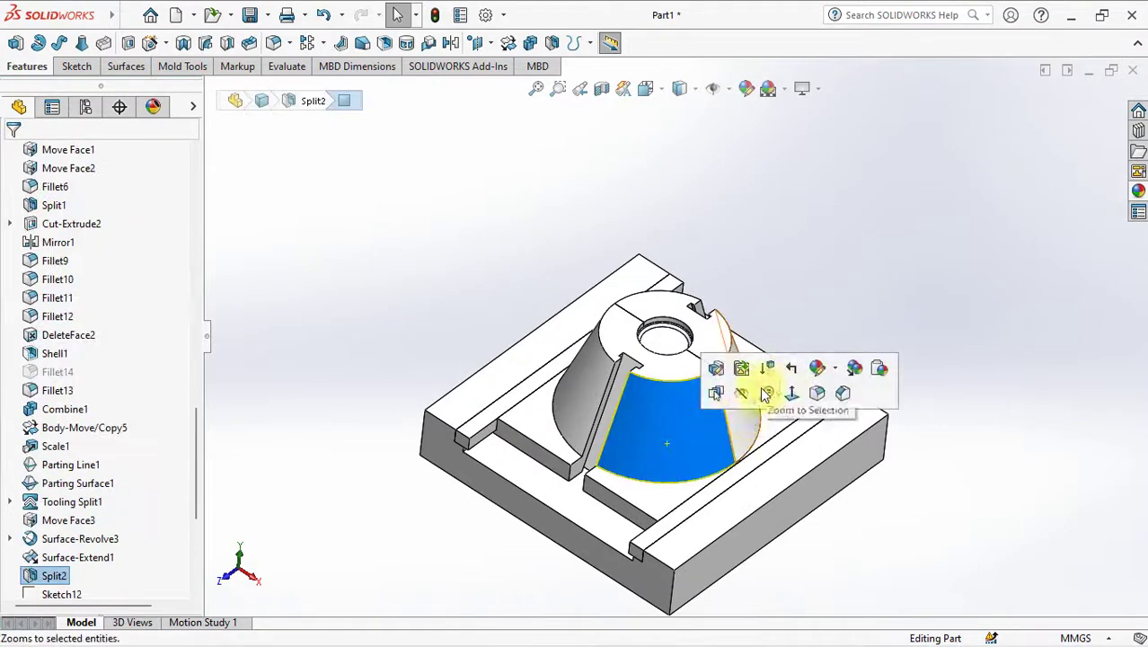
{"action": "left_click", "coordinate": [730, 385]}
{"action": "mouse_move", "coordinate": [802, 266]}
{"action": "middle_mouse_down"}
{"action": "mouse_move", "coordinate": [844, 228]}
{"action": "mouse_move", "coordinate": [756, 488]}
{"action": "mouse_move", "coordinate": [723, 469]}
{"action": "middle_mouse_up"}
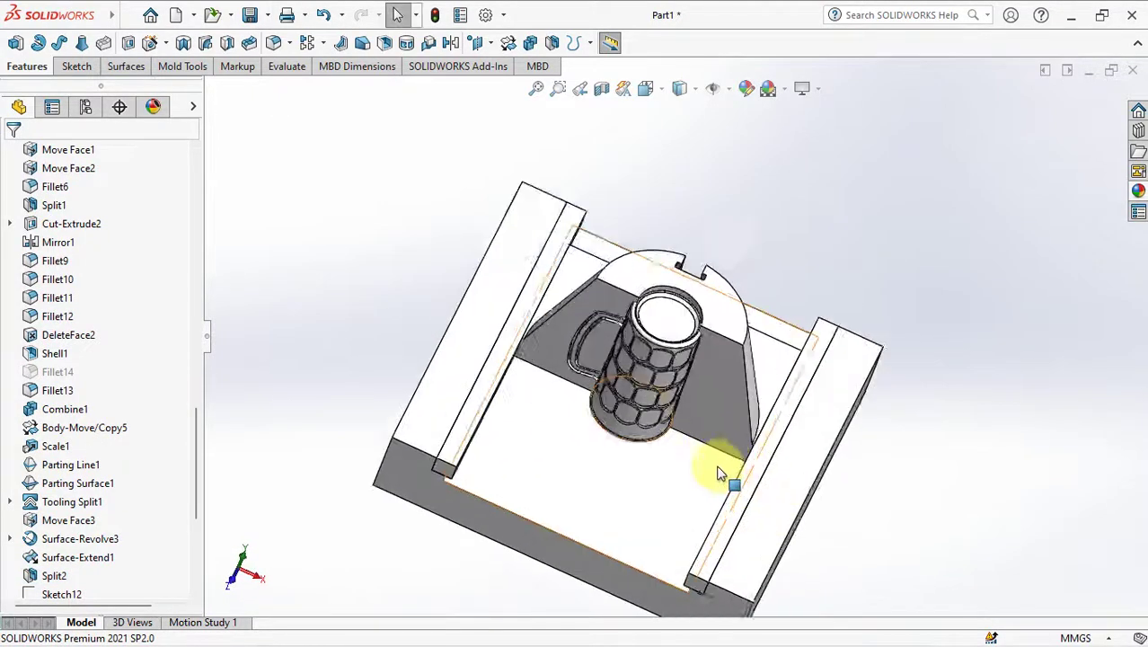
{"action": "scroll", "coordinate": [704, 470], "scroll_direction": "down", "scroll_amount": 3}
{"action": "left_click", "coordinate": [728, 238]}
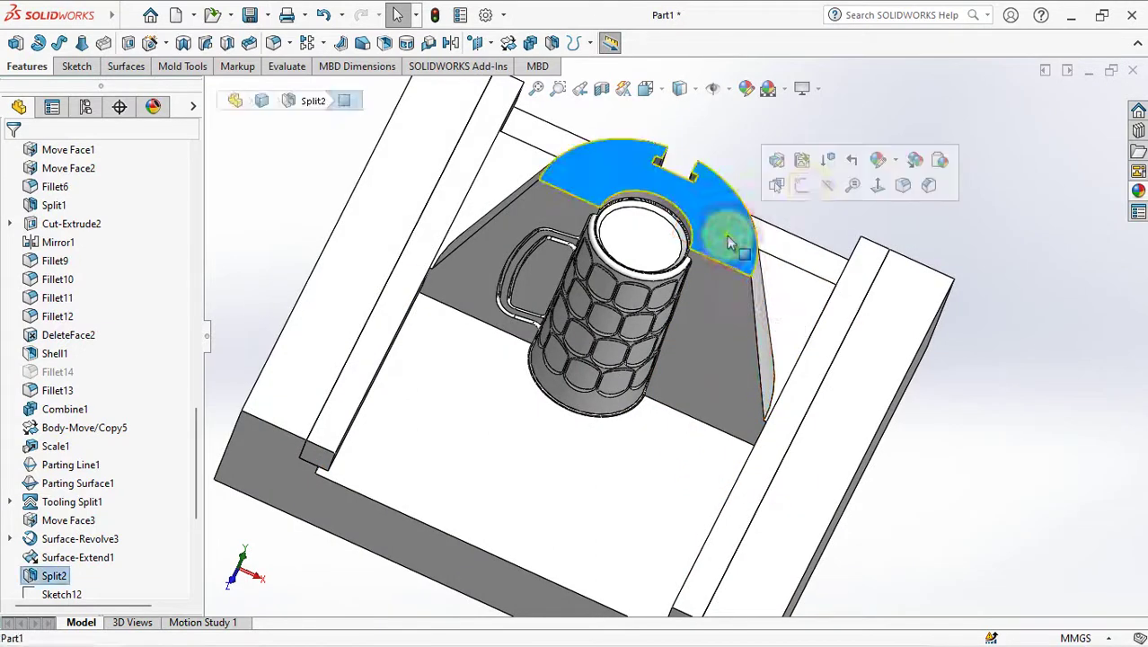
{"action": "left_click", "coordinate": [833, 186]}
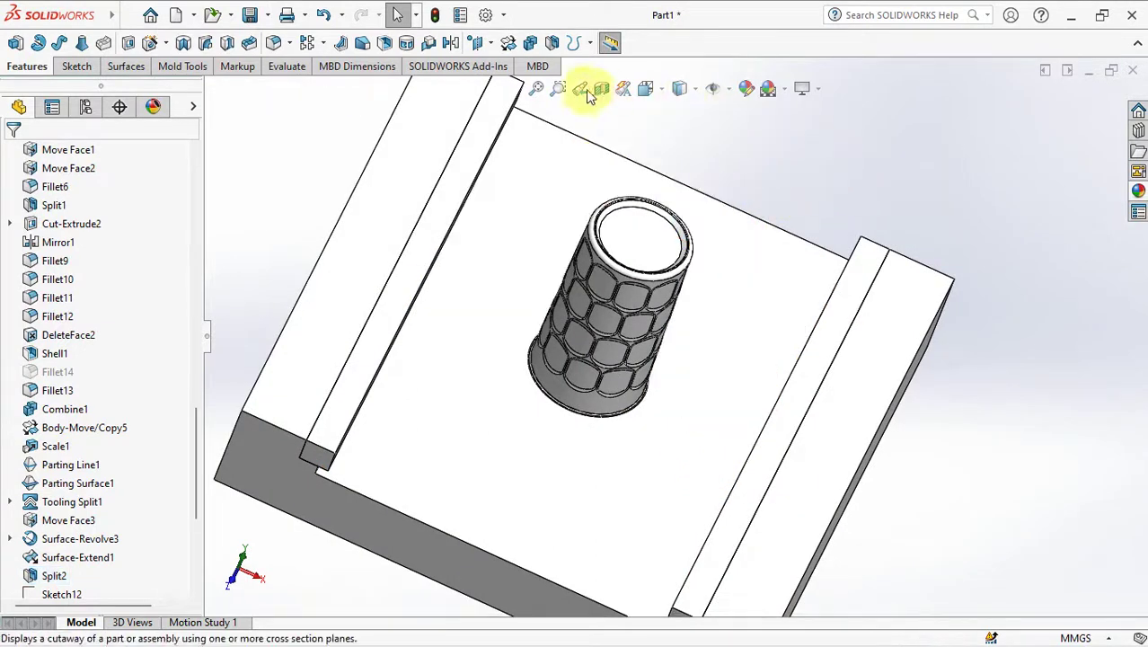
Start a Core feature and sketch a circle at the origin on the block's top face
{"action": "left_click", "coordinate": [180, 65]}
{"action": "left_click", "coordinate": [418, 43]}
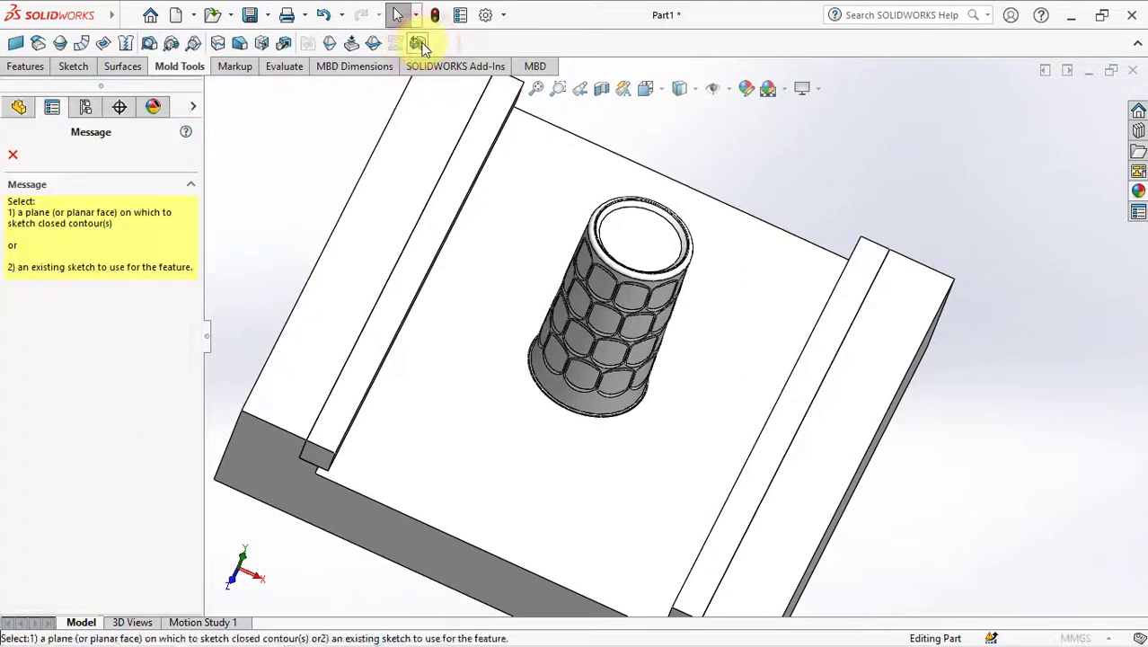
{"action": "left_click", "coordinate": [696, 389]}
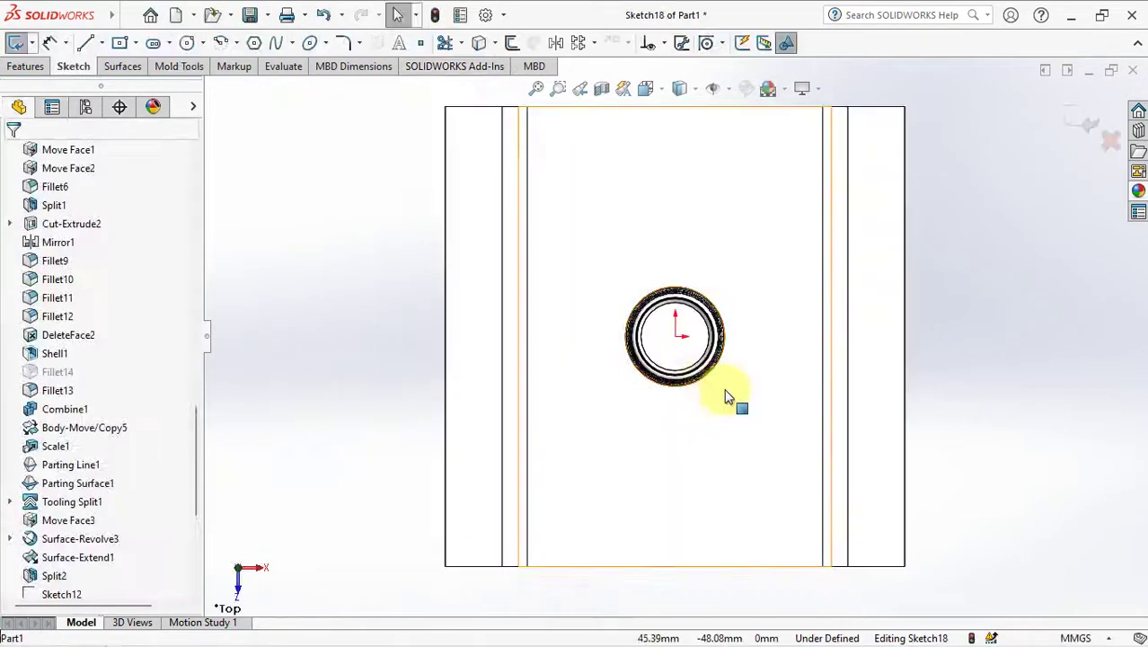
{"action": "left_click", "coordinate": [186, 42]}
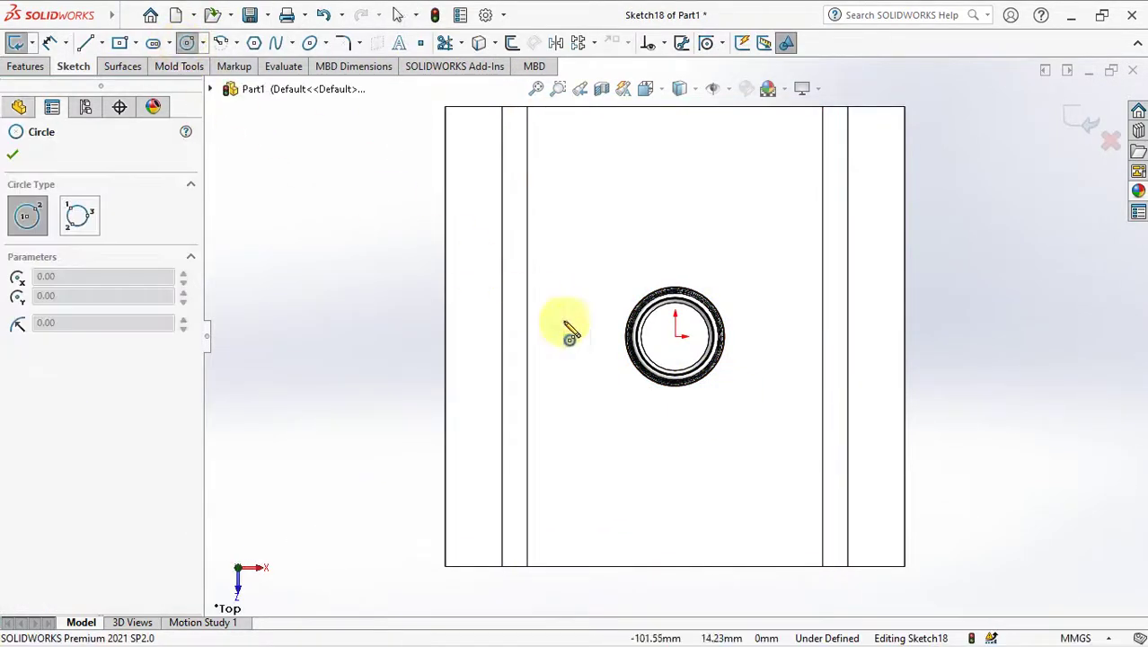
{"action": "left_click", "coordinate": [674, 336]}
{"action": "left_click", "coordinate": [742, 334]}
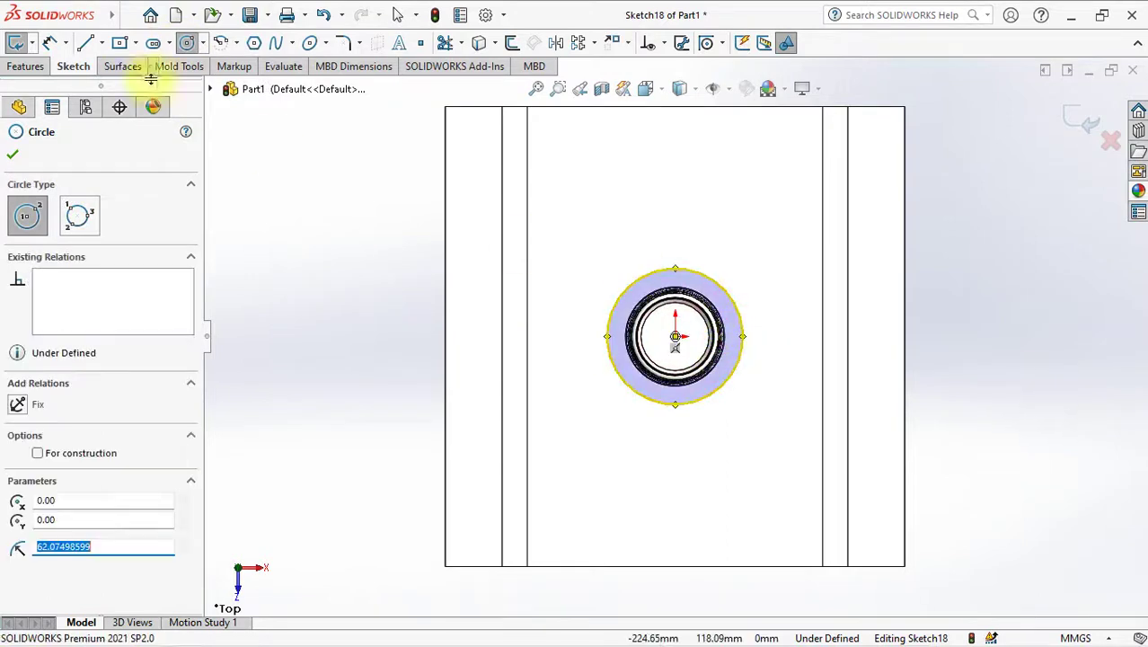
Dimension the circle's diameter to 100 mm around the cup
{"action": "left_click", "coordinate": [49, 42]}
{"action": "left_click", "coordinate": [681, 269]}
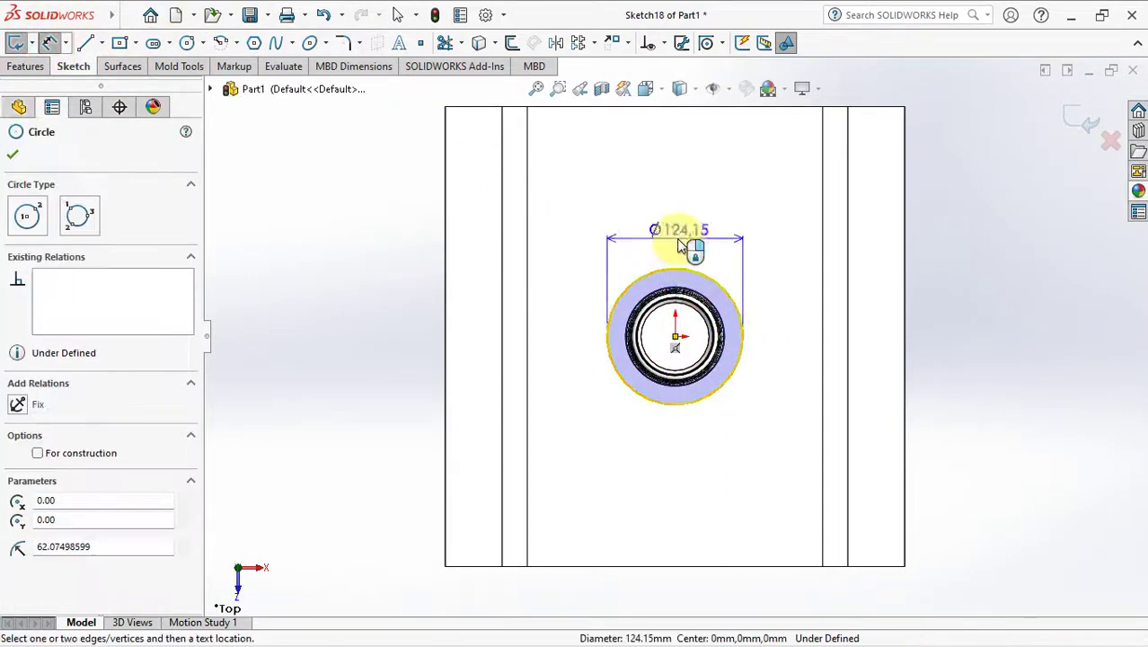
{"action": "left_click", "coordinate": [680, 245]}
{"action": "type", "text": "1"}
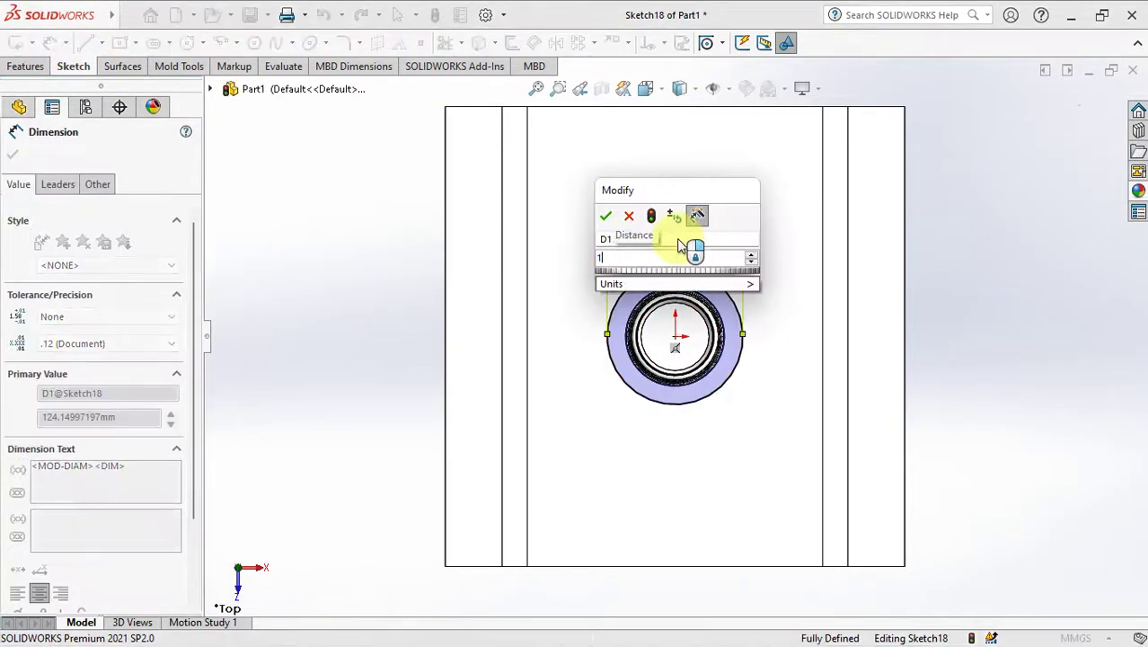
{"action": "type", "text": "24.15"}
{"action": "left_click", "coordinate": [605, 216]}
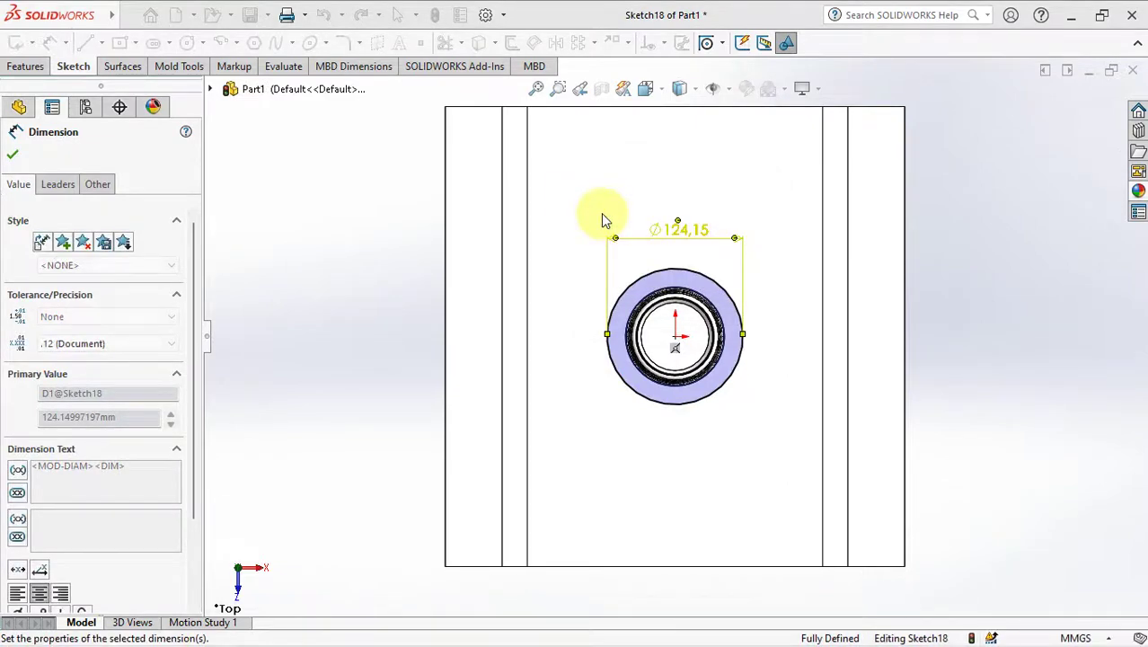
{"action": "middle_click_drag", "start_coordinate": [597, 276], "coordinate": [611, 159]}
{"action": "scroll", "coordinate": [694, 341], "scroll_direction": "down", "scroll_amount": 3}
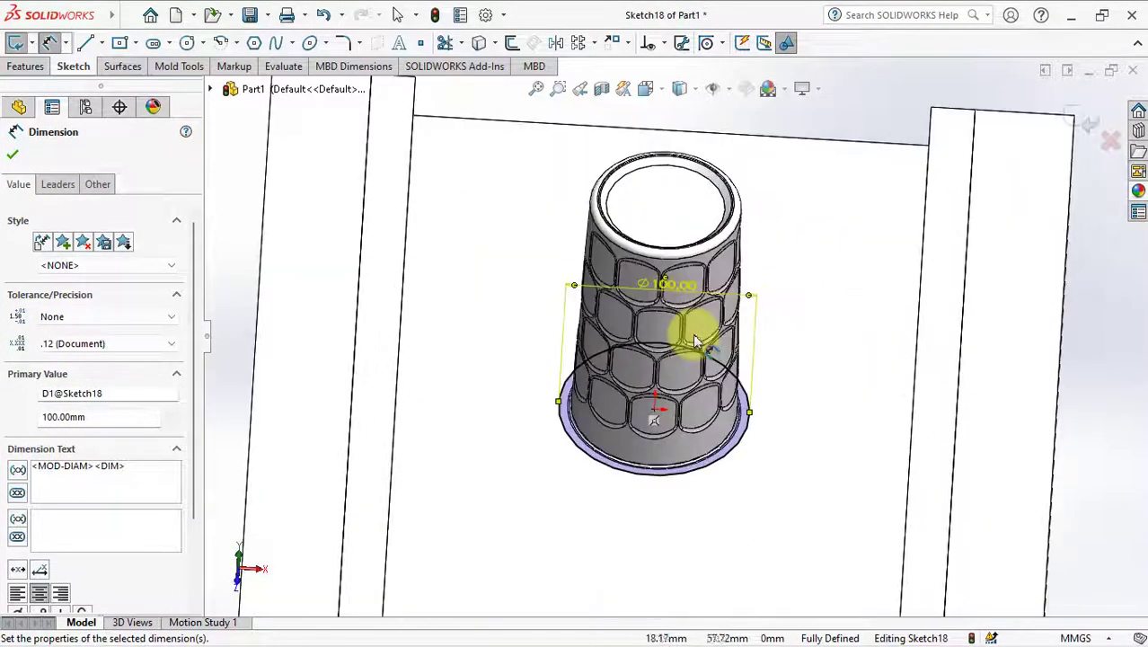
{"action": "middle_click_drag", "start_coordinate": [694, 341], "coordinate": [686, 310]}
{"action": "scroll", "coordinate": [687, 314], "scroll_direction": "down", "scroll_amount": 2}
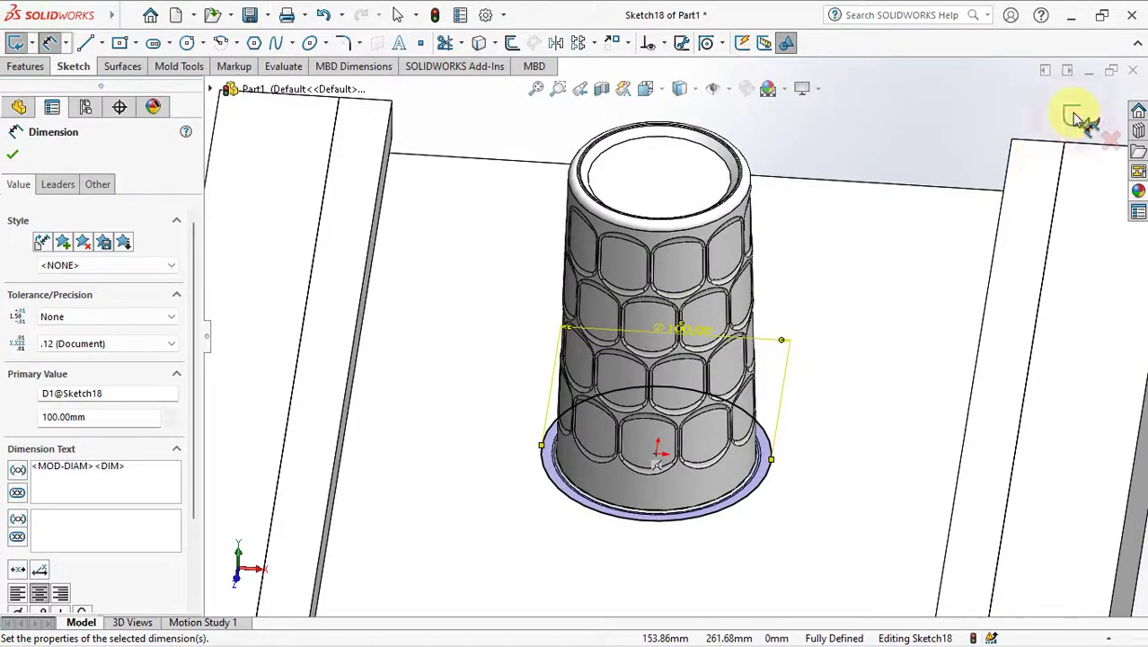
{"action": "left_click", "coordinate": [1076, 117]}
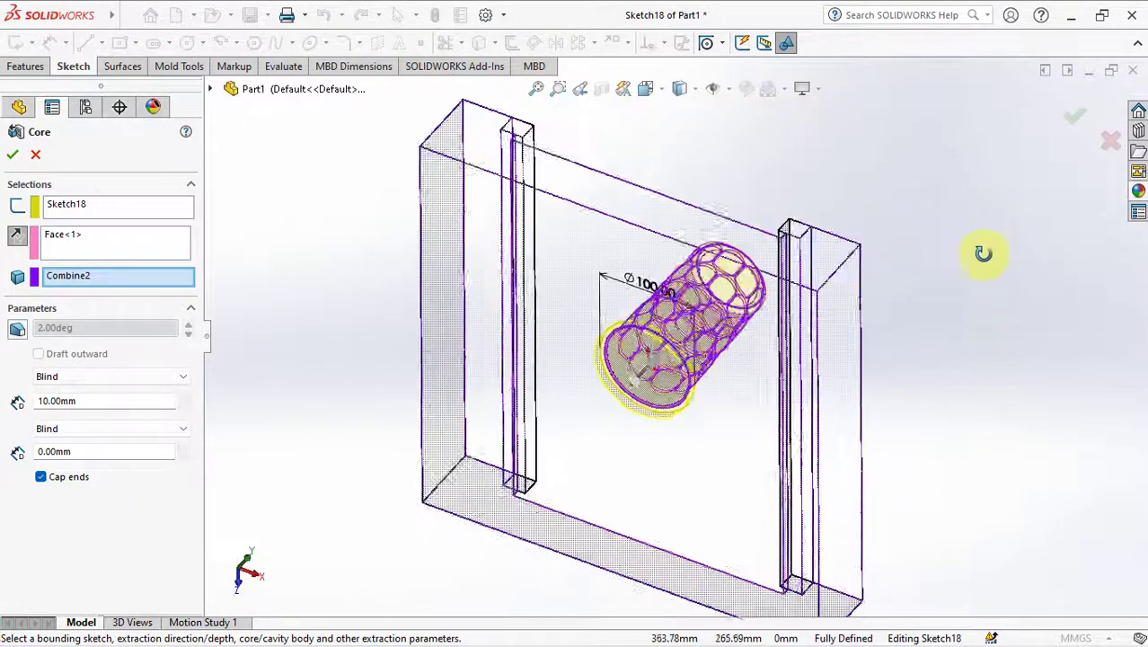
Extract Core2 from Combine2, 12 mm blind and Through All, with Cap ends kept checked
{"action": "middle_click_drag", "start_coordinate": [957, 420], "coordinate": [942, 231]}
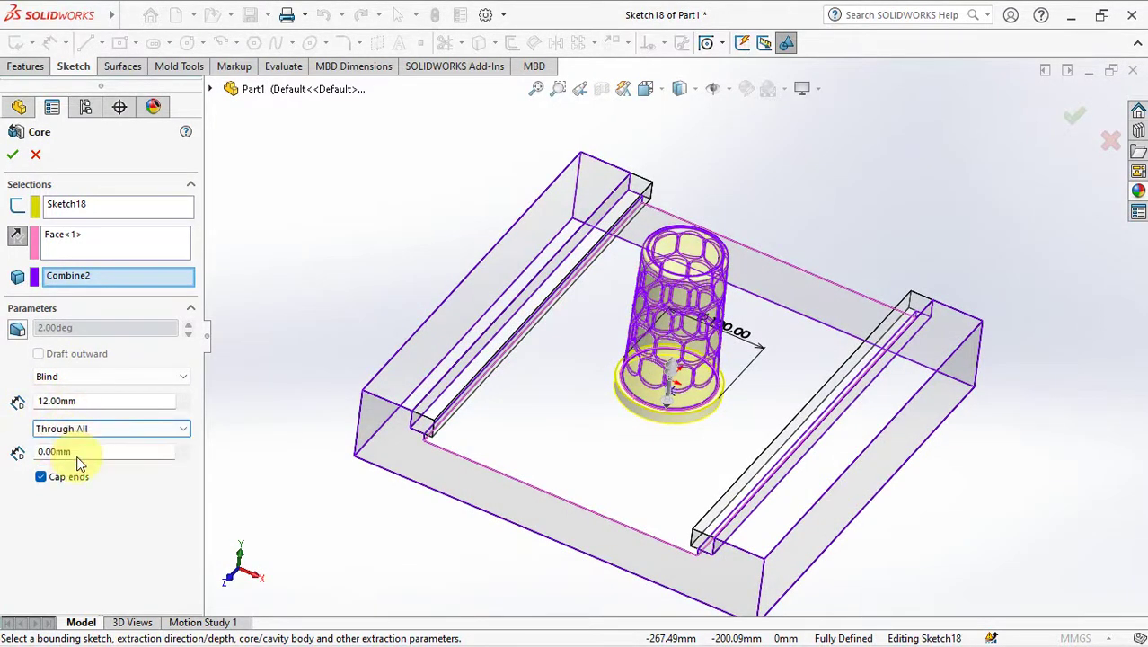
{"action": "left_click", "coordinate": [42, 478]}
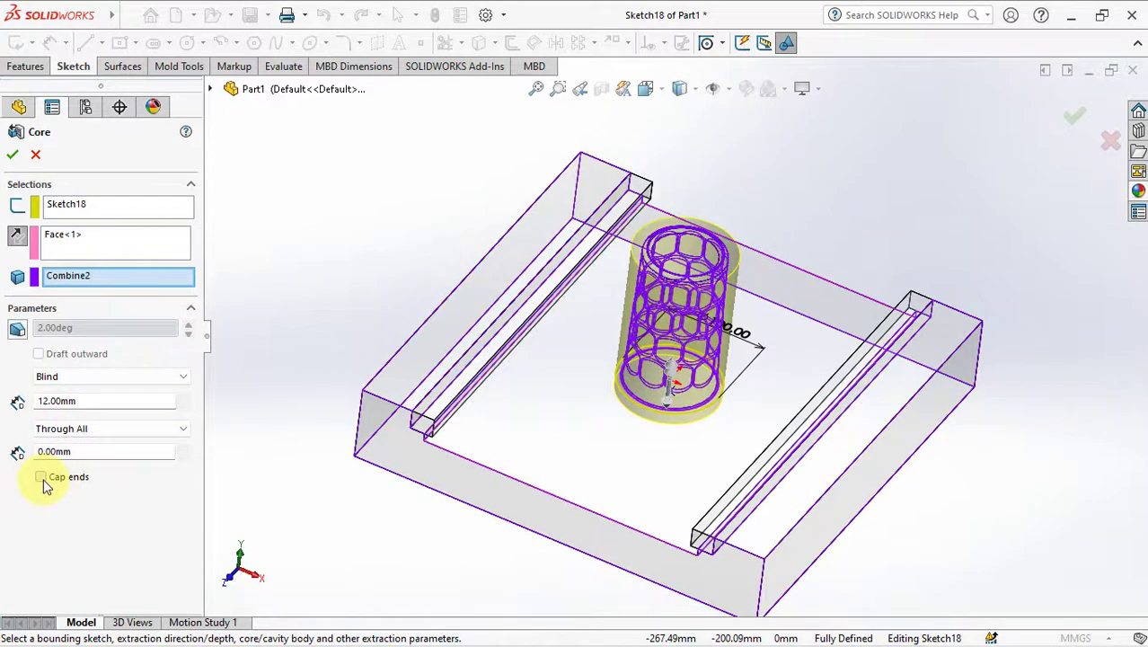
{"action": "left_click", "coordinate": [42, 478]}
{"action": "left_click", "coordinate": [63, 276]}
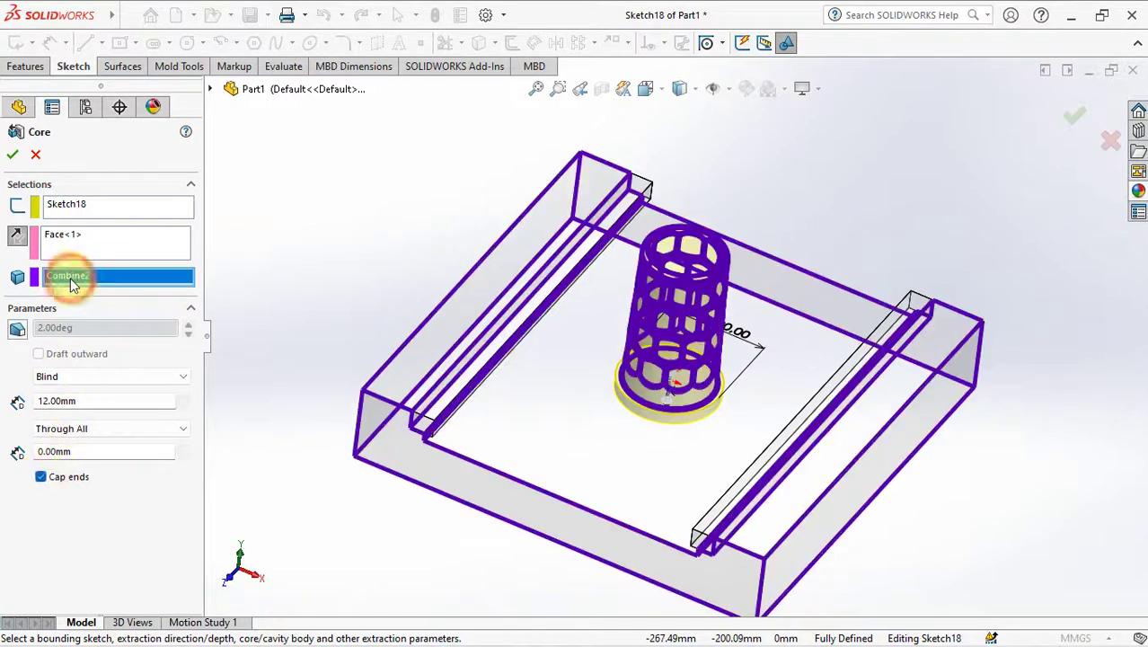
{"action": "left_click", "coordinate": [11, 153]}
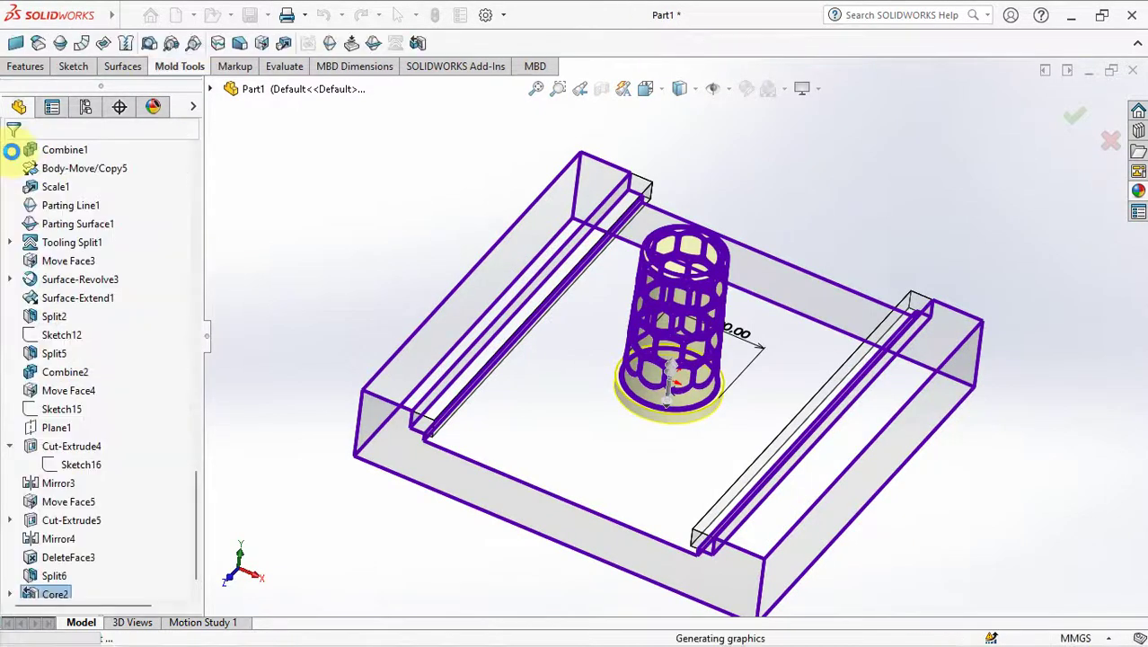
Inspect the core in a front section view, then turn Section View off
{"action": "left_click", "coordinate": [602, 89]}
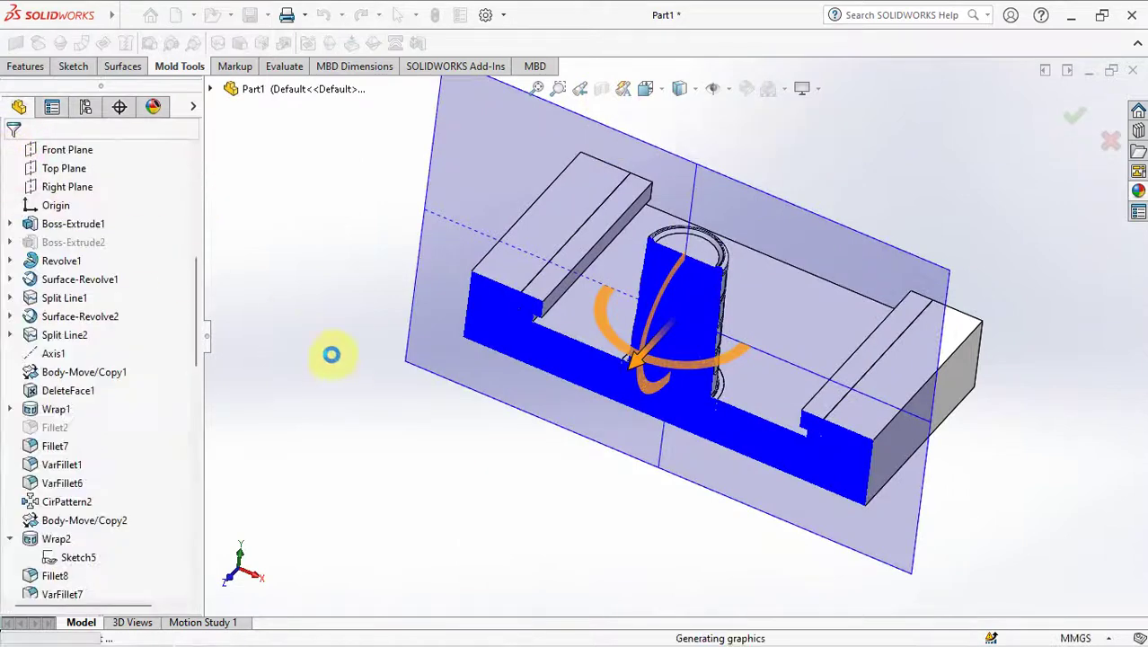
{"action": "left_click", "coordinate": [347, 361]}
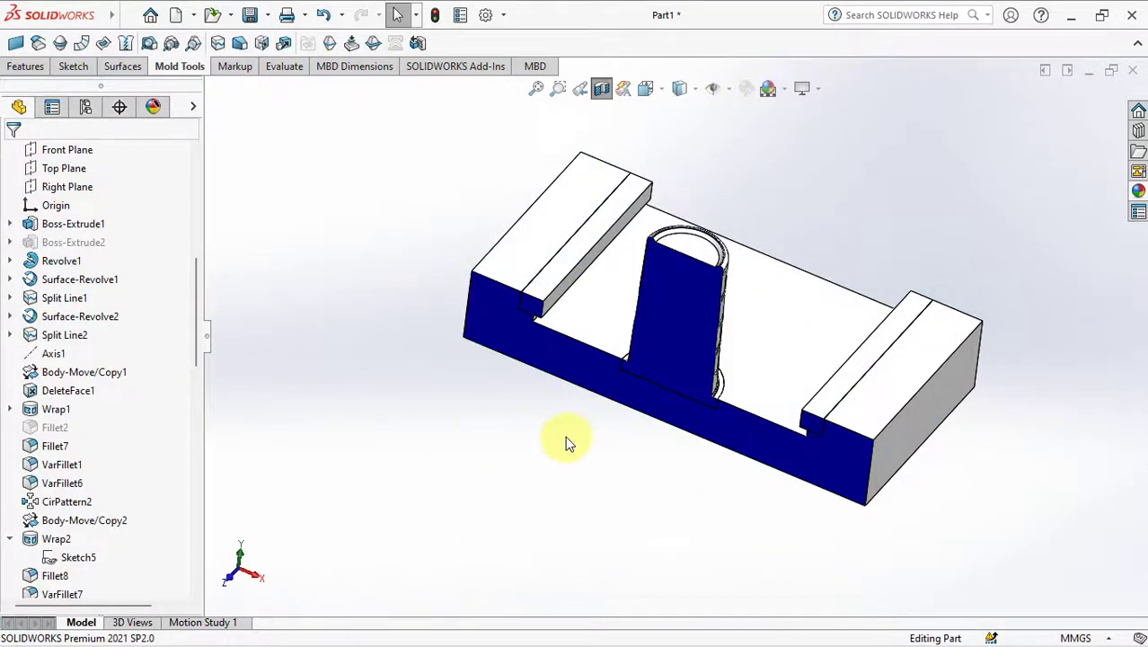
{"action": "left_click", "coordinate": [646, 89]}
{"action": "left_click", "coordinate": [671, 157]}
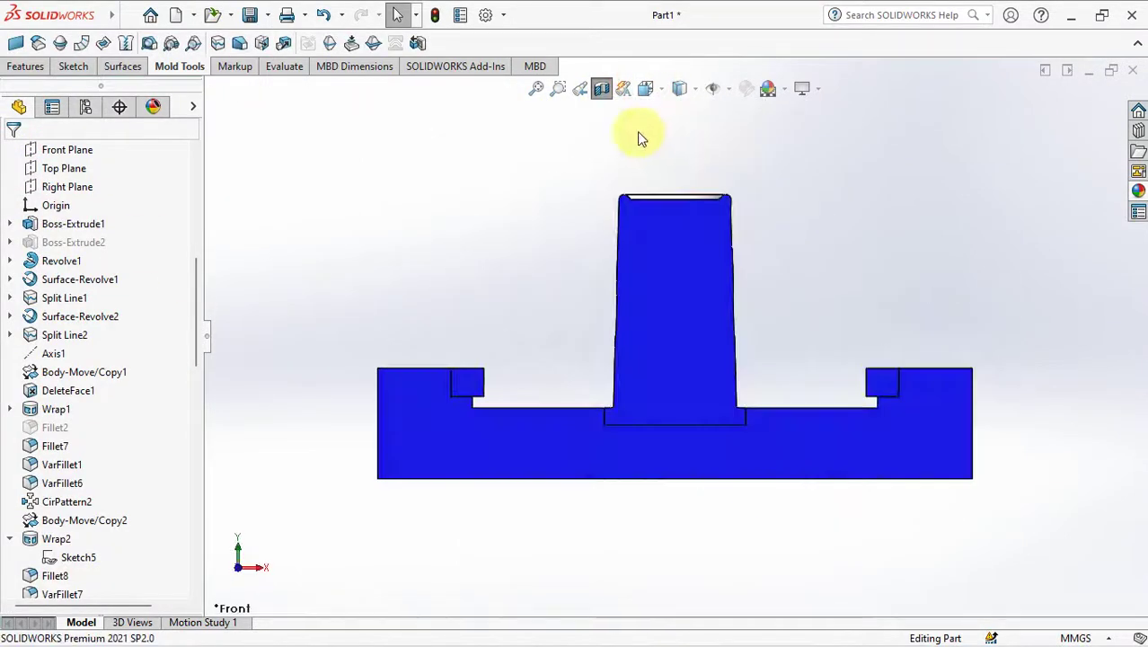
{"action": "left_click", "coordinate": [602, 89]}
{"action": "middle_click_drag", "start_coordinate": [810, 198], "coordinate": [772, 308]}
Show DeleteFace3, Split6[1] and Split6[2] again to close the mold over the core
{"action": "left_click_drag", "start_coordinate": [197, 359], "coordinate": [206, 246]}
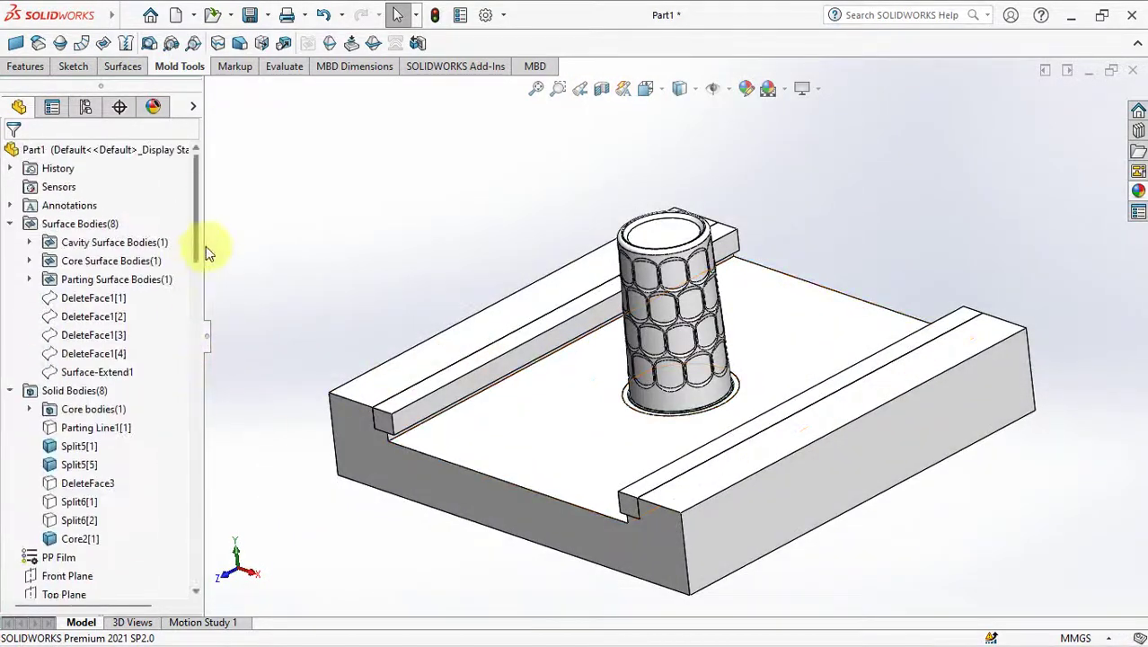
{"action": "left_click", "coordinate": [87, 482]}
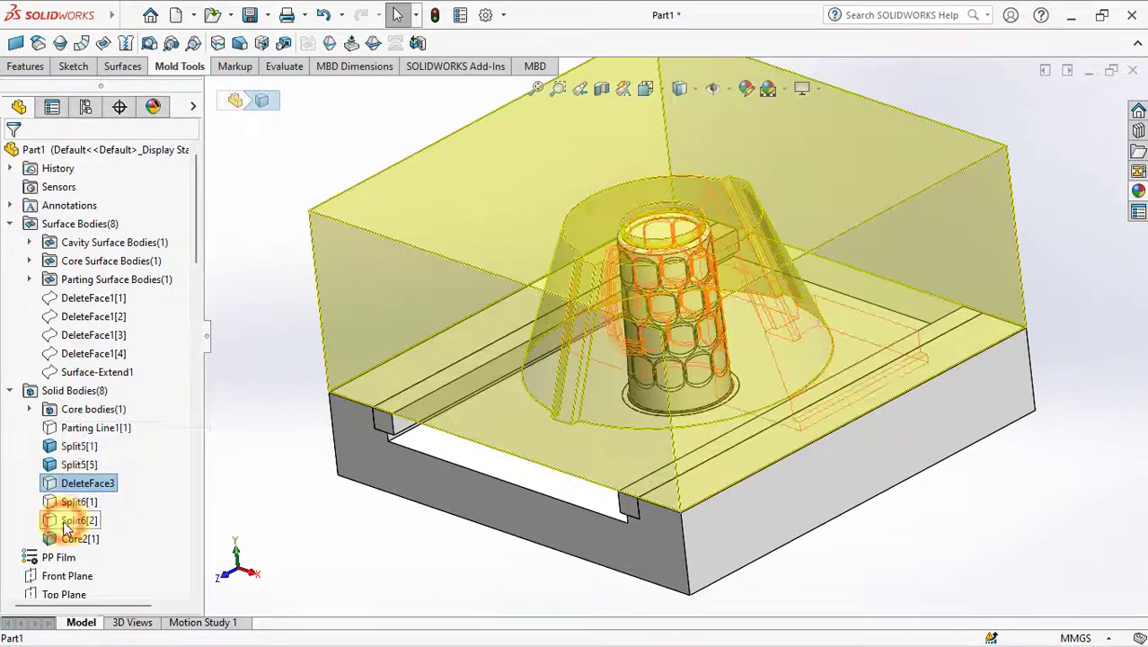
{"action": "left_click", "coordinate": [79, 521], "text": "shift"}
{"action": "left_click", "coordinate": [80, 498]}
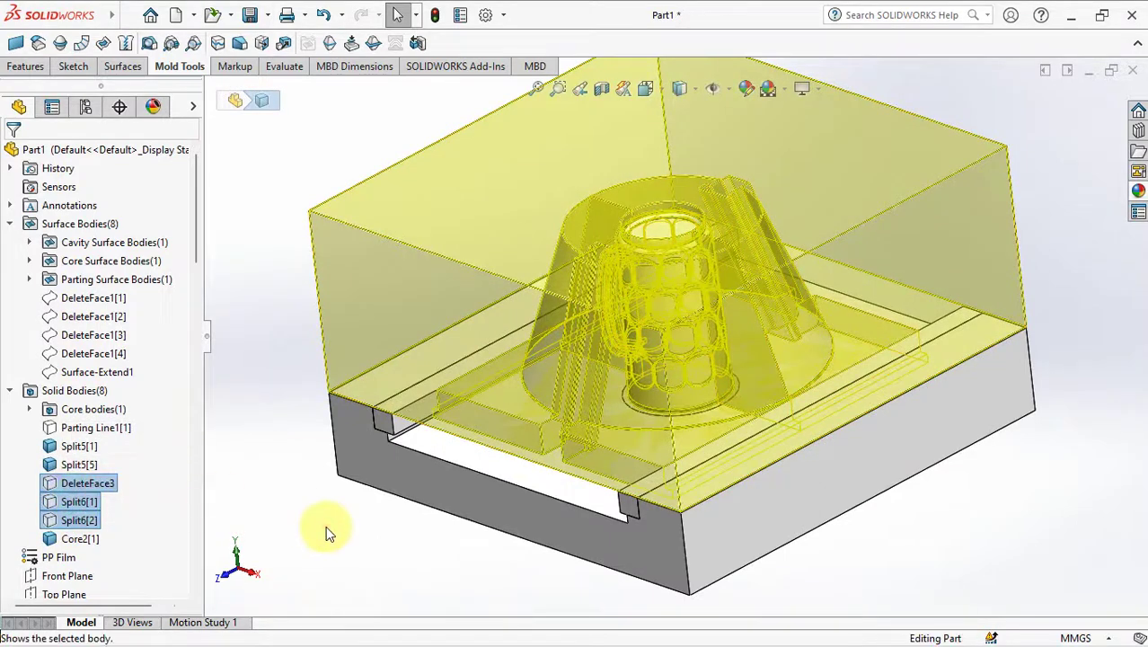
{"action": "middle_click_drag", "start_coordinate": [339, 523], "coordinate": [368, 499]}
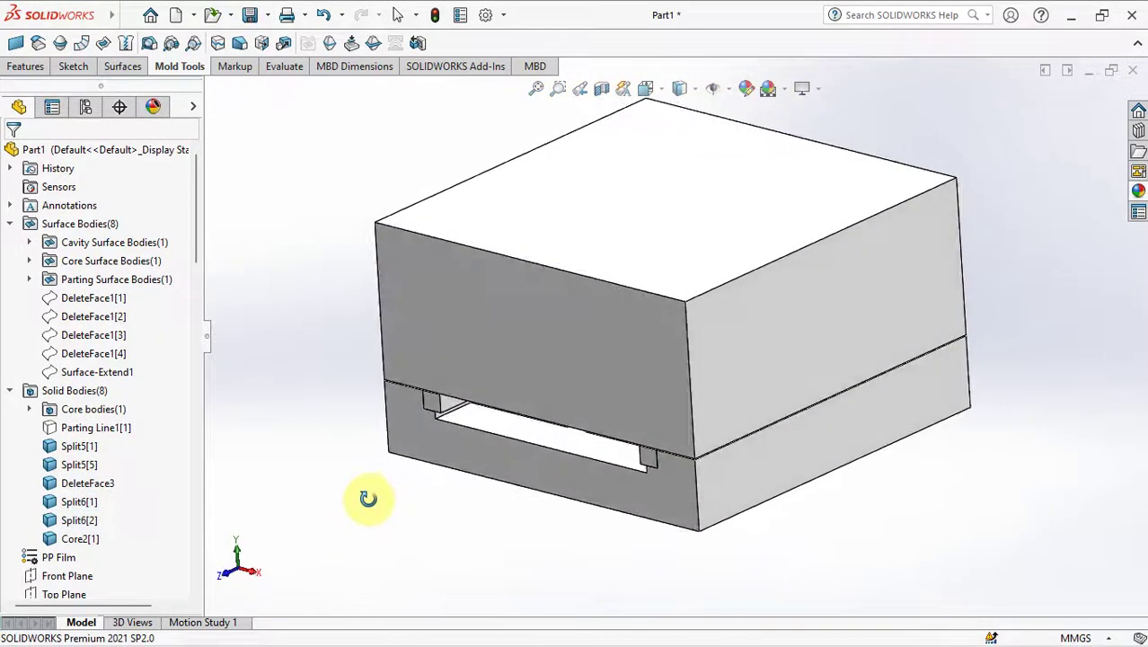